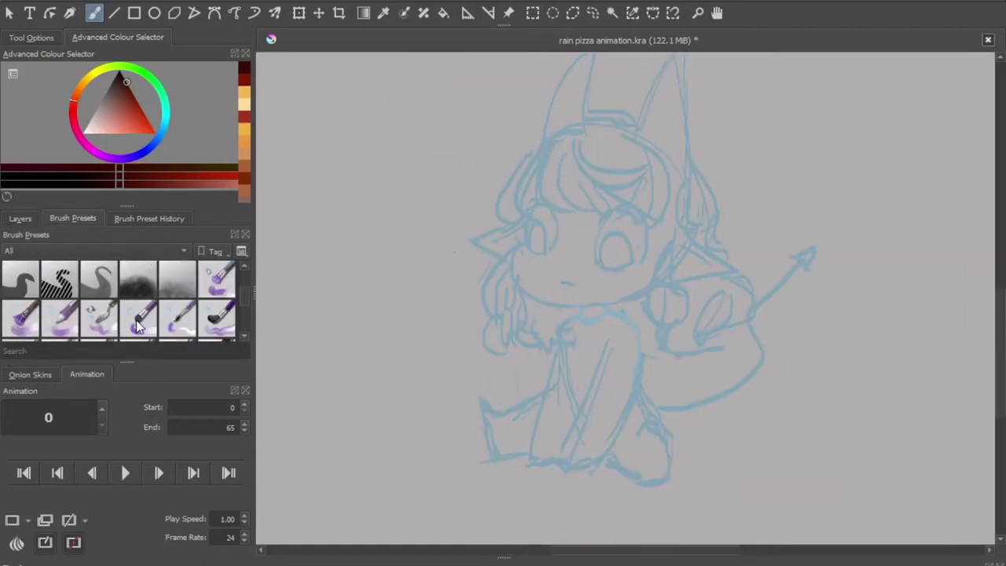
Ink both eye ovals with inner pupil curves, a left-eye lash and a thicker right-eye outline
key(ctrl+z)
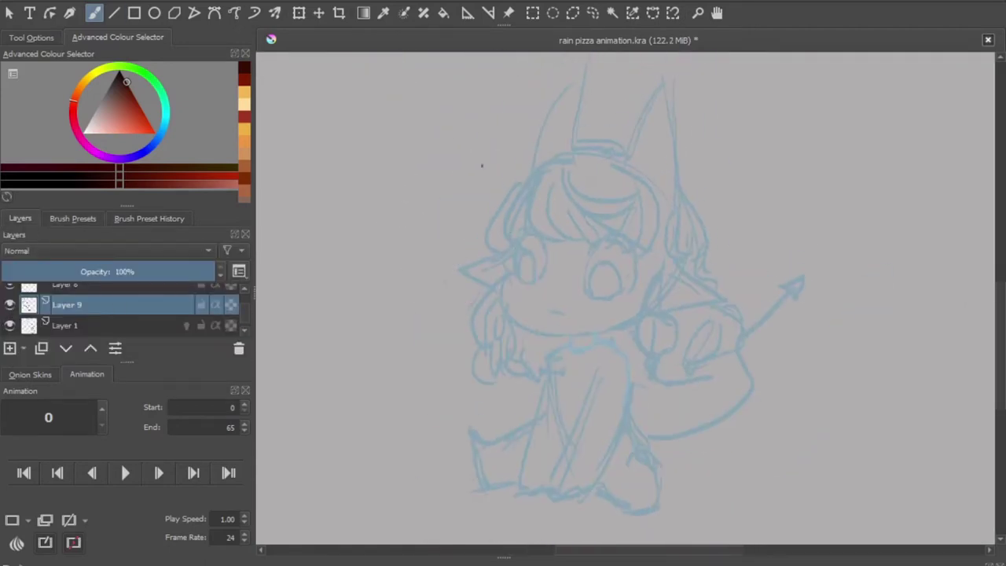
drag(531, 234, 531, 239)
key(ctrl+z)
drag(615, 245, 614, 248)
key(ctrl+z)
key(ctrl+z)
drag(521, 253, 533, 285)
drag(597, 291, 613, 292)
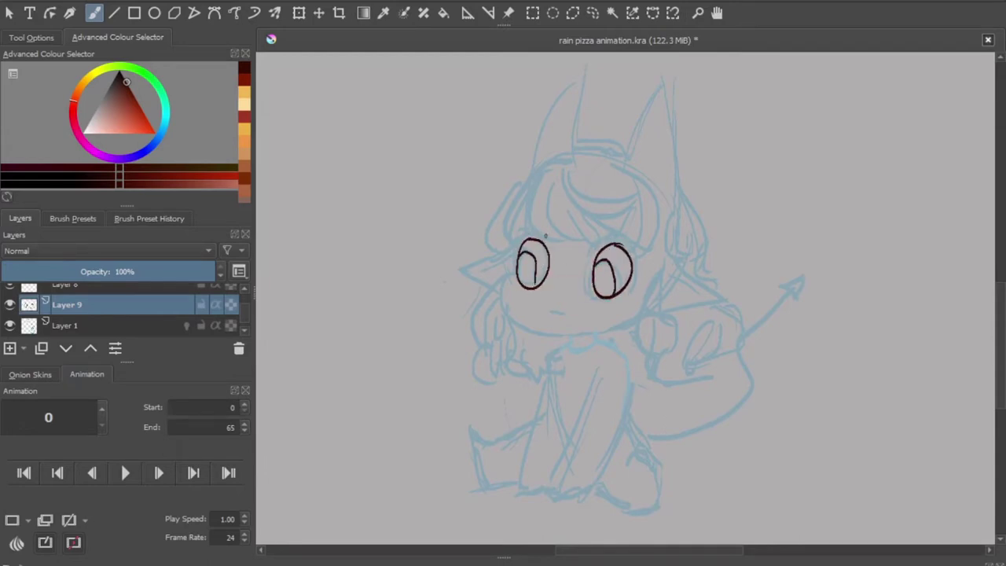
drag(511, 249, 542, 241)
key(ctrl+z)
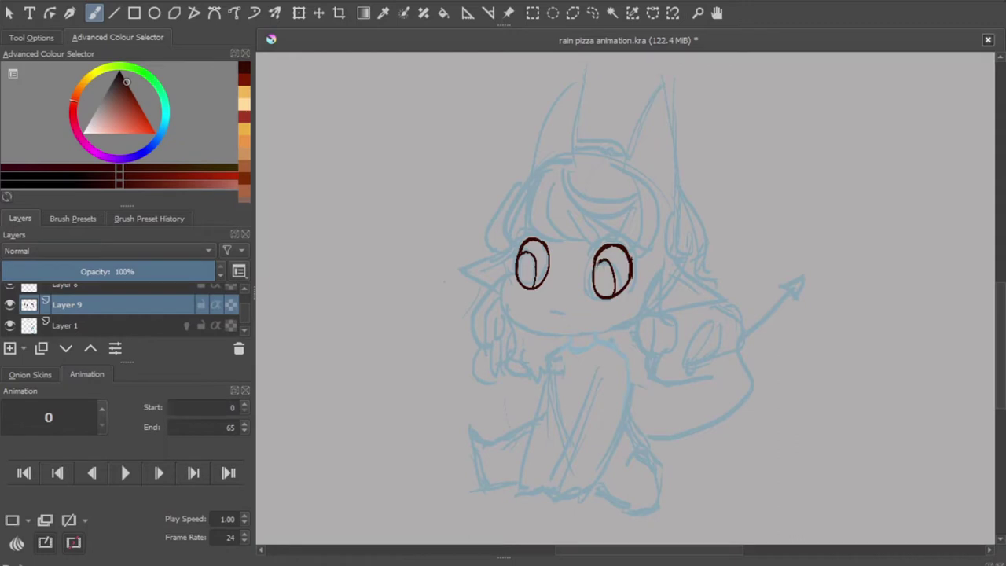
drag(631, 246, 632, 277)
Add lashes at both eyes' outer corners and thicken and close the eye outlines
drag(627, 250, 641, 260)
drag(521, 256, 510, 250)
drag(632, 259, 642, 269)
scroll(641, 214, up, 2)
drag(404, 297, 388, 311)
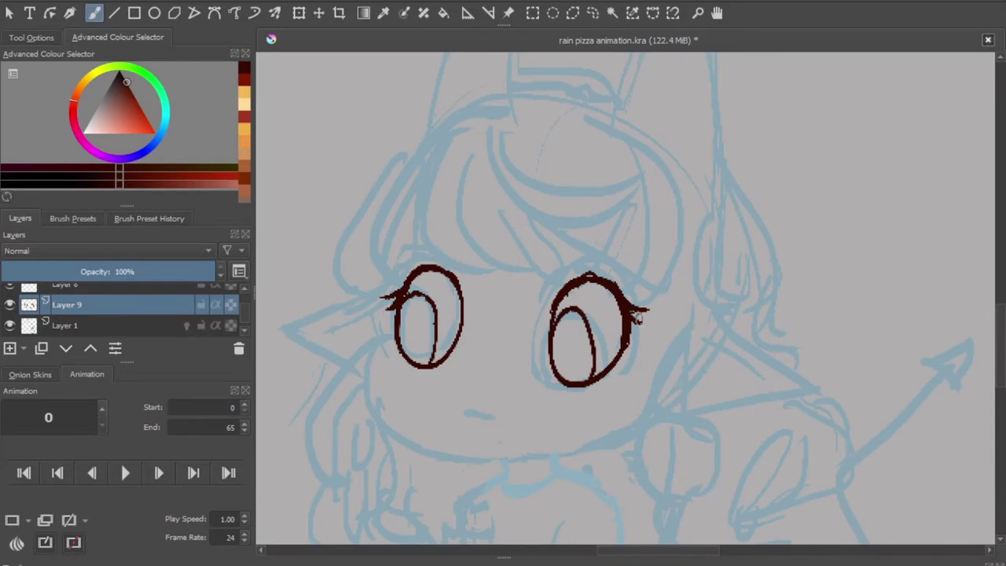
drag(633, 313, 652, 311)
drag(399, 286, 383, 297)
mouse_move(554, 299)
mouse_down()
mouse_move(625, 308)
mouse_move(597, 378)
mouse_up()
drag(627, 344, 608, 379)
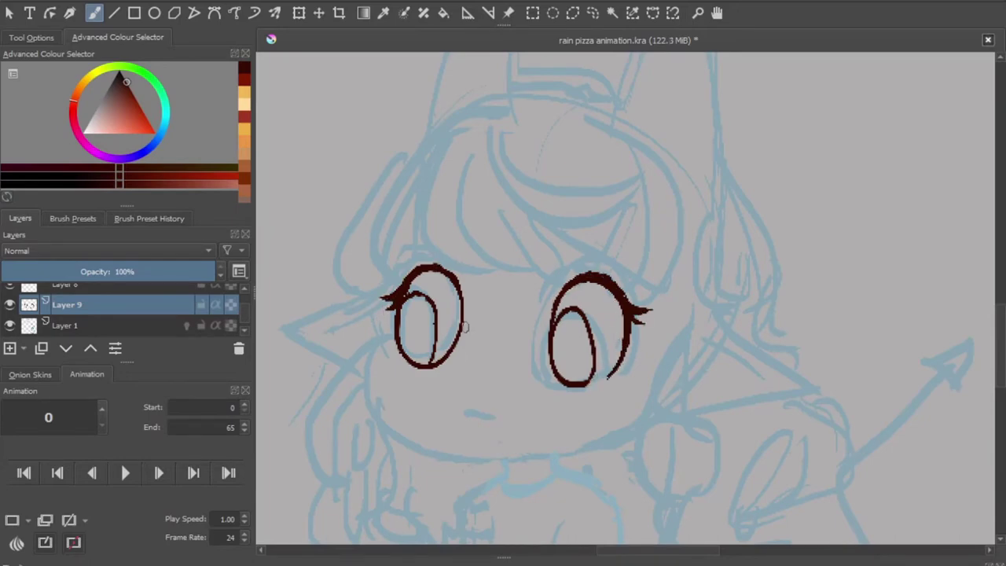
mouse_move(401, 346)
mouse_down()
mouse_move(428, 368)
mouse_move(461, 324)
mouse_up()
mouse_move(406, 290)
mouse_down()
mouse_move(399, 353)
mouse_move(429, 366)
mouse_move(395, 360)
mouse_up()
drag(614, 375, 619, 383)
Draw the small mouth line and the cheek and chin contour
drag(462, 414, 497, 416)
mouse_move(390, 336)
mouse_down()
mouse_move(404, 451)
mouse_move(545, 460)
mouse_up()
key(ctrl+z)
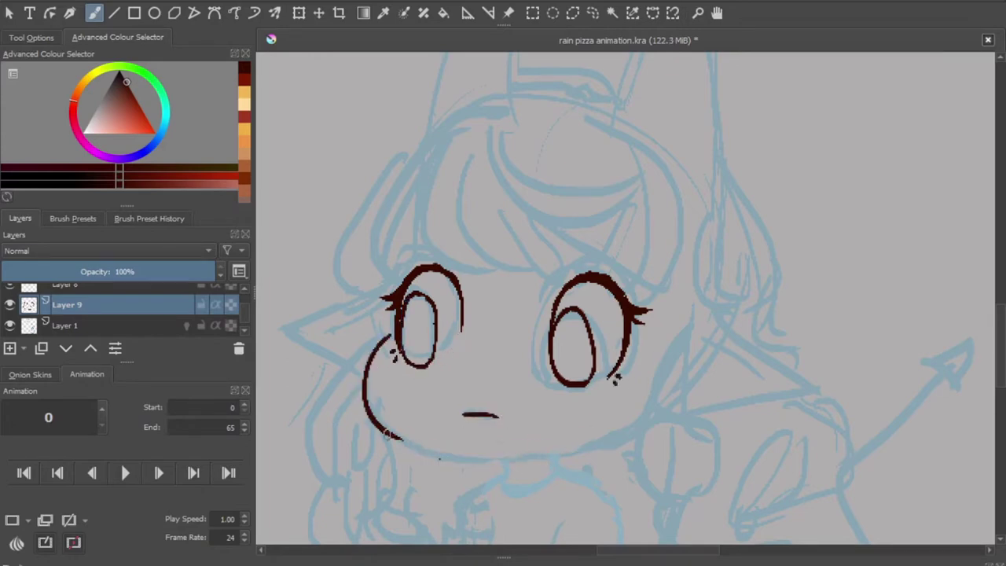
drag(369, 393, 656, 408)
Draw hair strands on both sides of the face and begin the right ear's upper edge
mouse_move(680, 330)
mouse_down()
mouse_move(653, 491)
mouse_move(674, 503)
mouse_up()
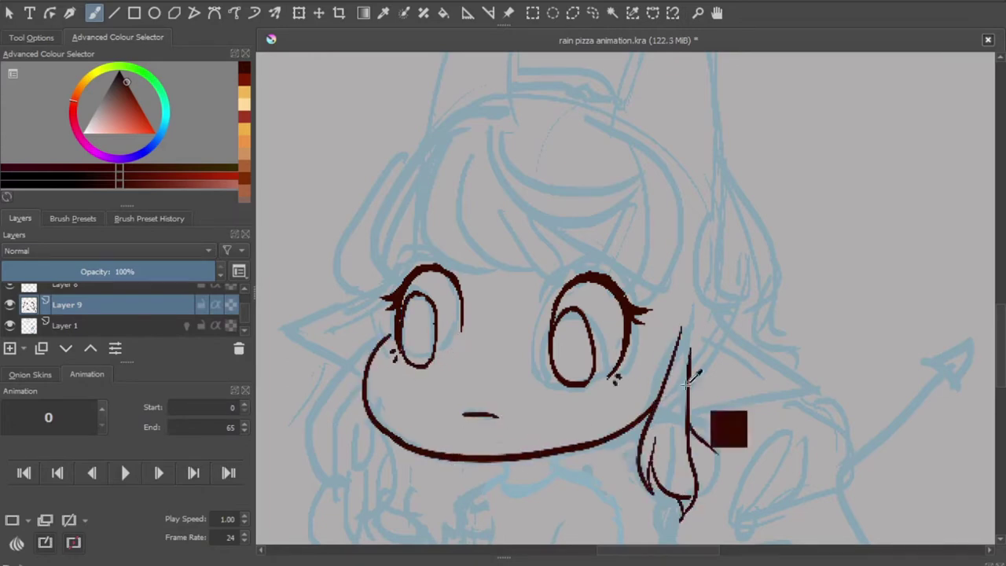
scroll(499, 419, down, 1)
scroll(500, 418, up, 1)
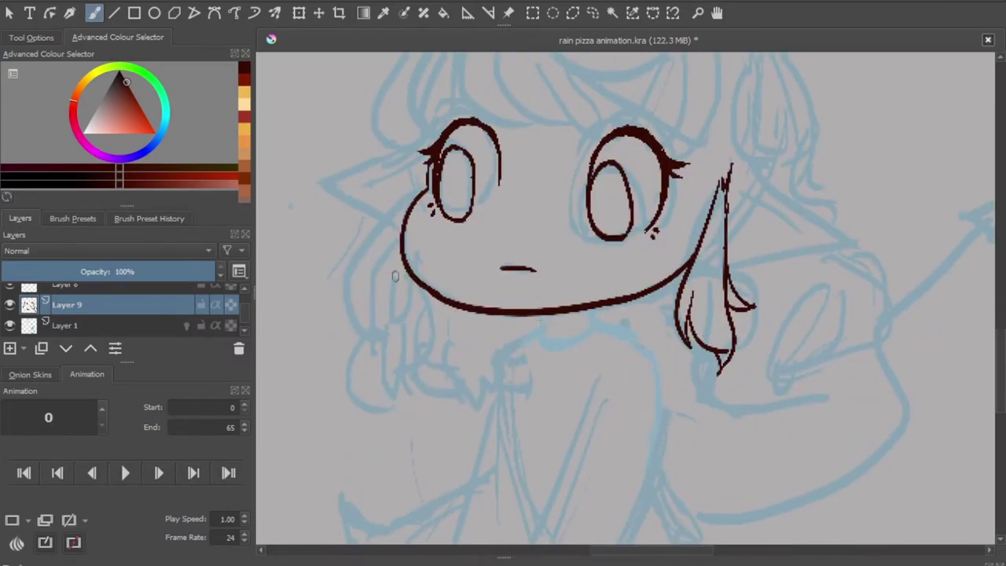
drag(400, 250, 416, 369)
mouse_move(411, 299)
mouse_down()
mouse_move(428, 369)
mouse_move(463, 330)
mouse_move(434, 361)
mouse_up()
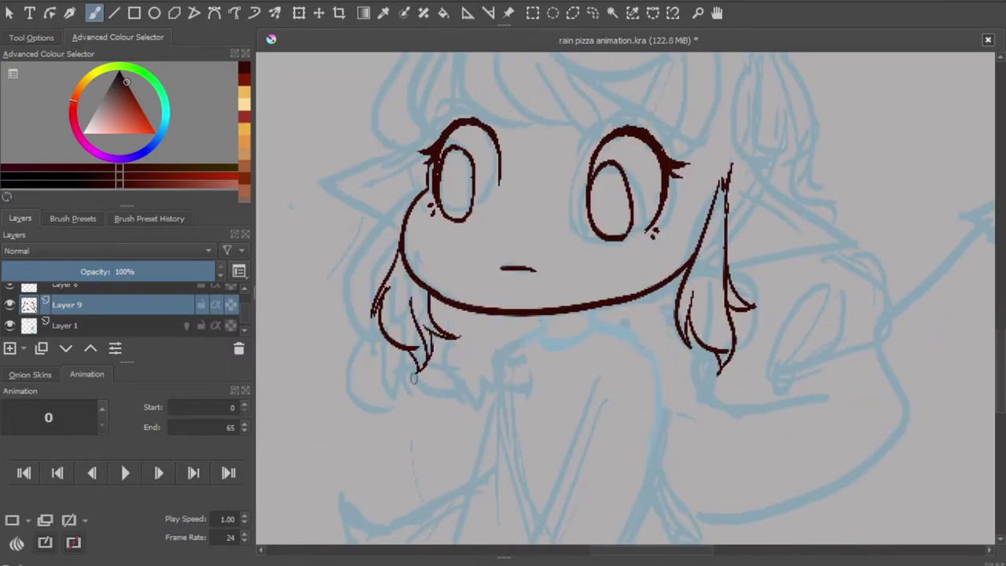
drag(727, 313, 711, 352)
scroll(550, 249, down, 1)
drag(676, 225, 757, 277)
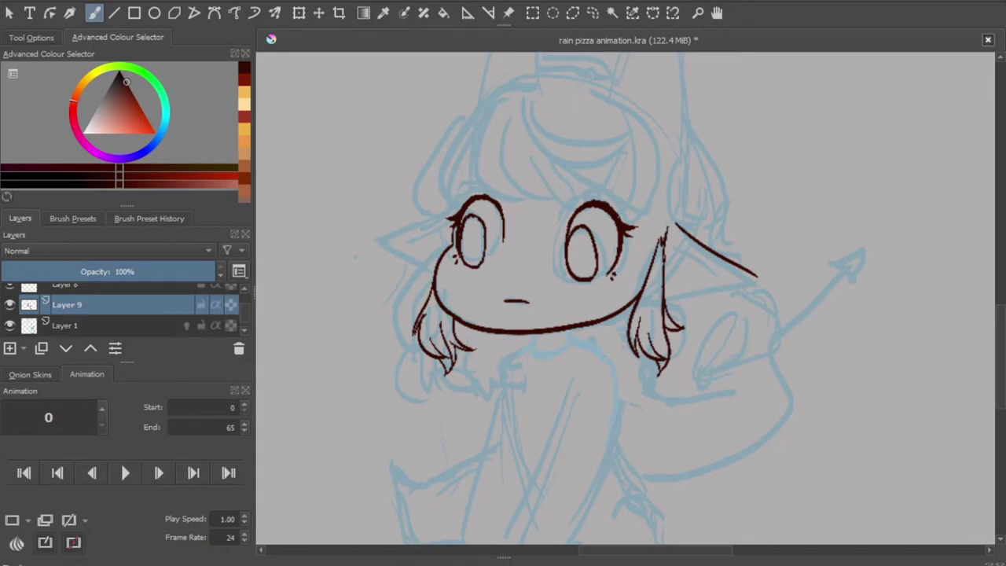
Ink the pointed ears with their lower edges and inner-ear strokes
drag(354, 231, 383, 279)
key(ctrl+z)
drag(449, 220, 434, 264)
key(ctrl+z)
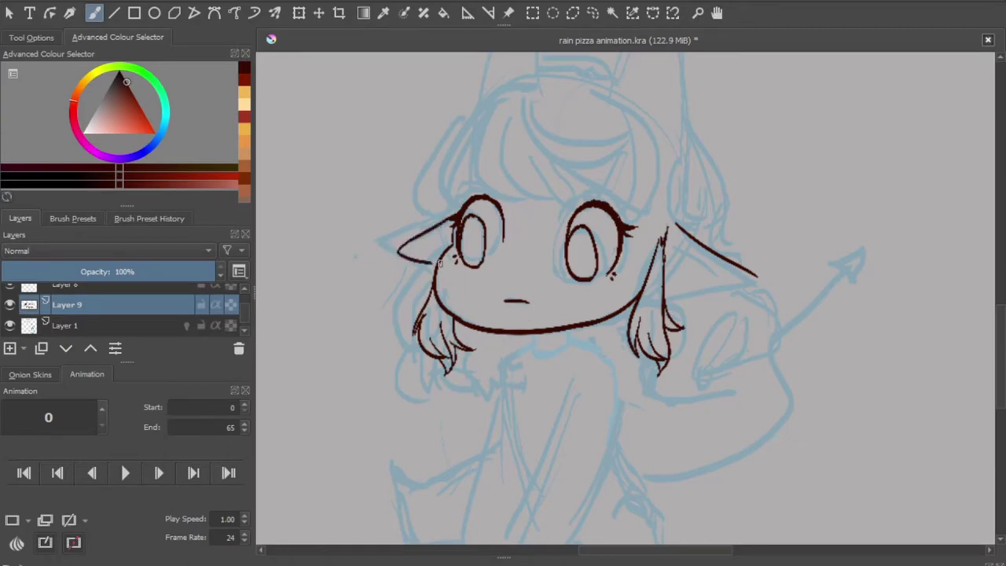
drag(756, 277, 666, 288)
drag(671, 247, 675, 268)
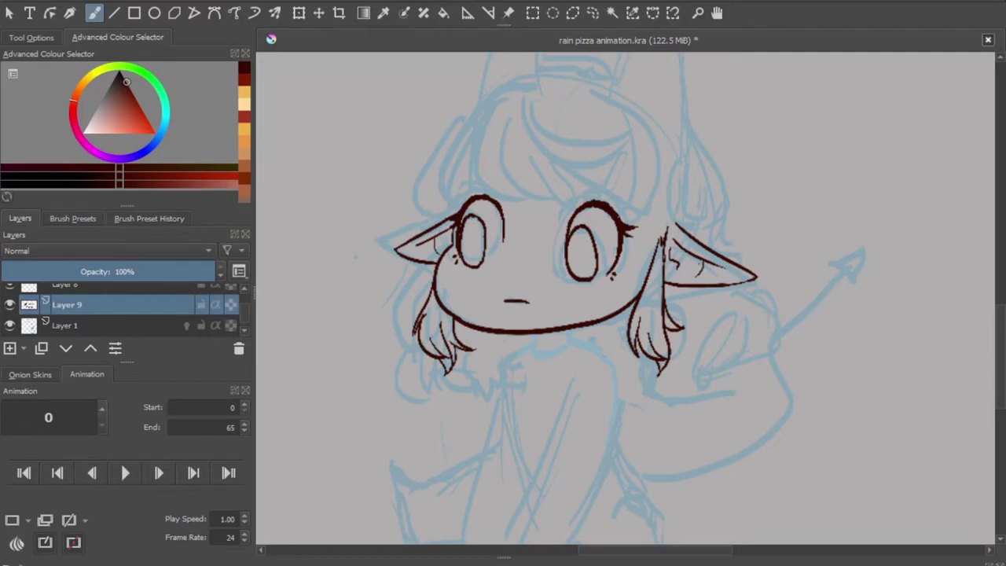
Draw the left and right horns on the head
scroll(478, 140, up, 3)
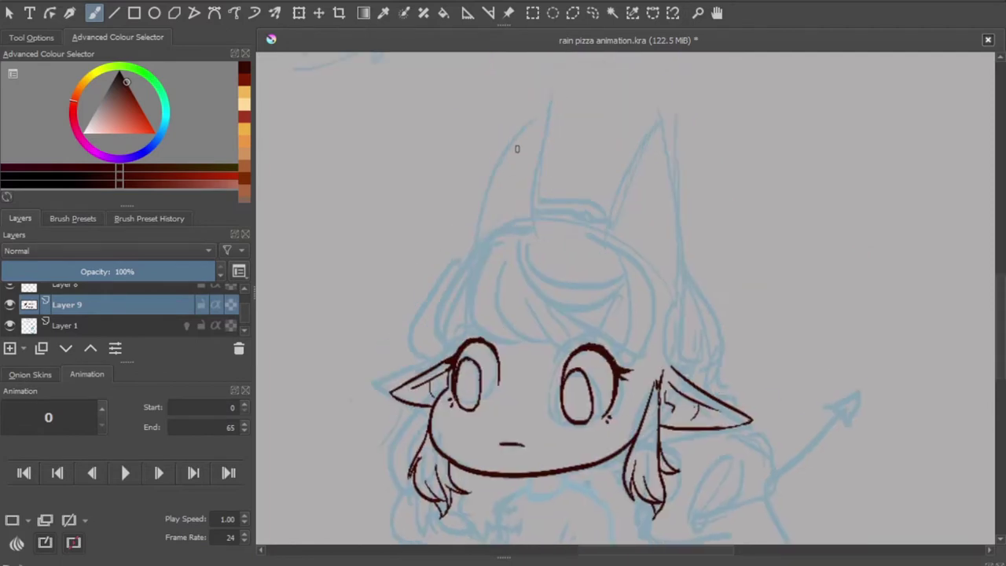
mouse_move(476, 260)
mouse_down()
mouse_move(550, 110)
mouse_move(460, 346)
mouse_up()
mouse_move(620, 235)
mouse_down()
mouse_move(664, 114)
mouse_move(681, 354)
mouse_up()
mouse_move(552, 114)
mouse_down()
mouse_move(531, 234)
mouse_move(535, 224)
mouse_up()
key(ctrl+z)
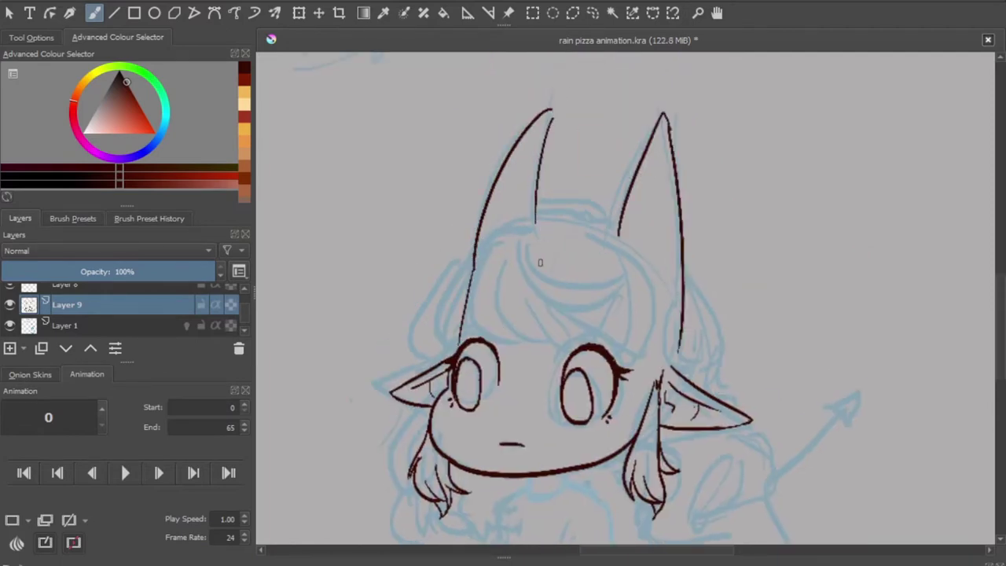
drag(670, 132, 676, 345)
Draw the curved bang strands across the forehead, including the right-side bang
mouse_move(539, 220)
mouse_down()
mouse_move(520, 342)
mouse_move(517, 324)
mouse_up()
key(ctrl+z)
mouse_move(481, 271)
mouse_down()
mouse_move(493, 334)
mouse_move(560, 343)
mouse_up()
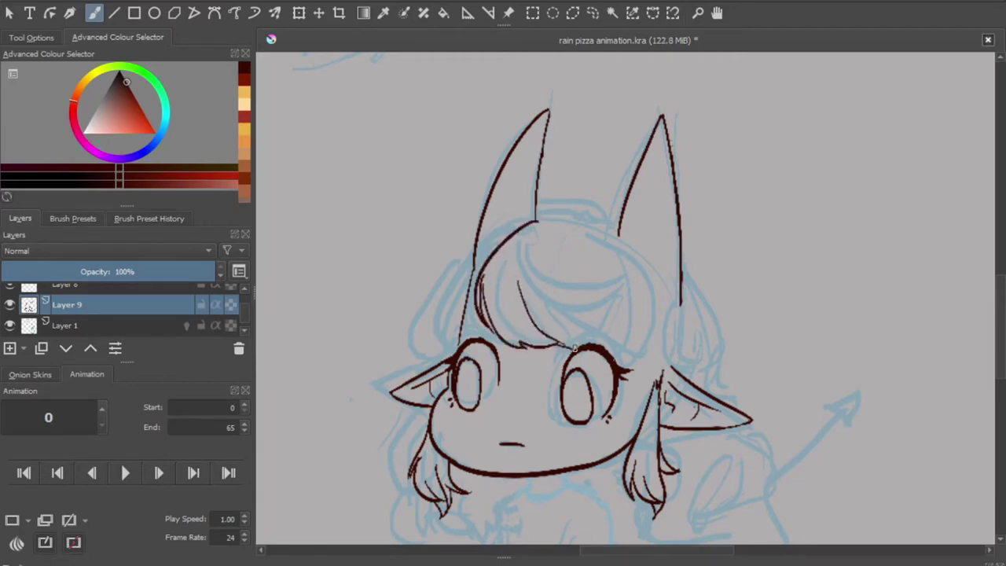
drag(520, 242, 559, 345)
mouse_move(534, 262)
mouse_down()
mouse_move(594, 304)
mouse_move(605, 341)
mouse_up()
drag(584, 264, 599, 338)
drag(611, 241, 633, 330)
drag(616, 268, 622, 339)
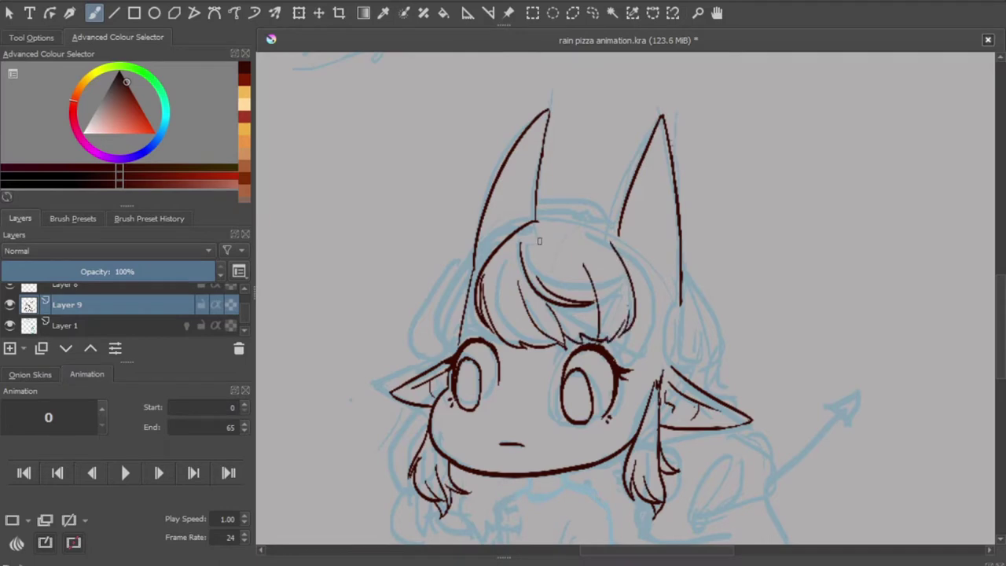
key(ctrl+z)
drag(548, 234, 534, 292)
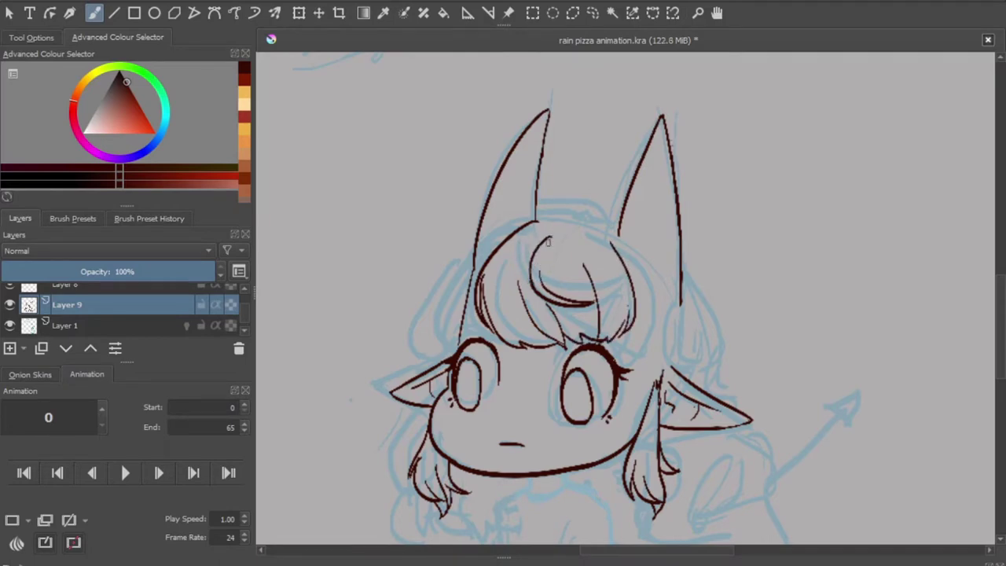
Outline the top of the hair, the left curl, and the right side's outer and inner edges
mouse_move(542, 225)
mouse_down()
mouse_move(617, 232)
mouse_move(565, 231)
mouse_up()
mouse_move(470, 268)
mouse_down()
mouse_move(424, 360)
mouse_move(438, 313)
mouse_up()
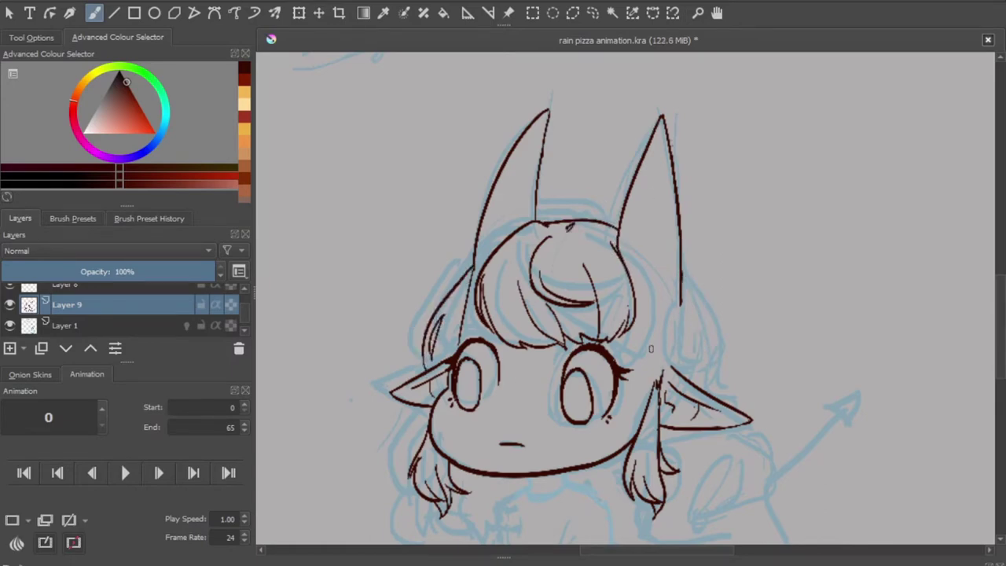
mouse_move(681, 271)
mouse_down()
mouse_move(704, 310)
mouse_move(712, 396)
mouse_up()
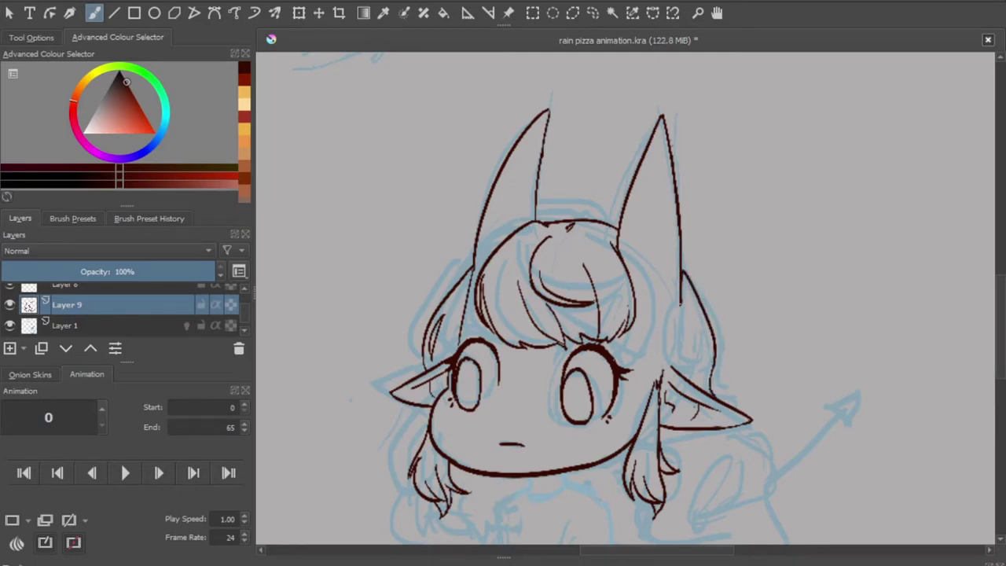
drag(681, 303, 666, 363)
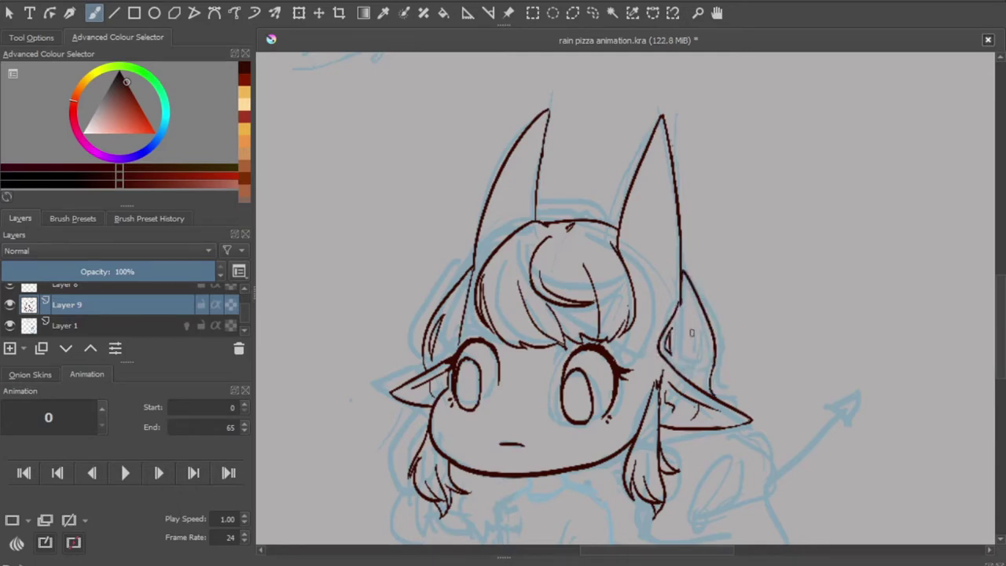
Ink strands along both hair sides and redraw the lower right hair with wavy tips
scroll(690, 361, down, 2)
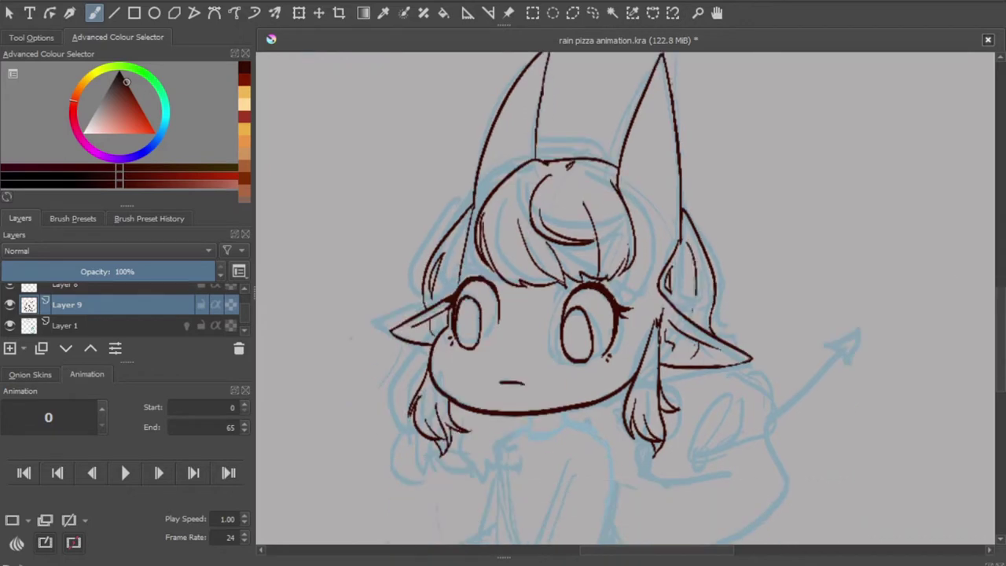
mouse_move(425, 347)
mouse_down()
mouse_move(397, 442)
mouse_move(412, 473)
mouse_move(445, 456)
mouse_up()
mouse_move(726, 368)
mouse_down()
mouse_move(761, 433)
mouse_move(743, 437)
mouse_up()
drag(670, 373, 707, 470)
key(ctrl+z)
key(ctrl+z)
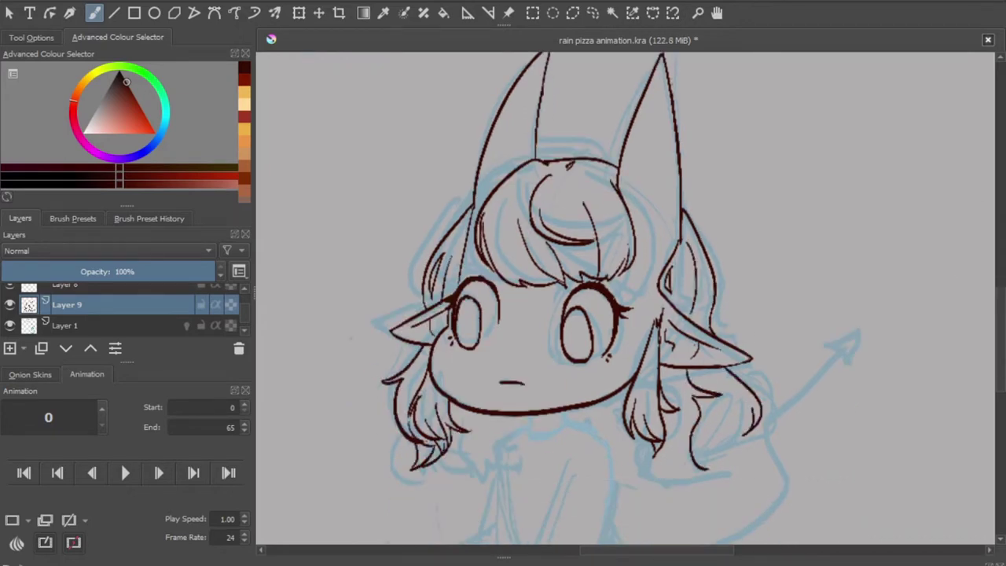
drag(669, 437, 707, 470)
drag(723, 386, 735, 468)
Redraw the lower-left hair strand and ink new strand tips there
scroll(715, 456, down, 2)
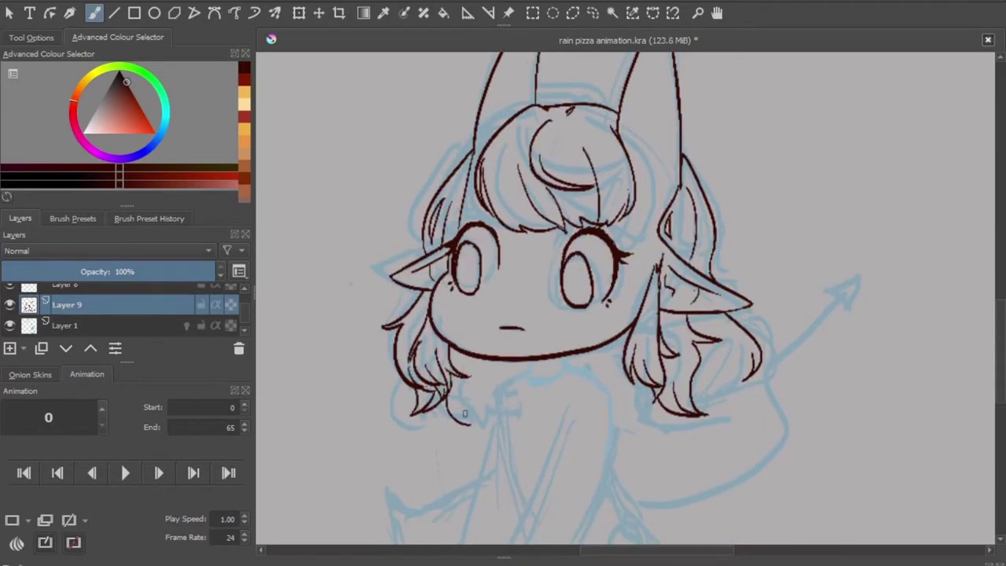
drag(470, 363, 481, 432)
drag(471, 397, 476, 431)
key(ctrl+z)
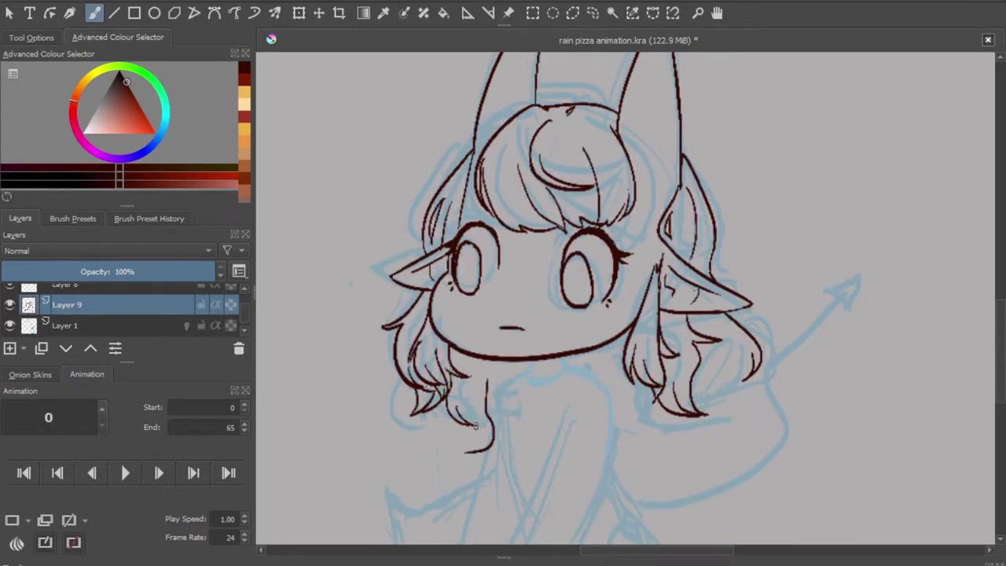
key(ctrl+z)
mouse_move(482, 383)
mouse_down()
mouse_move(488, 442)
mouse_move(457, 435)
mouse_up()
key(ctrl+z)
key(ctrl+z)
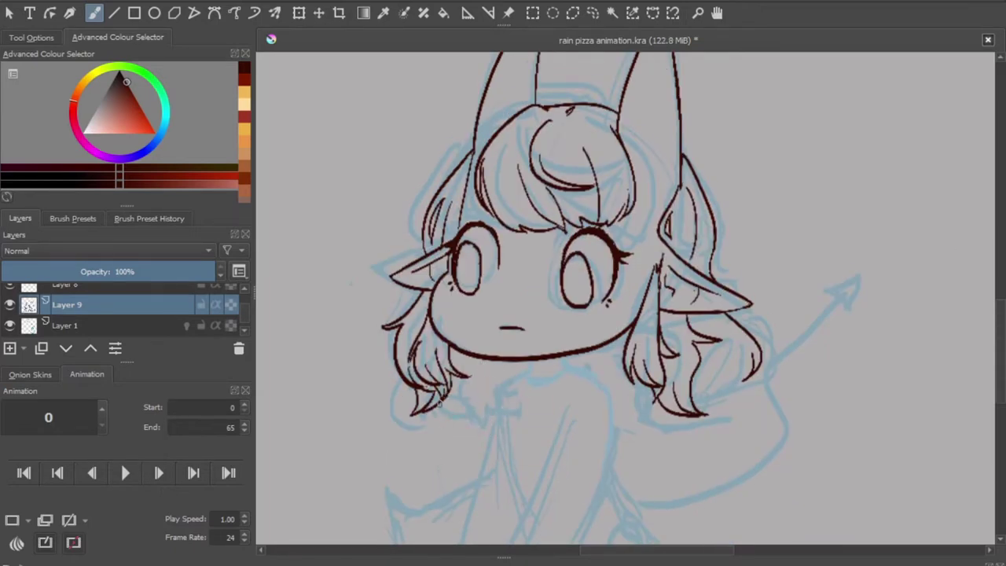
mouse_move(442, 401)
mouse_down()
mouse_move(434, 420)
mouse_move(472, 430)
mouse_up()
Add more strand tips on the right hair and hair strands falling below the chin
mouse_move(753, 357)
mouse_down()
mouse_move(731, 403)
mouse_move(696, 434)
mouse_up()
drag(706, 378, 689, 437)
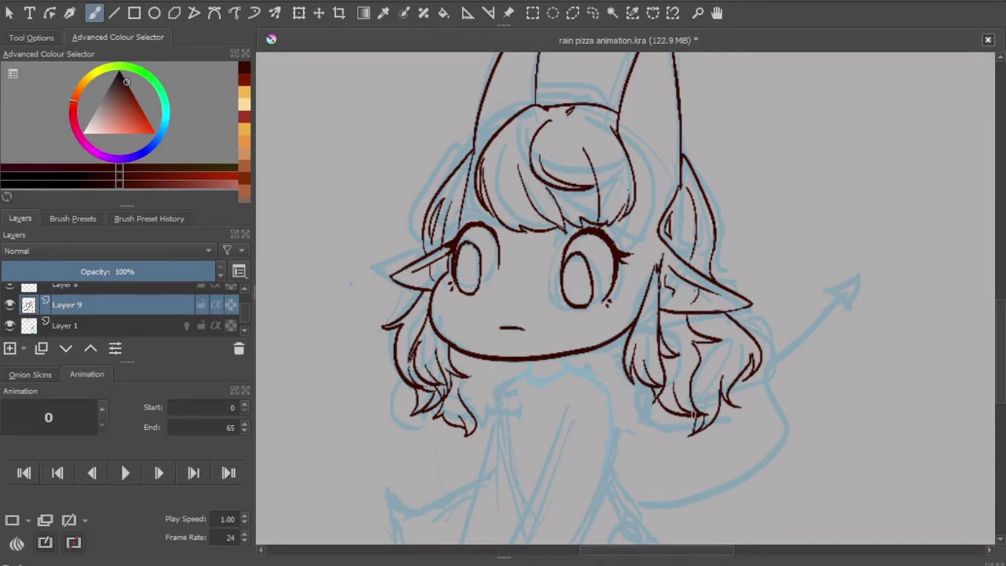
drag(479, 418, 492, 435)
drag(484, 365, 497, 405)
drag(605, 357, 606, 416)
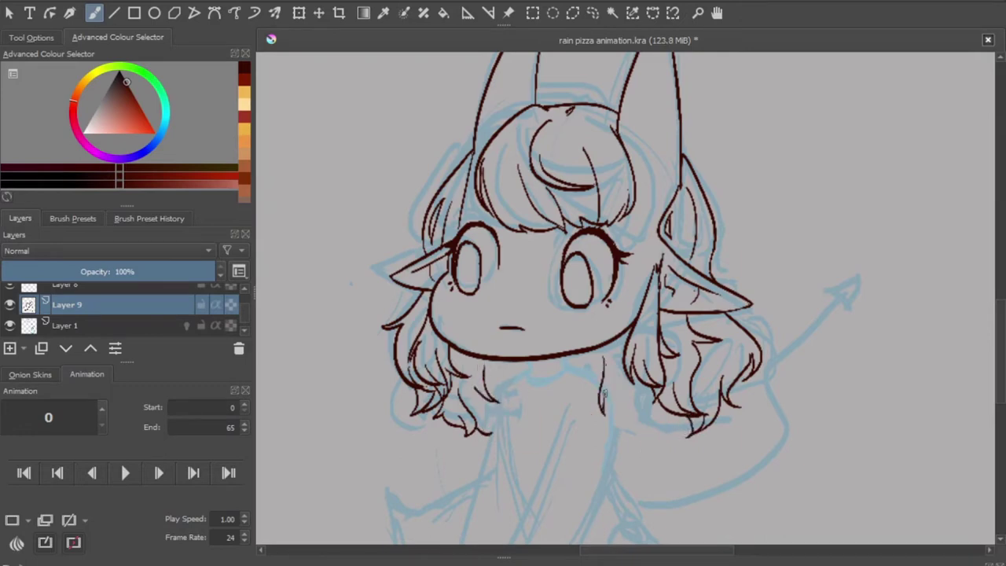
drag(638, 387, 619, 437)
drag(497, 362, 500, 387)
drag(514, 363, 514, 375)
mouse_move(589, 354)
mouse_down()
mouse_move(594, 375)
mouse_move(680, 437)
mouse_move(628, 437)
mouse_move(652, 438)
mouse_up()
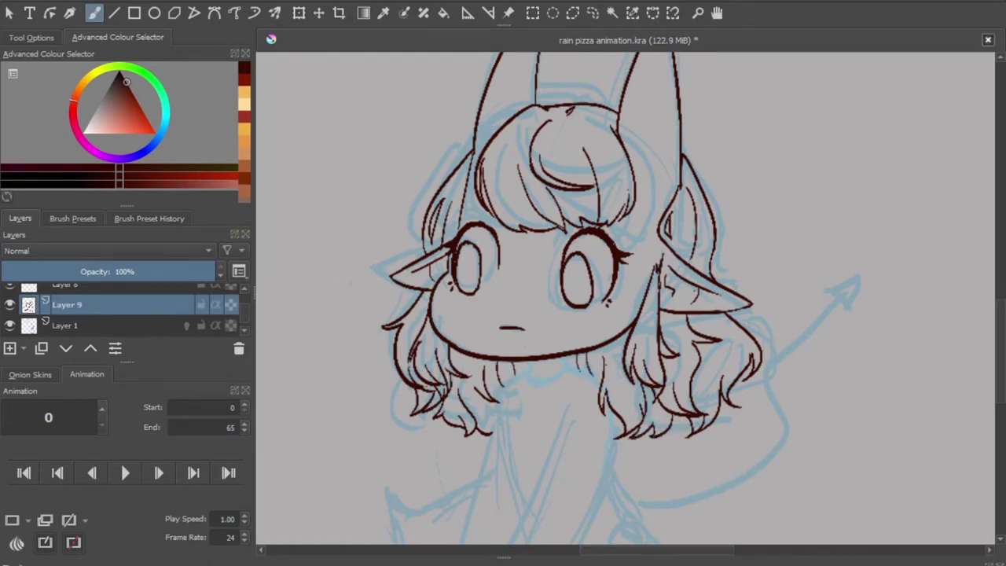
Save the drawing, then ink neck fur, torso and arm lines, and a paw
key(ctrl+s)
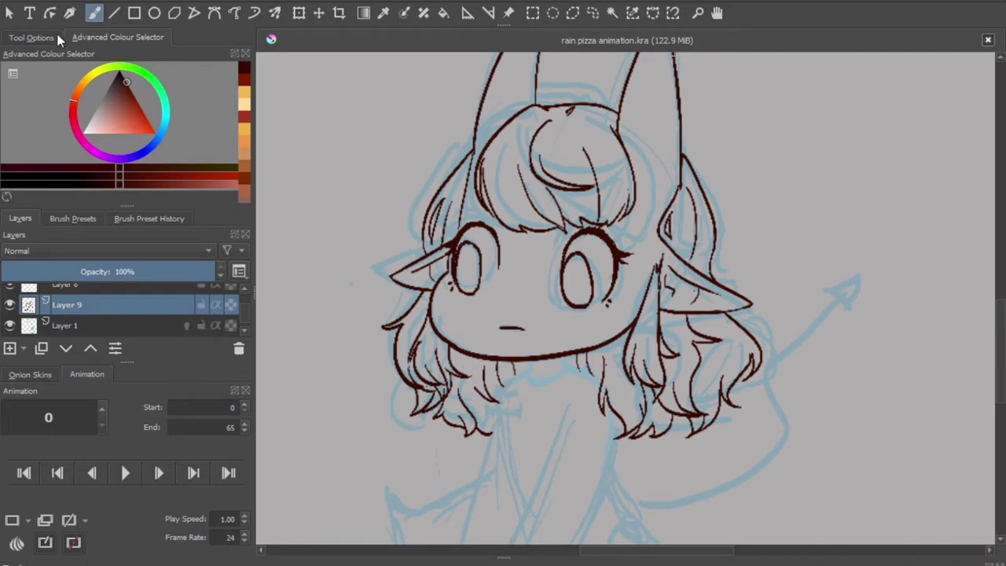
key(minus)
scroll(606, 384, up, 2)
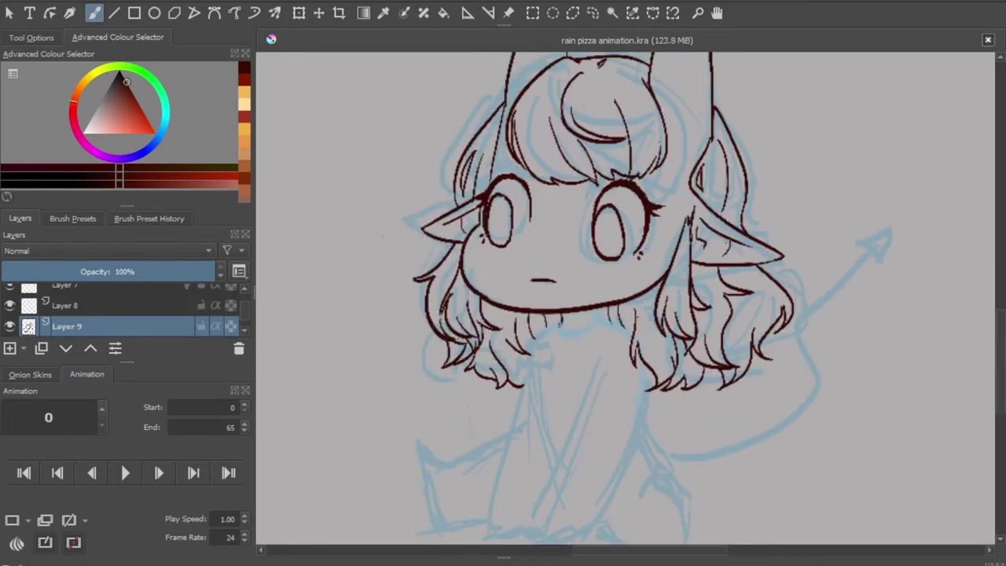
mouse_move(561, 322)
mouse_down()
mouse_move(530, 341)
mouse_move(509, 446)
mouse_up()
mouse_move(629, 309)
mouse_down()
mouse_move(596, 337)
mouse_move(641, 446)
mouse_up()
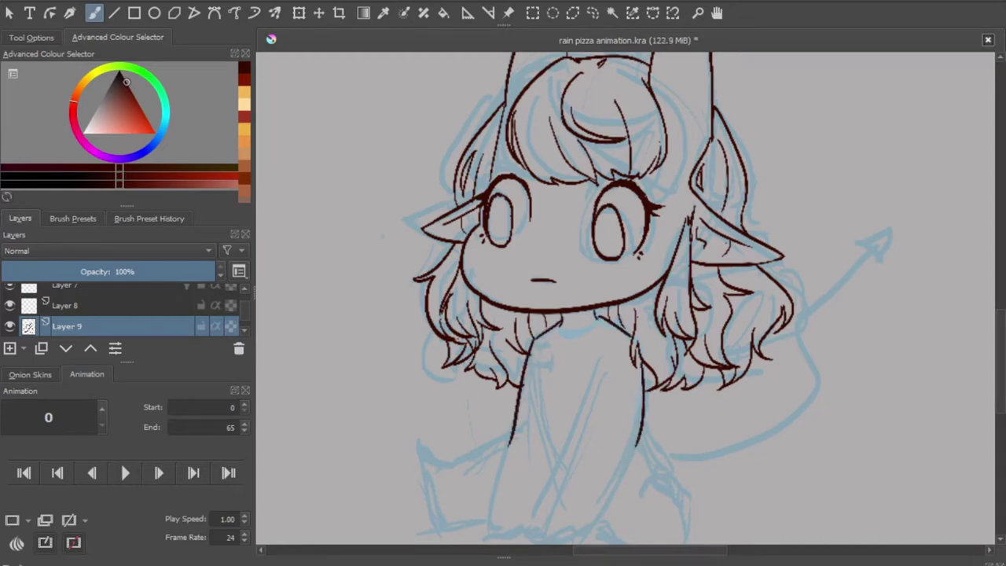
drag(642, 377, 635, 470)
drag(596, 391, 542, 527)
drag(635, 468, 598, 528)
drag(512, 434, 495, 519)
mouse_move(536, 363)
mouse_down()
mouse_move(554, 460)
mouse_move(536, 527)
mouse_move(515, 529)
mouse_up()
scroll(541, 525, down, 2)
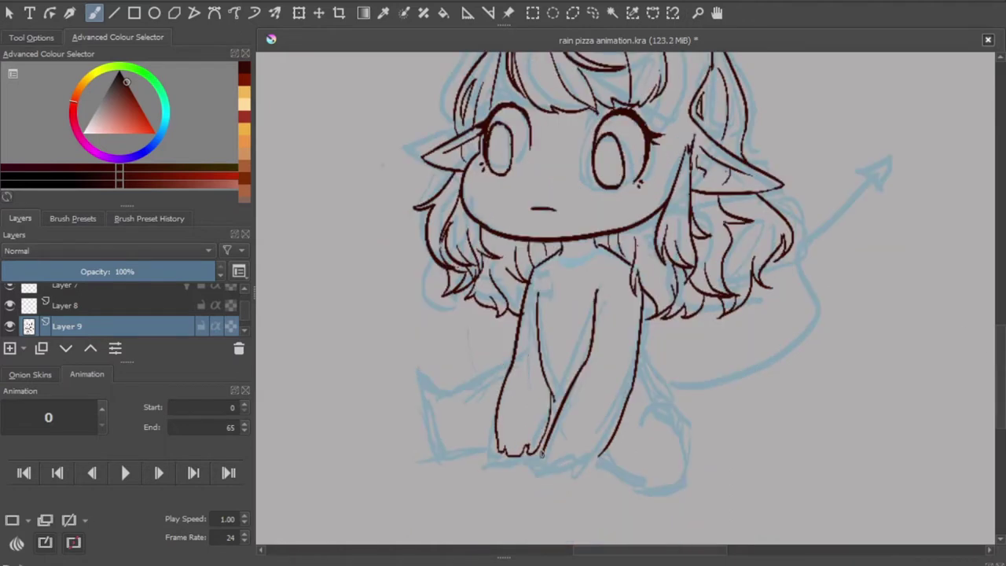
mouse_move(541, 453)
mouse_down()
mouse_move(578, 466)
mouse_move(602, 452)
mouse_up()
Draw the collar, the cropped top outline, and the shorts hem with a small bow
mouse_move(560, 250)
mouse_down()
mouse_move(596, 241)
mouse_move(560, 253)
mouse_move(604, 259)
mouse_move(538, 297)
mouse_up()
drag(605, 261, 598, 290)
mouse_move(537, 330)
mouse_down()
mouse_move(599, 328)
mouse_move(592, 335)
mouse_up()
key(ctrl+z)
mouse_move(541, 363)
mouse_down()
mouse_move(592, 360)
mouse_move(555, 390)
mouse_move(572, 369)
mouse_up()
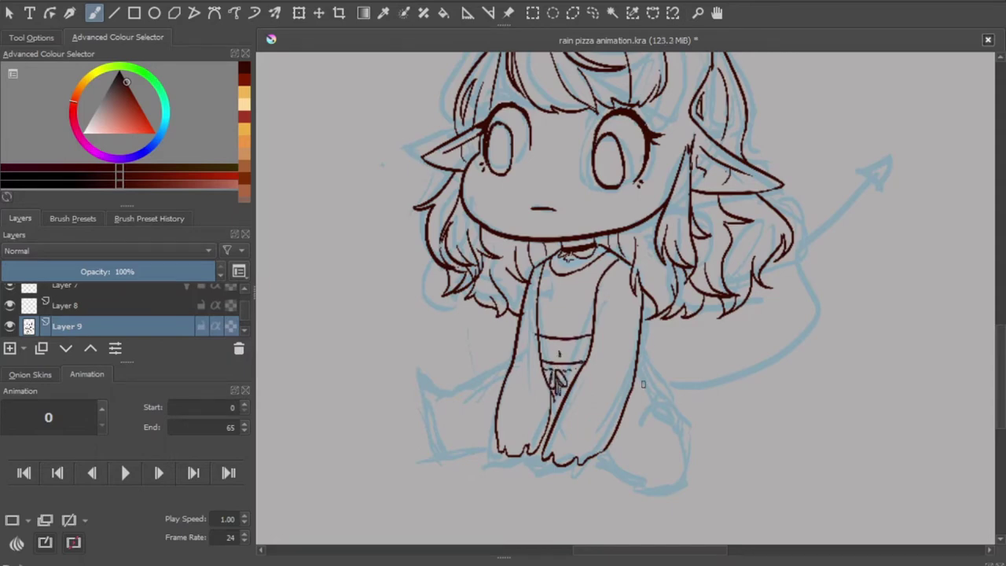
Outline the legs and redraw both feet with rounded outlines
mouse_move(503, 364)
mouse_down()
mouse_move(421, 386)
mouse_move(495, 448)
mouse_up()
drag(605, 451, 658, 495)
key(ctrl+z)
key(ctrl+z)
mouse_move(605, 451)
mouse_down()
mouse_move(682, 456)
mouse_move(646, 420)
mouse_up()
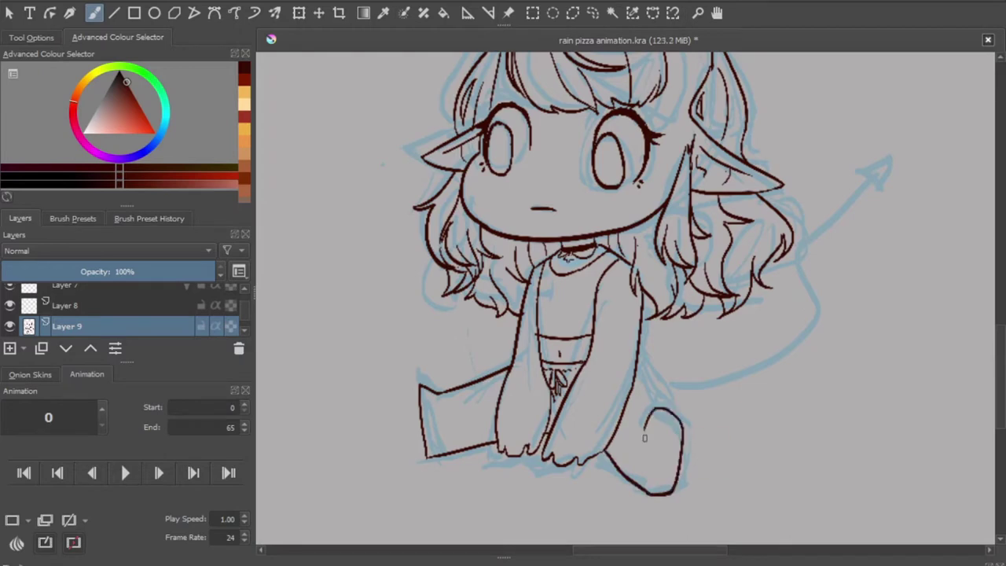
key(ctrl+z)
mouse_move(421, 385)
mouse_down()
mouse_move(410, 437)
mouse_move(445, 461)
mouse_up()
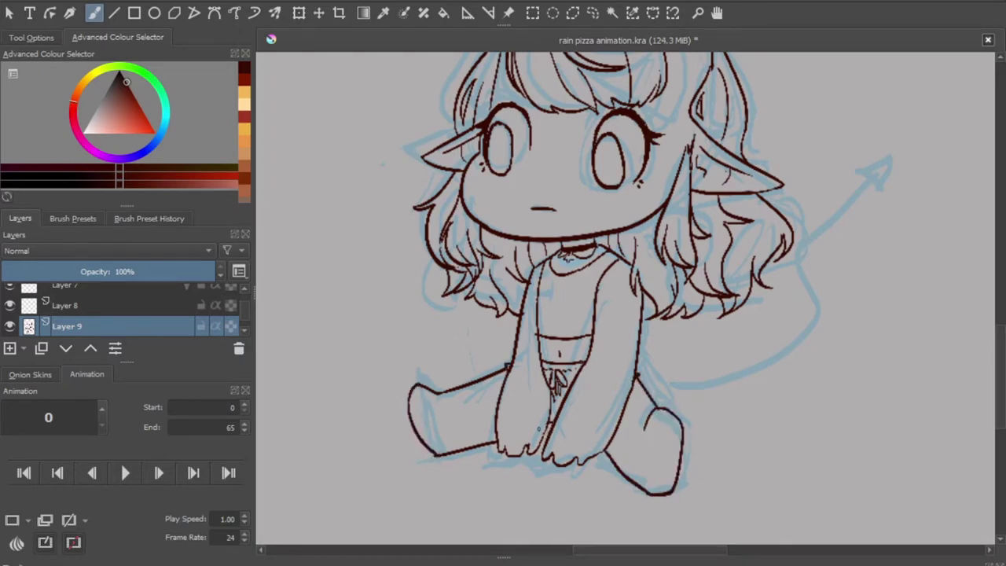
key(ctrl+z)
drag(540, 372, 539, 448)
key(ctrl+z)
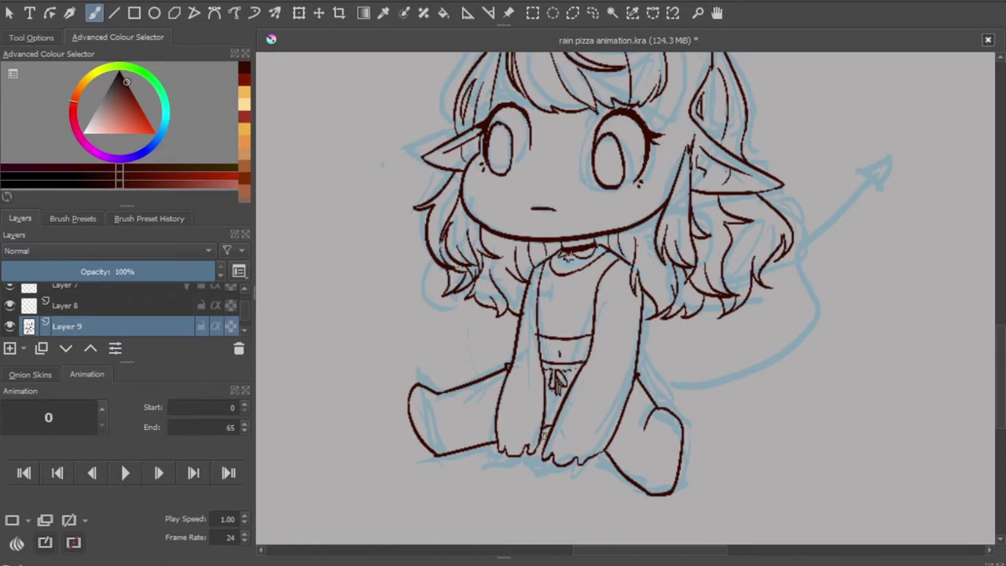
Add small detail strokes on both thighs and the right knee
mouse_move(627, 388)
mouse_down()
mouse_move(641, 380)
mouse_move(645, 393)
mouse_up()
drag(465, 377, 473, 393)
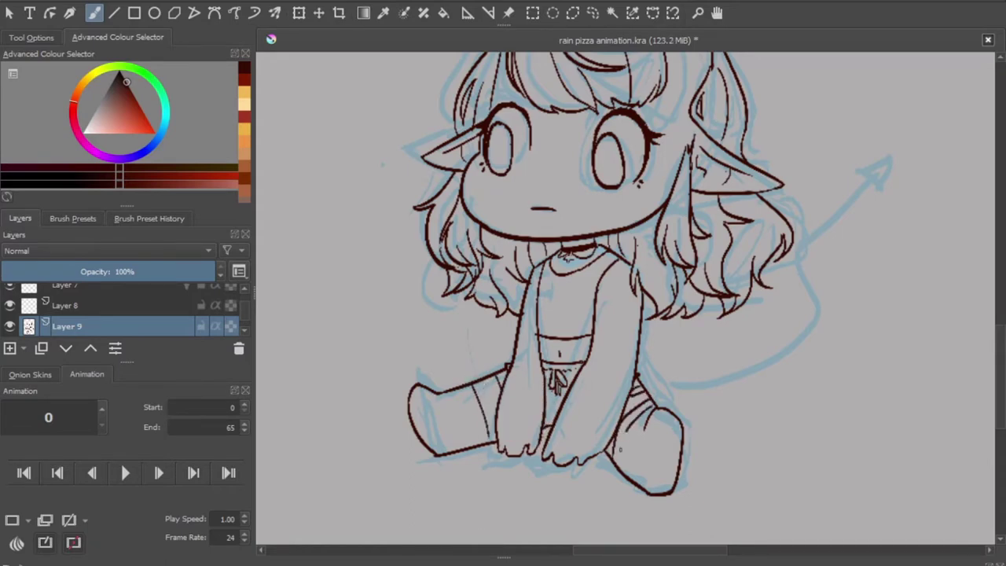
drag(629, 409, 617, 456)
mouse_move(479, 382)
mouse_down()
mouse_move(490, 413)
mouse_move(489, 388)
mouse_move(495, 402)
mouse_up()
mouse_move(644, 399)
mouse_down()
mouse_move(640, 421)
mouse_move(644, 412)
mouse_up()
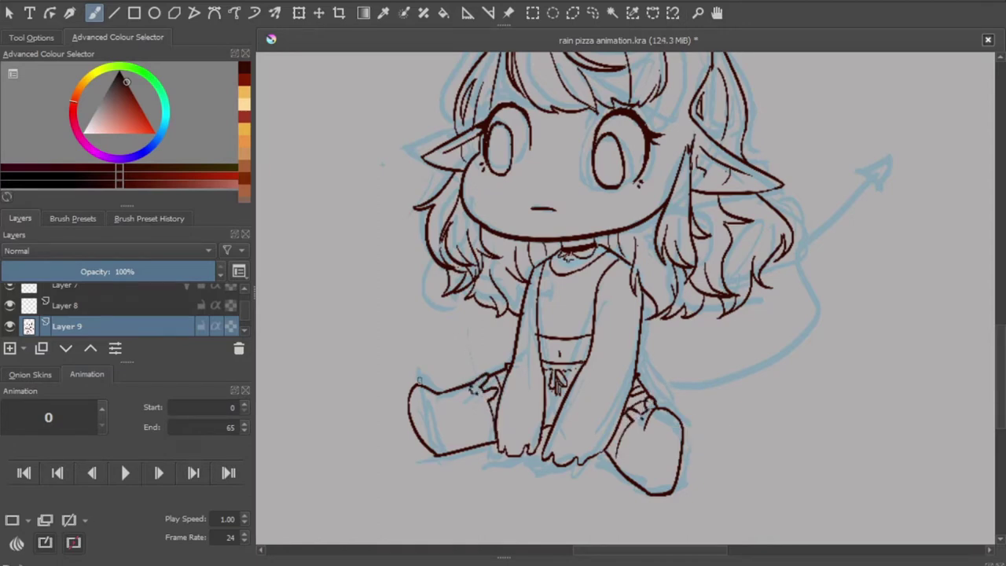
Ink both boots with side lines, soles, laces and hatching
drag(468, 392, 478, 442)
drag(621, 422, 642, 470)
drag(437, 395, 420, 449)
mouse_move(647, 419)
mouse_down()
mouse_move(678, 476)
mouse_move(667, 496)
mouse_up()
drag(419, 426, 435, 459)
drag(416, 392, 442, 456)
drag(655, 409, 647, 481)
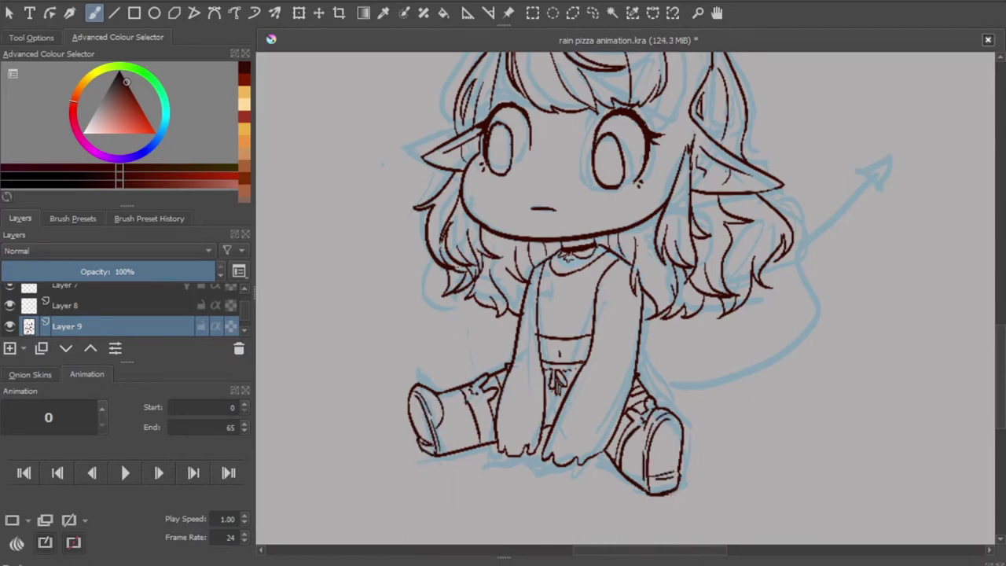
drag(463, 404, 445, 416)
drag(645, 423, 633, 445)
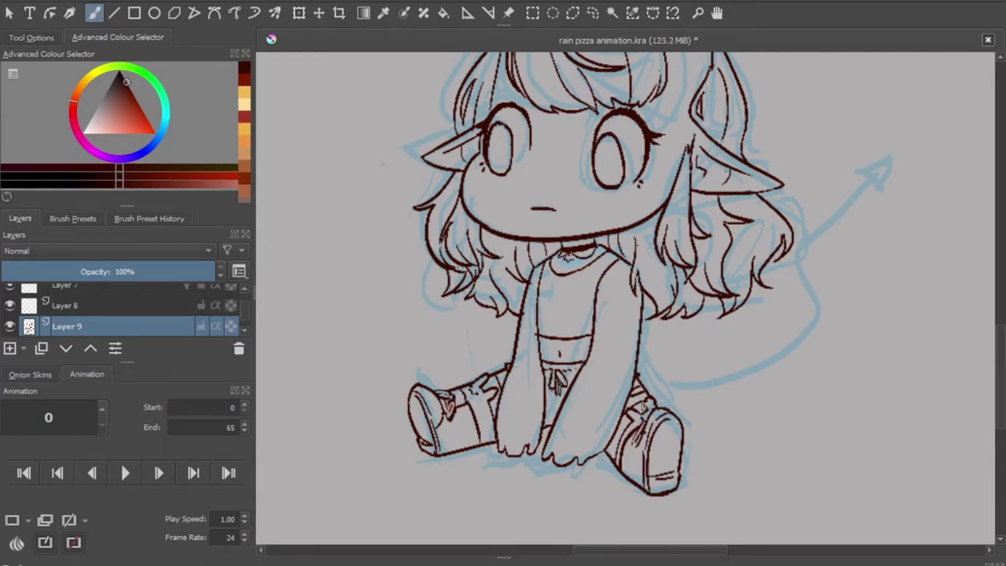
scroll(514, 410, up, 2)
scroll(514, 410, up, 2)
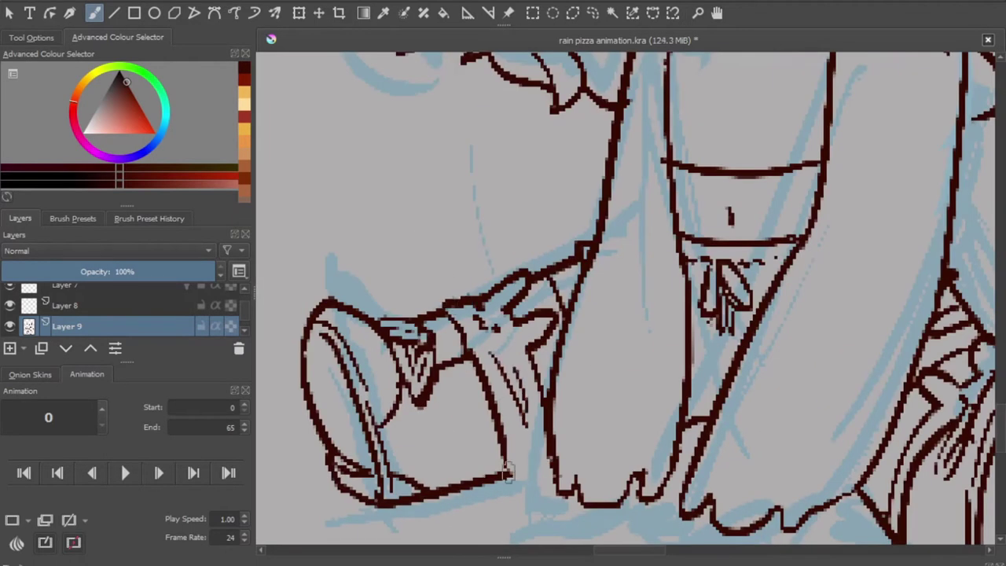
Draw a curling demon tail from her back, then lasso-select and resize it into place
scroll(917, 438, up, 2)
scroll(506, 293, down, 2)
scroll(505, 294, down, 3)
mouse_move(597, 424)
mouse_down()
mouse_move(817, 298)
mouse_move(597, 428)
mouse_up()
key(ctrl+r)
key(ctrl+t)
key(Return)
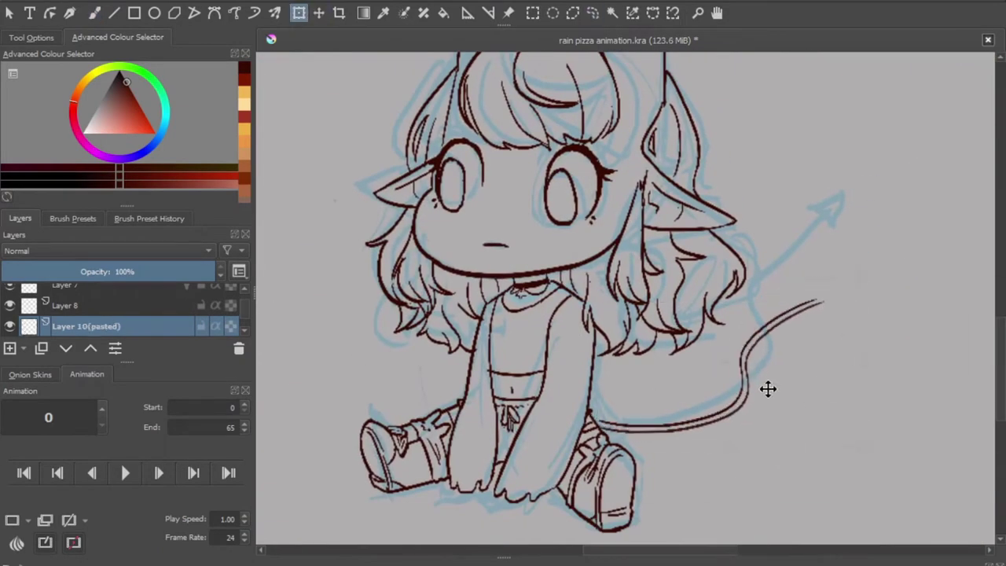
key(b)
Brush an arrowhead onto the tail tip
scroll(246, 326, down, 2)
scroll(245, 326, up, 2)
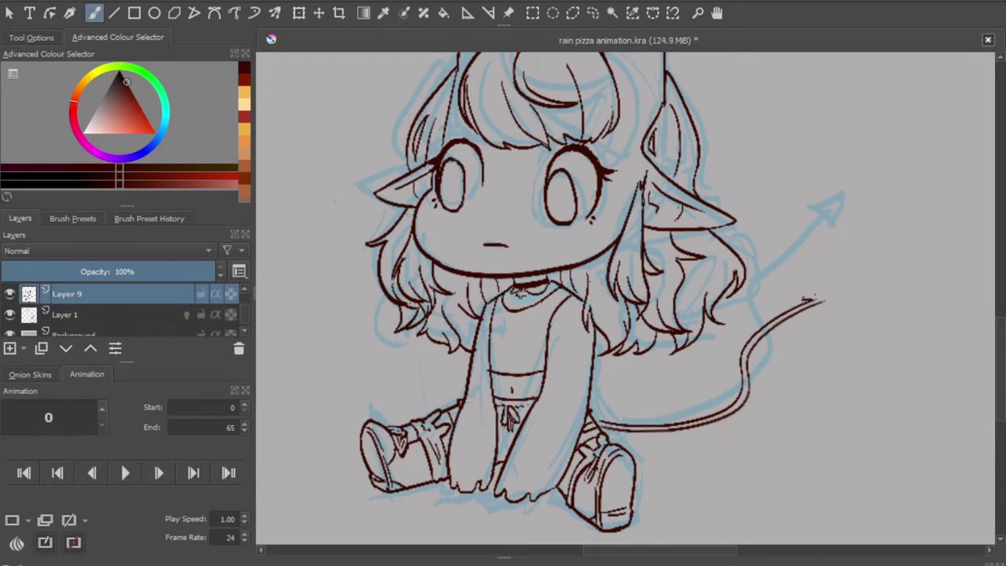
drag(802, 299, 823, 311)
scroll(833, 295, down, 3)
scroll(833, 294, up, 3)
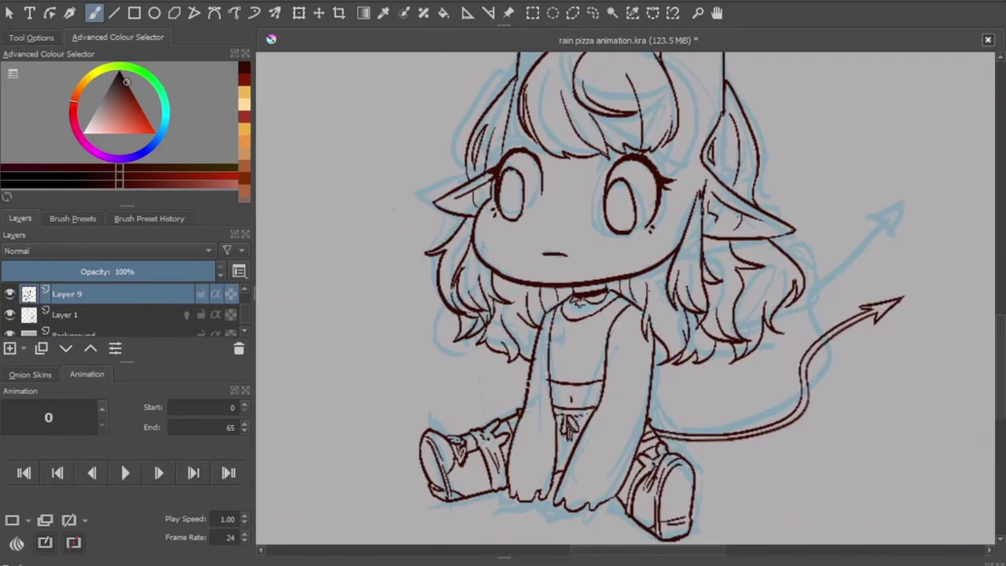
Fill the top with dark colour and add a Colourise Mask to lineart Layer 9
mouse_move(552, 308)
mouse_down()
mouse_move(559, 381)
mouse_move(629, 298)
mouse_move(560, 369)
mouse_up()
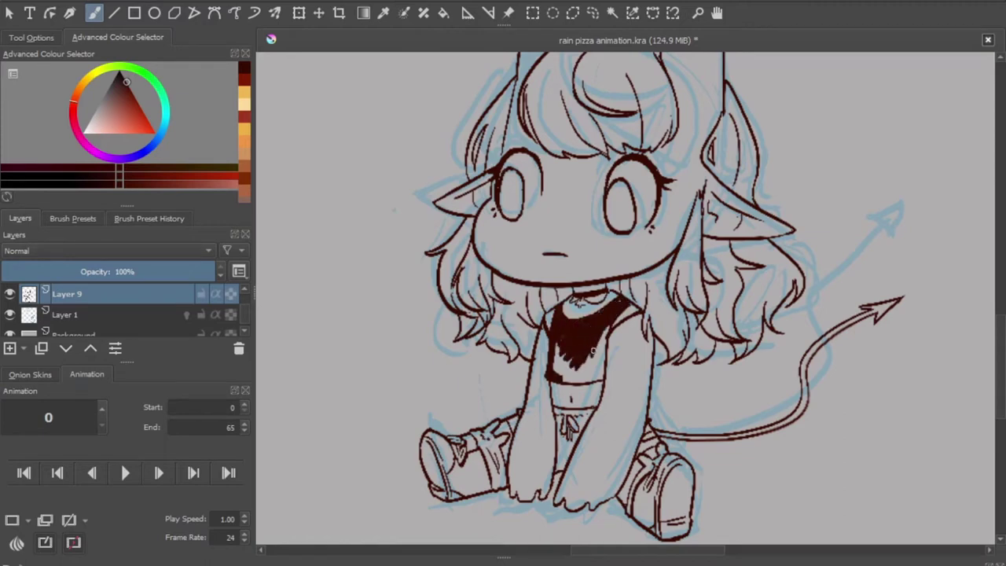
mouse_move(610, 321)
mouse_down()
mouse_move(553, 363)
mouse_move(586, 370)
mouse_up()
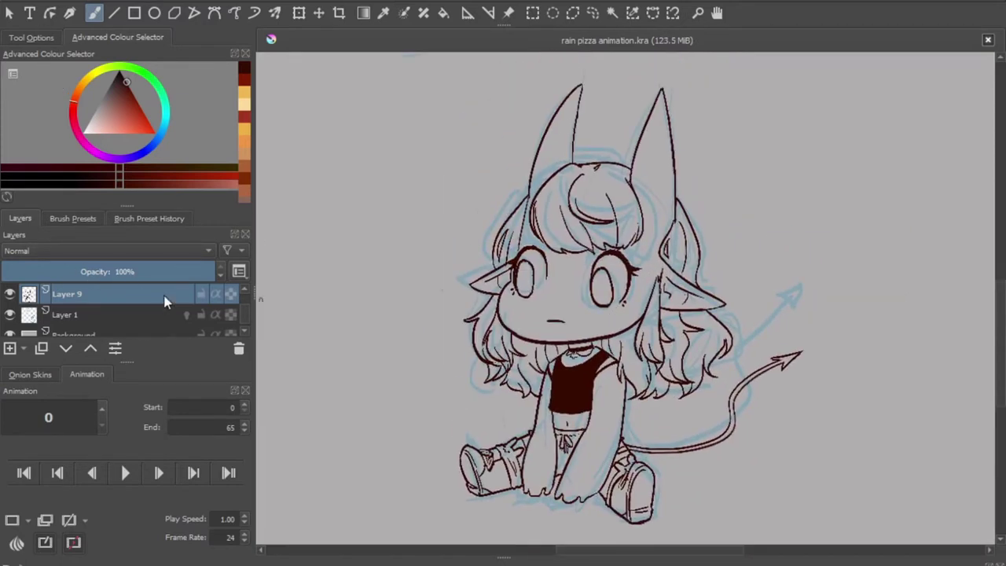
click(184, 316)
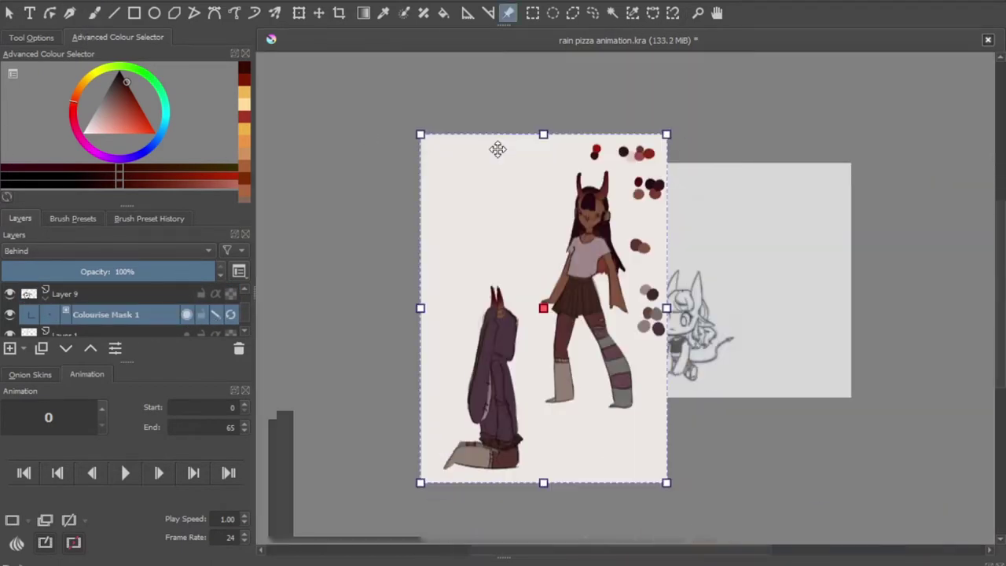
Place two character reference images beside the sketch and sample a colour from them
drag(544, 309, 385, 299)
ctrl+click(397, 268)
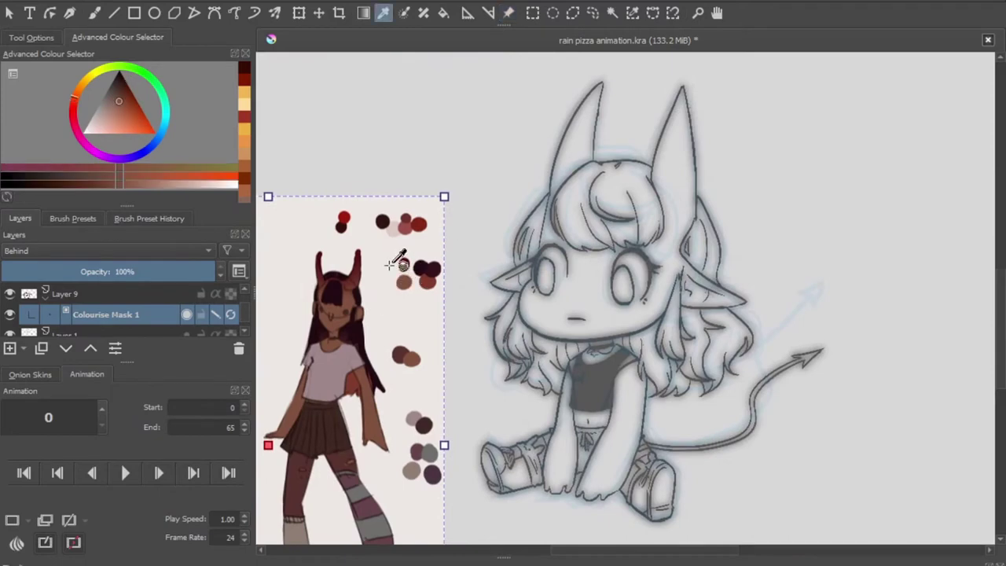
key(b)
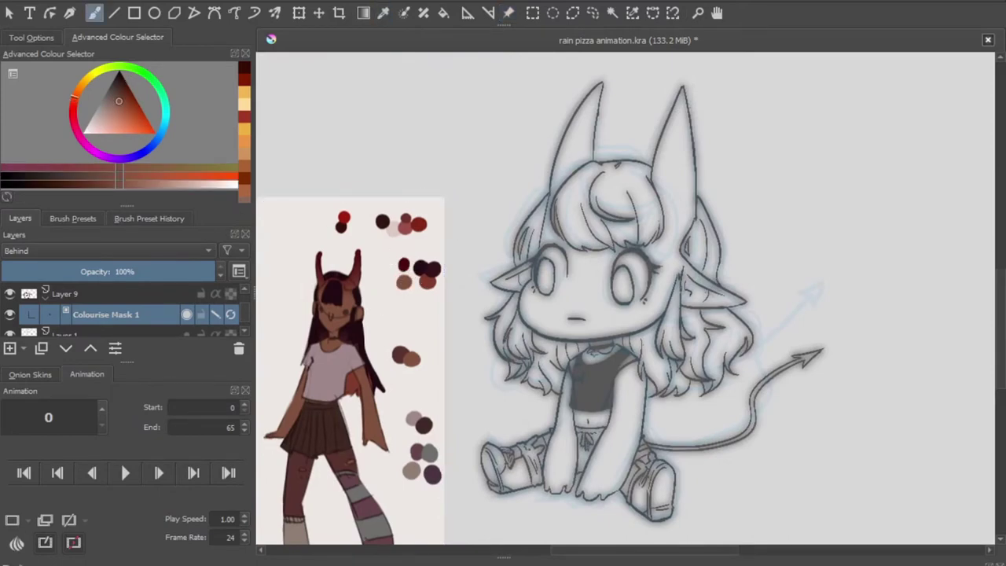
key(ctrl+shift+r)
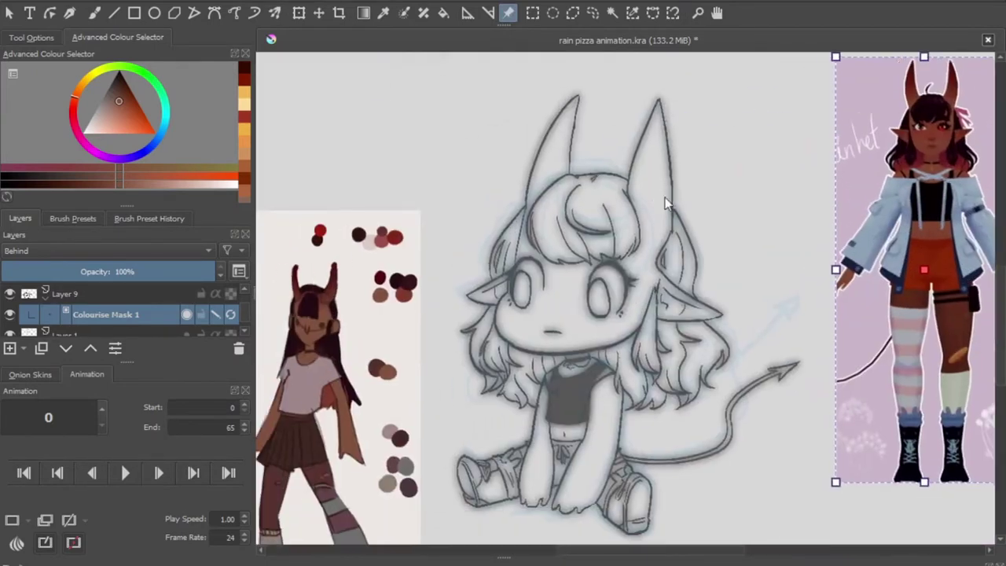
key(p)
click(943, 227)
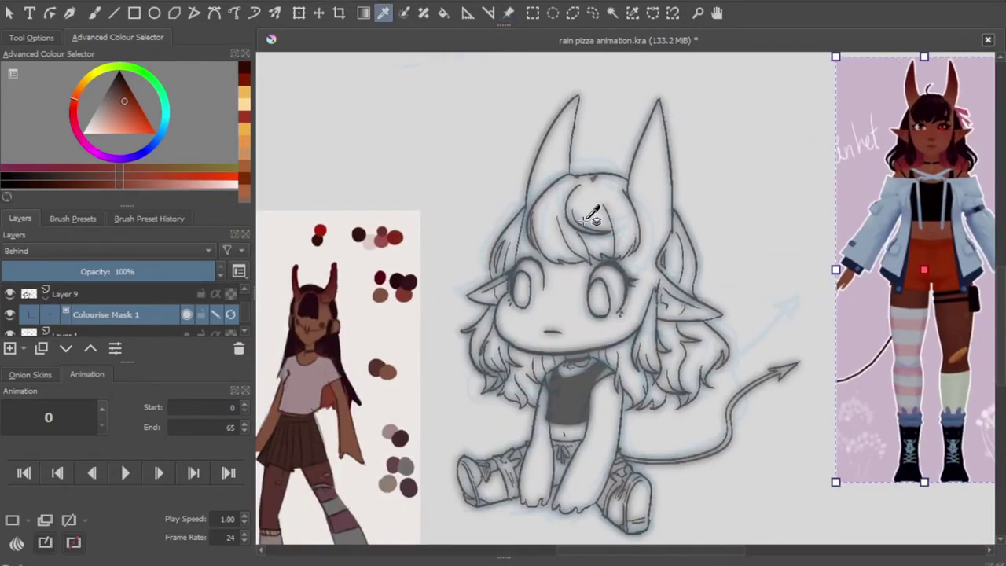
key(b)
Mark skin areas on ears, face, body and legs, then sample the blue-grey jacket colour
drag(511, 323, 628, 283)
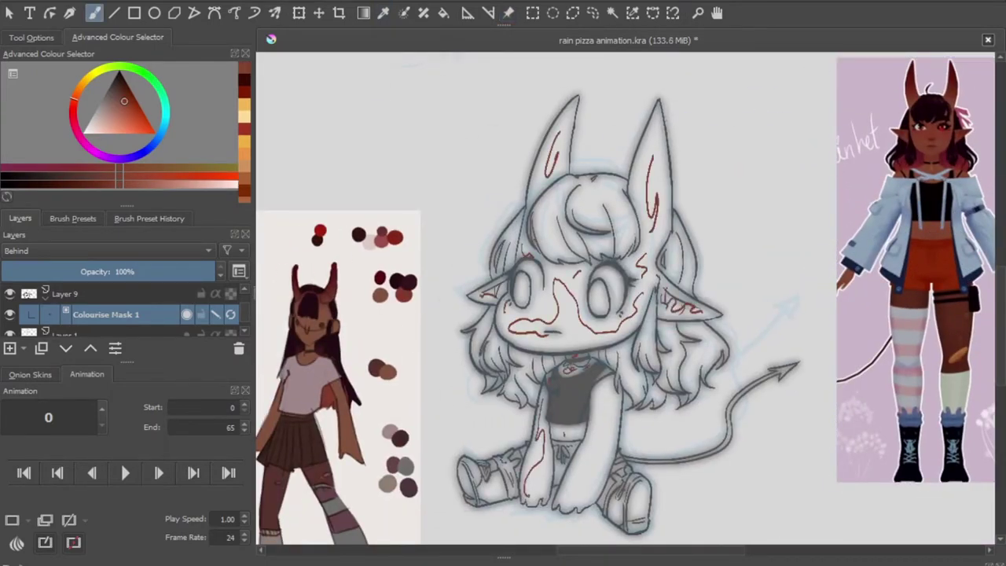
drag(606, 397, 578, 491)
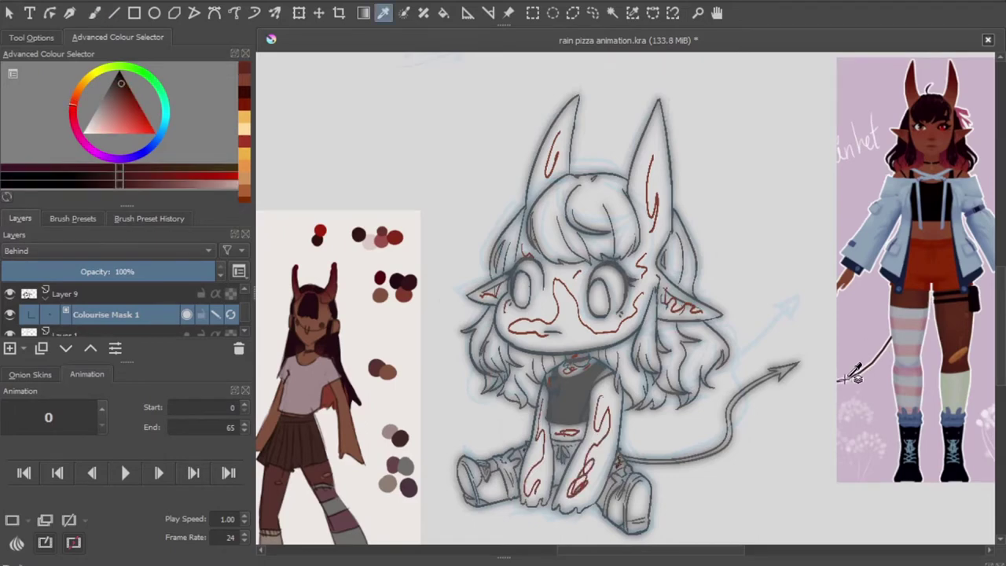
click(94, 114)
ctrl+click(921, 280)
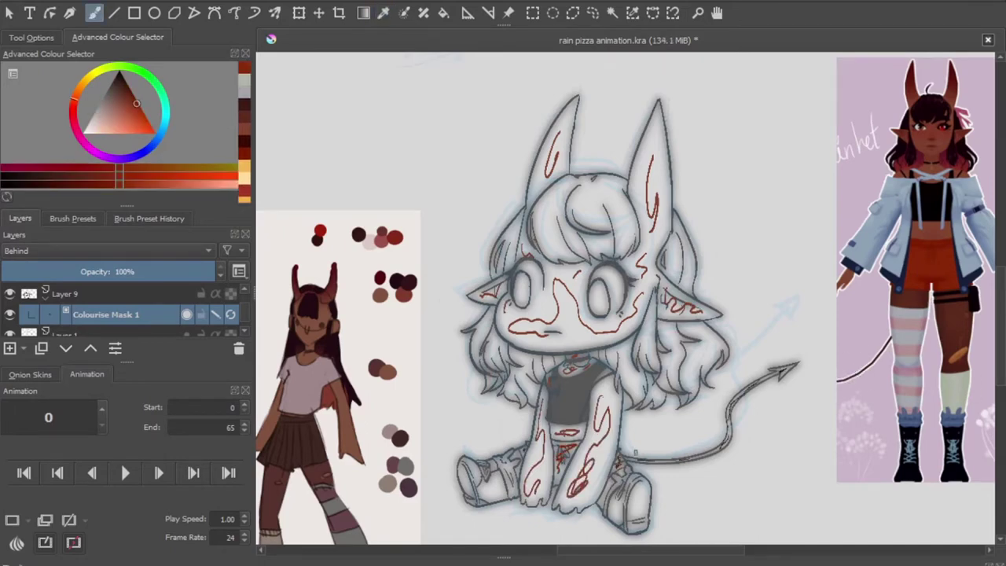
Scribble near-black key strokes on both shoes and across the hair
key(d)
drag(464, 466, 499, 495)
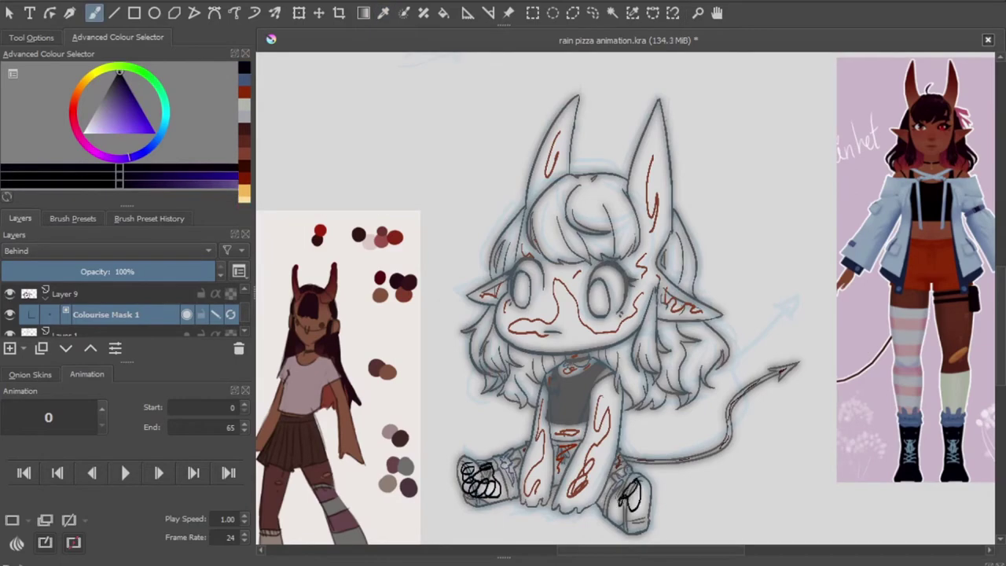
drag(618, 503, 645, 525)
drag(544, 239, 612, 188)
drag(497, 232, 513, 267)
drag(648, 345, 696, 338)
drag(672, 235, 690, 271)
drag(675, 334, 707, 385)
Mark the eye and hair in red and preview the colourised fill
click(124, 92)
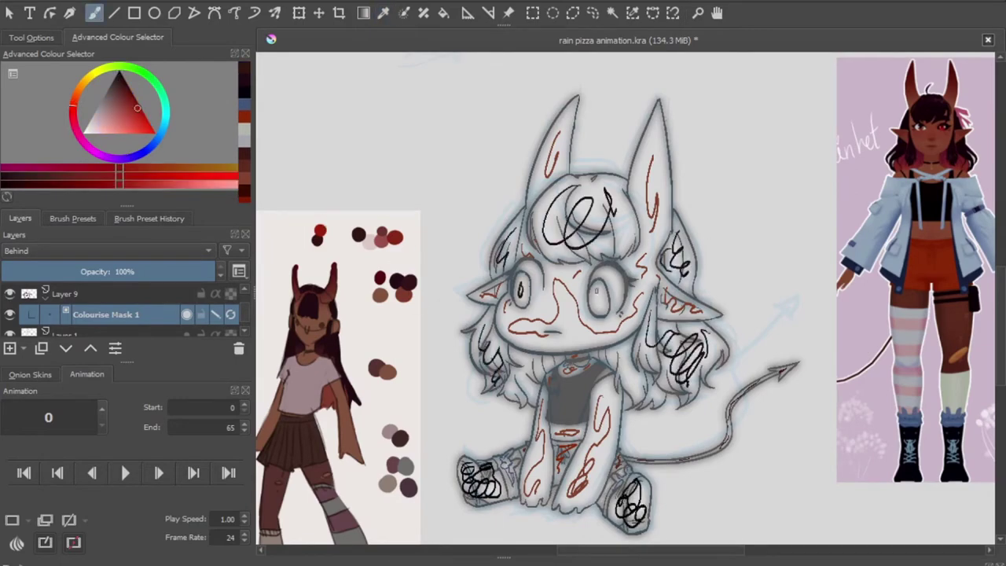
drag(597, 293, 601, 308)
drag(515, 358, 546, 397)
click(215, 315)
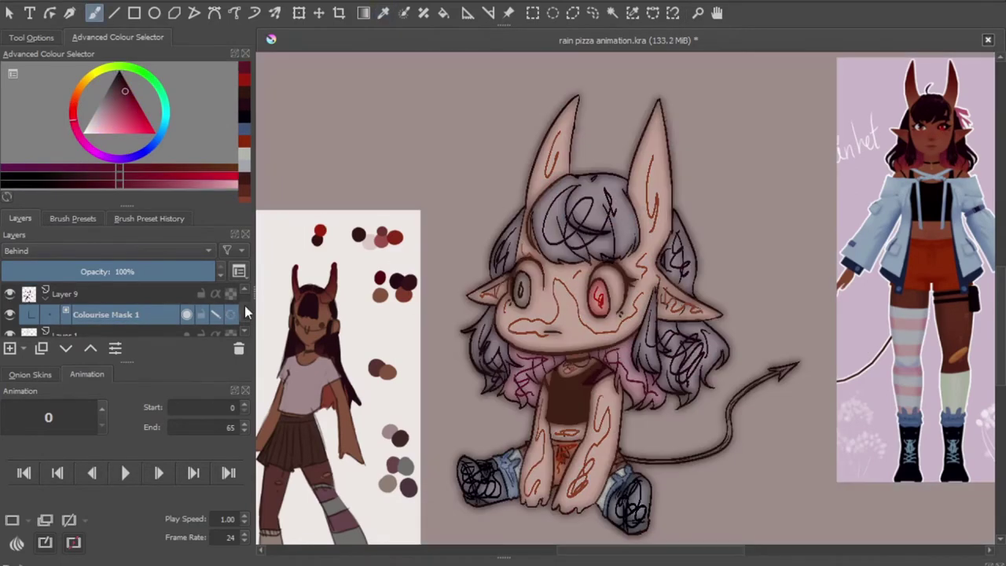
Draw green background strokes around the left, right, top and bottom of the character
click(186, 315)
click(156, 132)
mouse_move(491, 83)
mouse_down()
mouse_move(491, 539)
mouse_move(590, 541)
mouse_up()
drag(601, 141, 680, 518)
drag(640, 433, 688, 420)
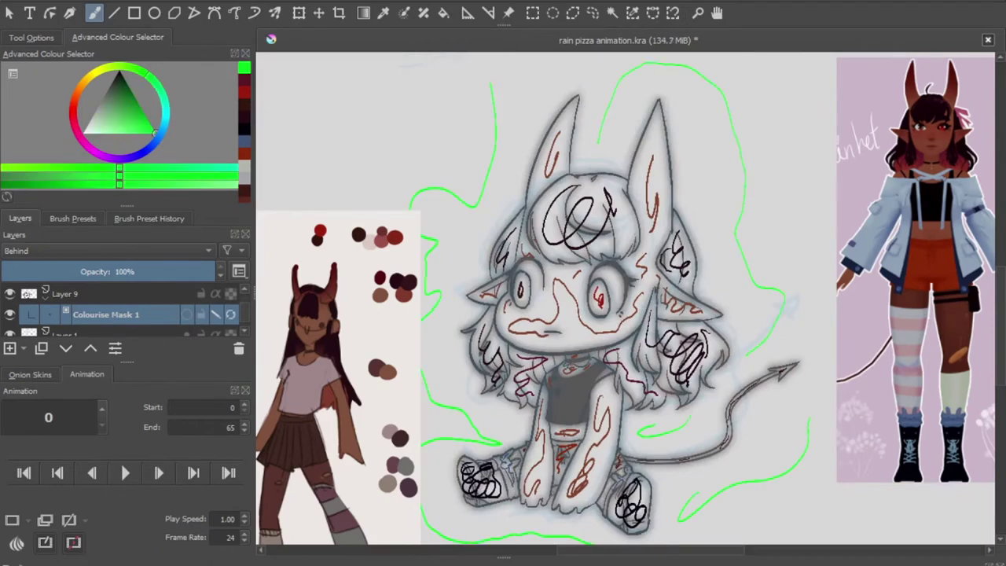
Show the colourised result and contiguous-select the character's skin area
click(403, 13)
scroll(125, 133, down, 3)
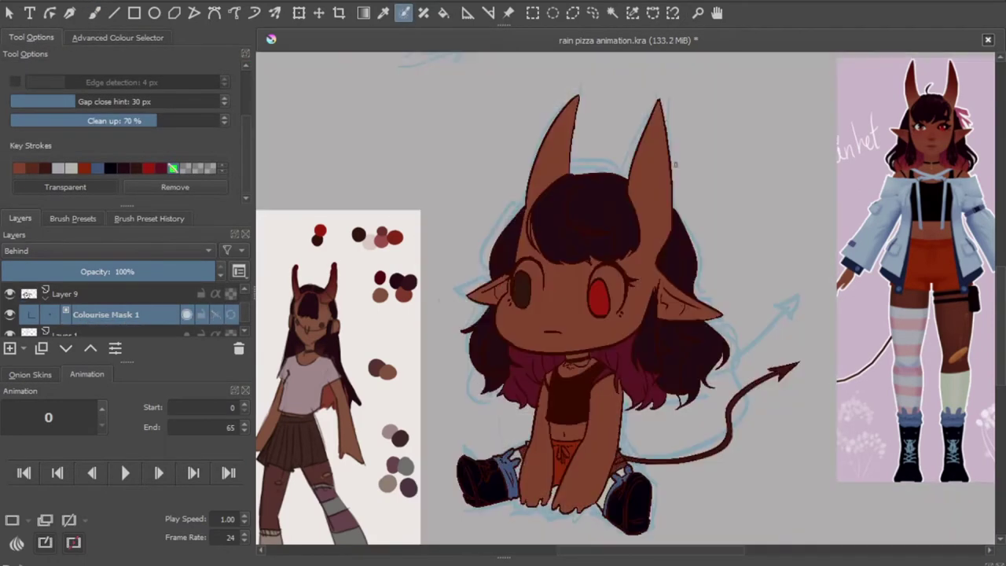
click(383, 13)
click(612, 13)
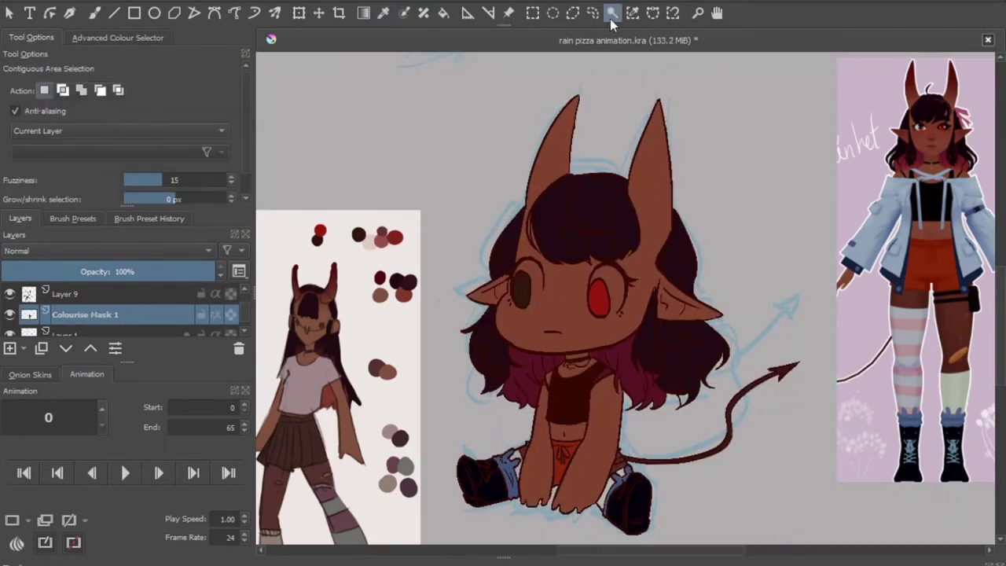
click(522, 275)
key(b)
Drop the selection and sample the orange-brown skin colour from the canvas
click(118, 36)
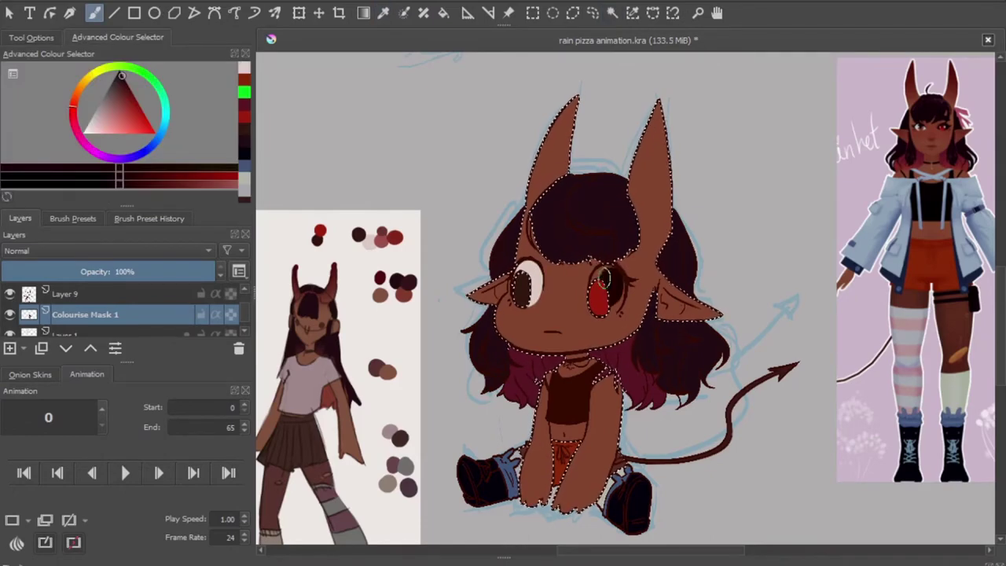
key(ctrl+shift+a)
key(p)
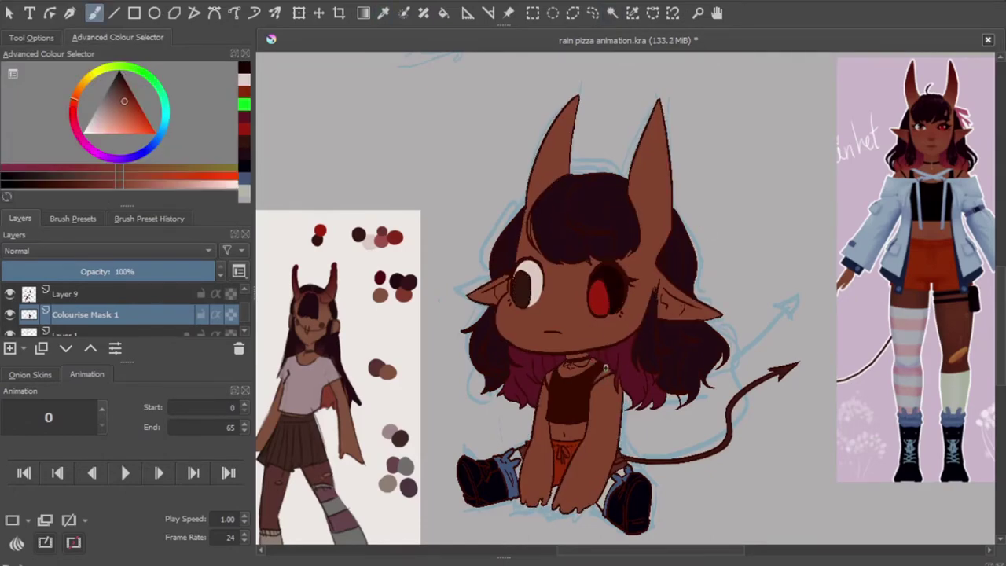
click(81, 92)
key(b)
scroll(550, 315, up, 5)
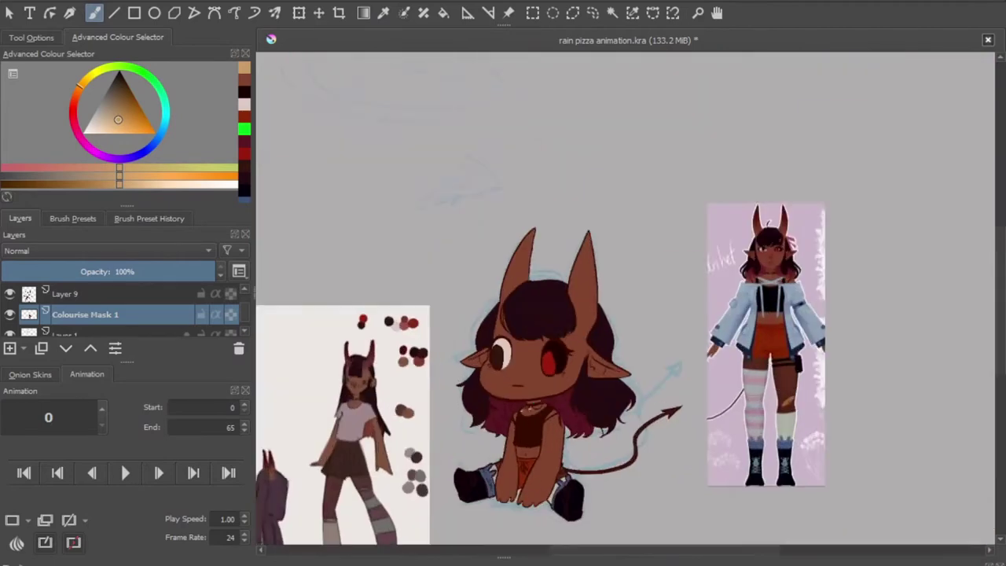
scroll(623, 308, down, 3)
Contiguous-select the tail and fill it dark red
ctrl+click(622, 308)
click(612, 13)
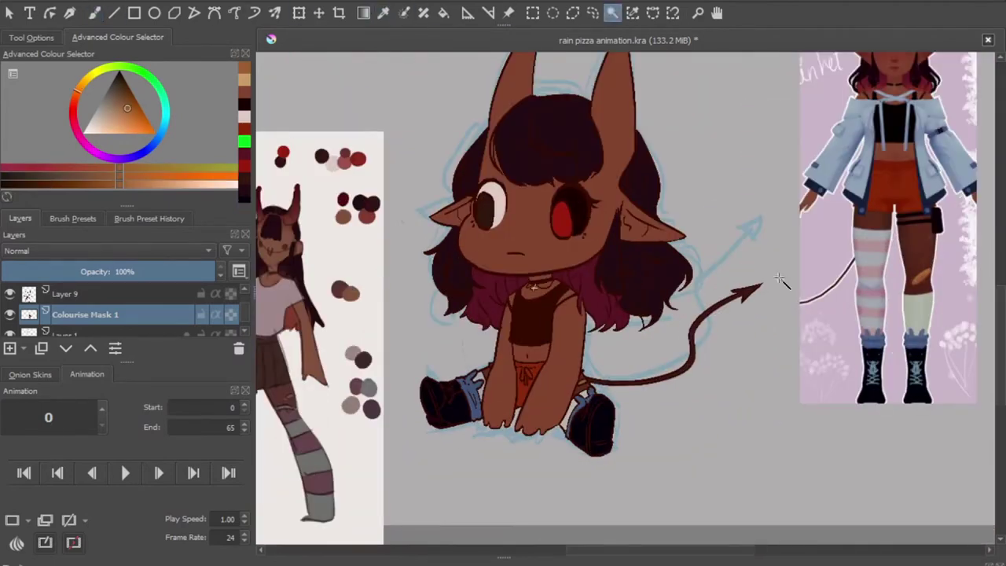
click(747, 295)
click(592, 12)
key(b)
ctrl+click(550, 307)
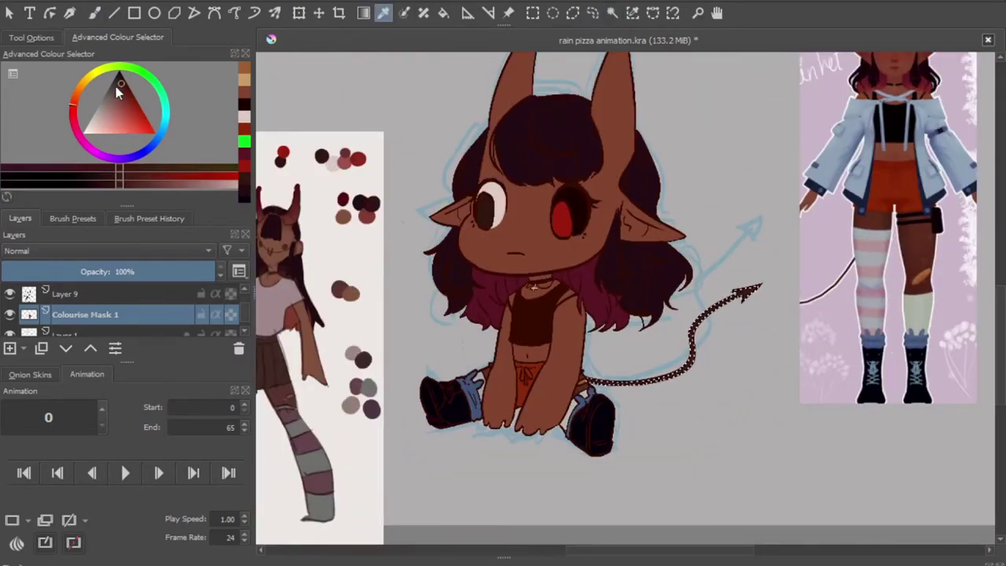
click(131, 95)
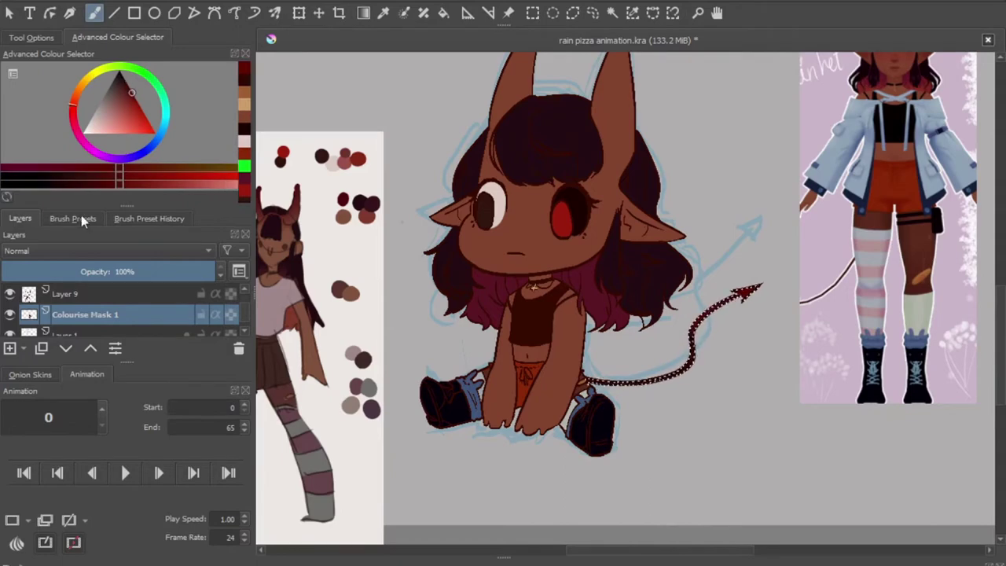
click(72, 219)
click(20, 219)
Paint the top black with a new brush and add light accents on the left shoe
key(d)
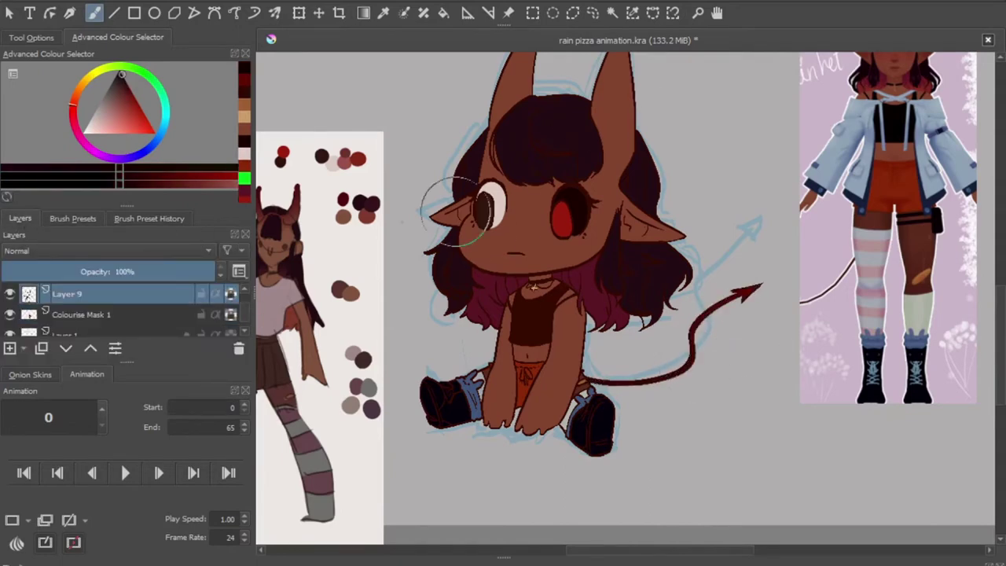
click(72, 219)
click(177, 279)
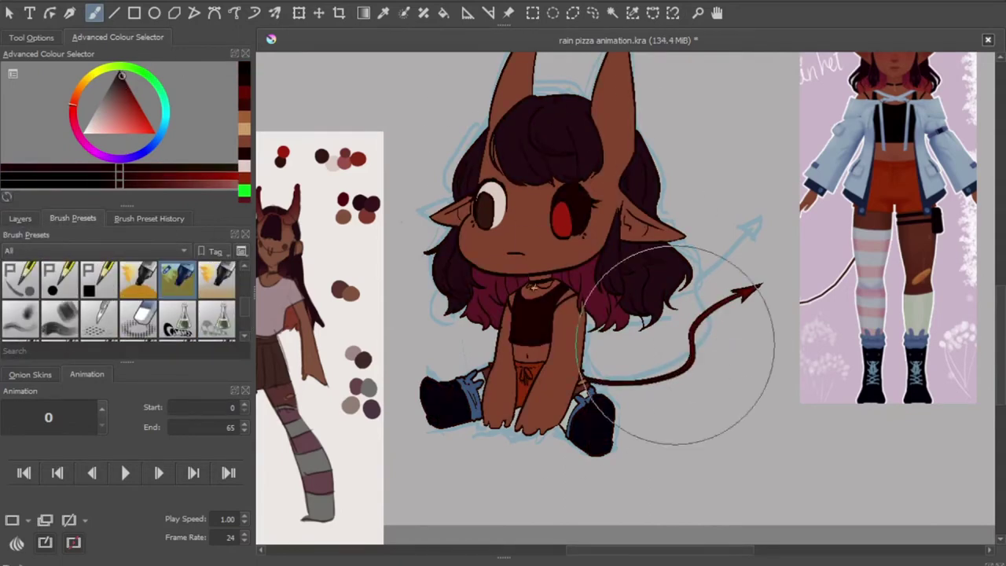
scroll(463, 401, up, 5)
drag(392, 334, 415, 393)
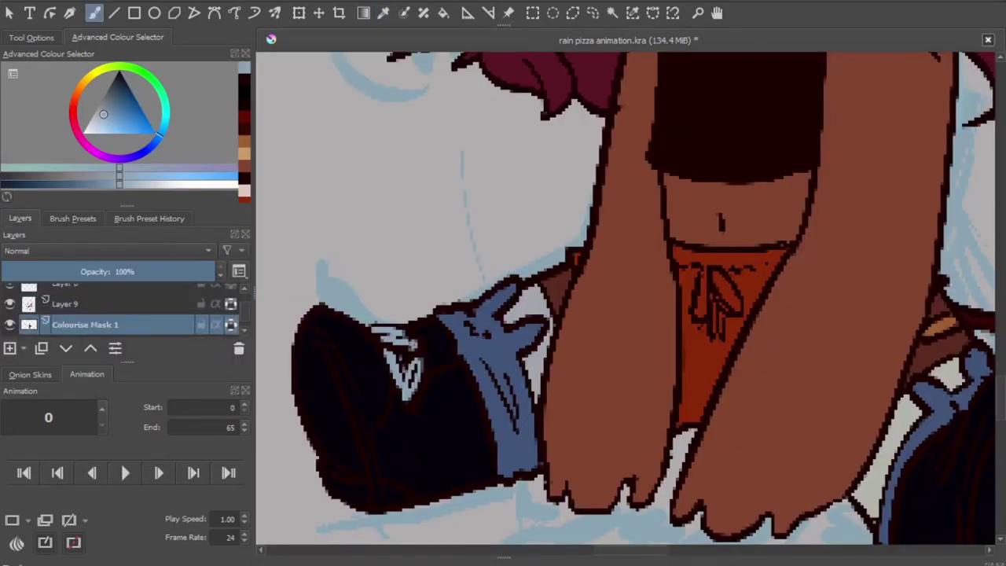
scroll(540, 364, down, 3)
scroll(726, 338, down, 5)
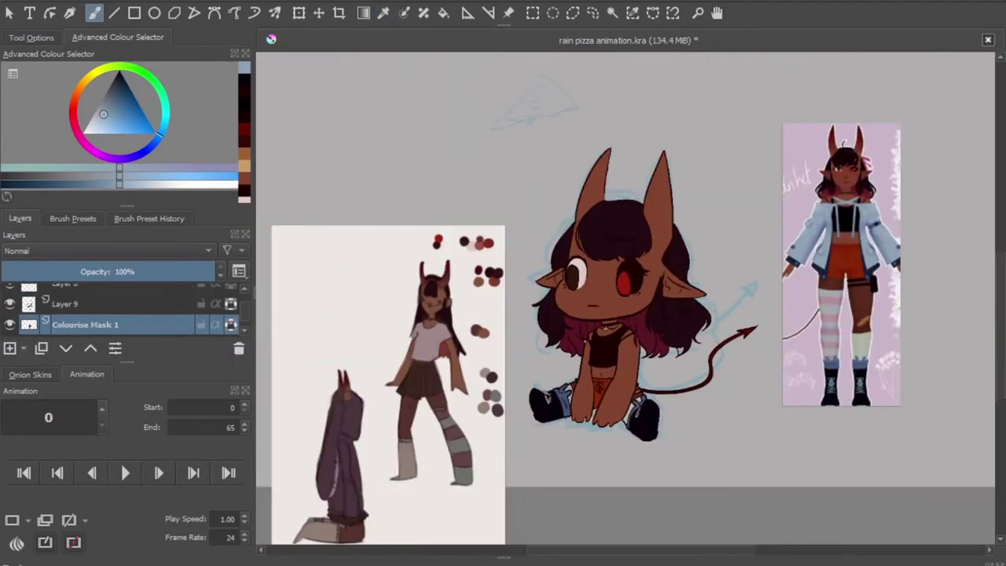
click(134, 95)
Select the pink part of the hair with Similar Colour Selection
click(612, 13)
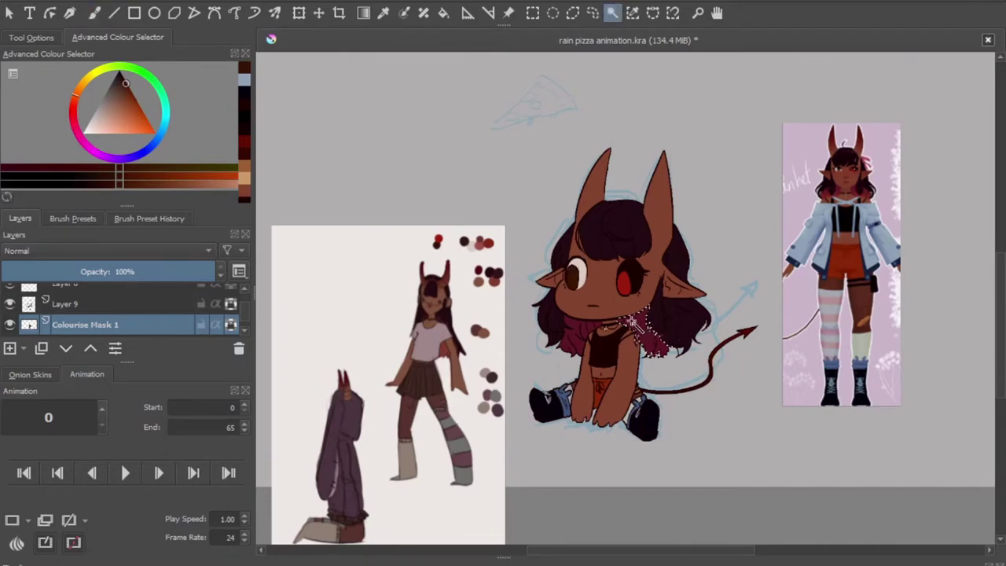
scroll(578, 382, up, 3)
click(578, 383)
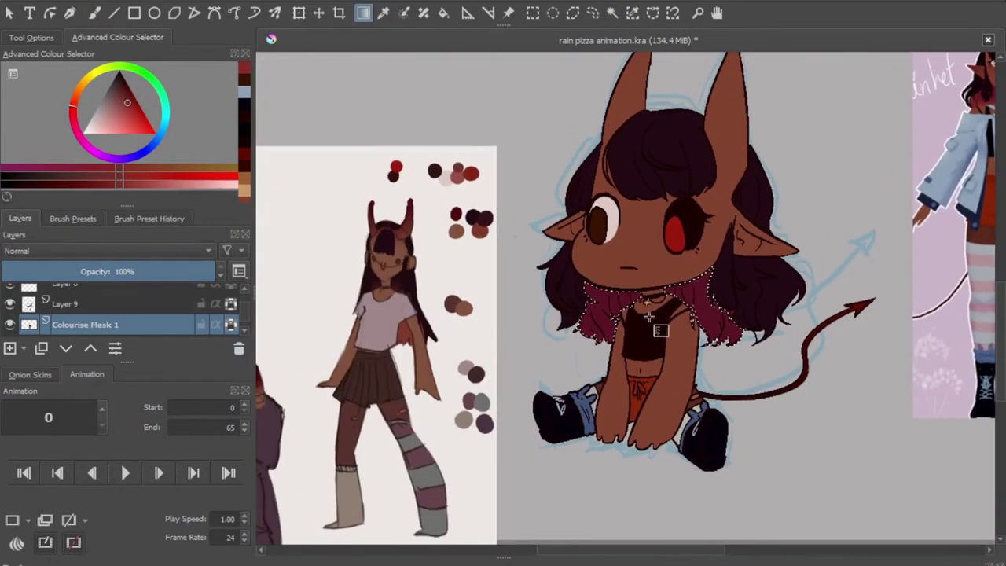
key(b)
scroll(718, 296, up, 5)
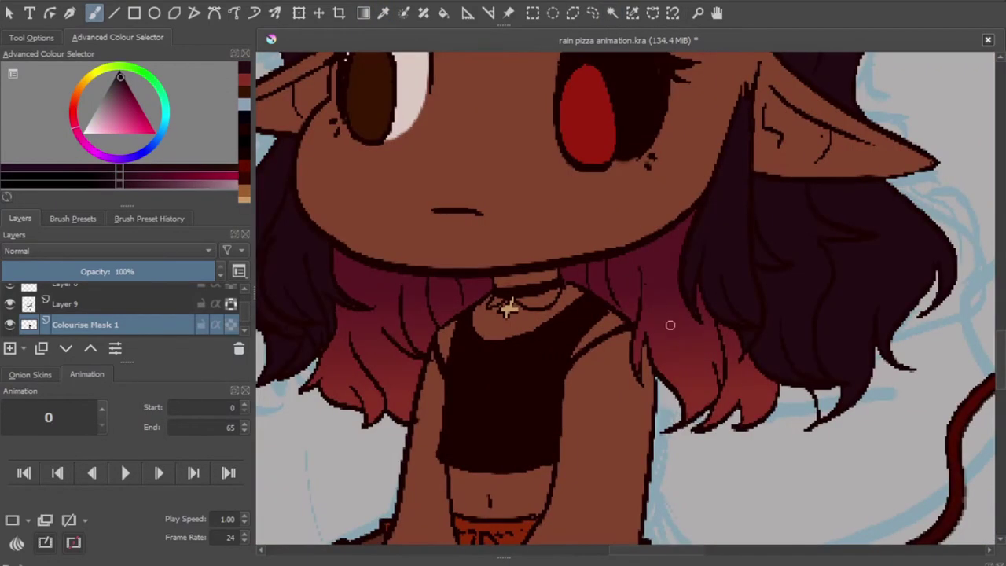
scroll(340, 164, up, 2)
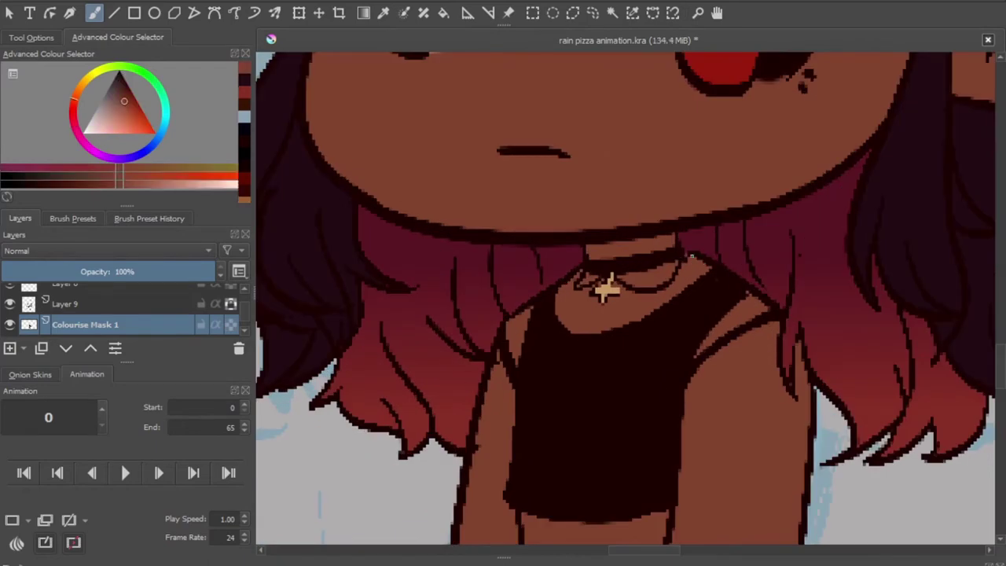
scroll(605, 291, down, 5)
scroll(472, 272, down, 2)
Sample the reddish-brown skin colour and a near-black hair colour from the drawing
key(p)
click(451, 274)
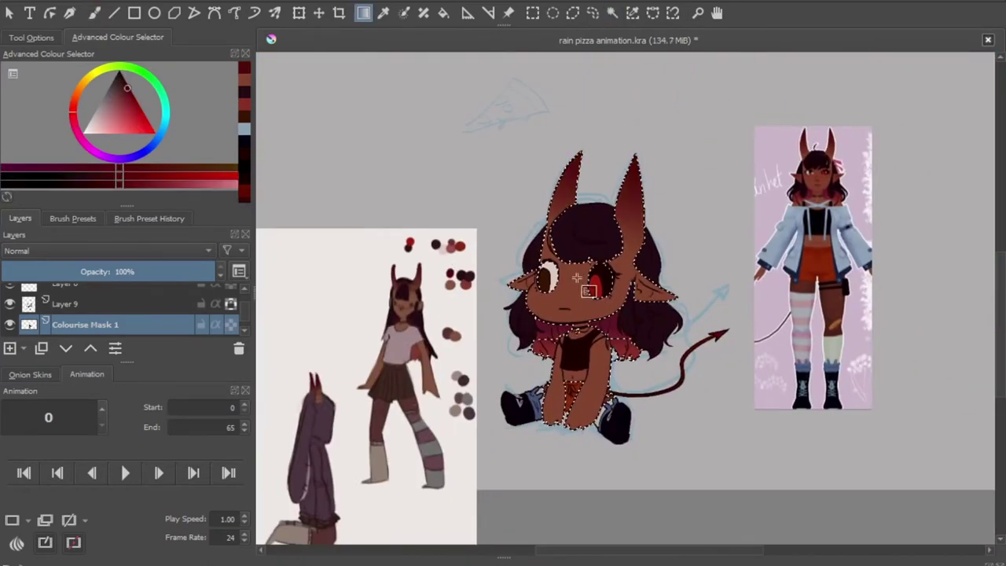
key(b)
scroll(538, 356, up, 5)
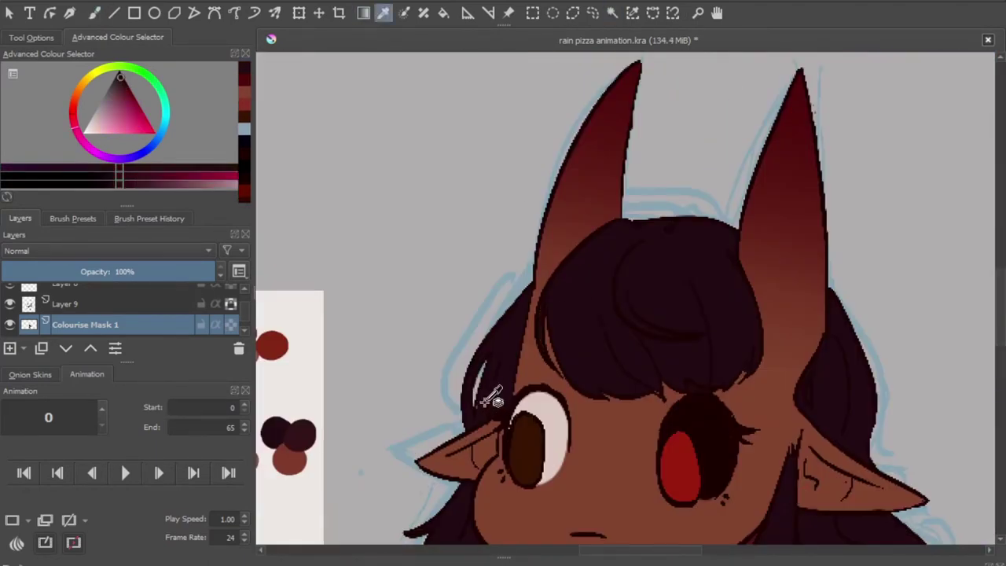
ctrl+click(805, 390)
ctrl+click(746, 364)
scroll(746, 364, down, 3)
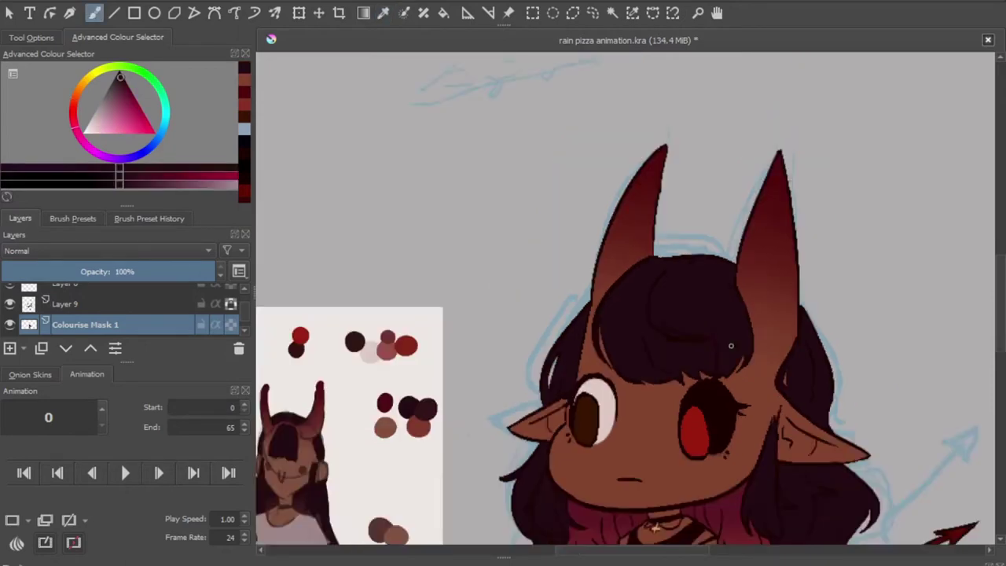
scroll(595, 218, up, 3)
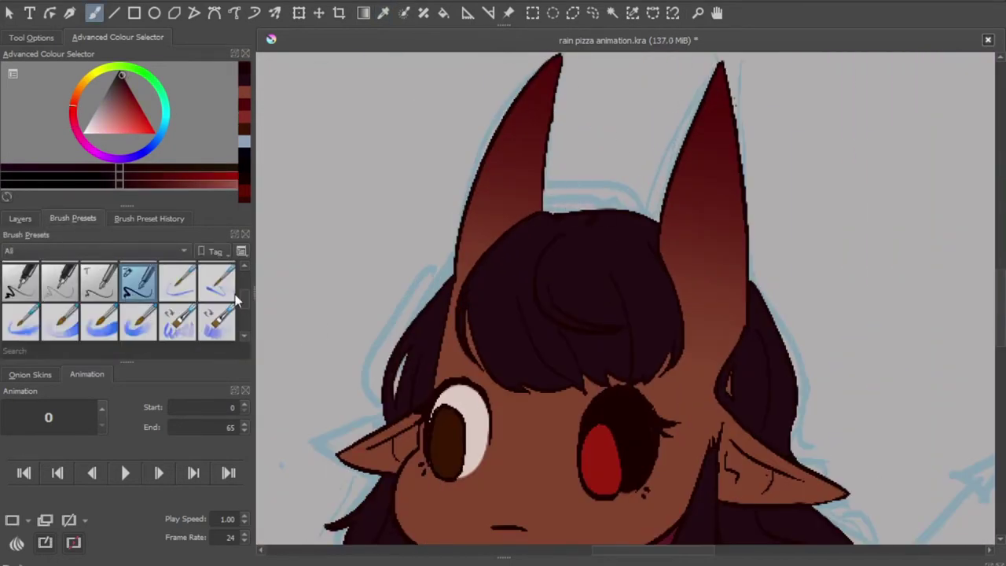
Pick a dark red for the horn gradient and look through the brush presets
click(19, 219)
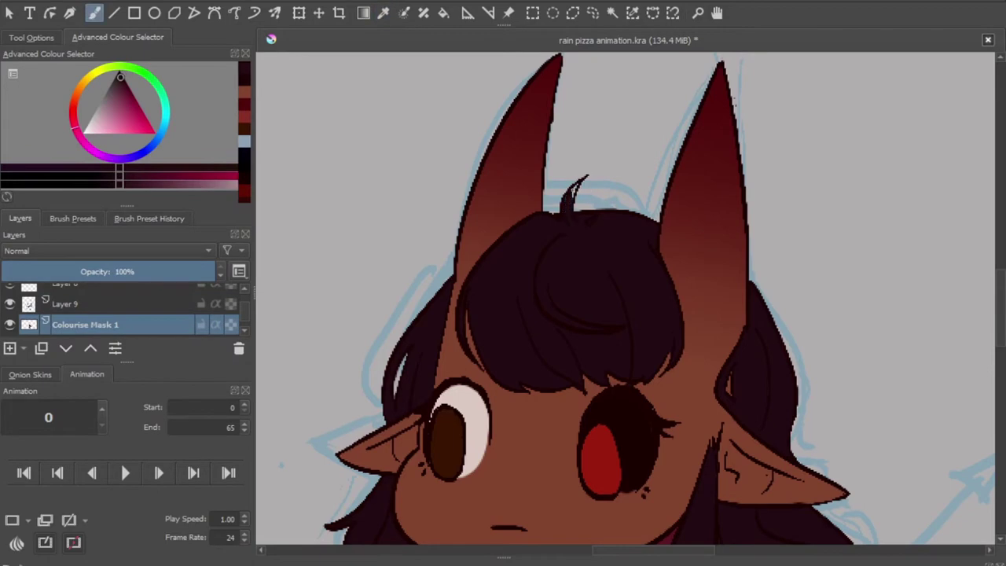
scroll(613, 259, down, 3)
scroll(597, 261, up, 3)
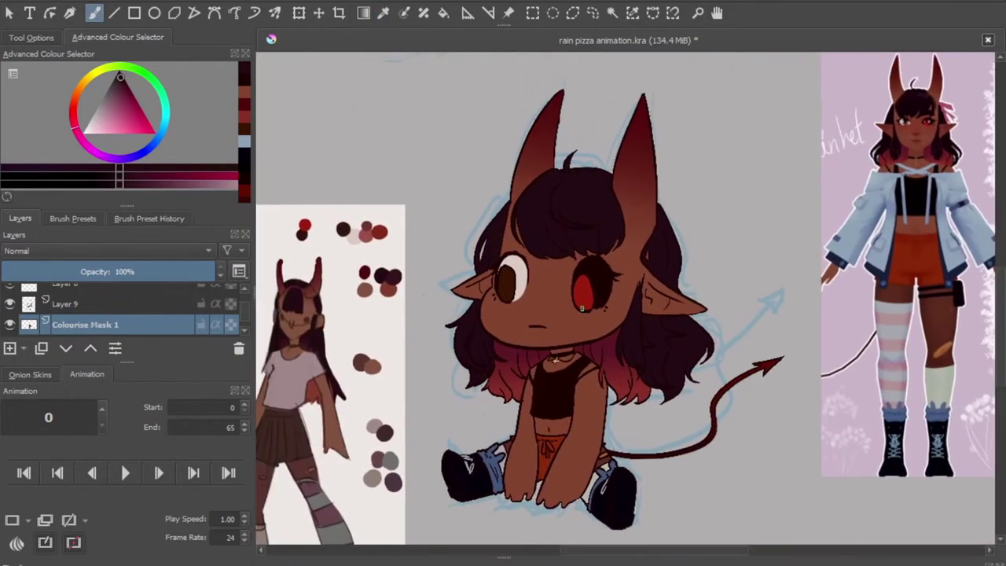
ctrl+click(583, 309)
click(72, 218)
click(20, 218)
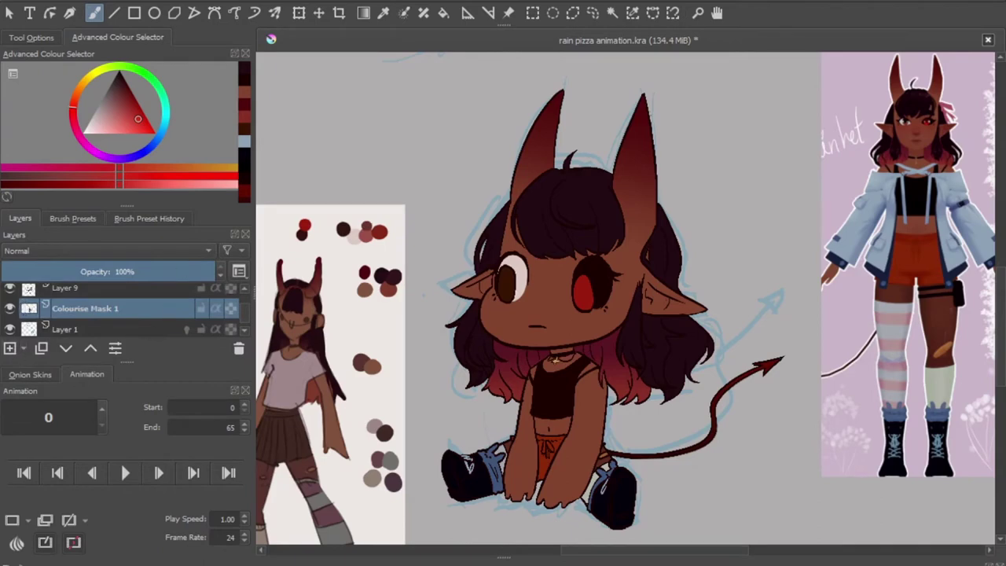
Add Layer 11 with Colour Dodge blending at 66% opacity and pick a soft brush
key(Insert)
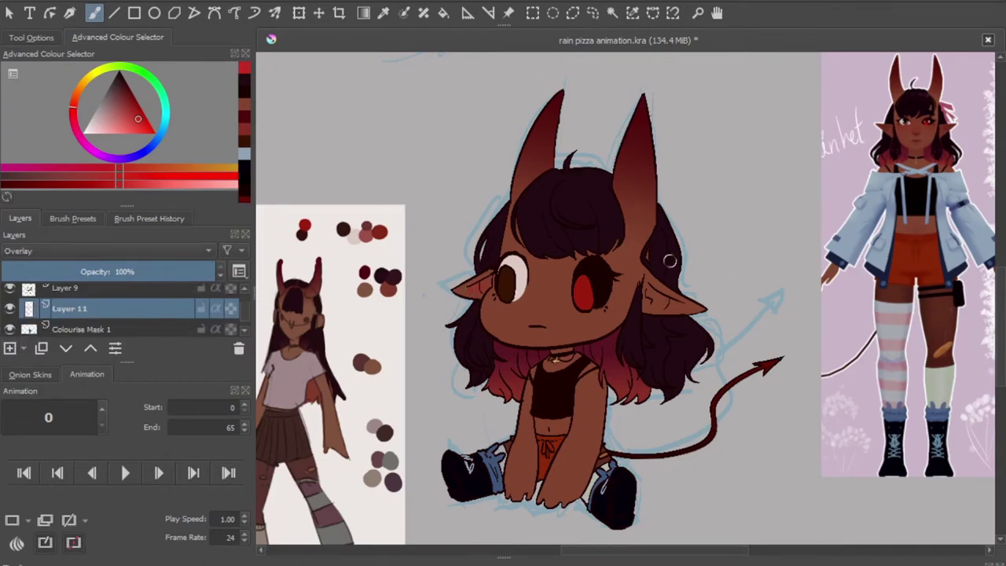
click(73, 219)
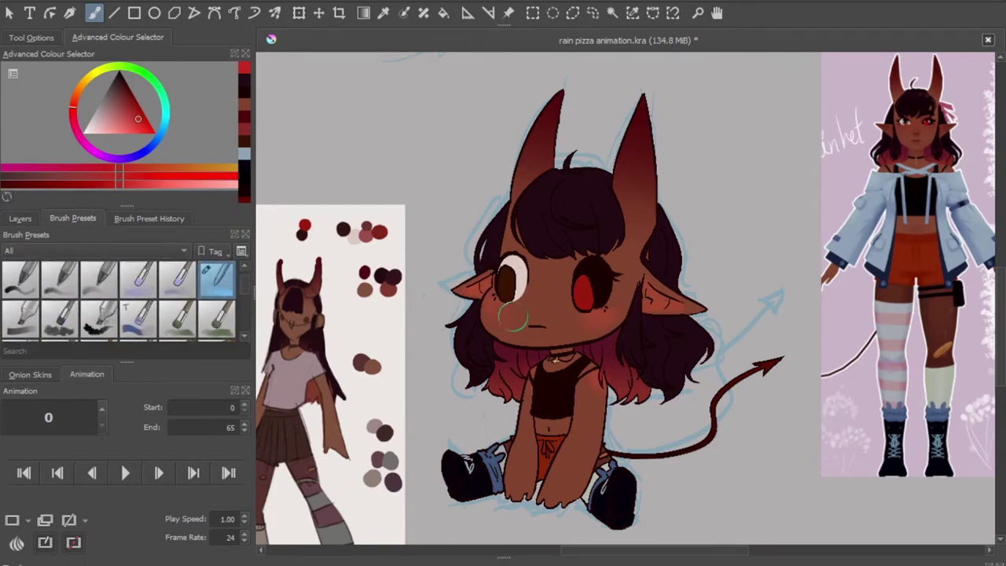
click(20, 218)
drag(204, 271, 169, 281)
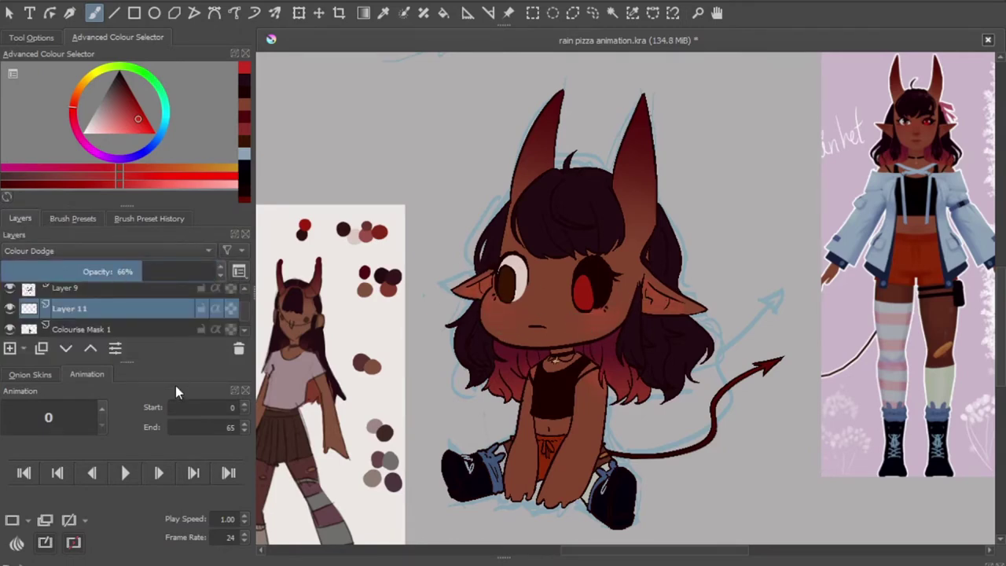
click(72, 219)
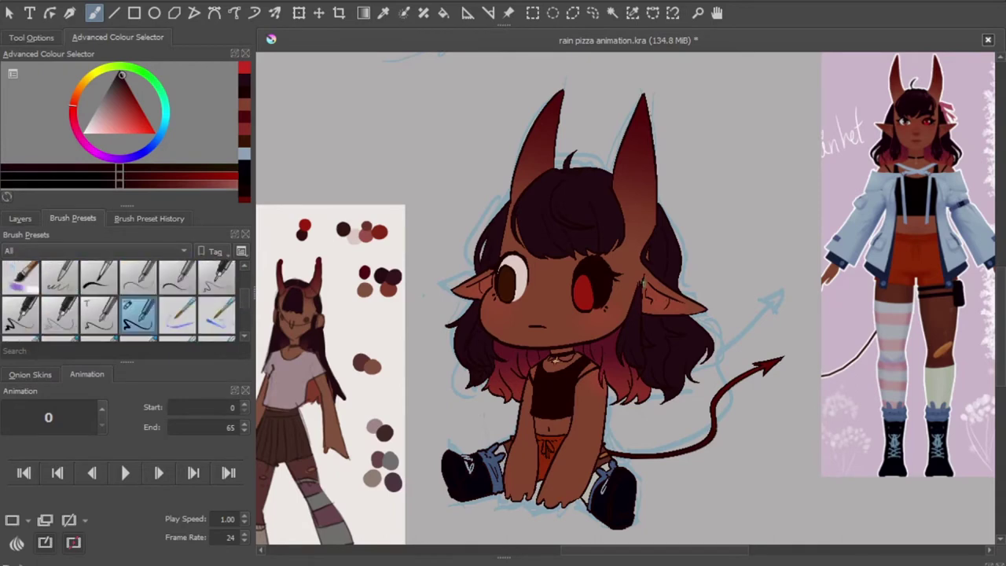
scroll(691, 204, up, 3)
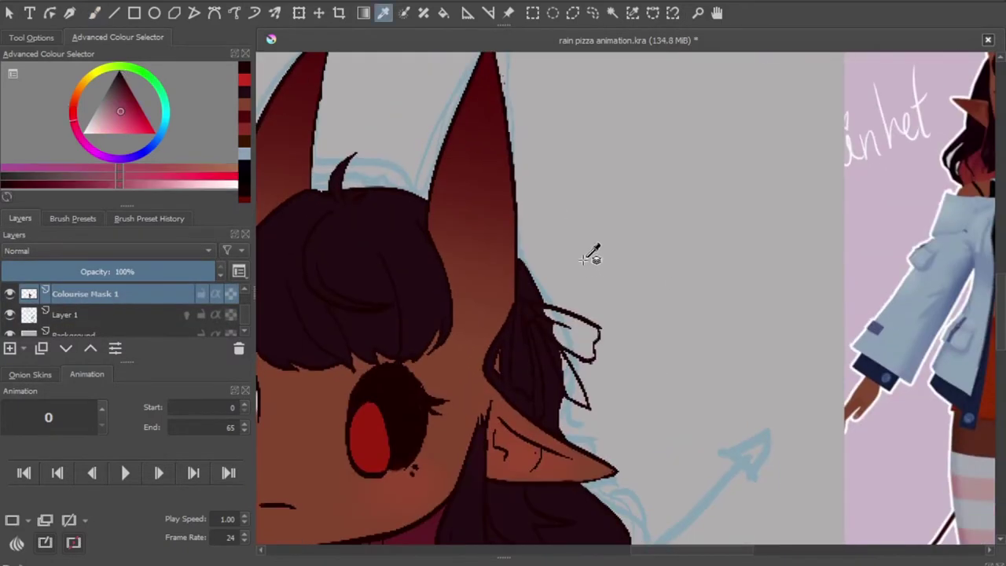
Paint pink down the ear and hair
drag(518, 323, 532, 367)
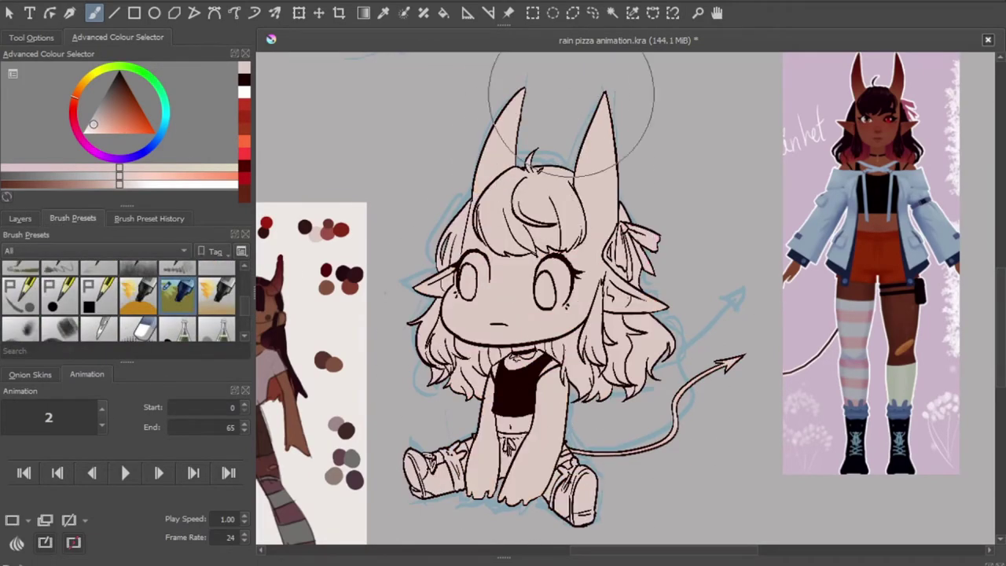
Paint the character dark reddish-brown, similar-select the silhouette, hide it and show Layer 9
drag(570, 110, 554, 408)
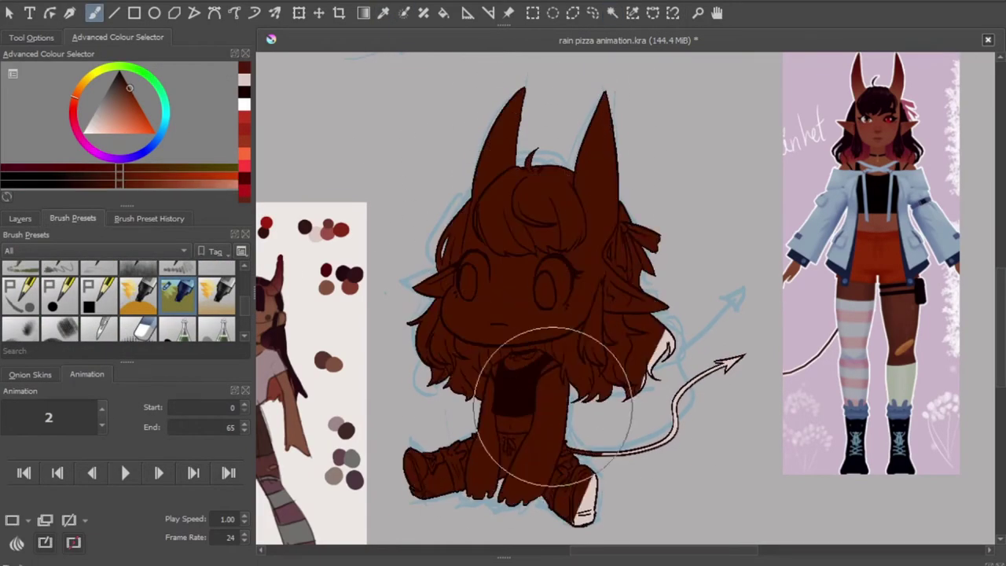
click(612, 12)
click(422, 301)
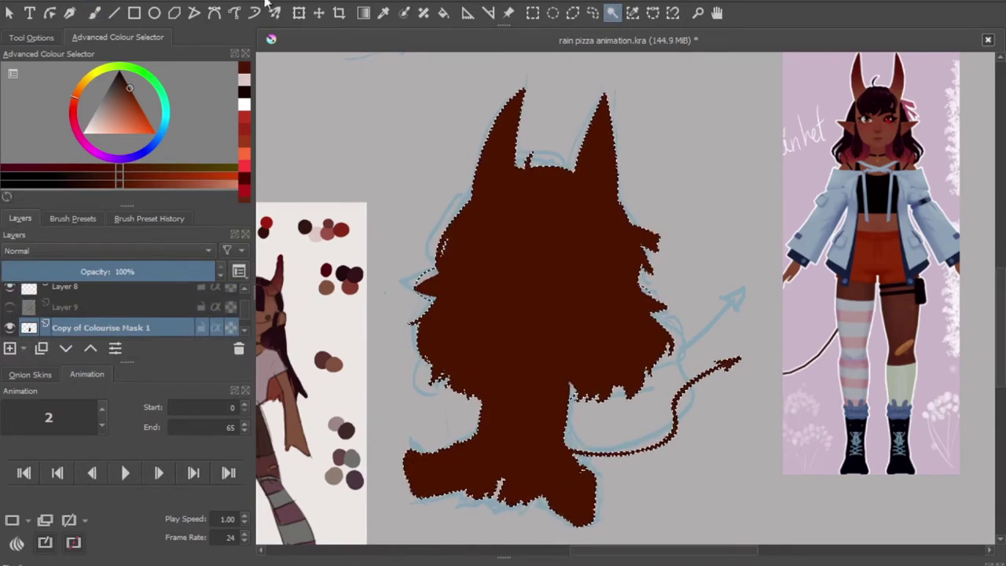
click(32, 37)
click(10, 297)
click(75, 314)
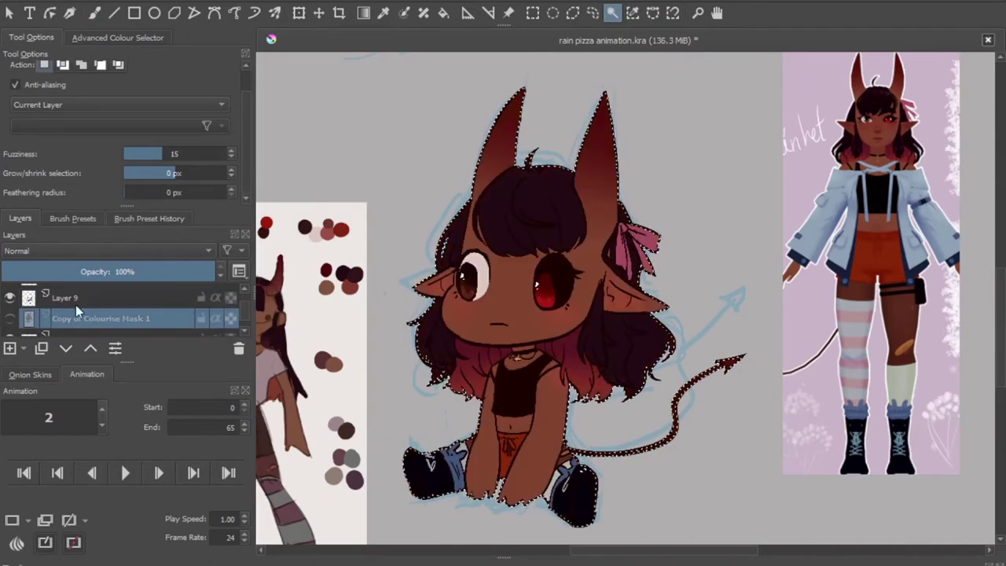
key(b)
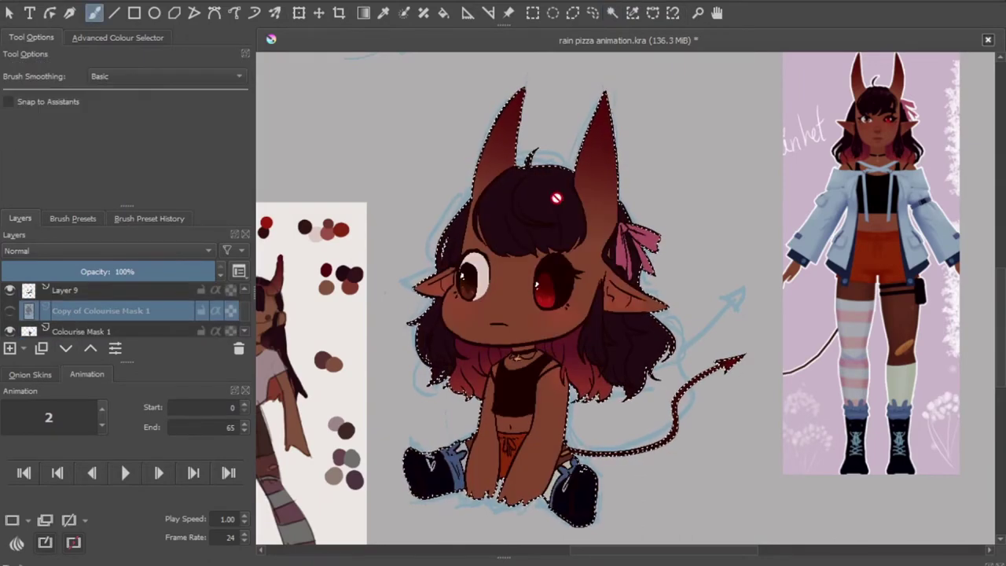
Add Layer 12 at 25% opacity and choose a soft highlight brush preset
key(Insert)
click(118, 37)
click(55, 271)
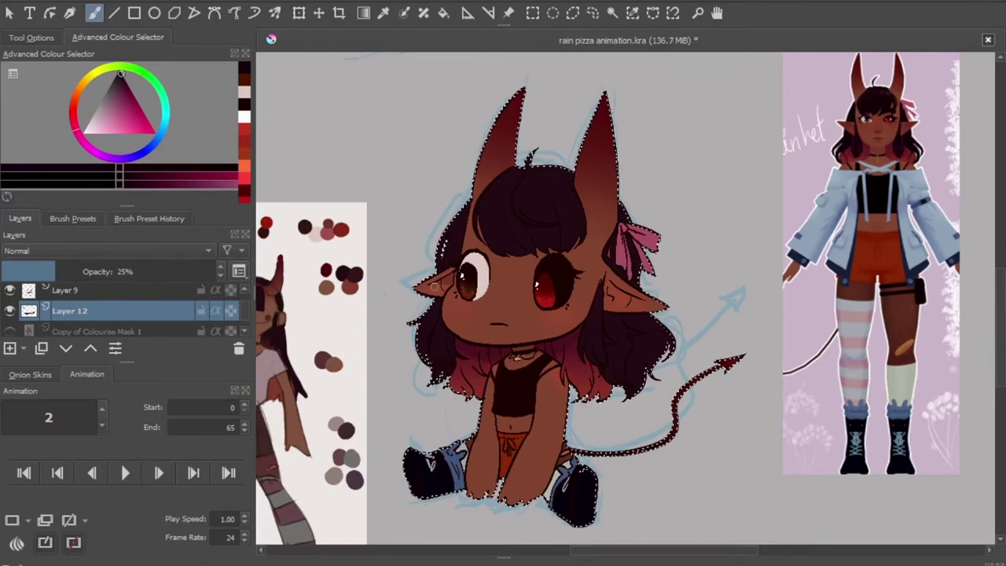
click(72, 218)
scroll(118, 299, down, 2)
scroll(118, 298, up, 2)
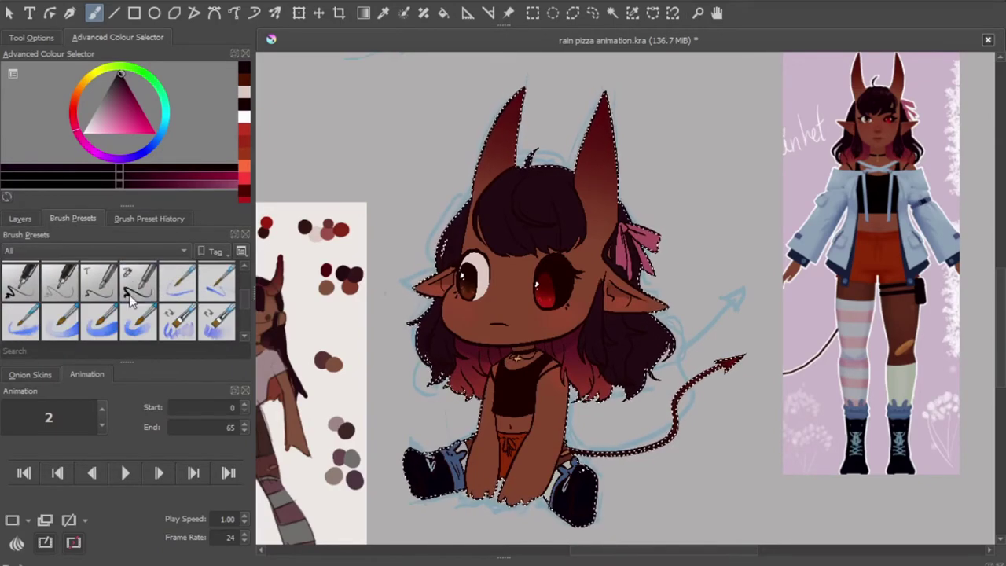
click(138, 283)
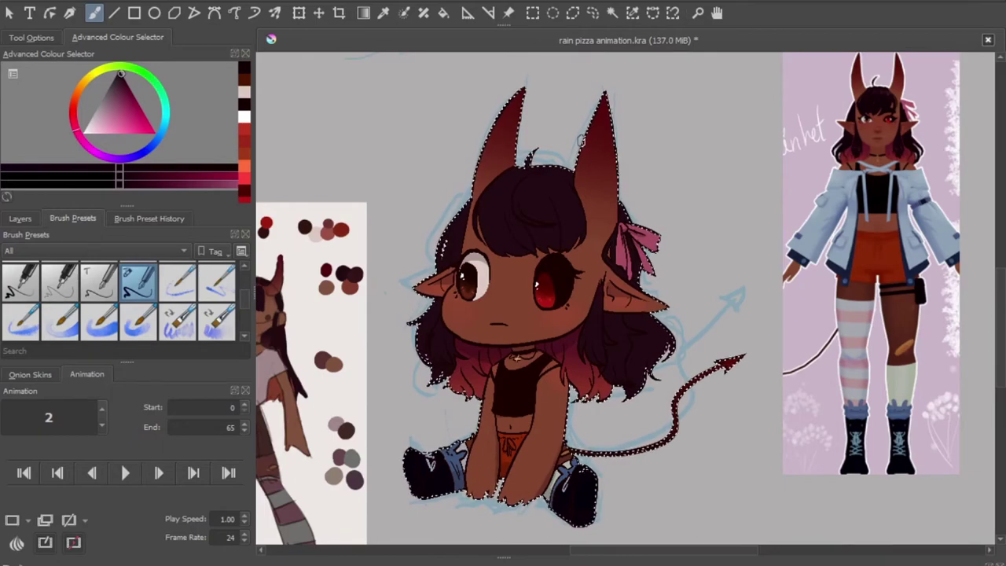
click(20, 217)
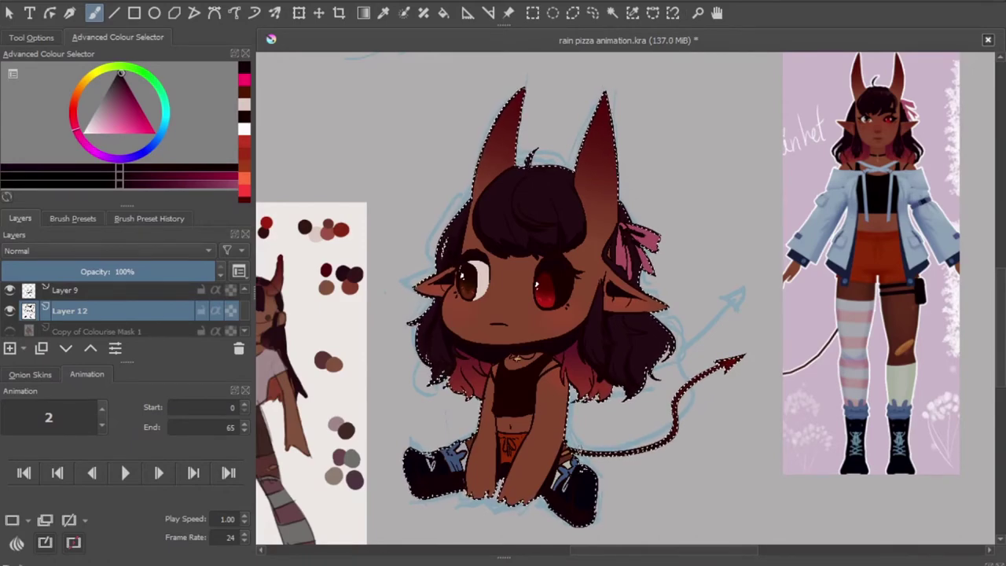
Choose a purple highlight colour and the fourth brush preset
click(72, 217)
click(61, 315)
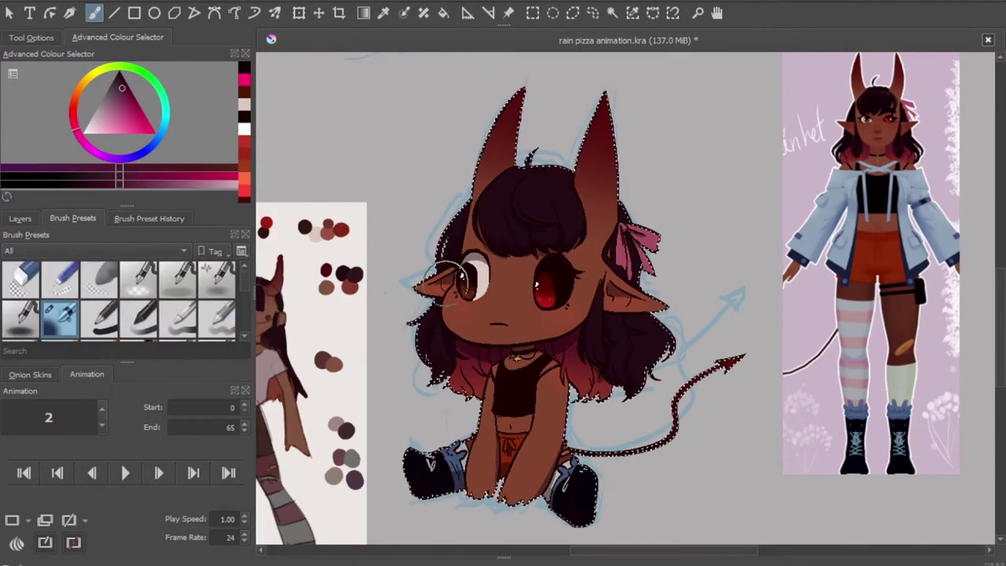
click(20, 218)
click(97, 126)
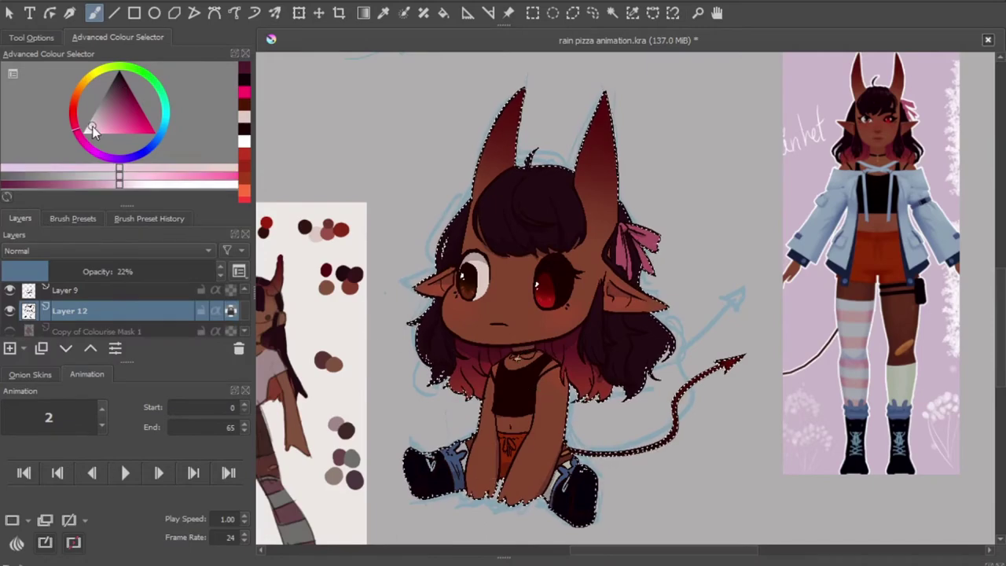
click(73, 218)
click(139, 279)
Paint faint highlights across the hair, then sample skin and pick a dark red
drag(489, 215, 518, 212)
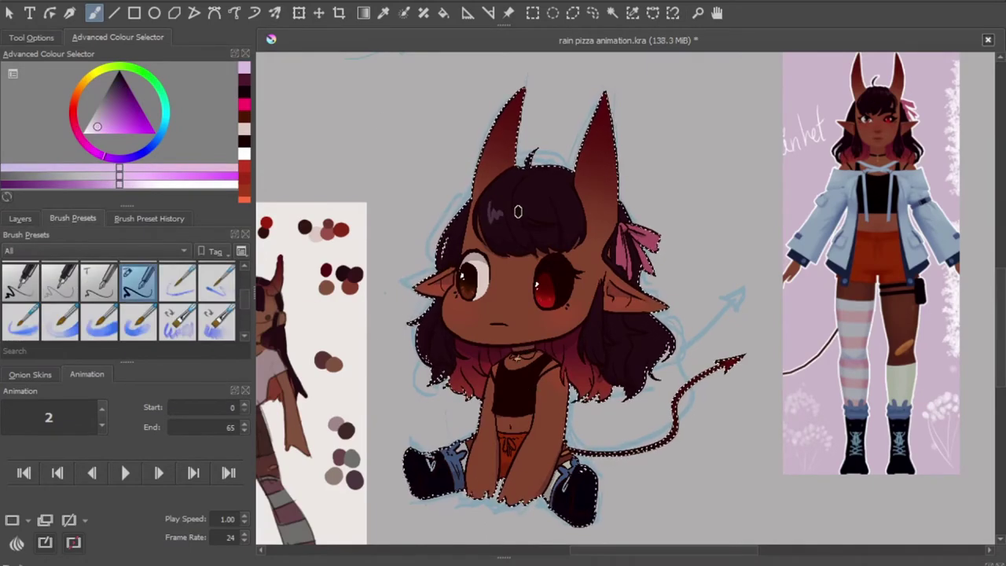
drag(594, 330, 600, 346)
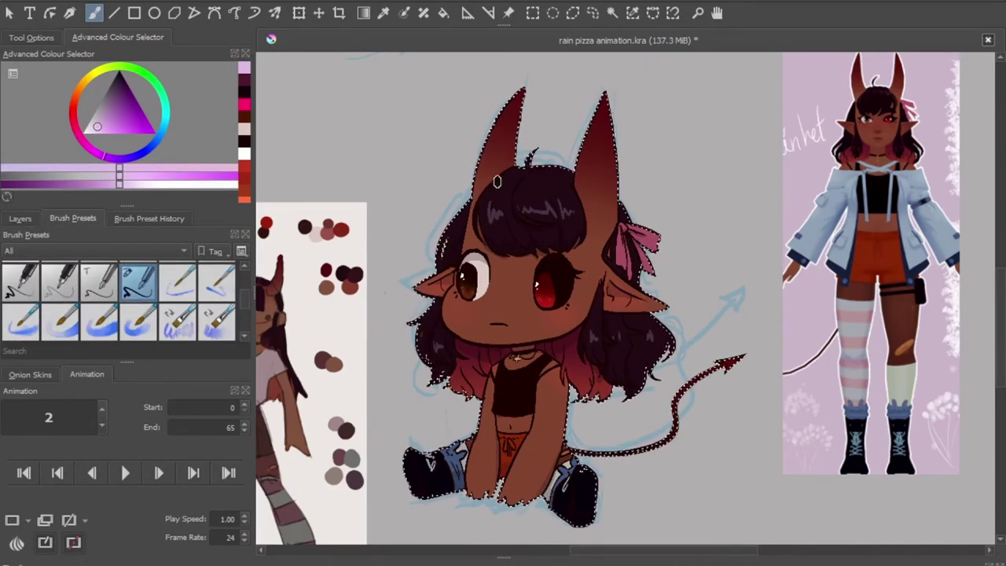
ctrl+click(569, 341)
click(120, 92)
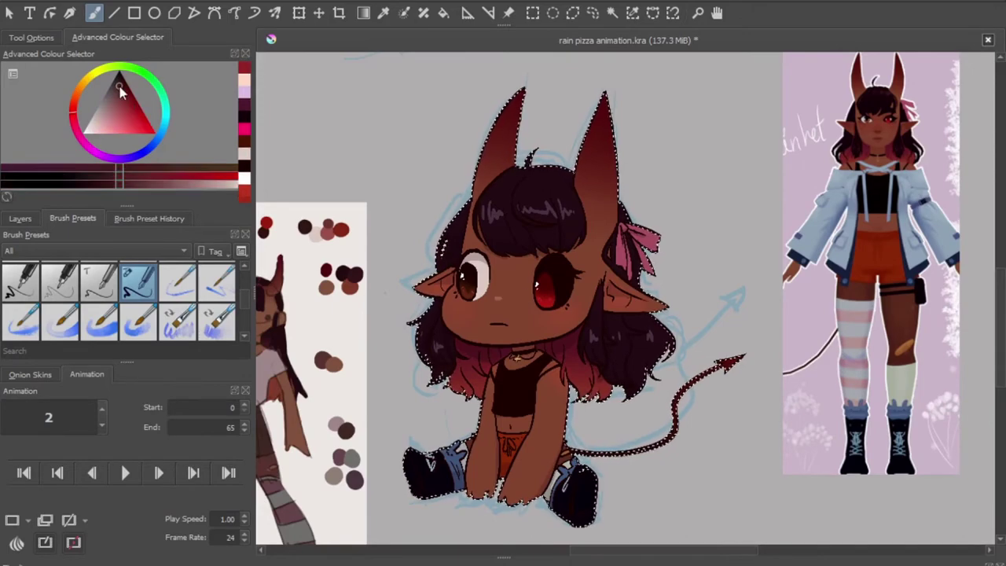
click(19, 218)
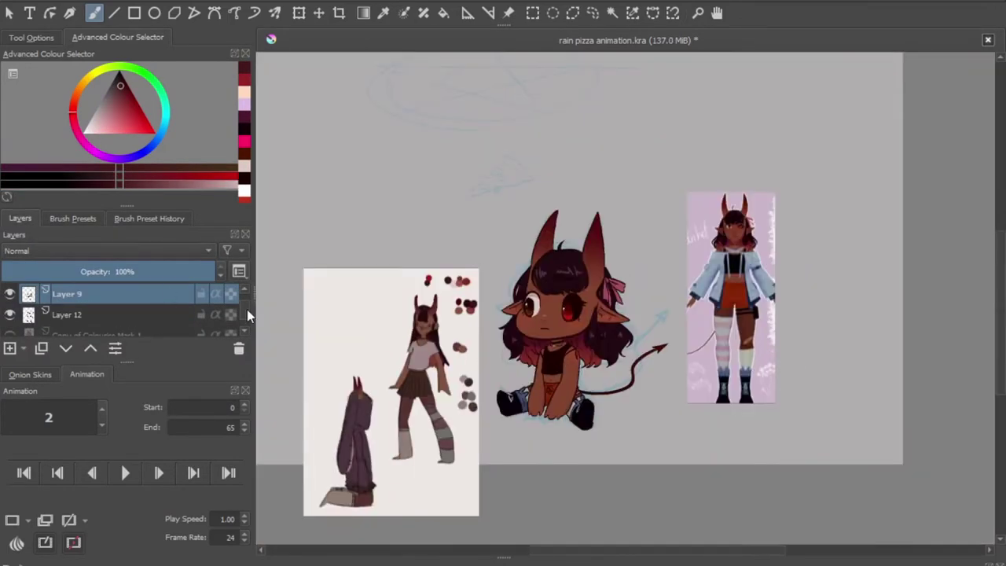
Merge Copy of Colourise Mask 1 down with Ctrl+E and play the animation preview
drag(127, 206, 126, 162)
click(102, 291)
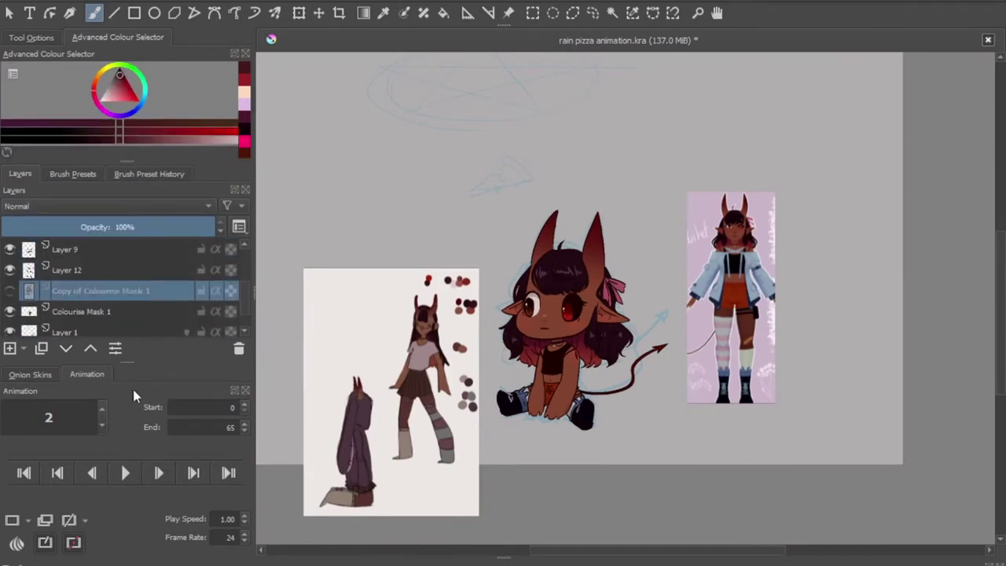
key(ctrl+e)
click(11, 284)
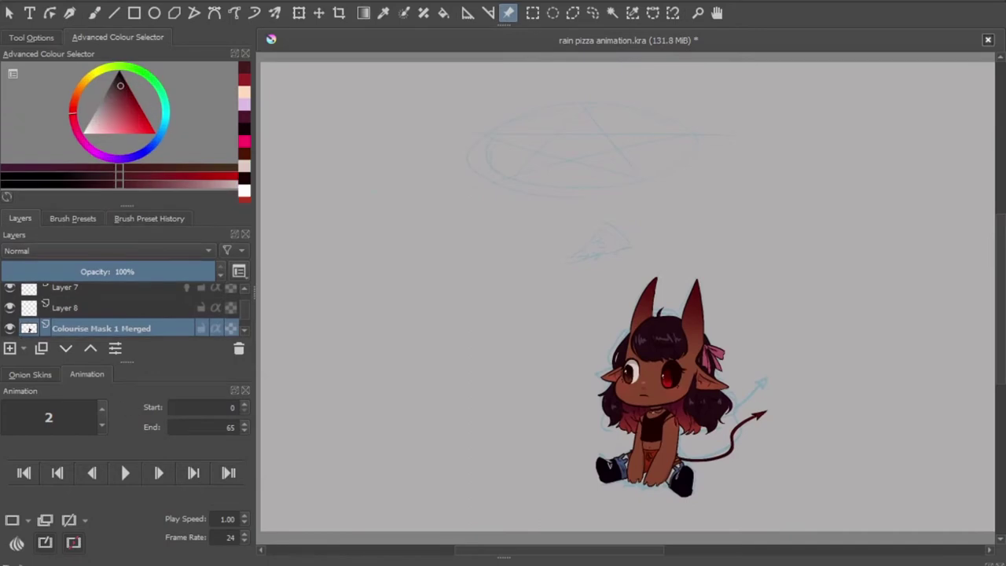
click(125, 473)
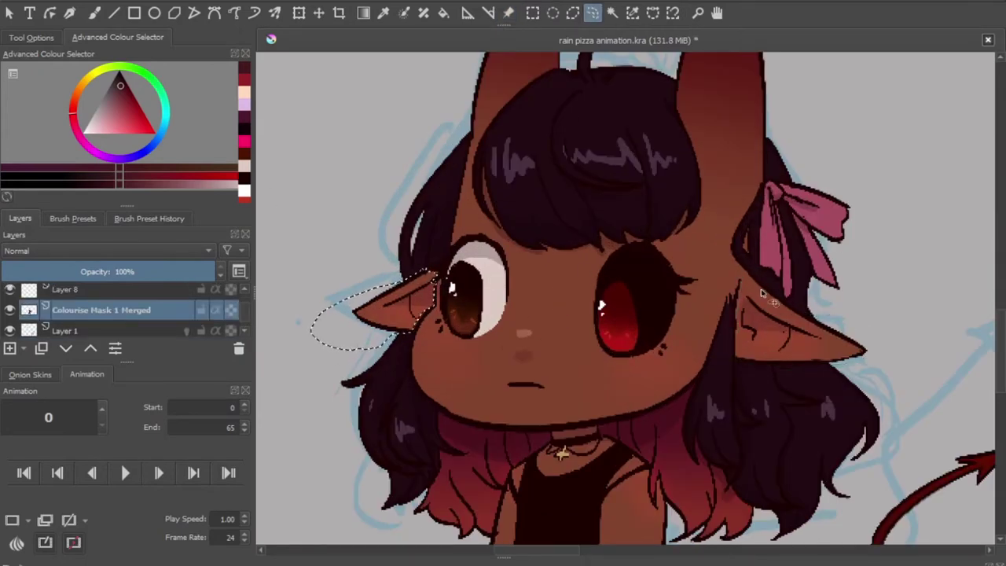
Paste the left-ear area as a new layer, then select the face skin on Colourise Mask 1 Merged
key(ctrl+c)
key(ctrl+v)
key(ctrl+shift+a)
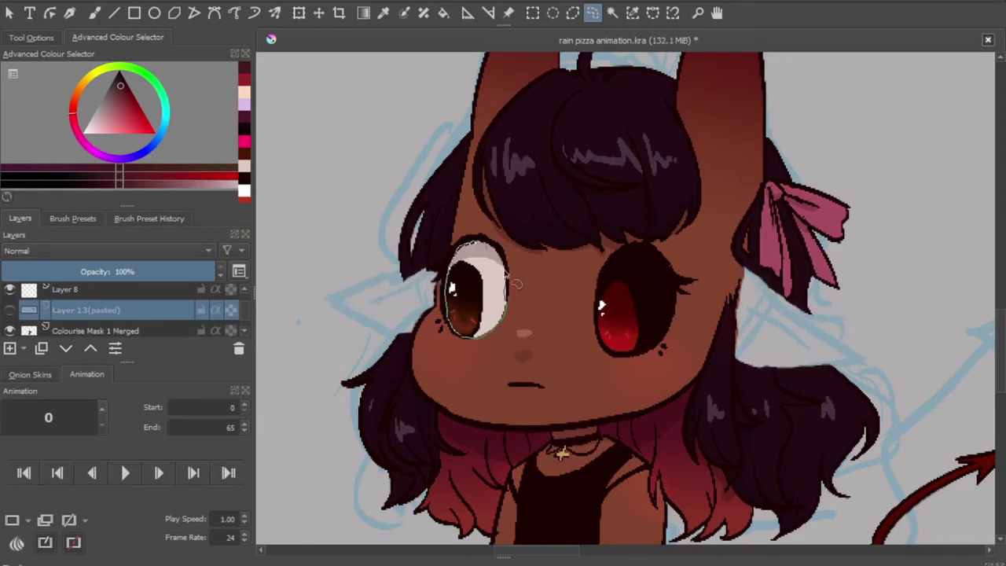
click(612, 13)
scroll(228, 328, down, 1)
click(102, 314)
click(525, 295)
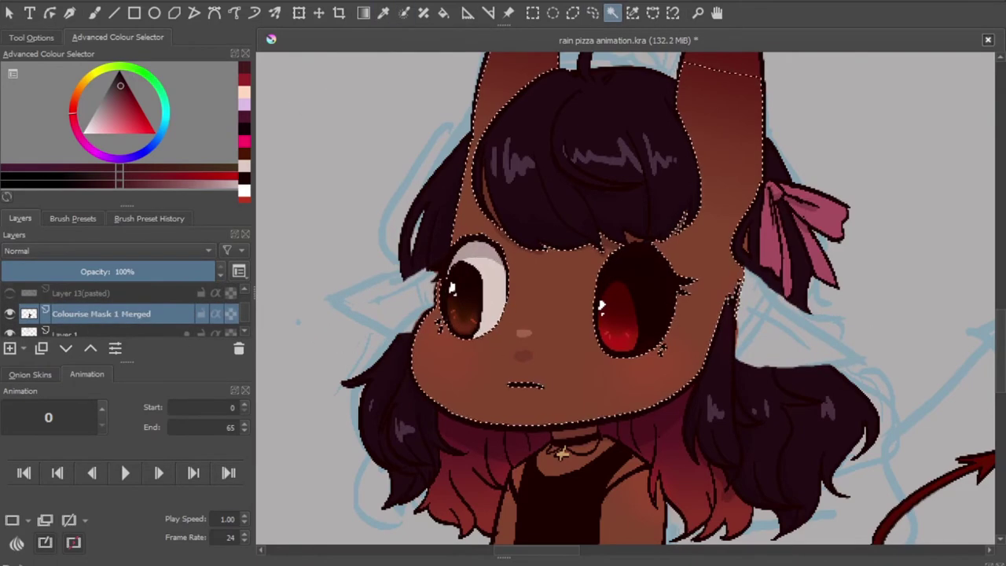
Cut the oval around the left eye onto its own new layer
key(j)
drag(464, 250, 482, 344)
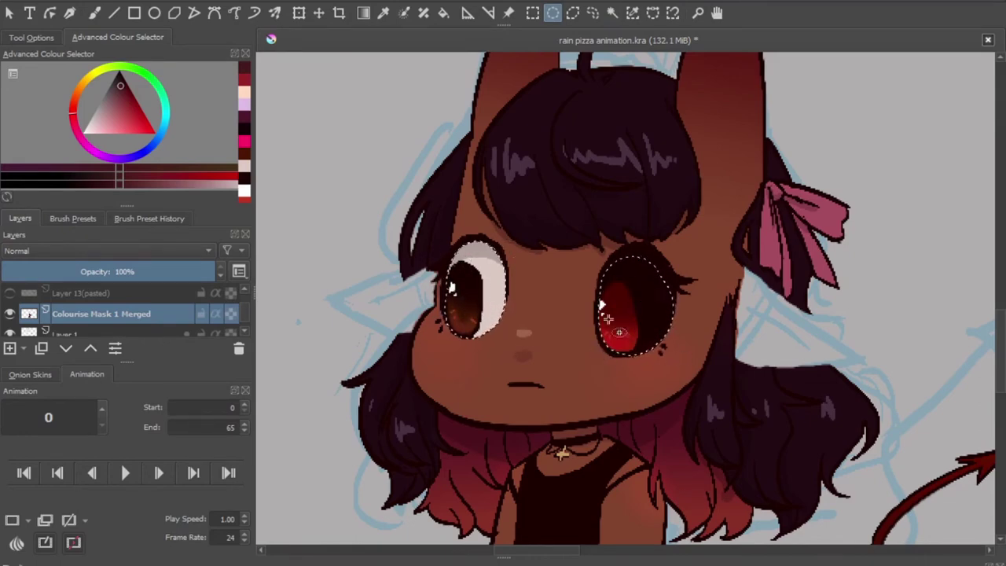
key(ctrl+x)
key(ctrl+v)
scroll(581, 129, down, 3)
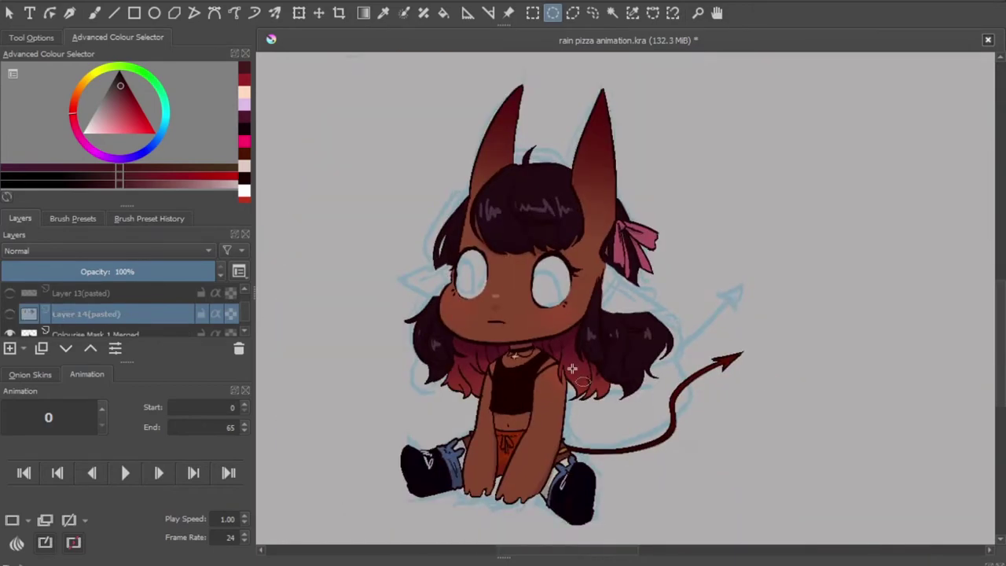
scroll(581, 130, up, 3)
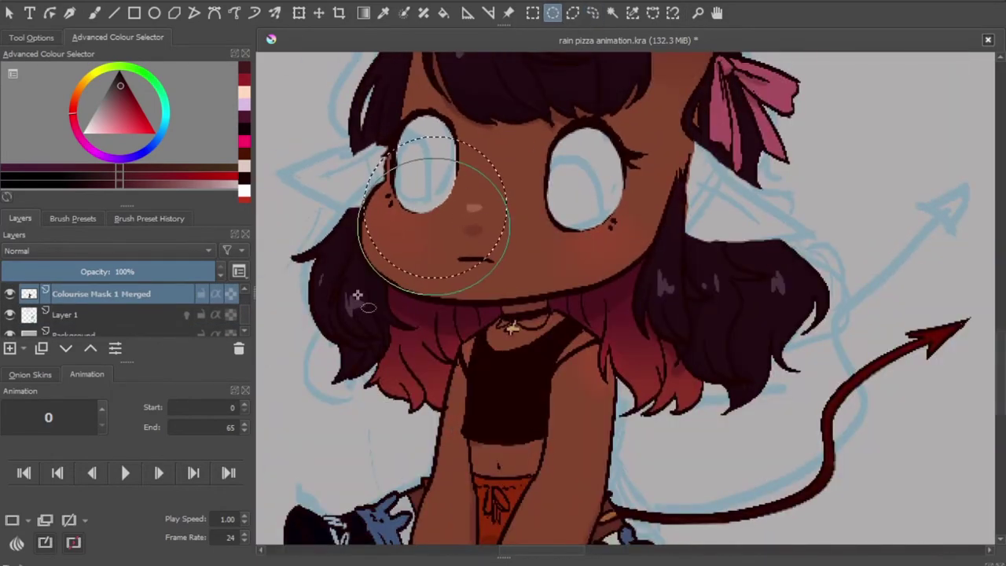
Build a face selection from ovals and freehand additions covering the eyes, ears and hair top
drag(448, 167, 357, 295)
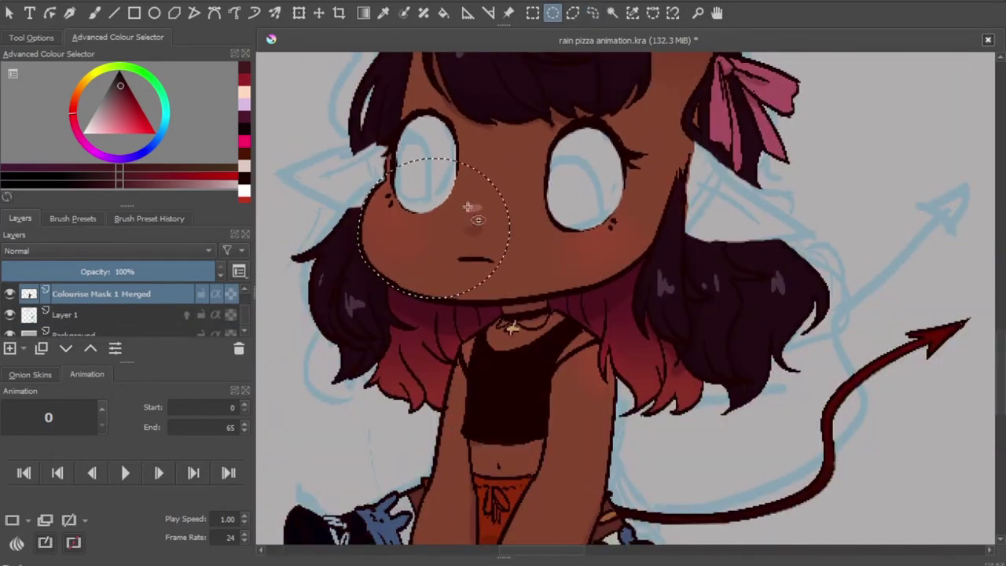
drag(358, 146, 640, 306)
drag(375, 240, 574, 307)
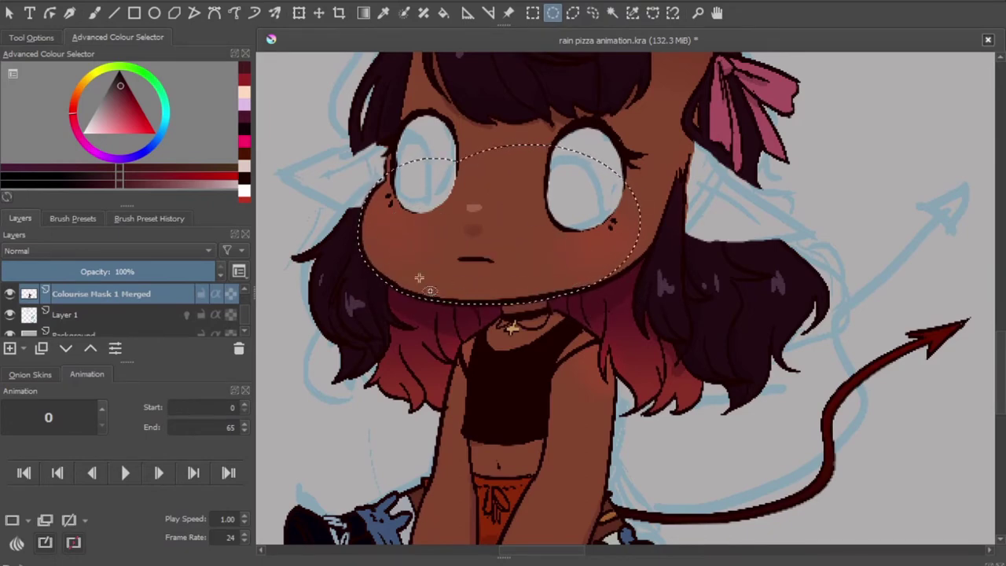
key(ctrl+f)
drag(583, 146, 637, 255)
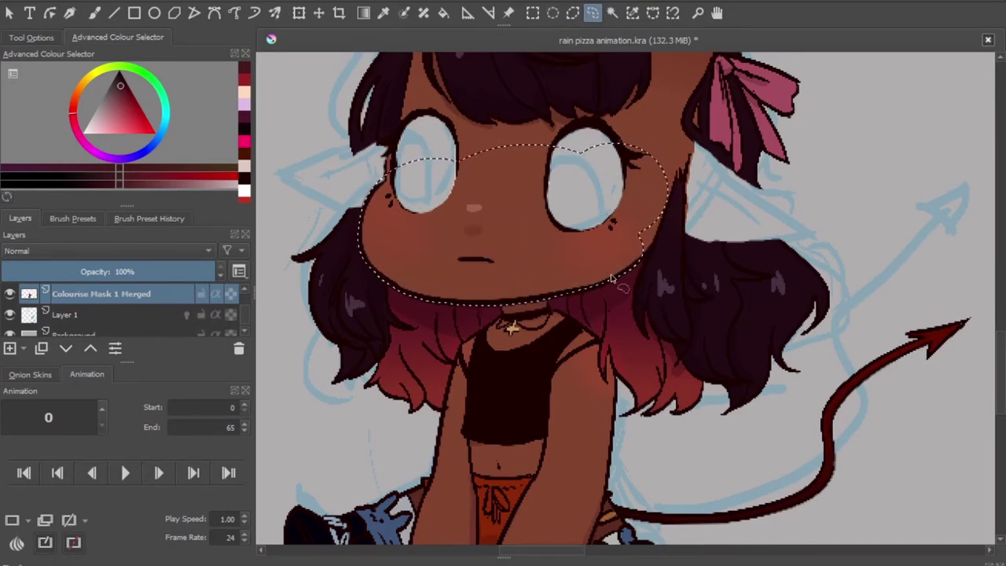
drag(531, 300, 571, 157)
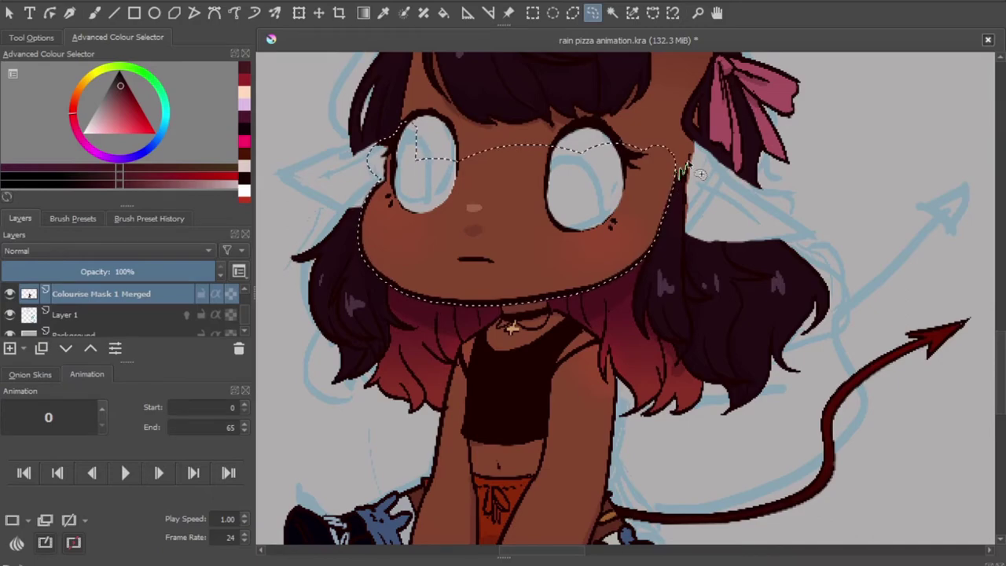
scroll(570, 157, up, 5)
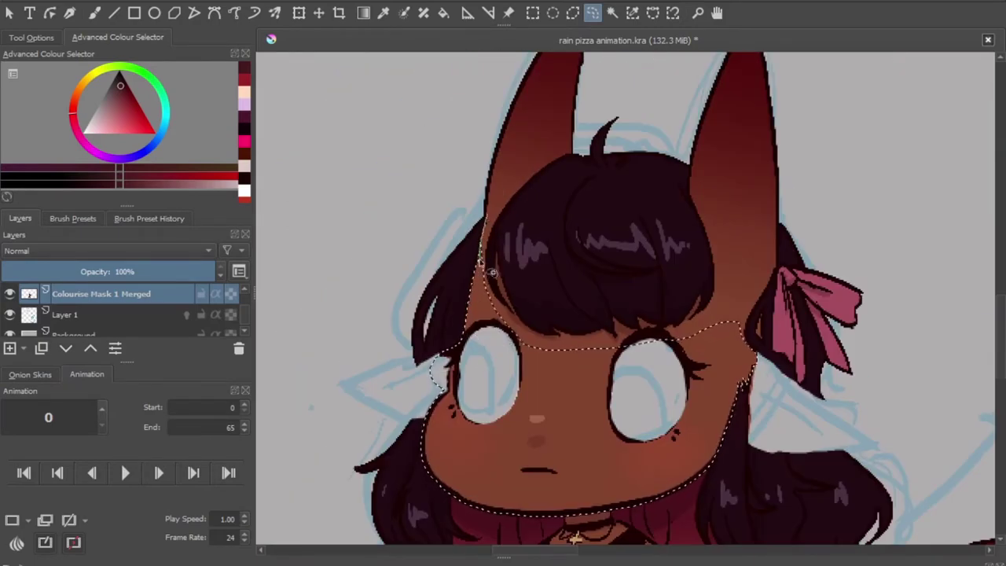
mouse_move(487, 283)
mouse_down()
mouse_move(500, 224)
mouse_move(774, 271)
mouse_move(550, 126)
mouse_up()
scroll(550, 235, down, 5)
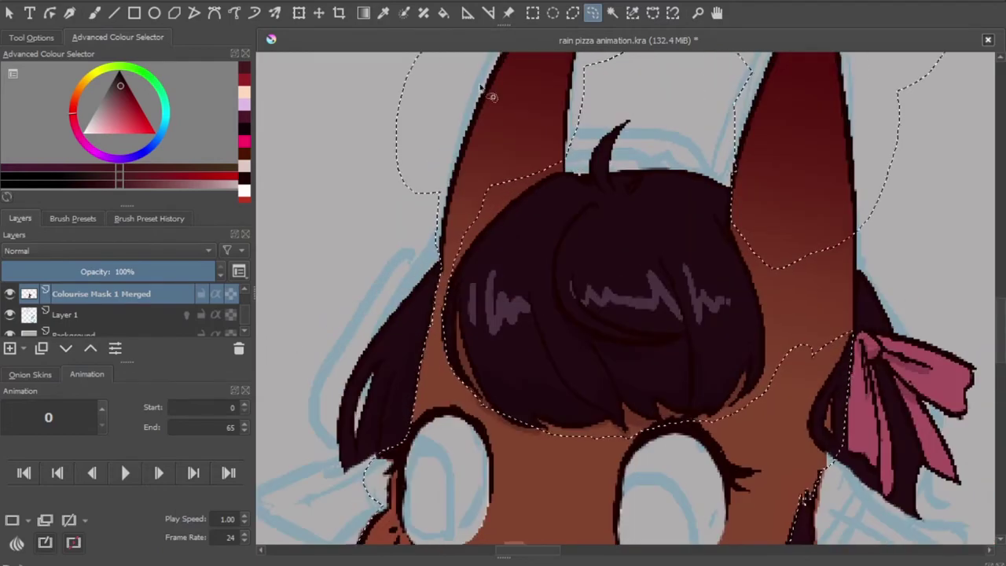
scroll(503, 197, up, 8)
mouse_move(542, 183)
mouse_down()
mouse_move(479, 214)
mouse_move(741, 225)
mouse_move(775, 321)
mouse_move(739, 421)
mouse_move(610, 437)
mouse_move(464, 363)
mouse_up()
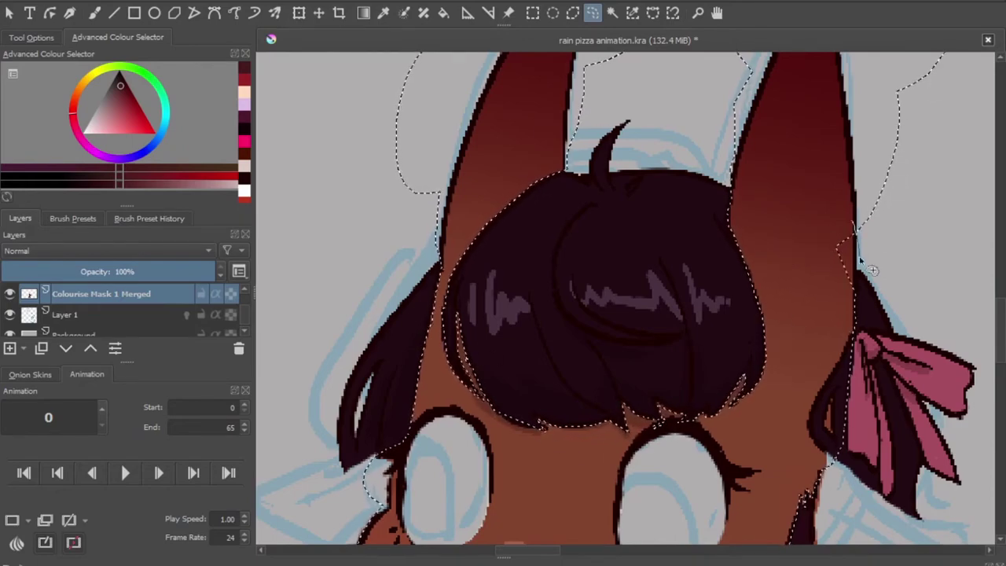
Lasso both sides of the hair, checking in mirrored view, and paste it as a new layer
scroll(577, 250, up, 2)
scroll(578, 250, down, 3)
scroll(487, 314, up, 4)
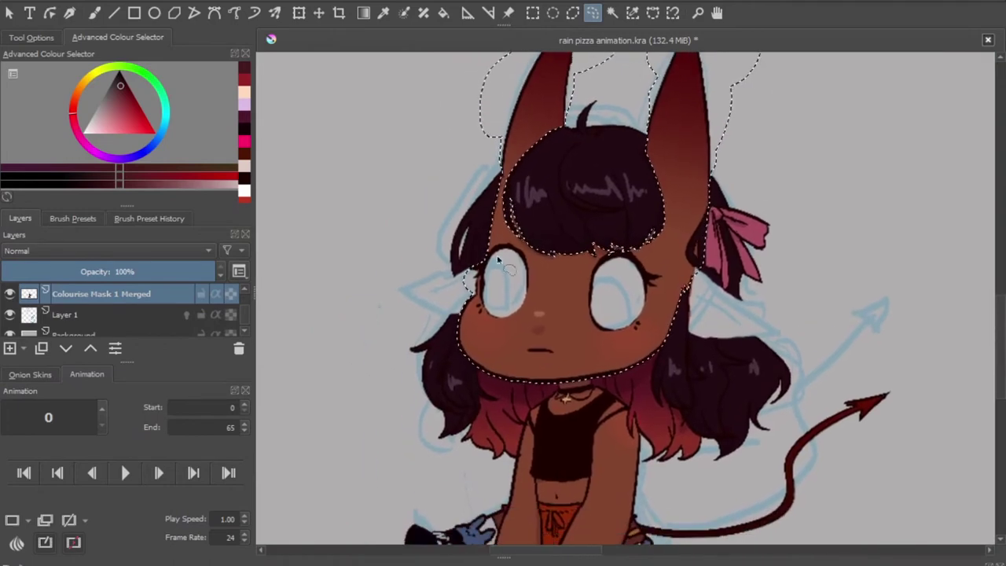
drag(520, 193, 477, 312)
drag(569, 344, 583, 299)
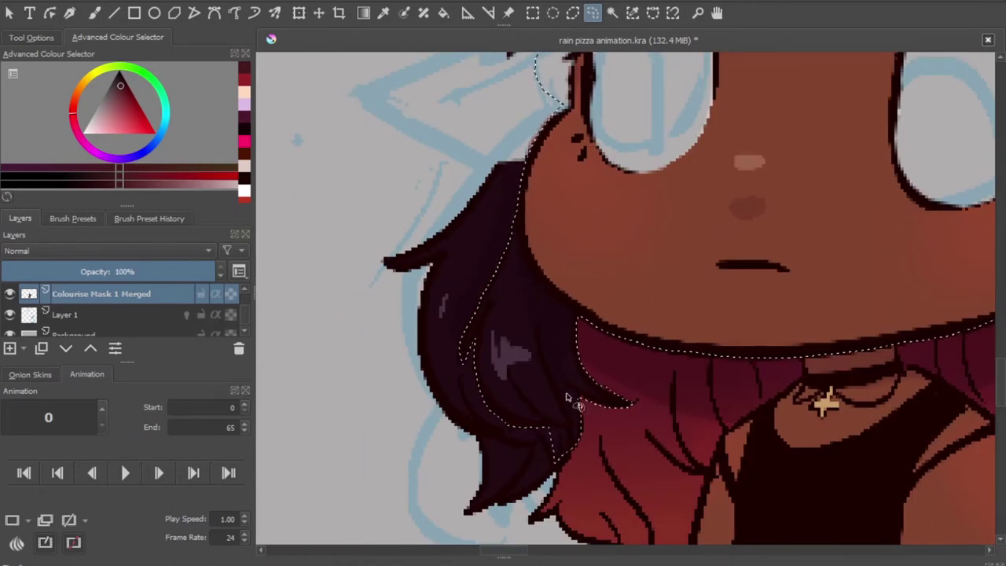
key(m)
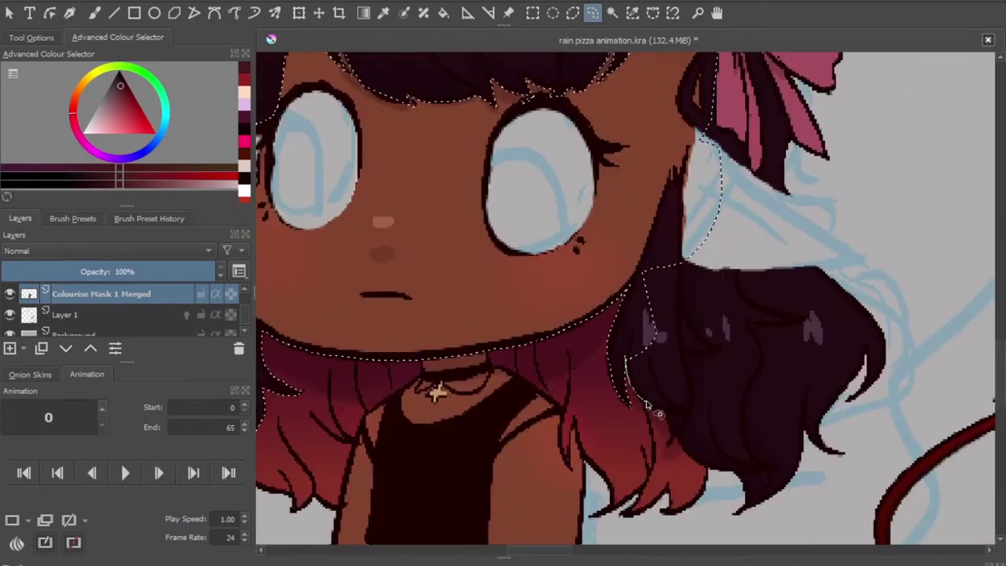
drag(646, 403, 713, 377)
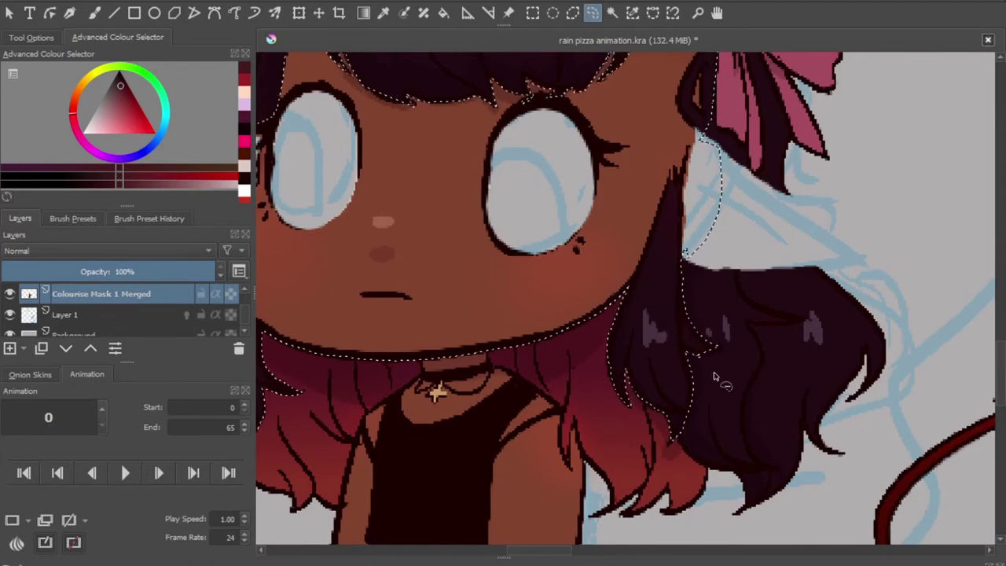
scroll(713, 377, down, 5)
key(ctrl+c)
key(ctrl+v)
scroll(597, 299, up, 5)
Lasso the pink bow and split it onto its own layer
drag(536, 233, 672, 336)
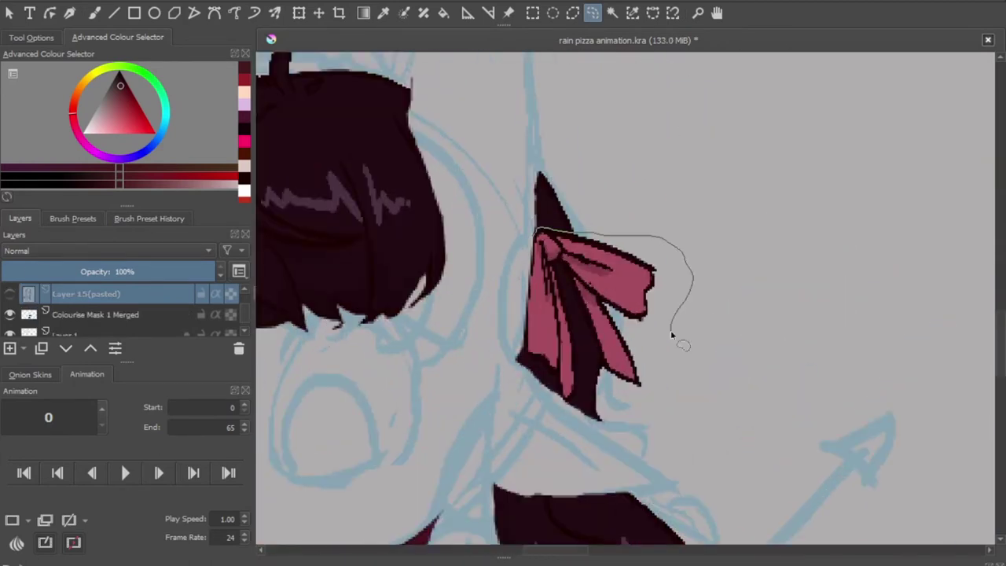
drag(559, 385, 507, 259)
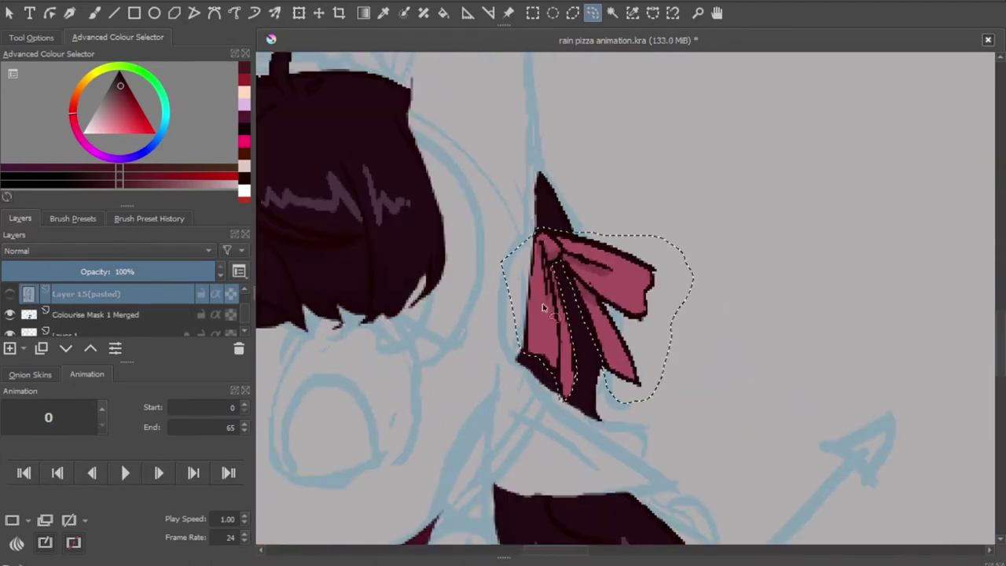
key(Page_Down)
scroll(593, 216, down, 3)
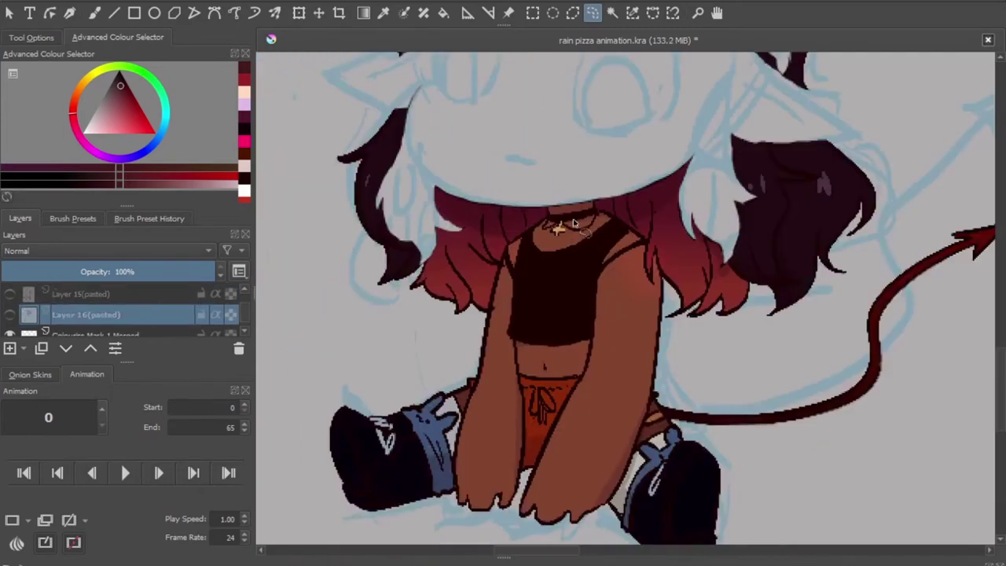
scroll(550, 232, up, 3)
Select the head around the hair and delete it from the body layer
drag(477, 267, 542, 208)
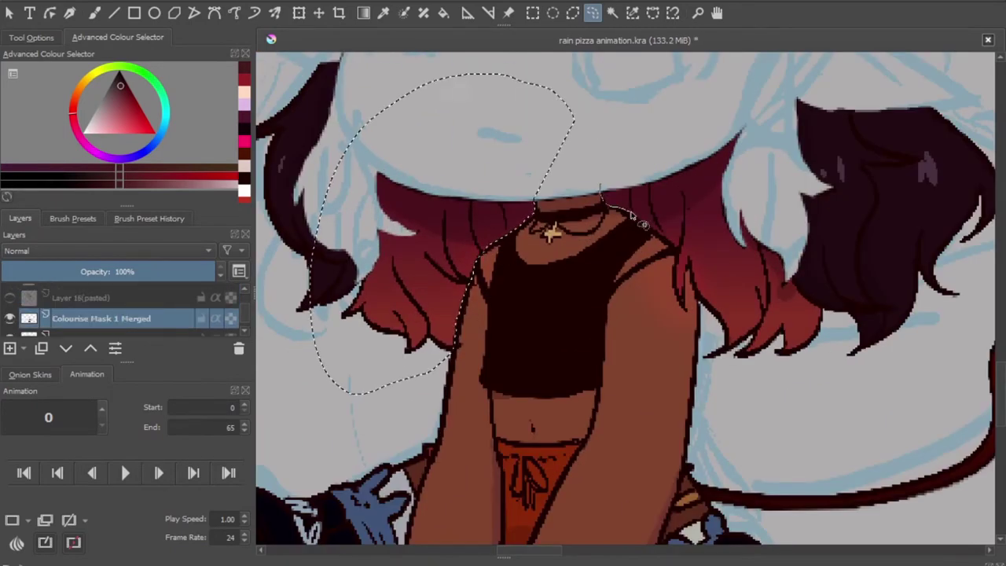
mouse_move(625, 200)
mouse_down()
mouse_move(674, 281)
mouse_move(629, 205)
mouse_up()
scroll(715, 102, down, 3)
drag(715, 102, 711, 106)
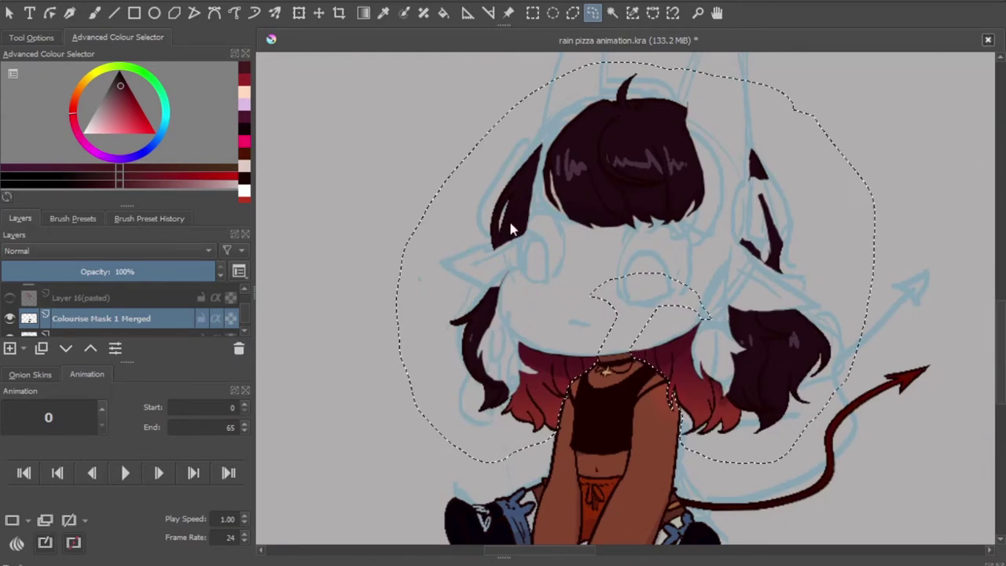
key(Delete)
scroll(551, 314, up, 3)
Move the devil tail onto a hidden new layer and clear its leftover from the body layer
mouse_move(904, 259)
mouse_down()
mouse_move(695, 311)
mouse_move(653, 385)
mouse_up()
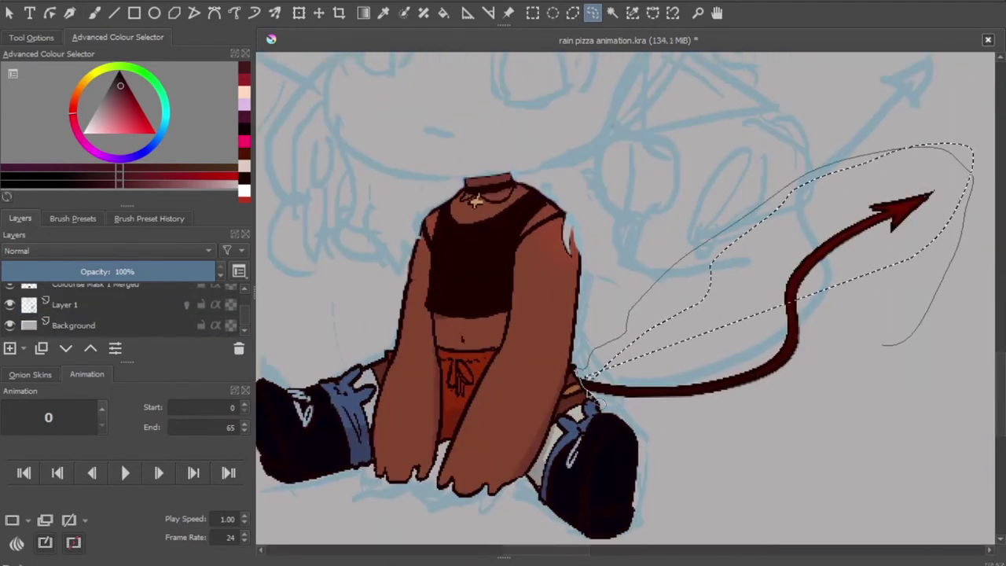
key(ctrl+c)
key(ctrl+v)
scroll(625, 299, down, 3)
click(10, 311)
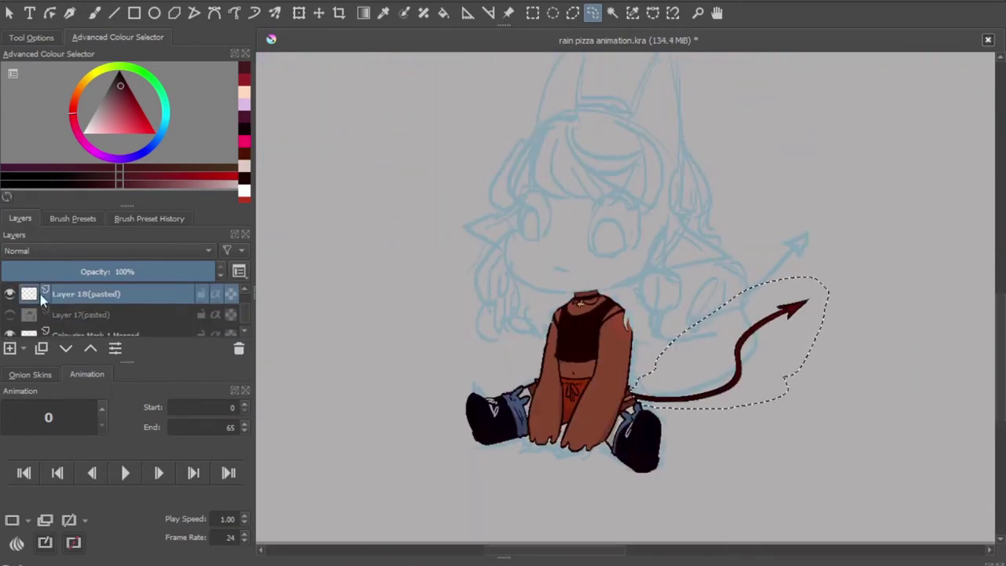
scroll(78, 311, down, 1)
click(101, 309)
key(Delete)
Cut the arms onto a new layer and hide the blue sketch layer
scroll(463, 311, up, 3)
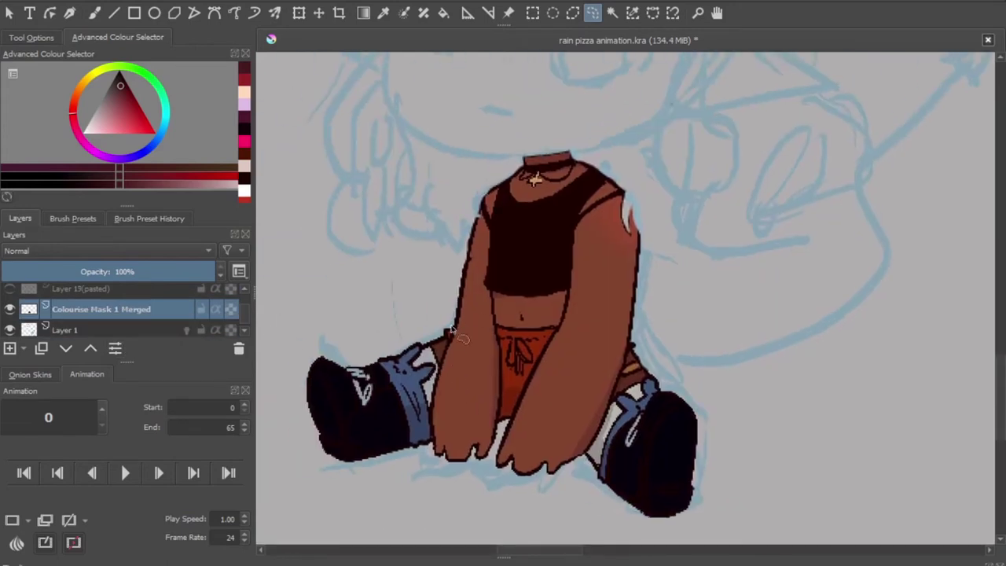
mouse_move(644, 349)
mouse_down()
mouse_move(491, 245)
mouse_move(574, 344)
mouse_up()
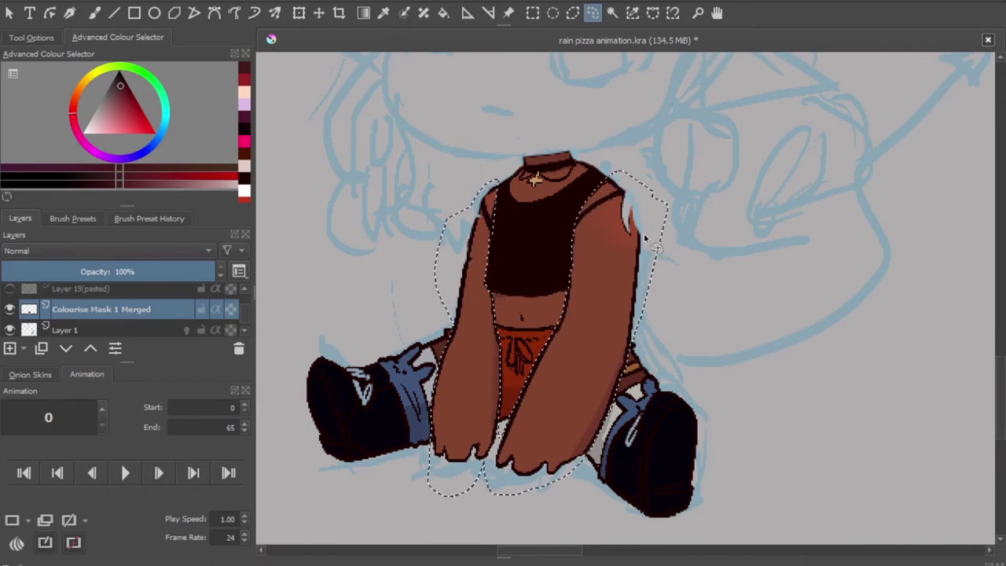
key(ctrl+x)
key(ctrl+v)
click(72, 218)
click(19, 218)
Paint orange into the gap the arm left in the shorts
click(95, 307)
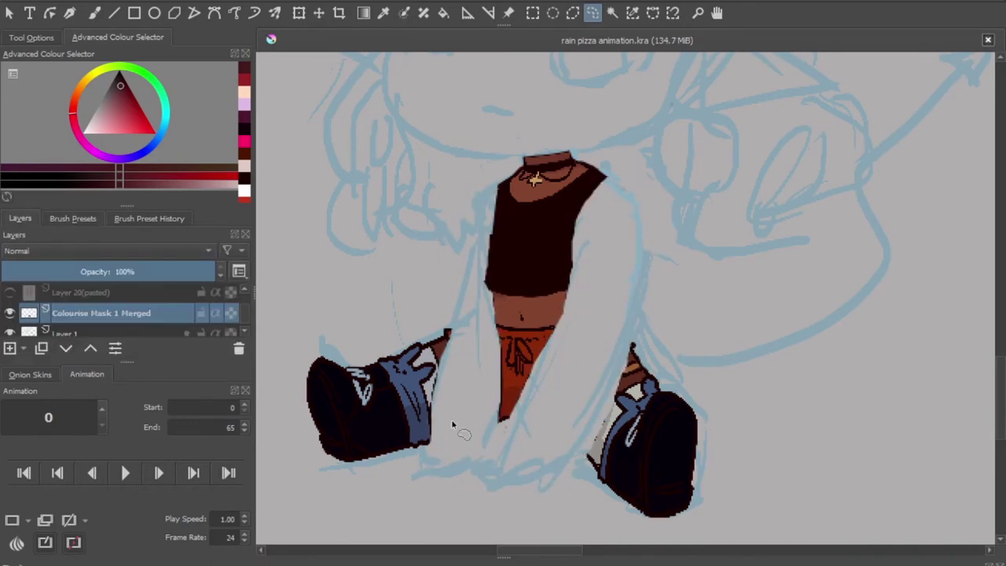
click(136, 103)
key(b)
drag(445, 336, 481, 324)
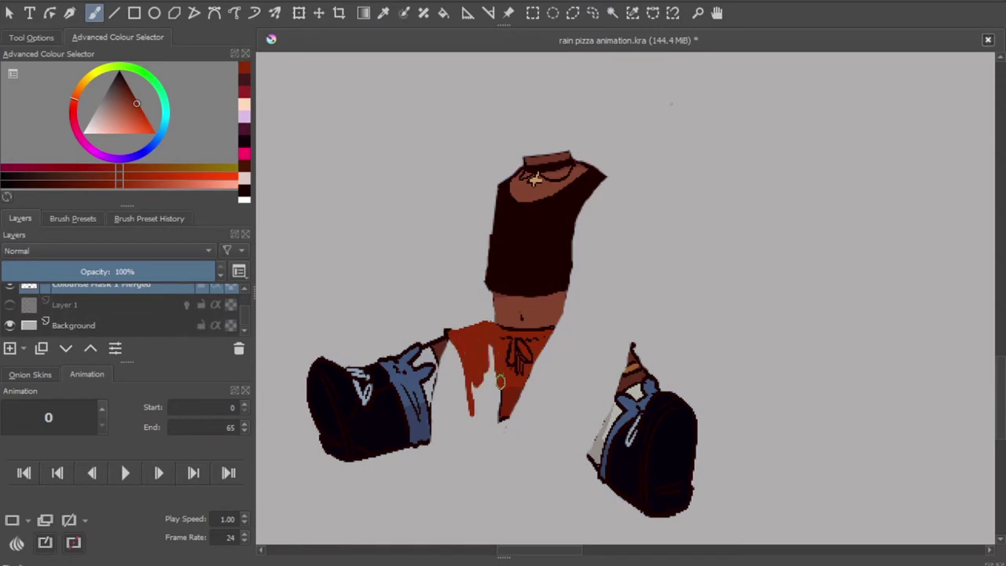
Paint hidden shorts near the left leg and place a character reference image beside the drawing
drag(500, 381, 469, 424)
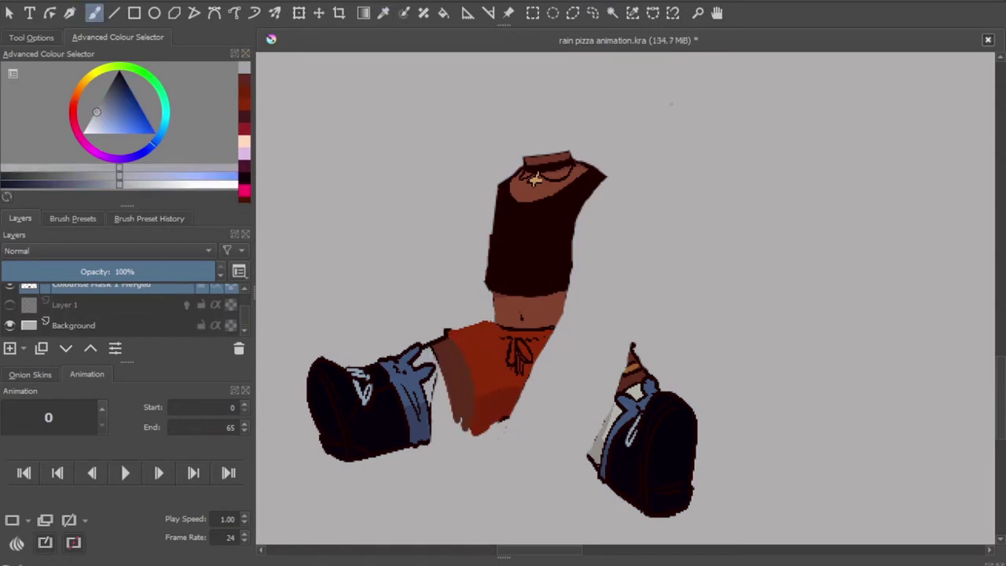
ctrl+click(433, 410)
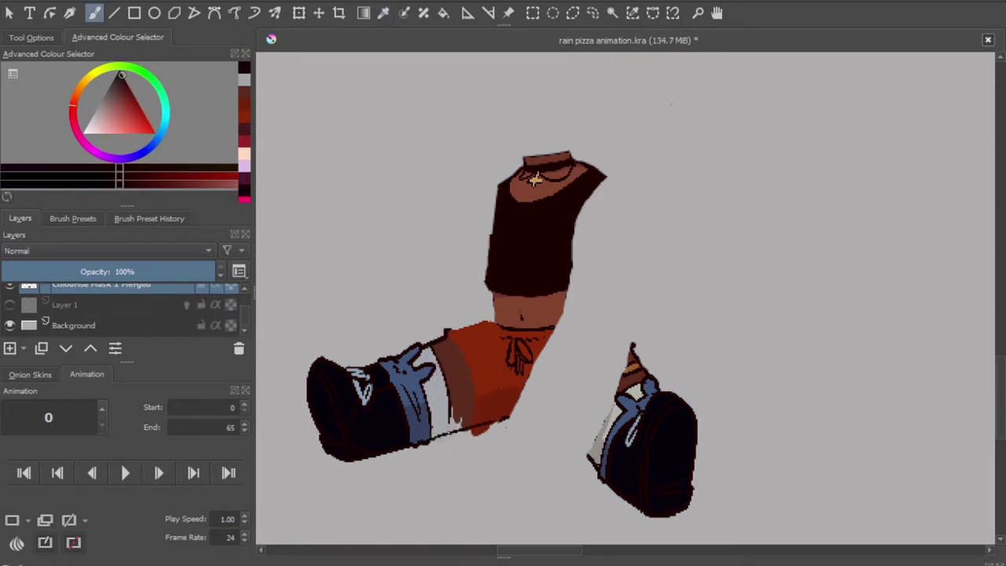
scroll(534, 315, down, 5)
click(508, 13)
drag(928, 235, 574, 283)
scroll(766, 167, up, 5)
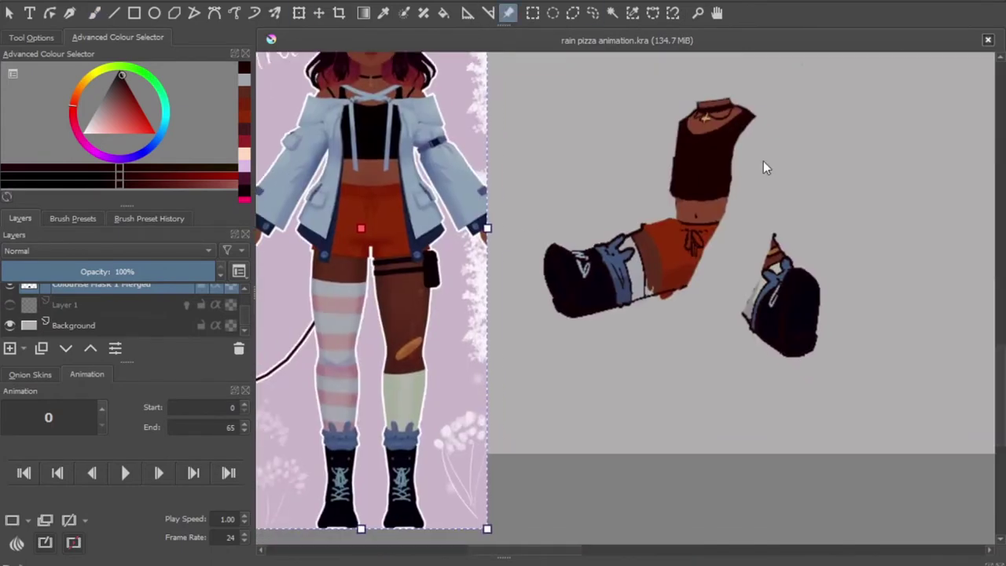
mouse_move(661, 254)
mouse_down()
mouse_move(767, 263)
mouse_move(734, 293)
mouse_move(743, 310)
mouse_up()
Paint the brown band above the sock using colours sampled from the reference
ctrl+click(749, 299)
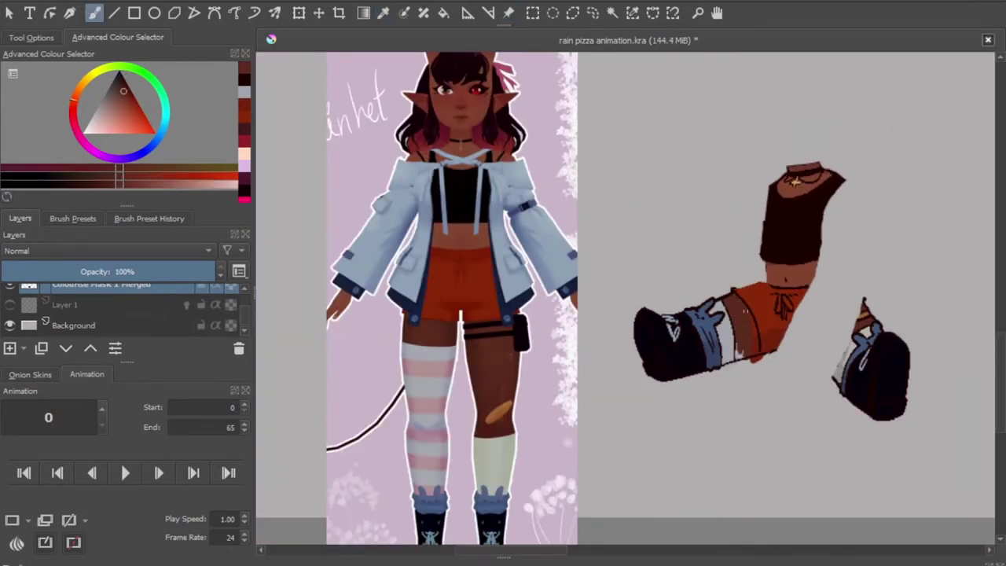
ctrl+click(731, 334)
ctrl+click(737, 329)
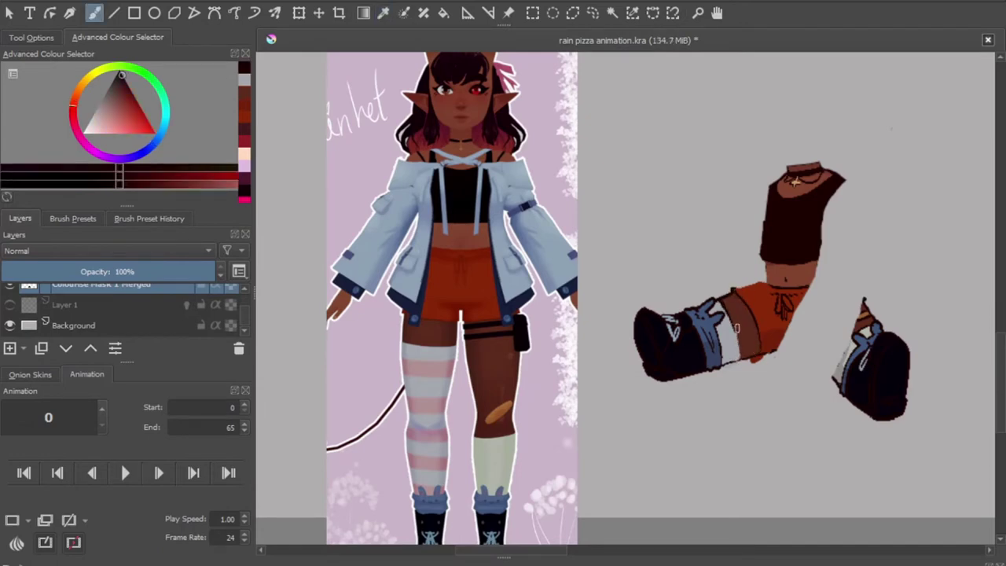
drag(738, 334, 755, 363)
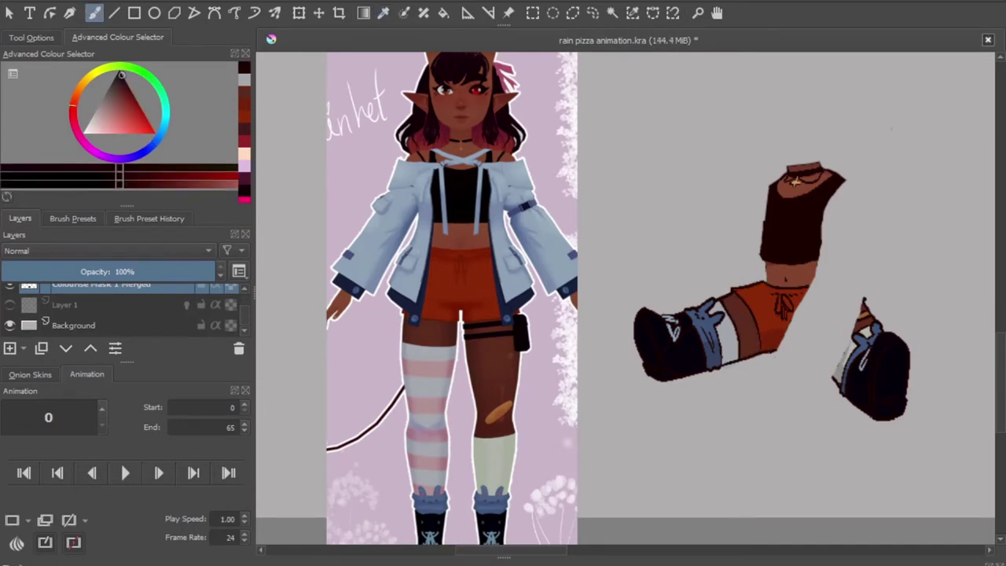
Paint the right leg over the sock area in a sampled brownish-red
key(p)
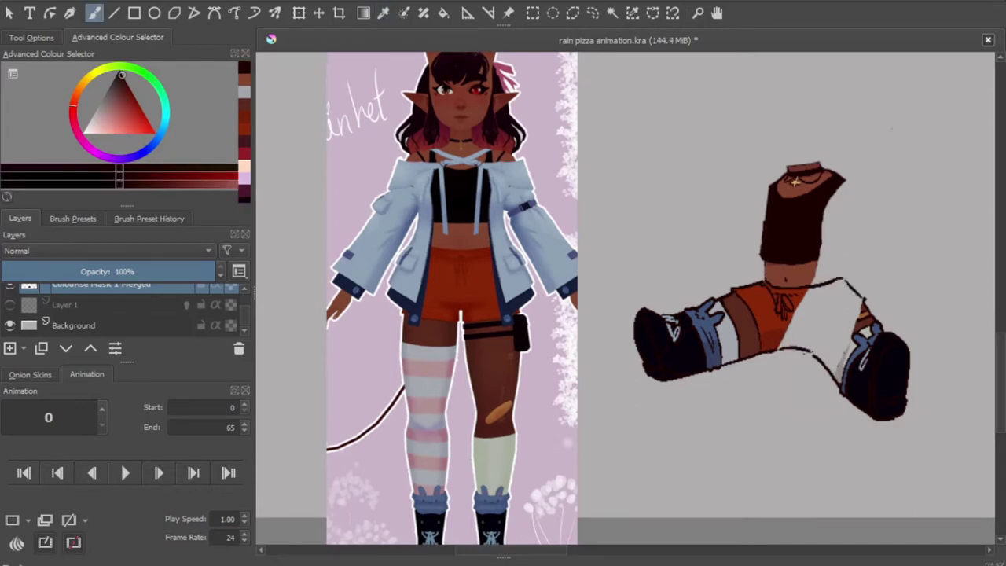
click(838, 355)
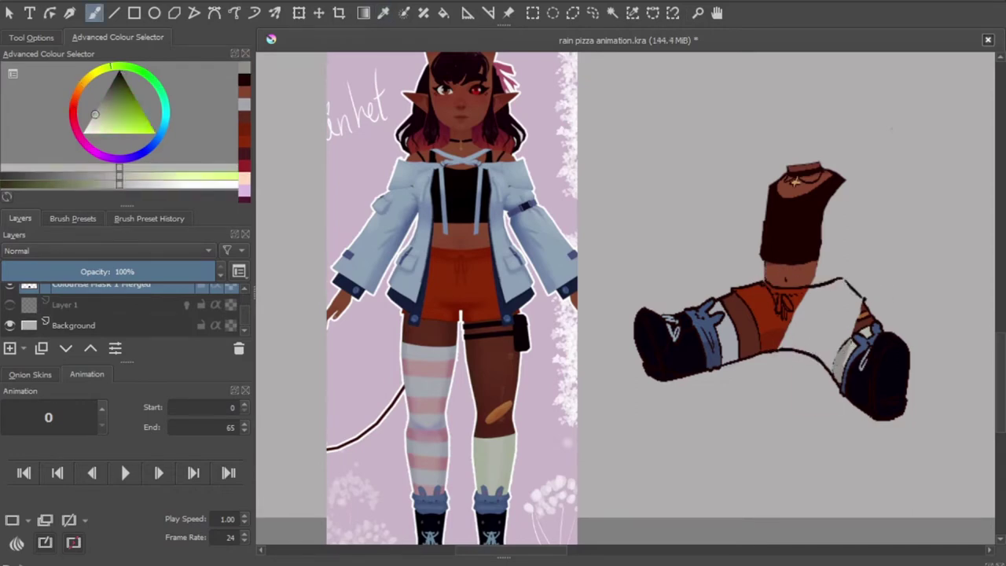
click(848, 346)
click(865, 302)
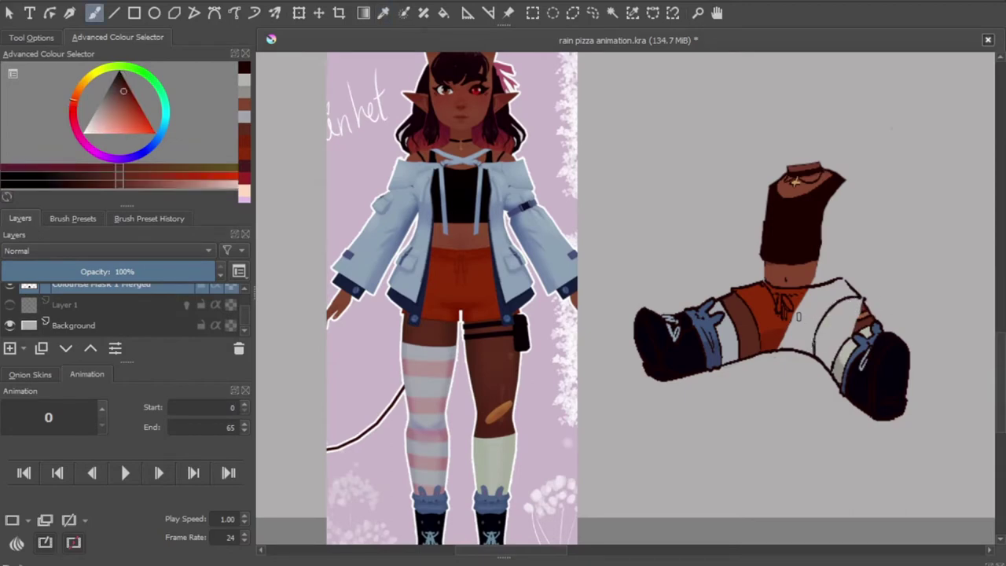
drag(830, 308, 856, 318)
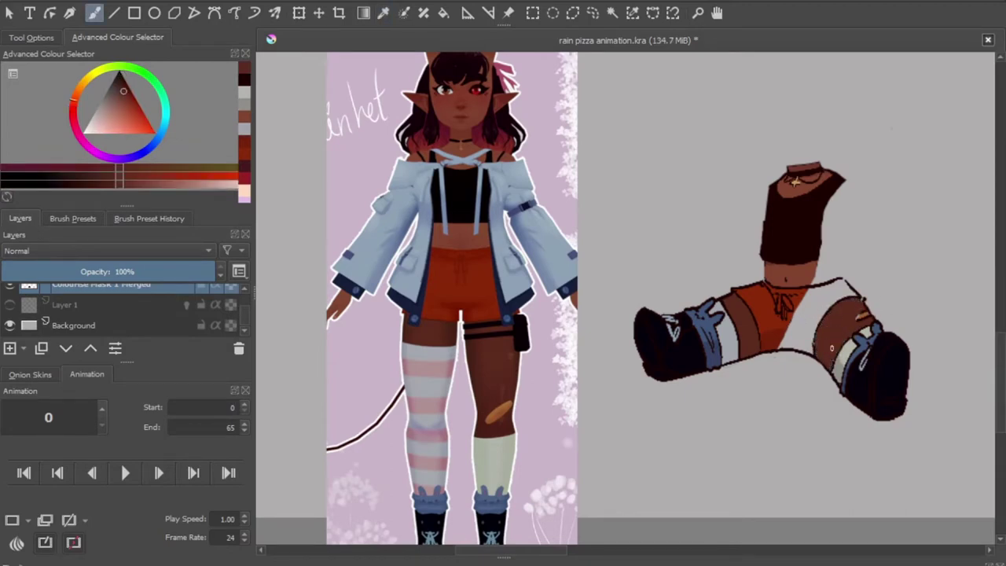
Extend the red-brown shorts over the right thigh
ctrl+click(872, 297)
ctrl+click(788, 331)
ctrl+click(794, 327)
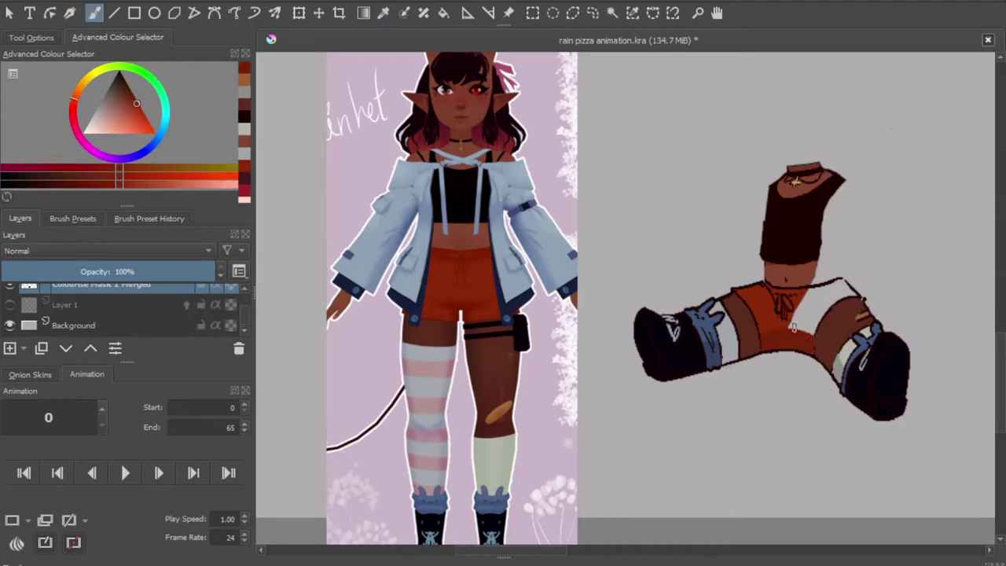
drag(810, 293, 856, 285)
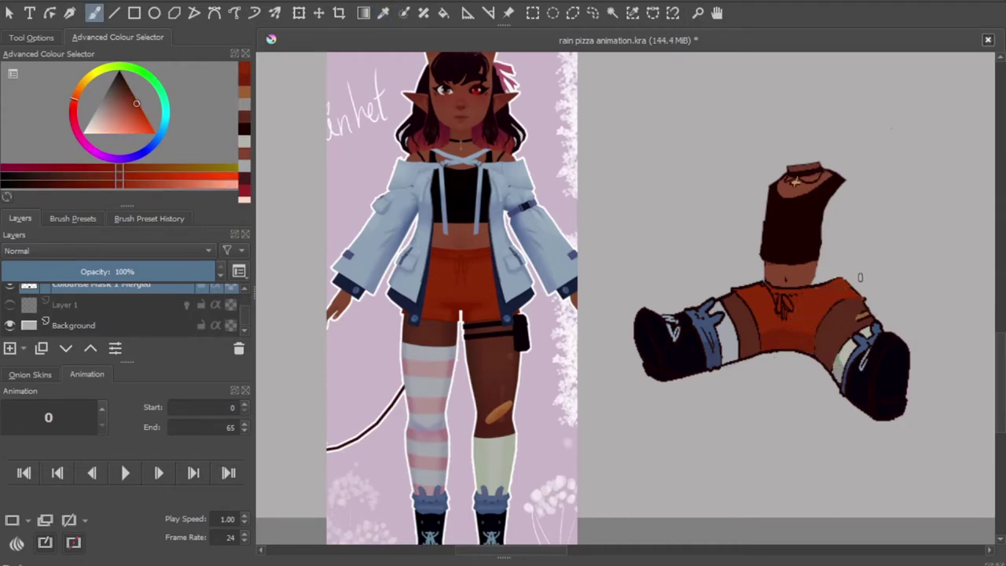
Paint light skin tone over the top of the neck, then sample dark colours from the legs
ctrl+click(810, 267)
ctrl+click(825, 210)
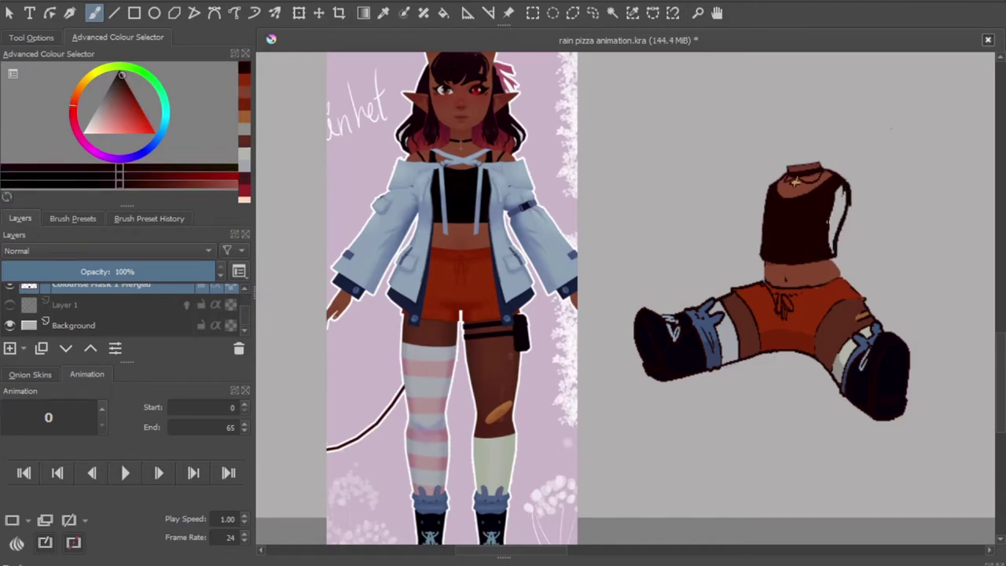
ctrl+click(806, 165)
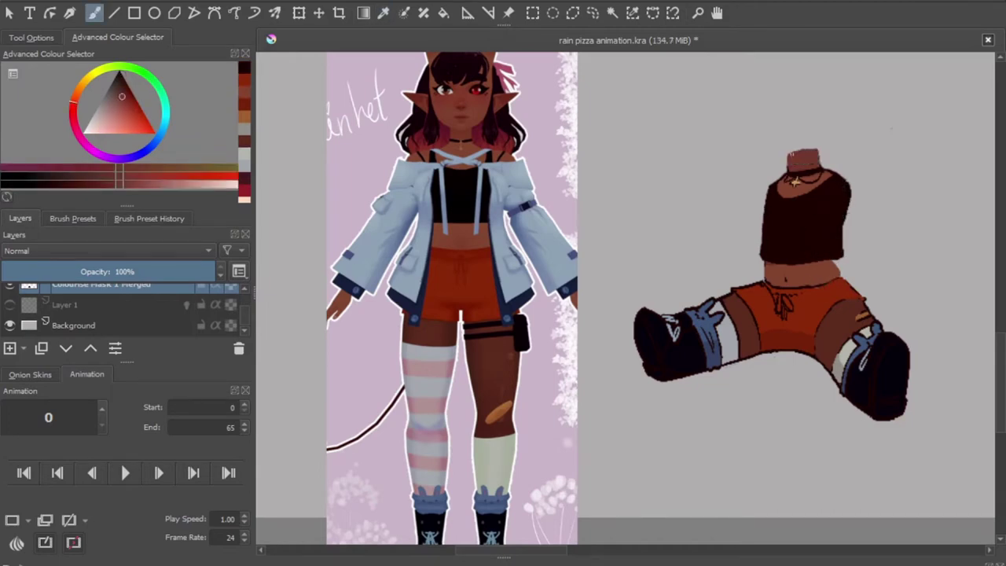
drag(790, 151, 816, 154)
ctrl+click(825, 260)
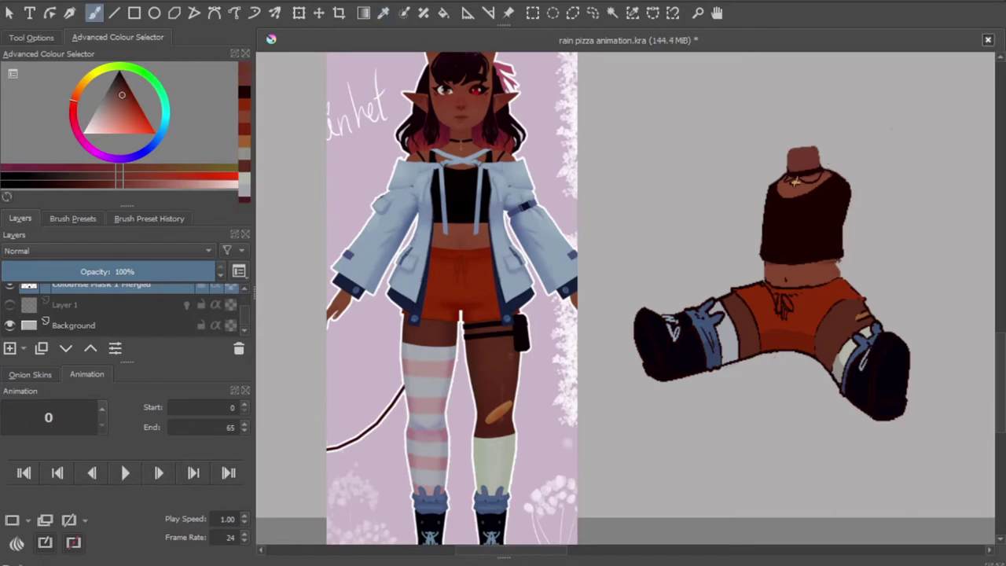
ctrl+click(796, 181)
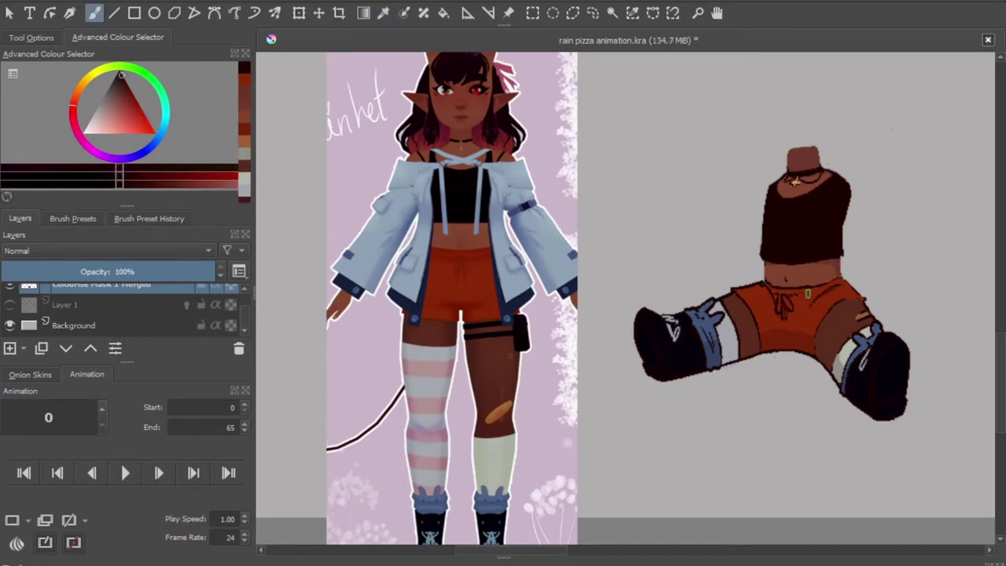
ctrl+click(733, 293)
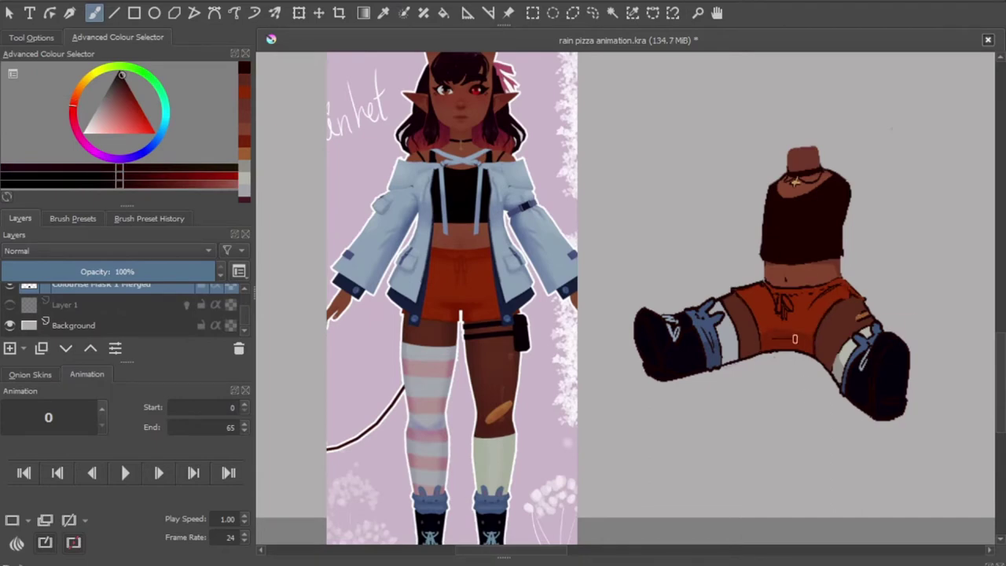
scroll(21, 310, up, 1)
Show Layer 20 (pasted) and the body layer, hide Colourise Mask 1 Merged, and sample arm colours
click(10, 296)
ctrl+click(755, 262)
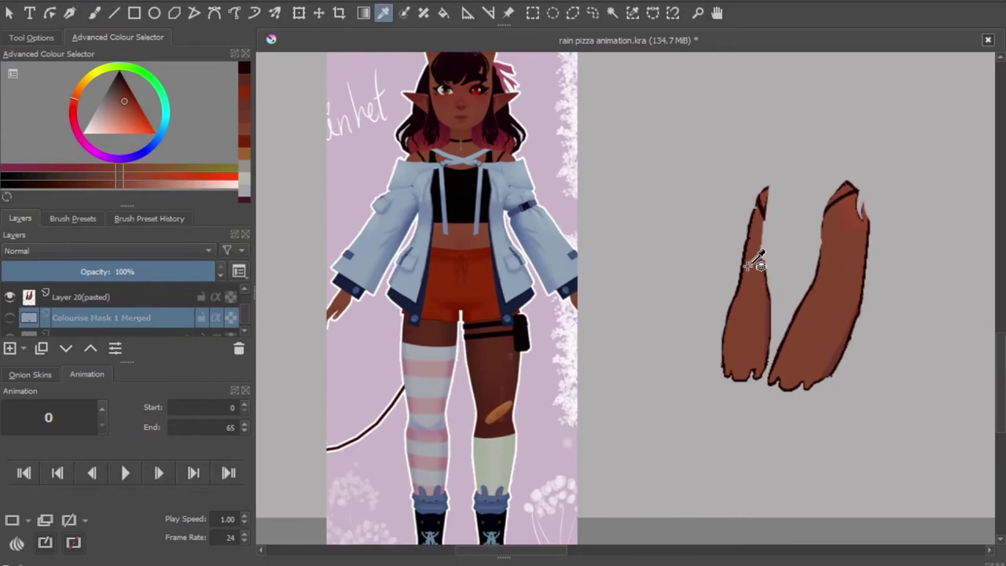
ctrl+click(874, 212)
key(Page_Up)
ctrl+click(864, 206)
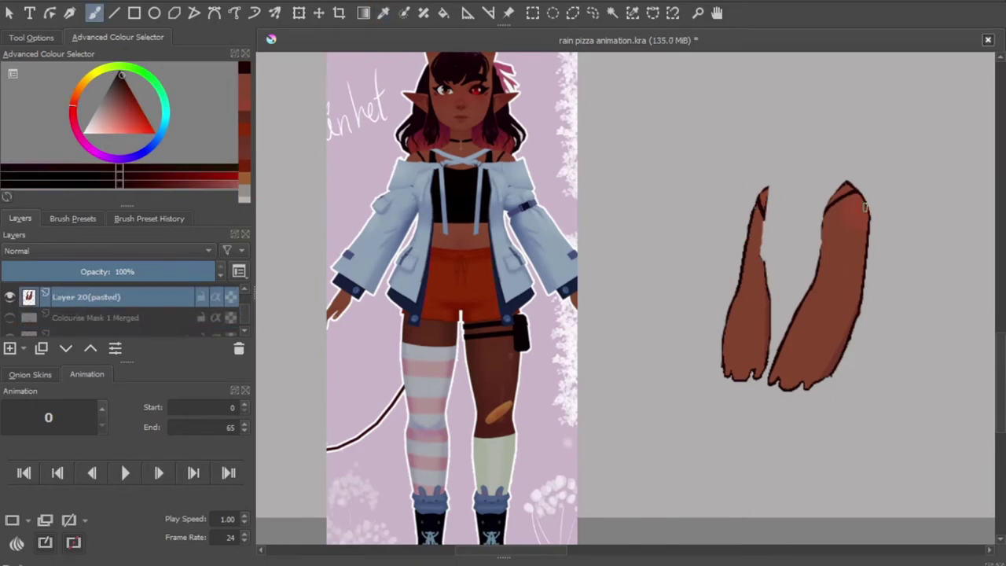
ctrl+click(759, 249)
click(10, 318)
Move Layer 19 below Layer 20 and show the Layer 17 (pasted) hair layer
key(Page_Up)
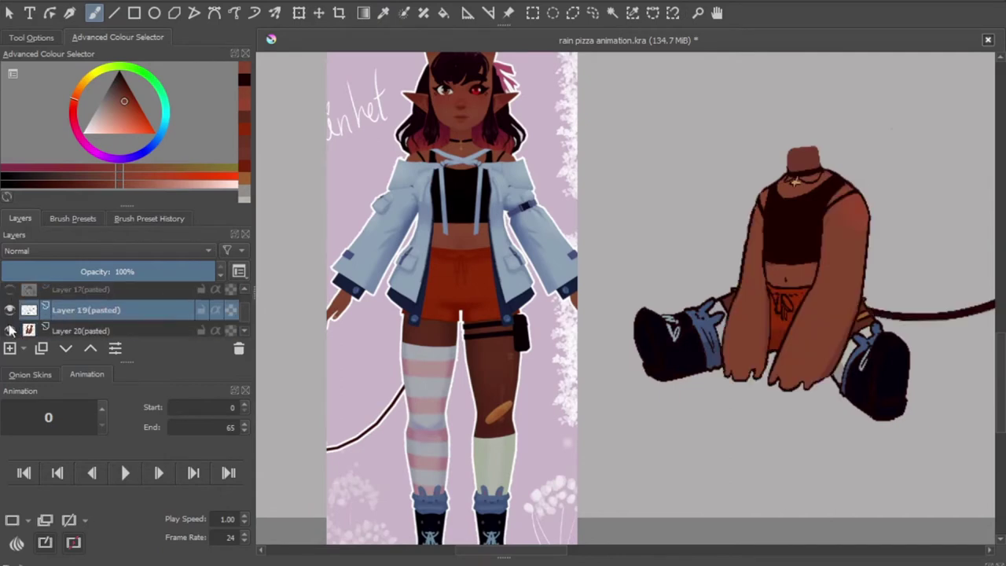
key(ctrl+Page_Down)
key(ctrl+Page_Down)
key(ctrl+Page_Up)
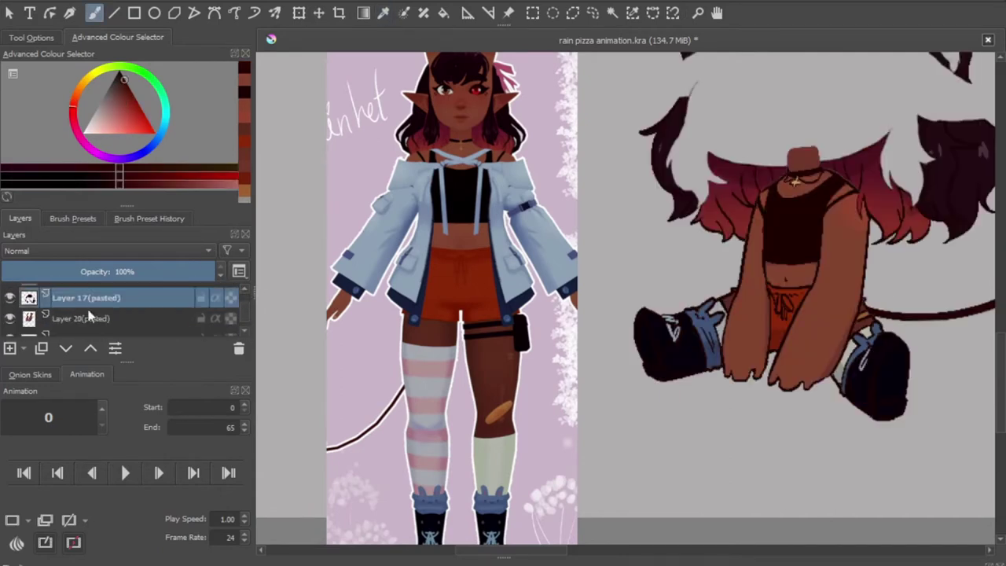
click(10, 317)
scroll(540, 194, up, 3)
ctrl+click(550, 303)
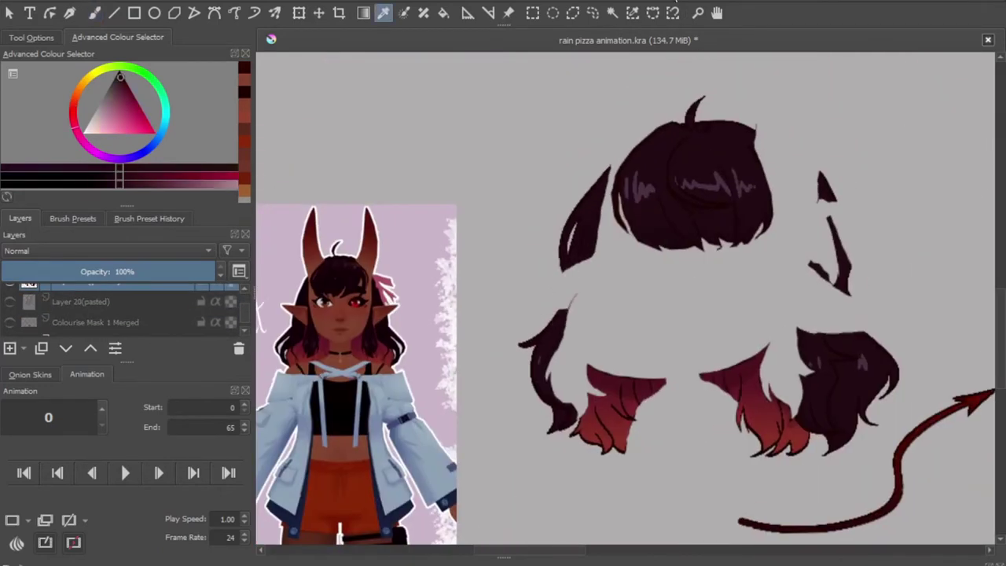
Cut the dark top hair off Layer 17 and briefly check the Layer 15 (pasted) head sketch
click(593, 13)
drag(511, 290, 779, 274)
key(ctrl+x)
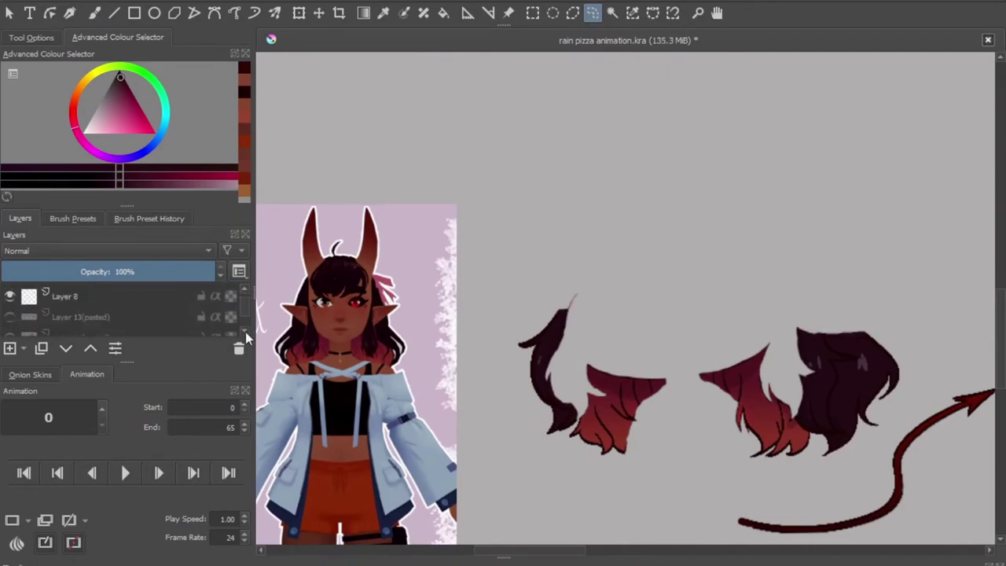
drag(127, 206, 127, 135)
scroll(117, 283, down, 3)
click(79, 264)
click(9, 265)
drag(102, 202, 63, 205)
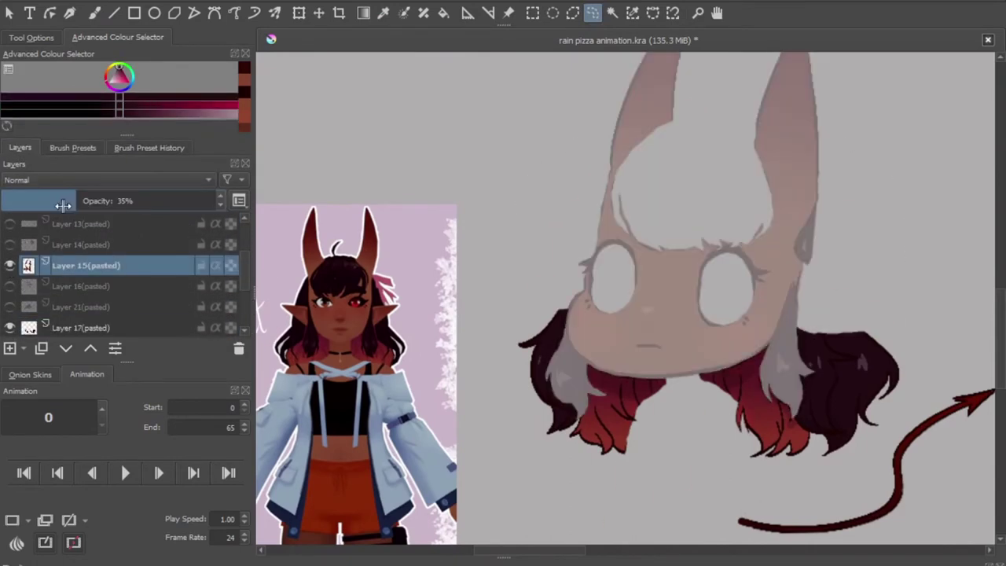
key(ctrl+z)
key(ctrl+z)
key(b)
key(Page_Down)
key(Page_Down)
key(Page_Down)
Touch up the dark side lock of hair, then lasso and cut it from the layer
scroll(595, 354, up, 2)
drag(550, 232, 528, 308)
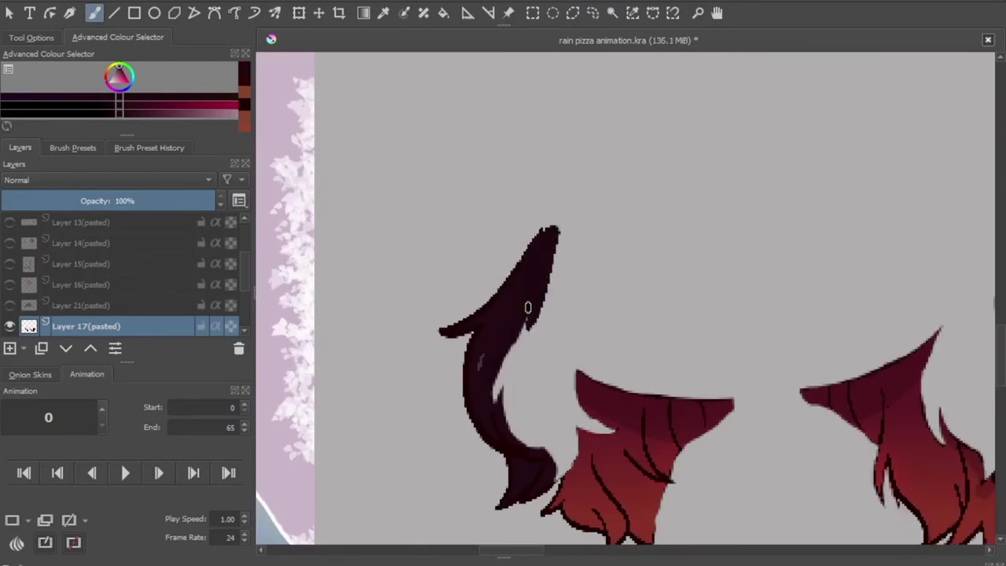
scroll(530, 427, down, 3)
click(593, 13)
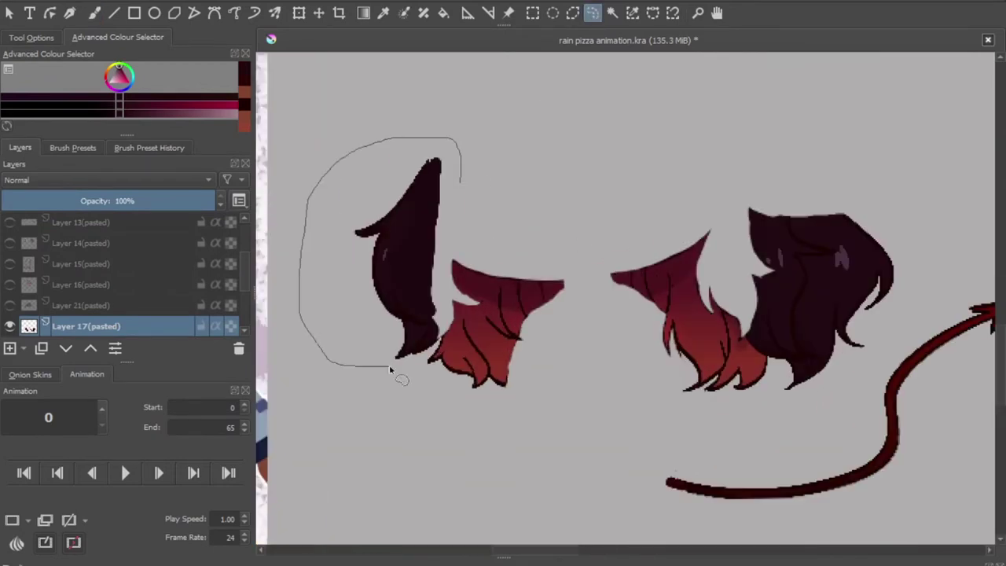
scroll(725, 162, up, 3)
mouse_move(518, 126)
mouse_down()
mouse_move(776, 353)
mouse_move(511, 357)
mouse_move(525, 273)
mouse_up()
key(ctrl+x)
scroll(600, 319, down, 3)
scroll(557, 314, up, 3)
key(p)
click(556, 315)
Sample the hair red and extend the hair piece's upper-left edge and top on Layer 17
key(b)
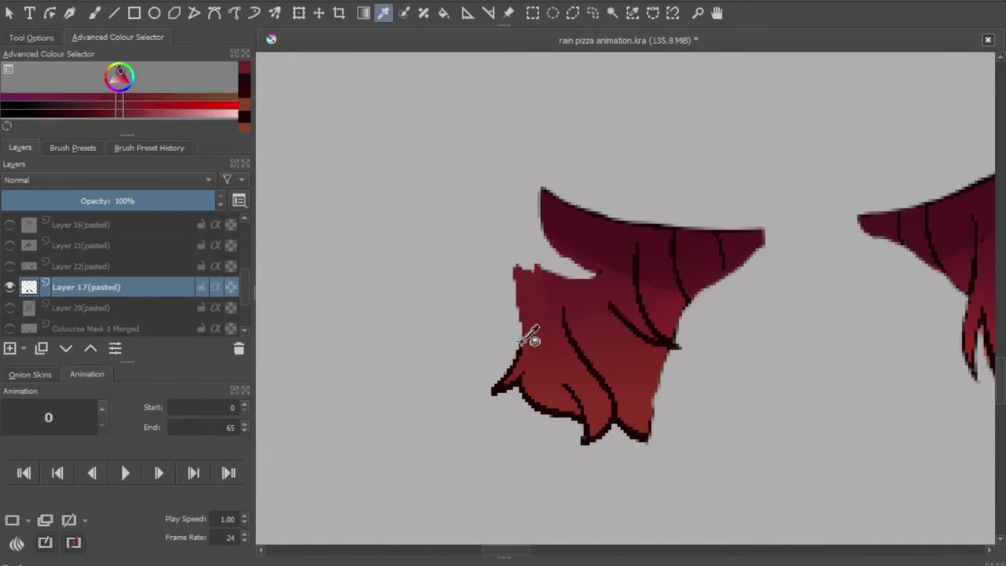
click(531, 338)
key(b)
drag(514, 338, 546, 273)
mouse_move(526, 206)
mouse_down()
mouse_move(546, 197)
mouse_move(511, 217)
mouse_move(503, 267)
mouse_up()
mouse_move(511, 161)
mouse_down()
mouse_move(751, 222)
mouse_move(542, 250)
mouse_move(658, 236)
mouse_up()
scroll(750, 223, down, 2)
Fill the gap between the two hair pieces with a dark red band extending downward
key(p)
mouse_move(507, 308)
mouse_down()
mouse_move(667, 285)
mouse_move(535, 285)
mouse_move(627, 304)
mouse_move(628, 318)
mouse_up()
mouse_move(487, 338)
mouse_down()
mouse_move(676, 323)
mouse_move(505, 355)
mouse_move(503, 412)
mouse_move(527, 428)
mouse_up()
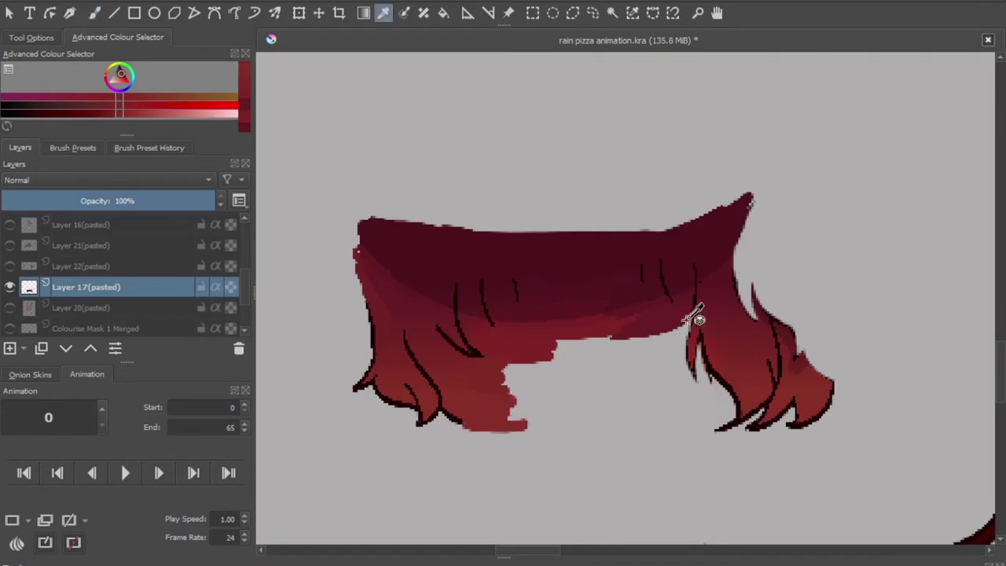
mouse_move(699, 314)
mouse_down()
mouse_move(664, 377)
mouse_move(675, 393)
mouse_up()
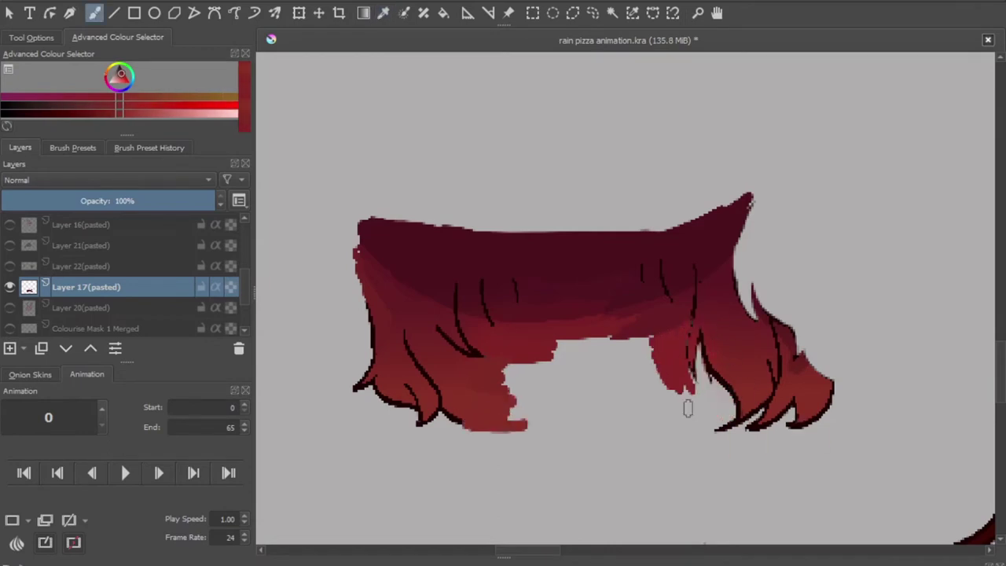
key(ctrl+z)
click(9, 308)
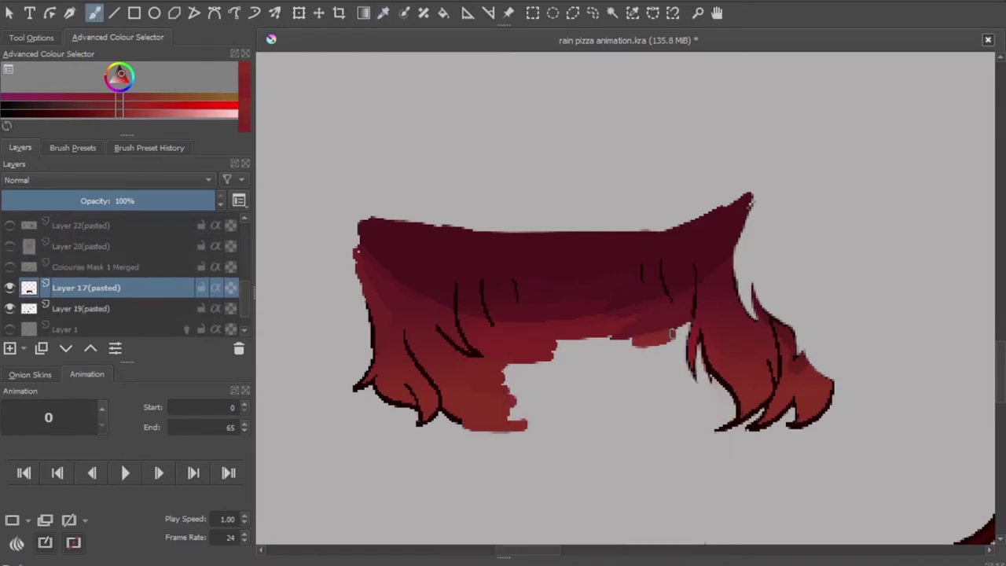
drag(672, 334, 680, 353)
With a different brush preset, darken the hair's right side and draw a dark strand line on the left edge
click(73, 147)
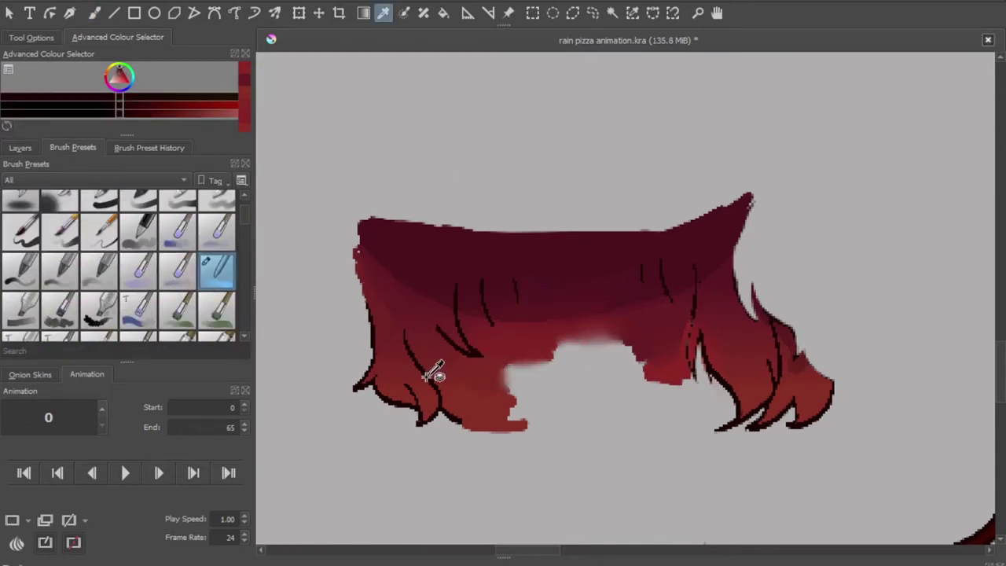
key(/)
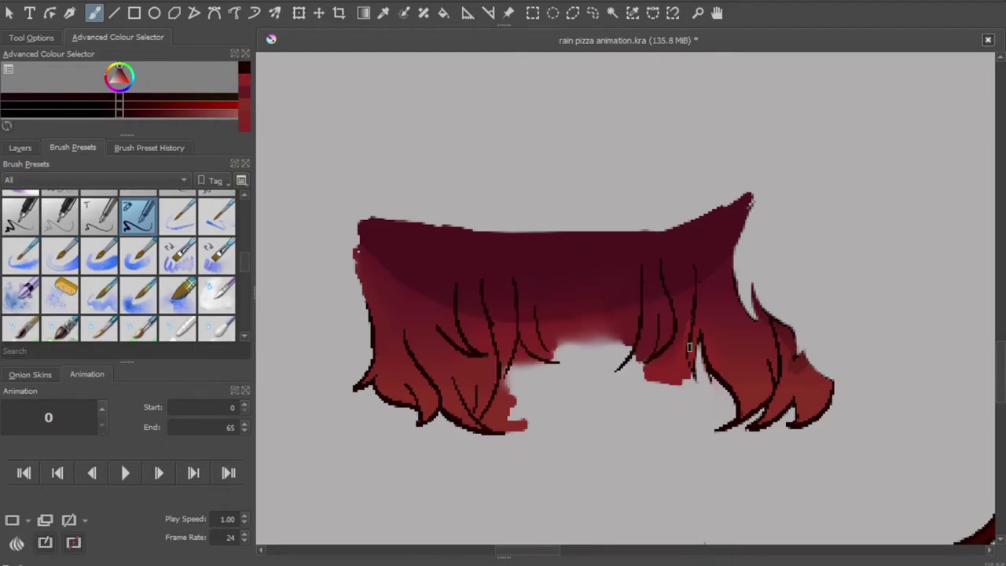
mouse_move(748, 291)
mouse_down()
mouse_move(793, 315)
mouse_move(821, 345)
mouse_up()
drag(758, 244, 741, 208)
key(/)
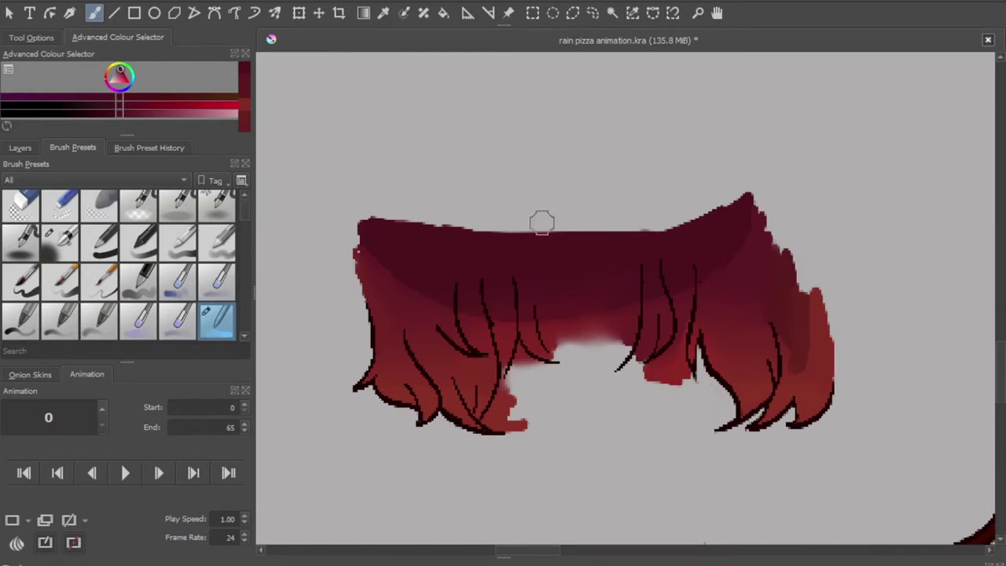
key(/)
drag(353, 259, 365, 338)
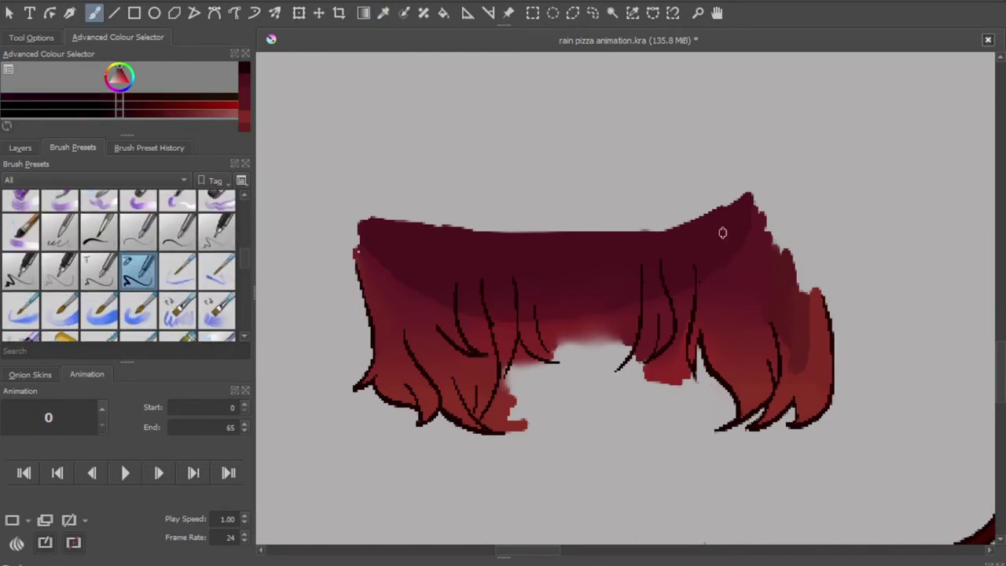
Check against the body layer, extend both red hair chunks downward, and add a dark strand line
click(19, 147)
click(9, 267)
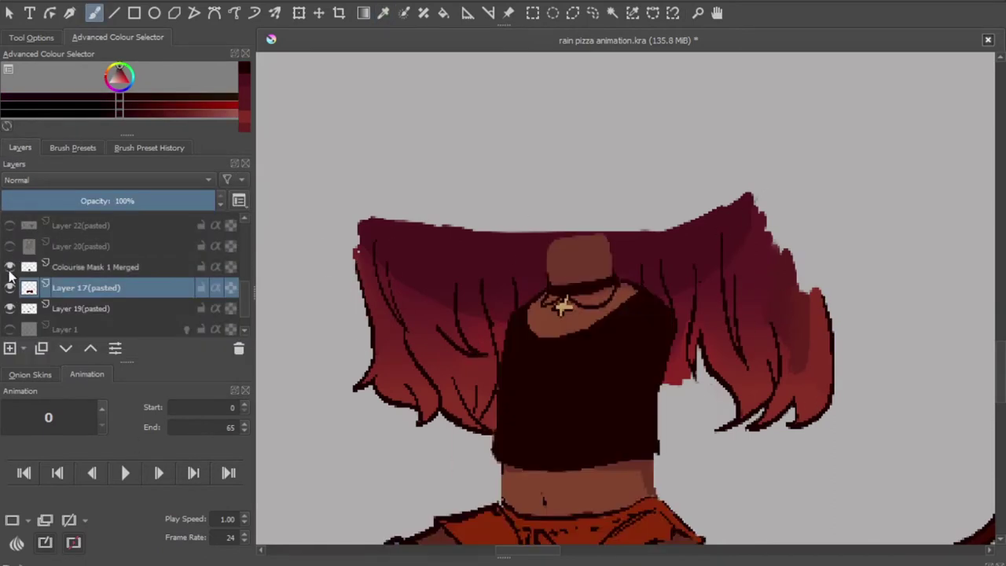
ctrl+click(507, 412)
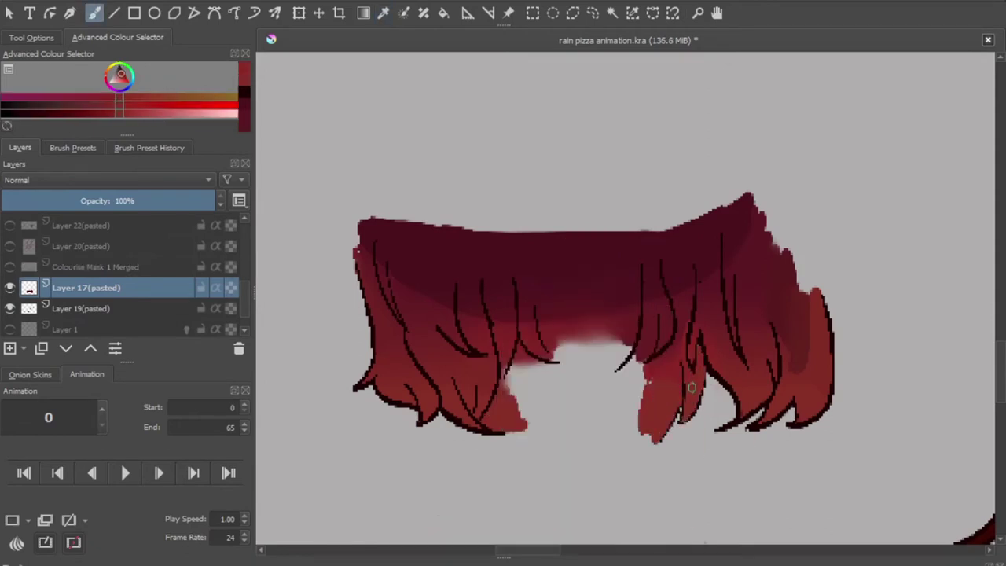
drag(628, 346, 633, 379)
mouse_move(510, 365)
mouse_down()
mouse_move(550, 393)
mouse_move(554, 421)
mouse_up()
drag(641, 389, 645, 444)
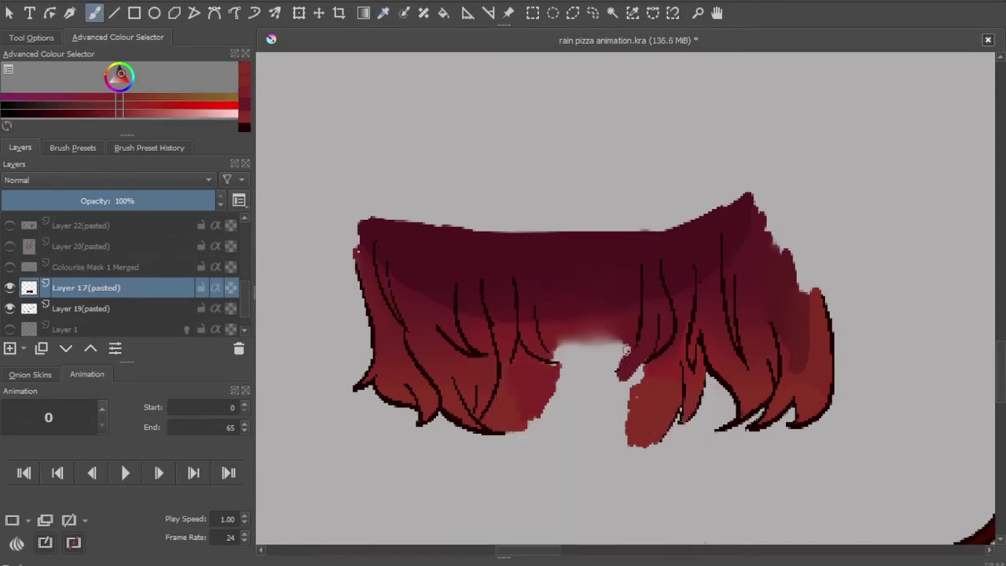
ctrl+click(480, 348)
drag(498, 422, 538, 432)
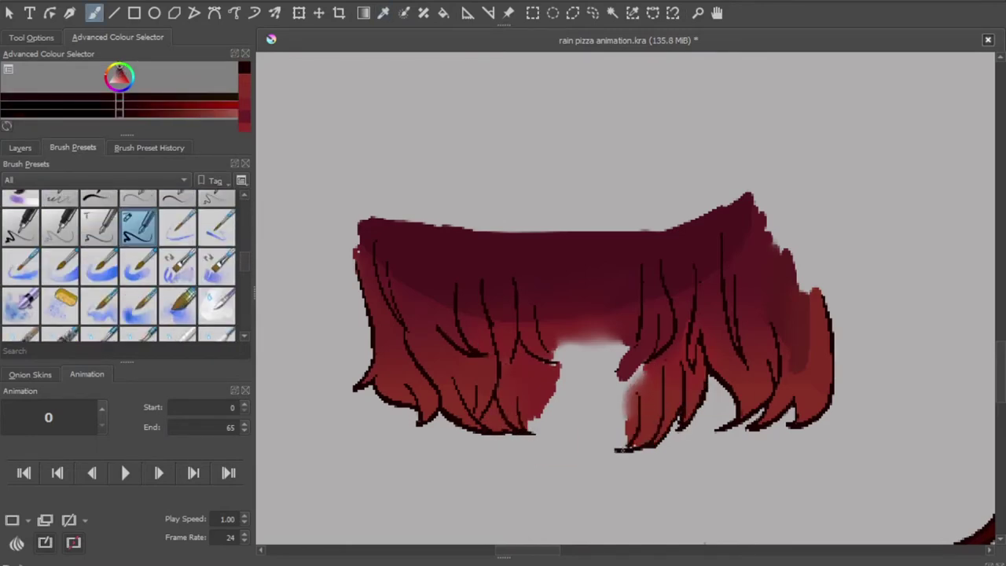
ctrl+click(706, 404)
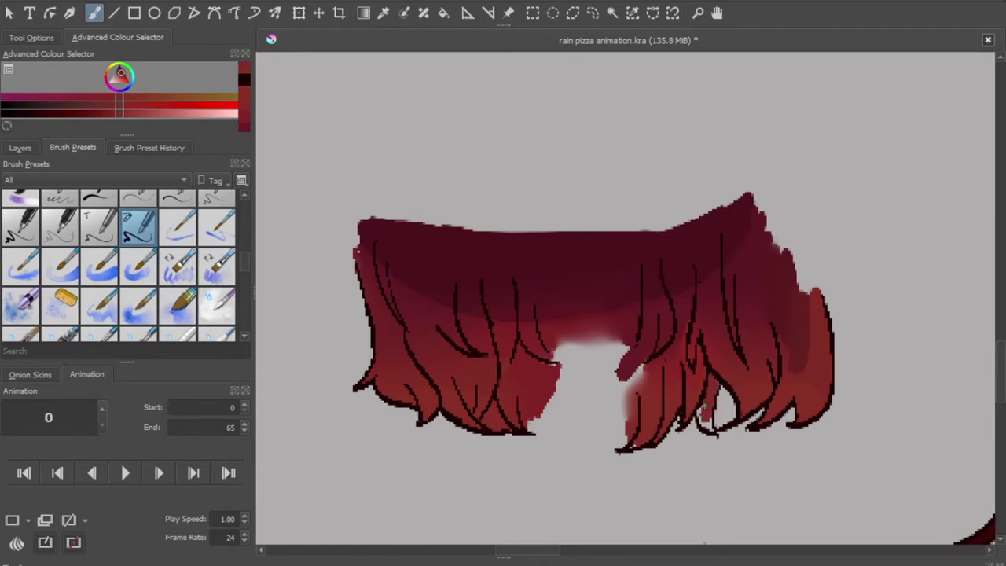
click(19, 147)
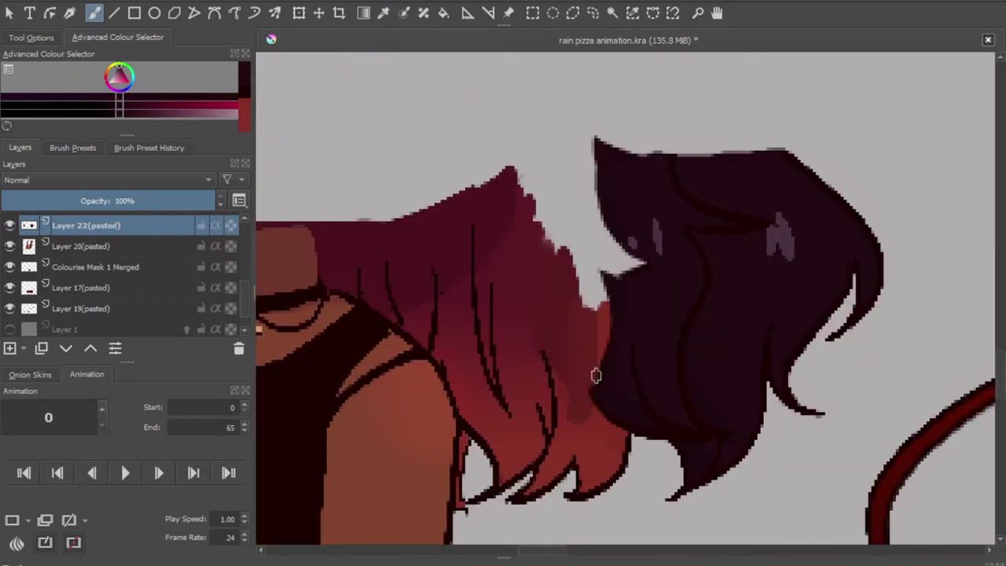
Paint dark purple between the red and dark hair, then freehand-select the hair top area on Layer 21
mouse_move(594, 375)
mouse_down()
mouse_move(595, 280)
mouse_move(619, 274)
mouse_up()
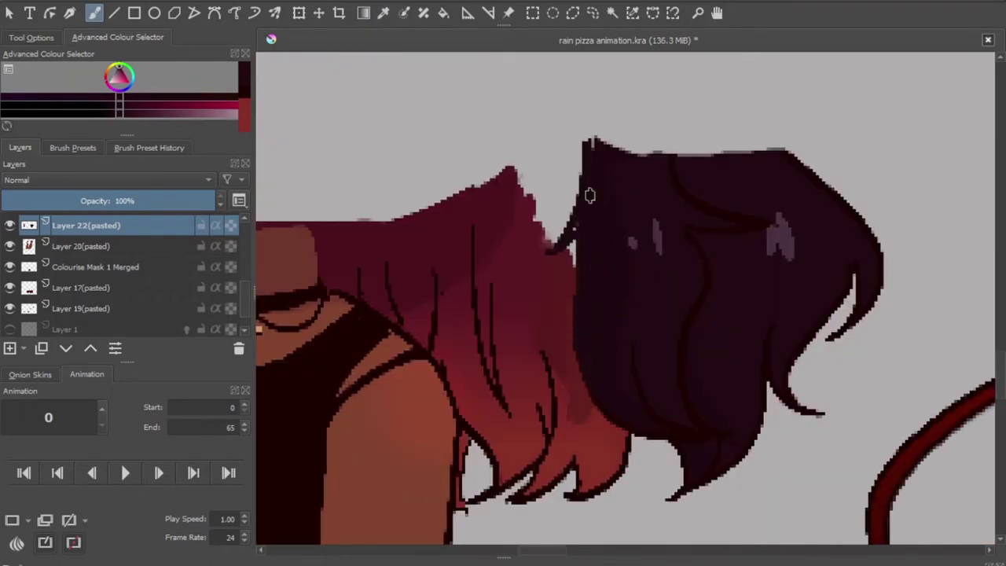
mouse_move(591, 345)
mouse_down()
mouse_move(597, 283)
mouse_move(609, 271)
mouse_up()
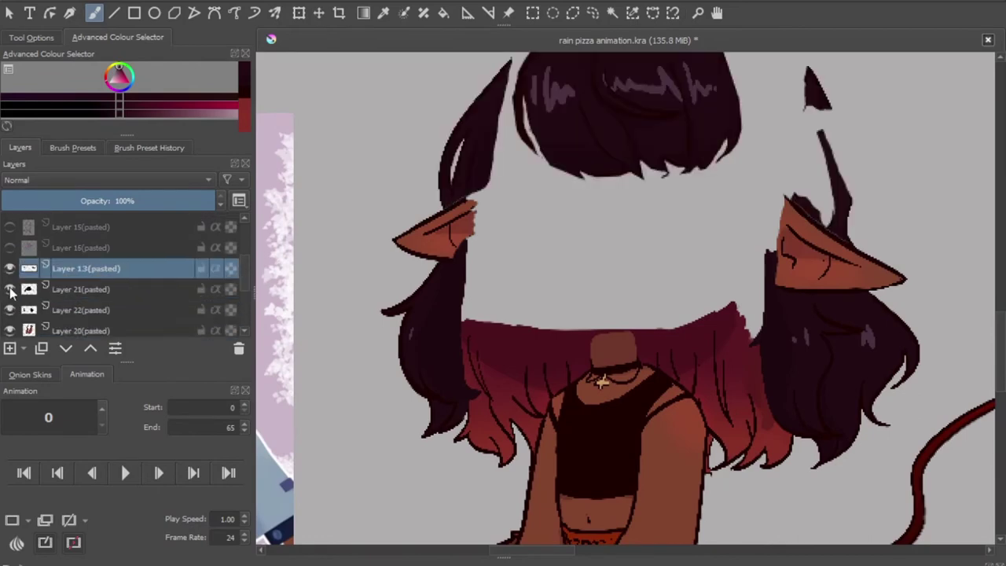
click(78, 289)
drag(742, 149, 672, 289)
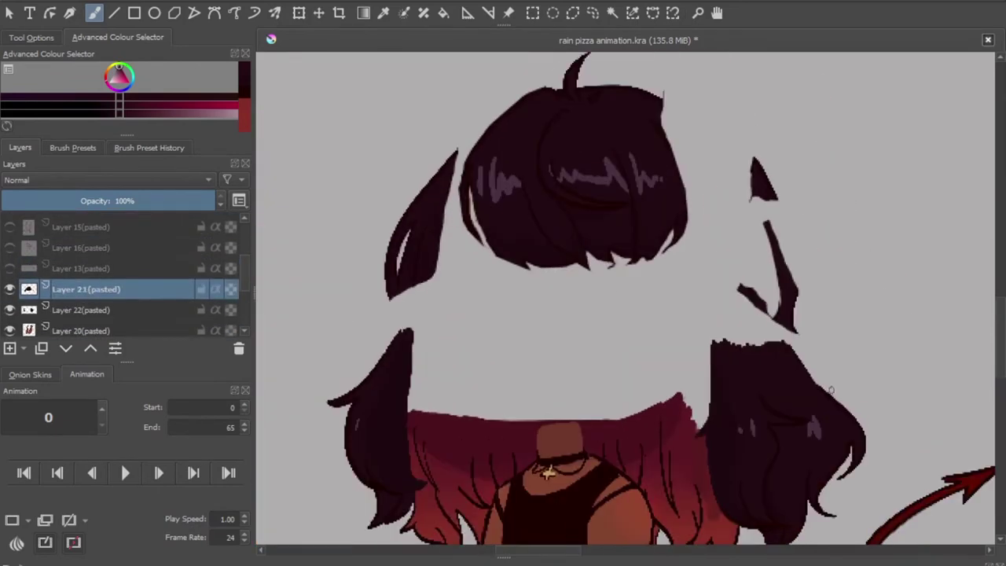
scroll(672, 289, up, 2)
click(593, 13)
drag(510, 188, 493, 456)
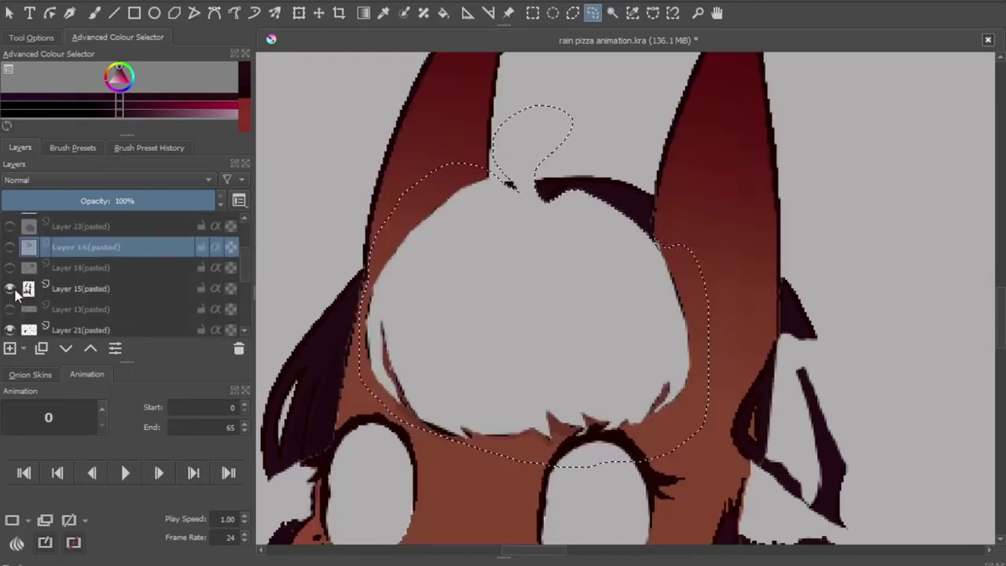
Hide the face layer and paint a dark fill into the hidden hair area
click(10, 268)
click(9, 271)
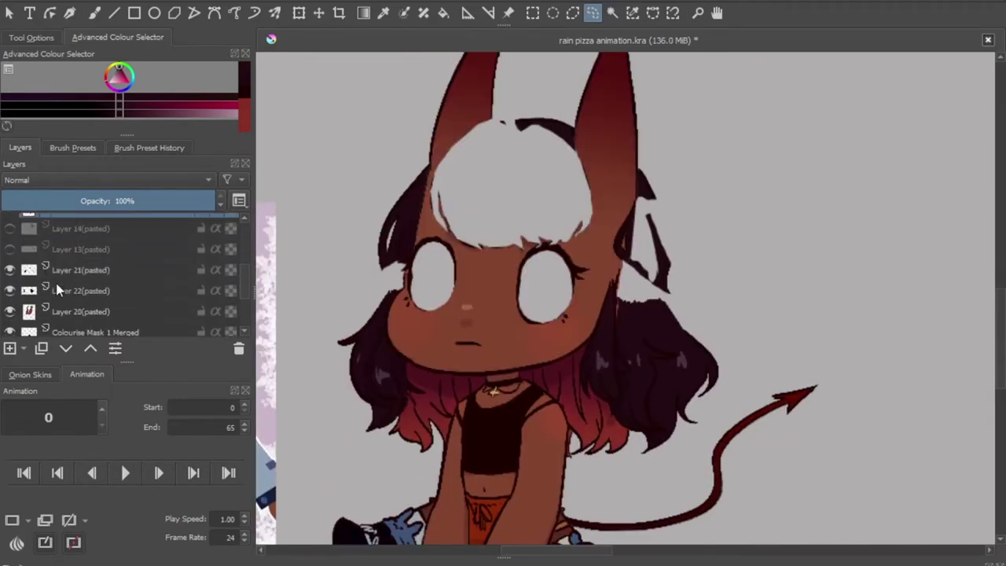
click(53, 288)
scroll(55, 259, down, 1)
scroll(624, 236, up, 3)
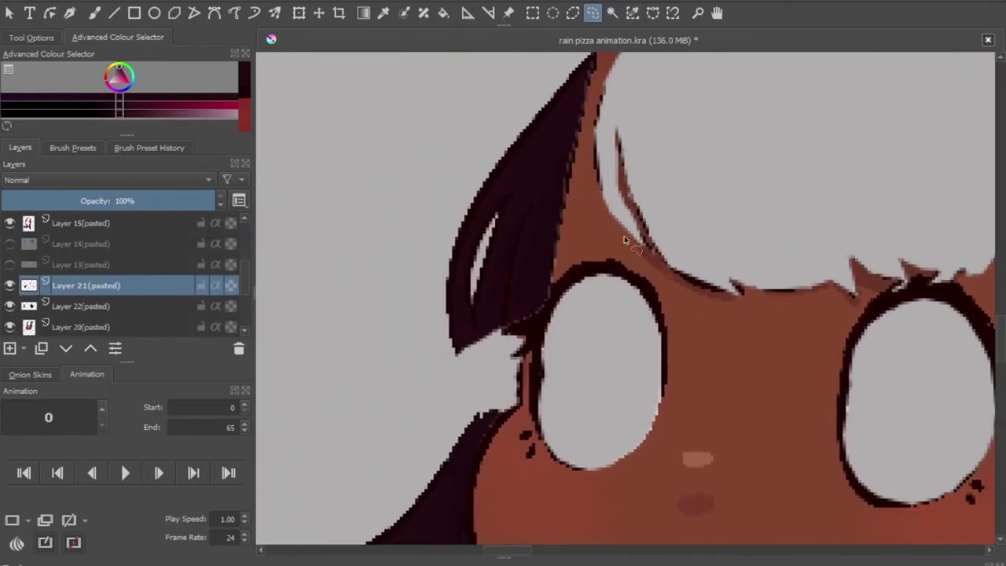
click(10, 223)
key(b)
mouse_move(588, 74)
mouse_down()
mouse_move(575, 274)
mouse_move(482, 340)
mouse_move(498, 332)
mouse_move(525, 398)
mouse_up()
key(ctrl+z)
Paint the hair top shape larger and fill it near the top with the sampled dark hair colour
mouse_move(564, 187)
mouse_down()
mouse_move(599, 392)
mouse_move(511, 354)
mouse_move(584, 322)
mouse_up()
scroll(584, 224, down, 3)
scroll(584, 224, up, 3)
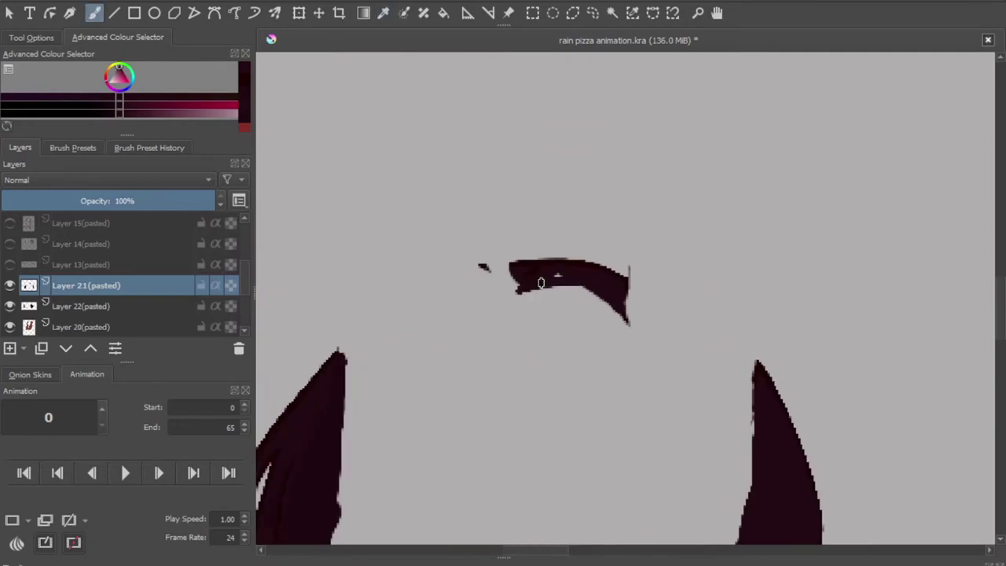
mouse_move(540, 281)
mouse_down()
mouse_move(472, 271)
mouse_move(634, 288)
mouse_move(644, 330)
mouse_up()
ctrl+click(299, 405)
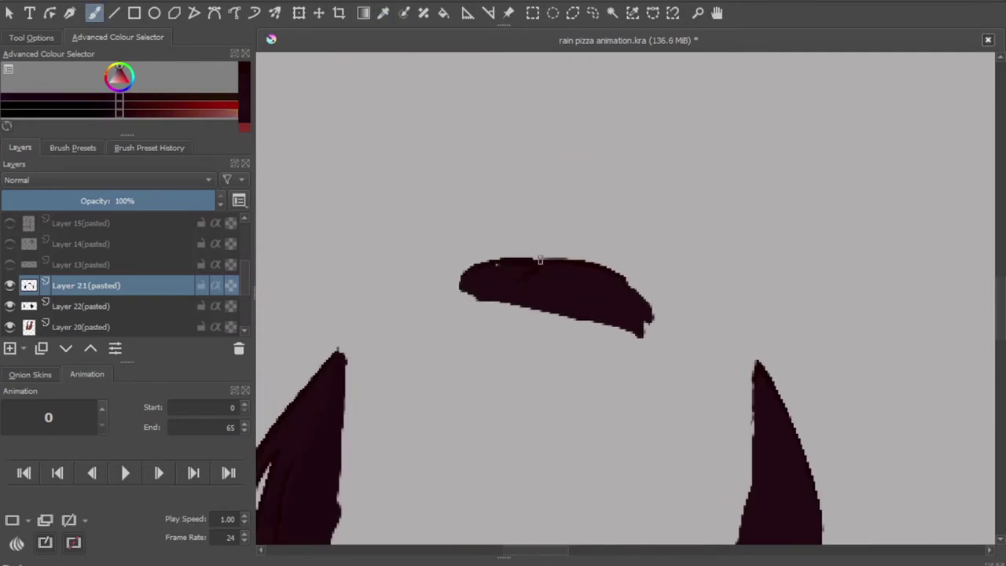
scroll(619, 277, up, 2)
scroll(629, 204, down, 3)
scroll(420, 260, up, 4)
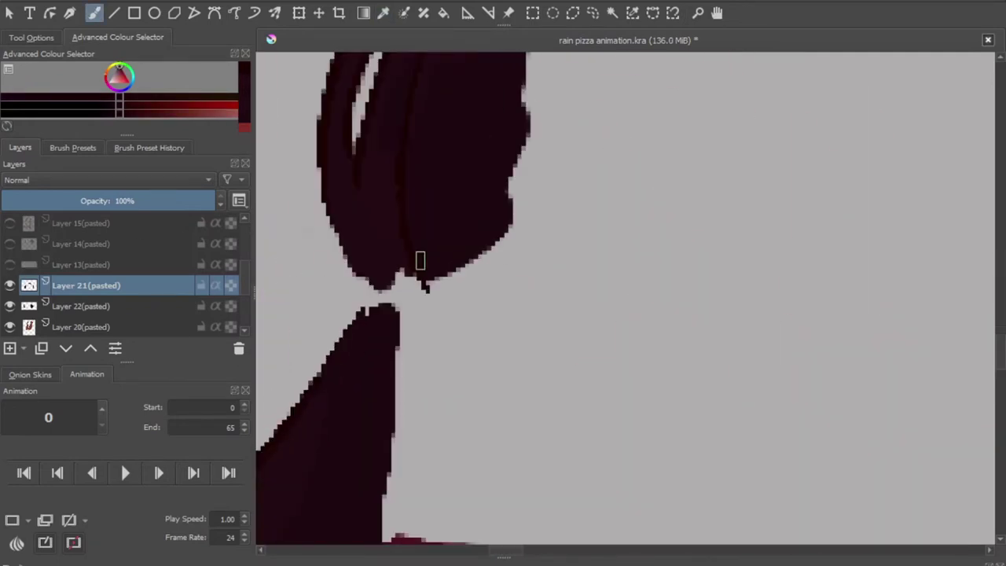
drag(419, 292, 479, 251)
scroll(353, 236, down, 3)
scroll(471, 315, up, 4)
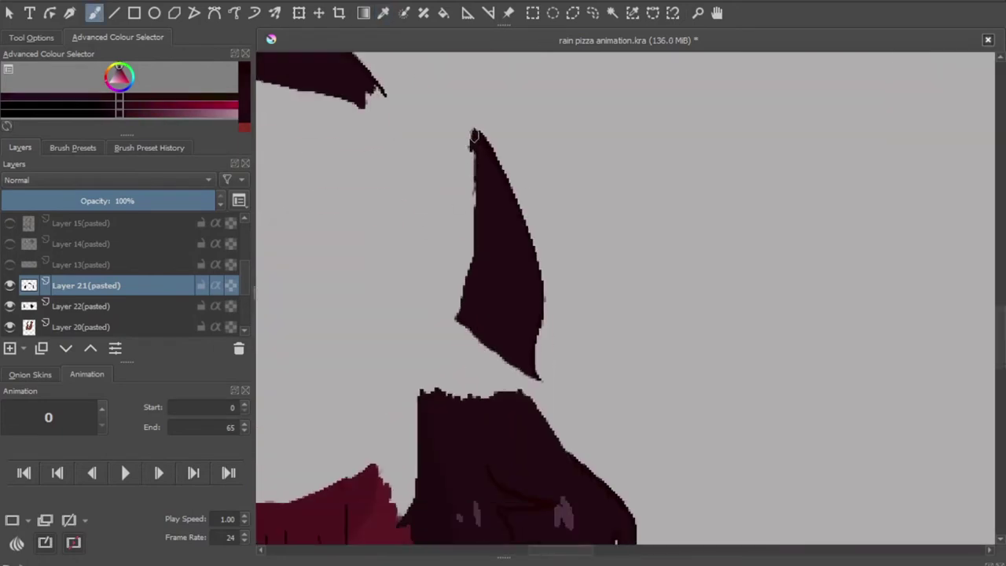
Widen the pointed left and right horns along their inner edges
drag(471, 158, 462, 340)
scroll(462, 340, down, 1)
scroll(456, 314, down, 3)
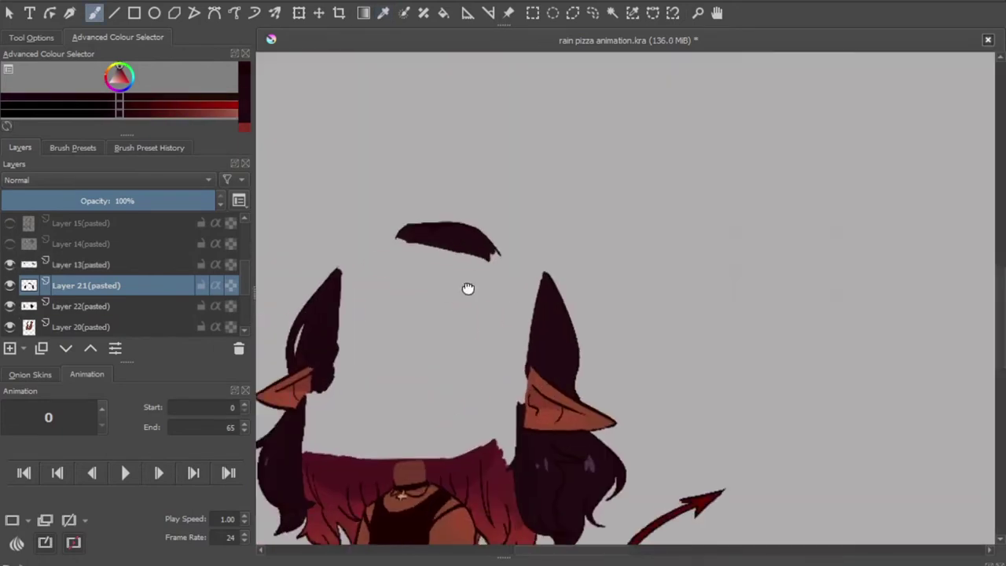
scroll(612, 338, up, 3)
scroll(542, 369, down, 3)
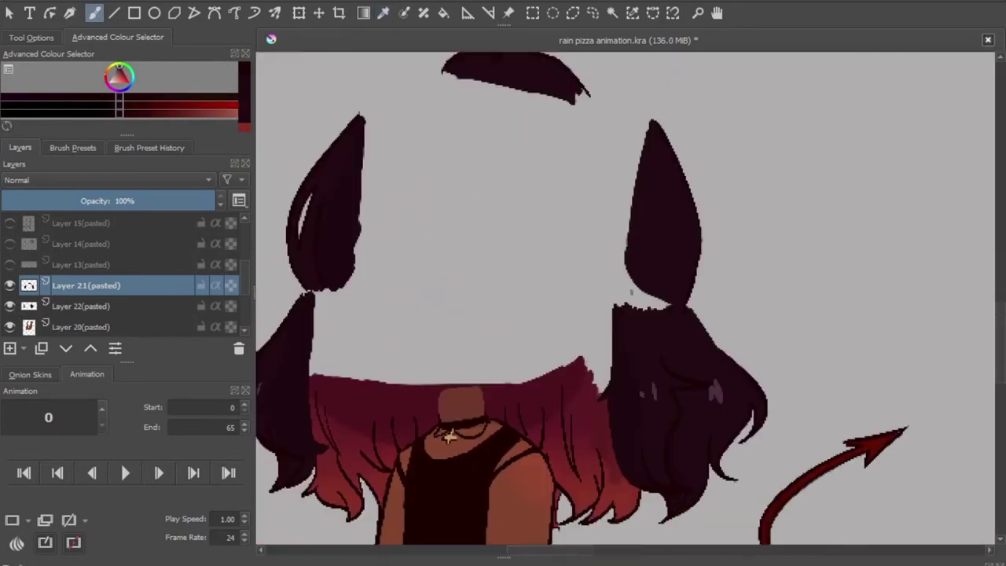
mouse_move(621, 303)
mouse_down()
mouse_move(635, 274)
mouse_move(629, 133)
mouse_up()
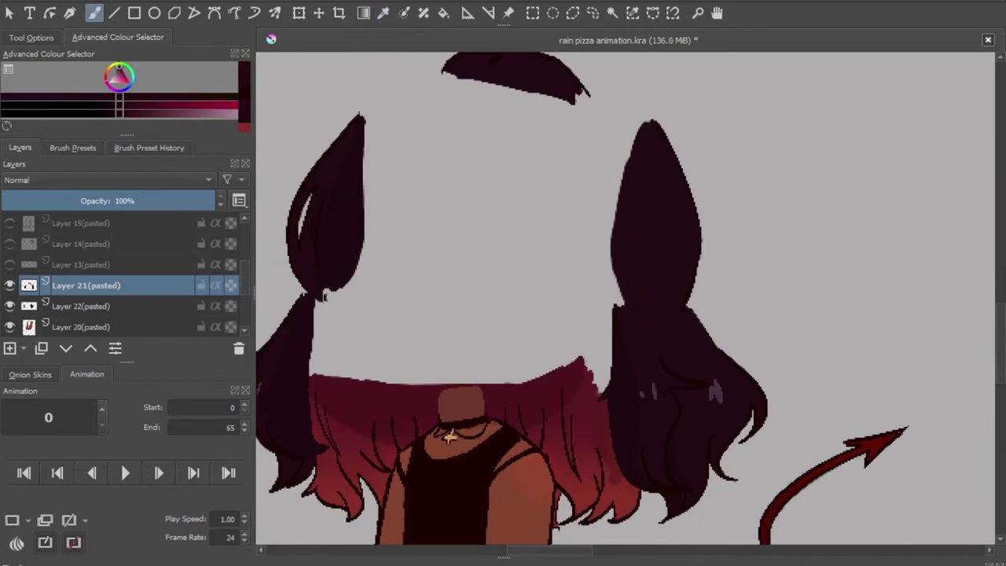
drag(343, 298, 366, 196)
On Layer 22 with the horns hidden, paint a dark patch atop the right hair stub
key(Page_Down)
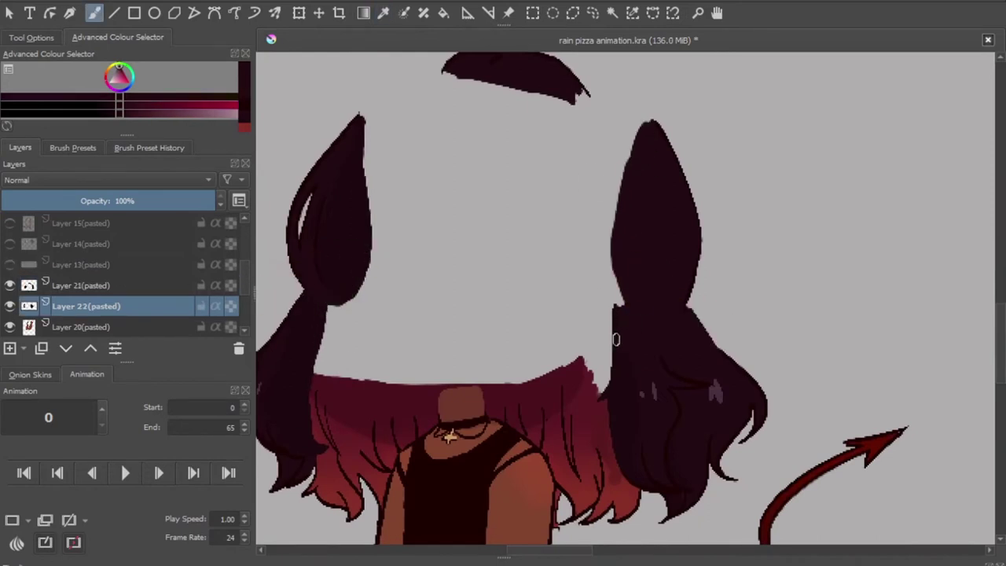
key(ctrl+h)
drag(622, 294, 660, 295)
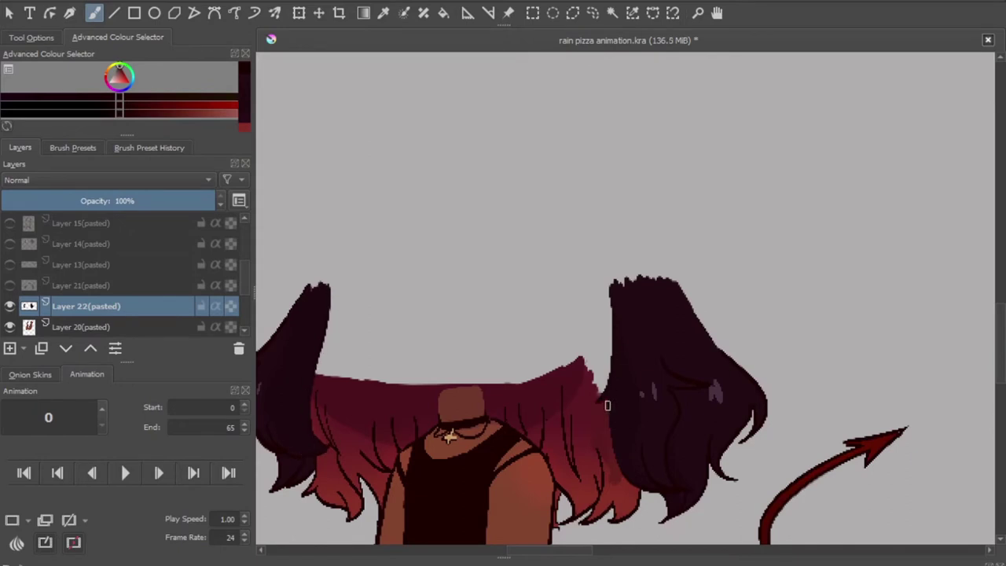
scroll(550, 298, down, 2)
key(ctrl+h)
key(Page_Down)
key(Page_Down)
key(Page_Down)
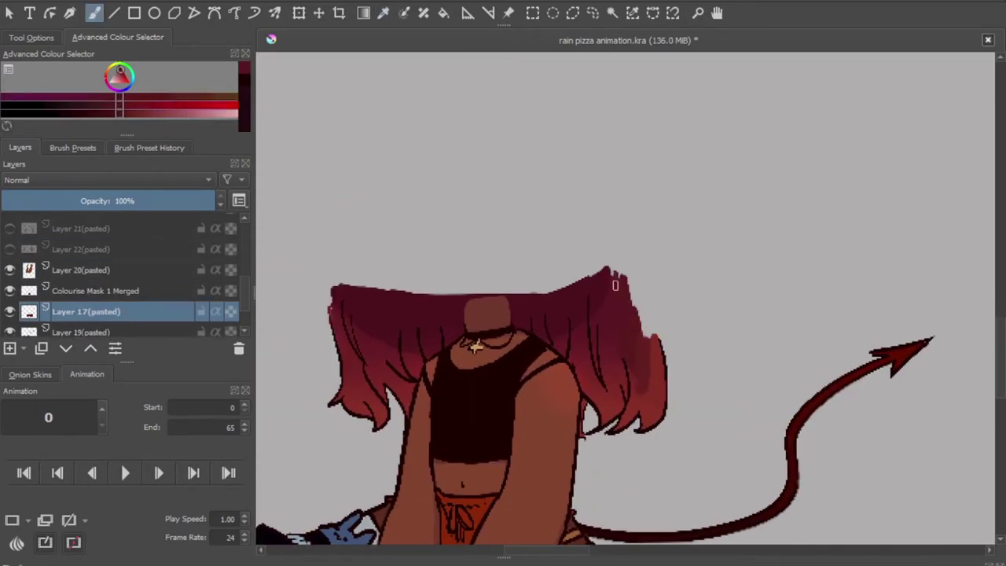
drag(629, 275, 653, 352)
Fill and darken the top of Layer 17's back hair in red, then show the horns and ear layers
click(654, 352)
key(b)
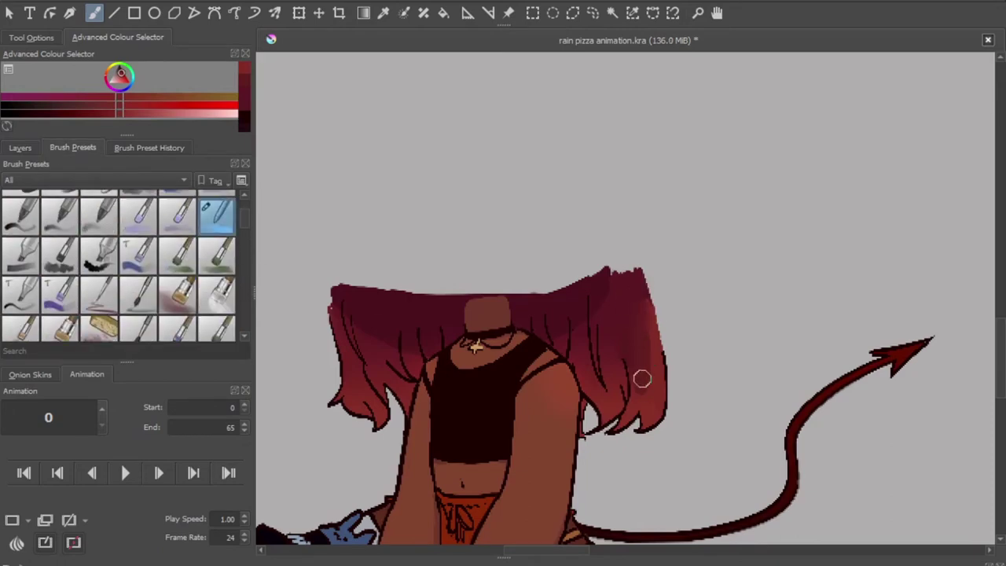
key(/)
drag(652, 271, 660, 349)
drag(636, 260, 613, 276)
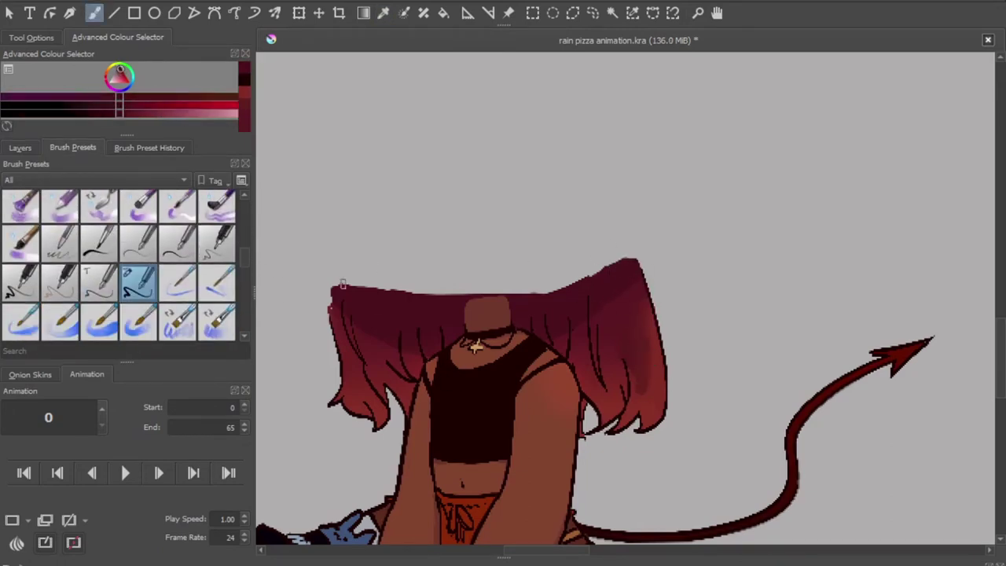
drag(342, 284, 639, 263)
click(19, 147)
click(9, 279)
On Layer 13, extend the ear upward and under the hair, adding orange and a dark edge line
key(plus)
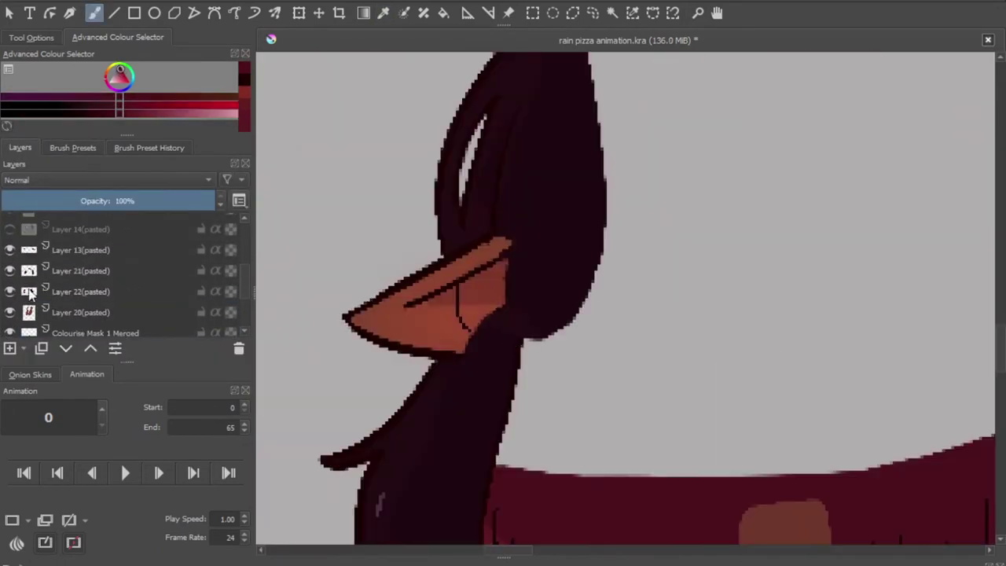
click(80, 250)
drag(507, 227, 550, 287)
mouse_move(554, 235)
mouse_down()
mouse_move(490, 316)
mouse_move(511, 320)
mouse_move(516, 348)
mouse_move(463, 361)
mouse_up()
key(m)
mouse_move(597, 161)
mouse_down()
mouse_move(577, 280)
mouse_move(568, 216)
mouse_up()
ctrl+click(582, 150)
drag(556, 176, 550, 345)
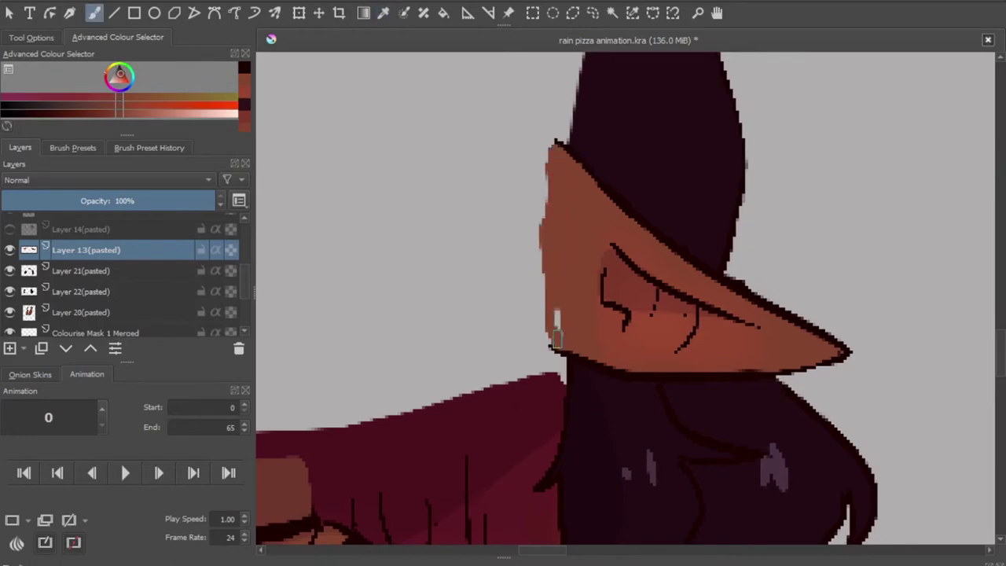
scroll(754, 362, down, 5)
Add a new eye layer, fill in the left eye-white, and paint the right eye larger in dark red
click(11, 232)
scroll(550, 330, up, 5)
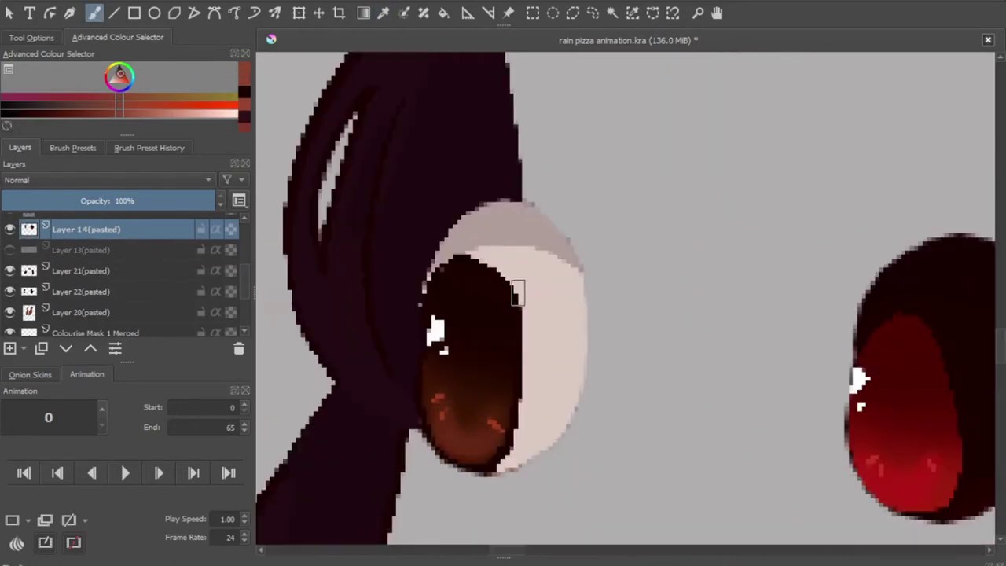
key(Insert)
ctrl+click(426, 291)
drag(427, 292, 572, 382)
drag(683, 298, 506, 271)
ctrl+click(652, 236)
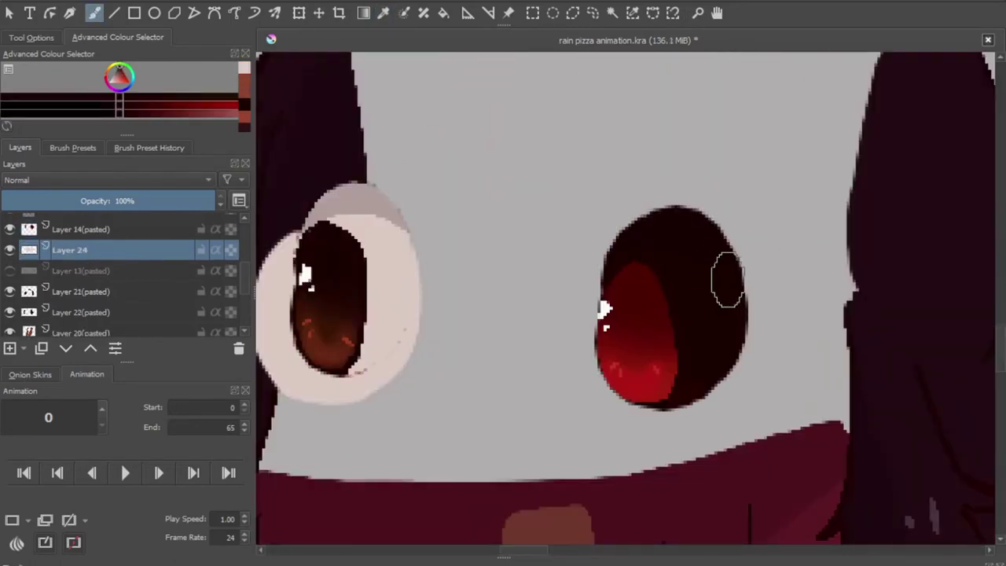
mouse_move(726, 278)
mouse_down()
mouse_move(710, 406)
mouse_move(676, 413)
mouse_up()
key(p)
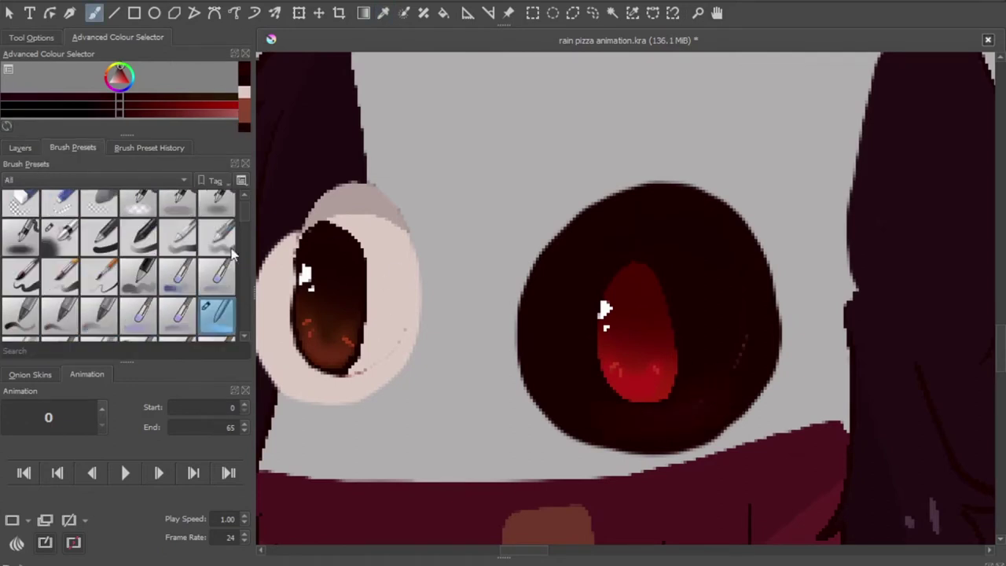
Hide the pupil layer to check the eyes, then show it again and enlarge the brush
click(20, 148)
click(197, 204)
click(72, 148)
key(b)
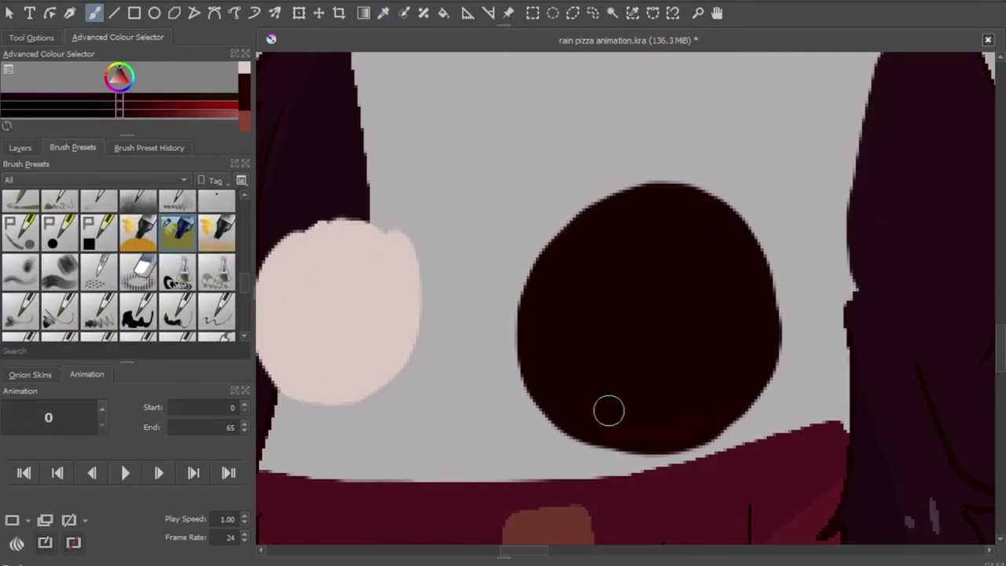
click(20, 148)
click(94, 229)
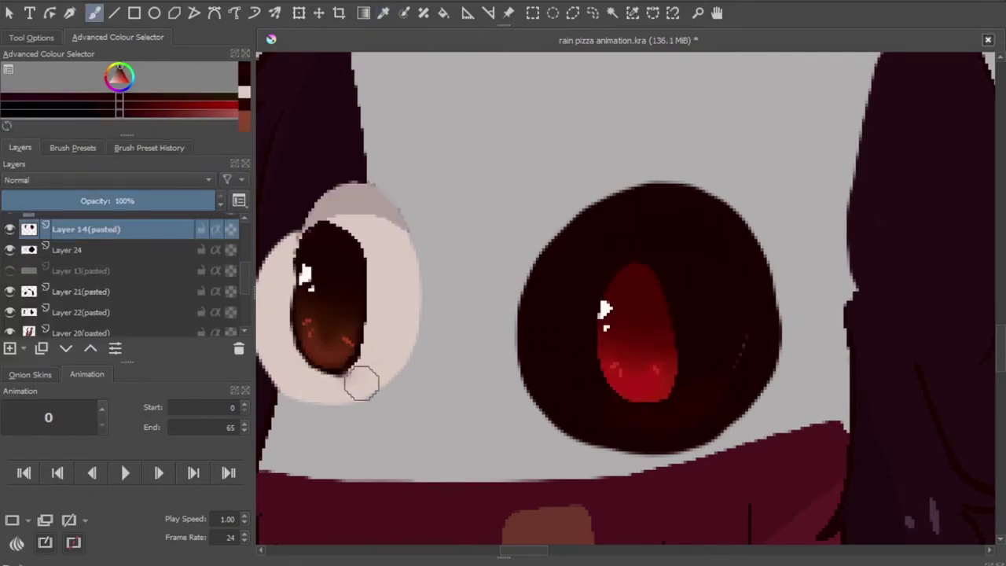
key(slash)
On Layer 24, paint the light pink eye-white larger around the eye and sample the dark red
click(20, 148)
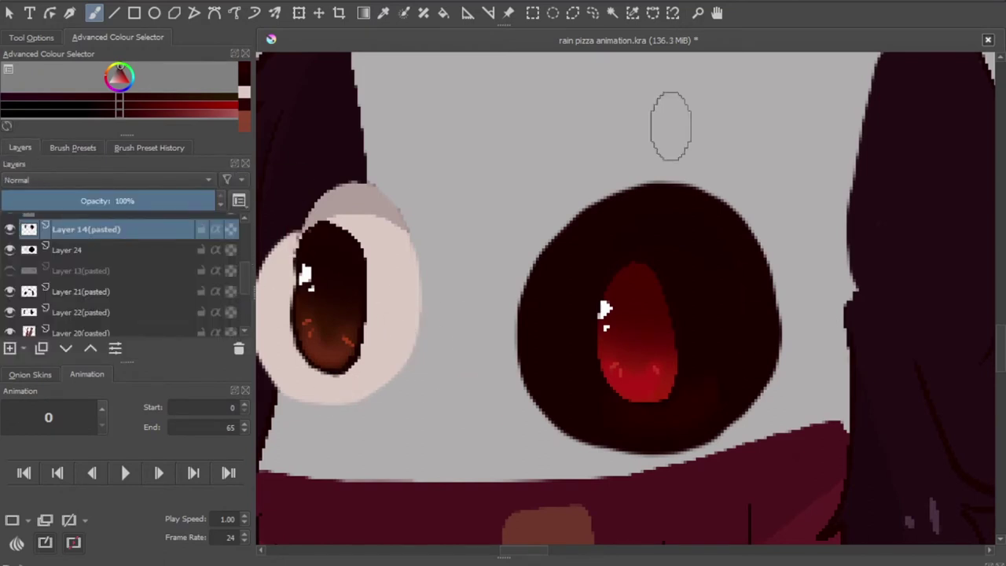
key(Page_Down)
ctrl+click(330, 193)
drag(330, 192, 314, 202)
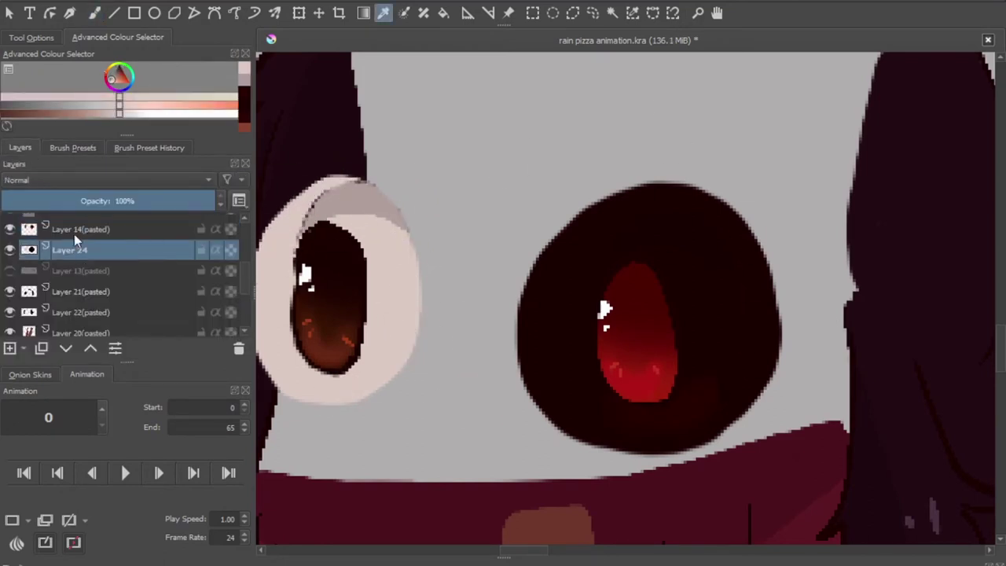
click(78, 229)
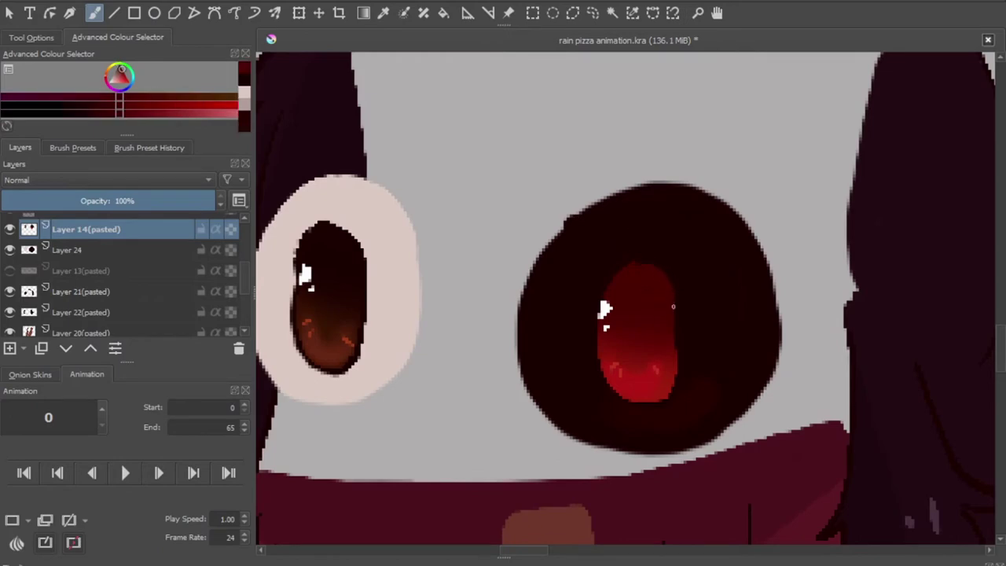
ctrl+click(345, 237)
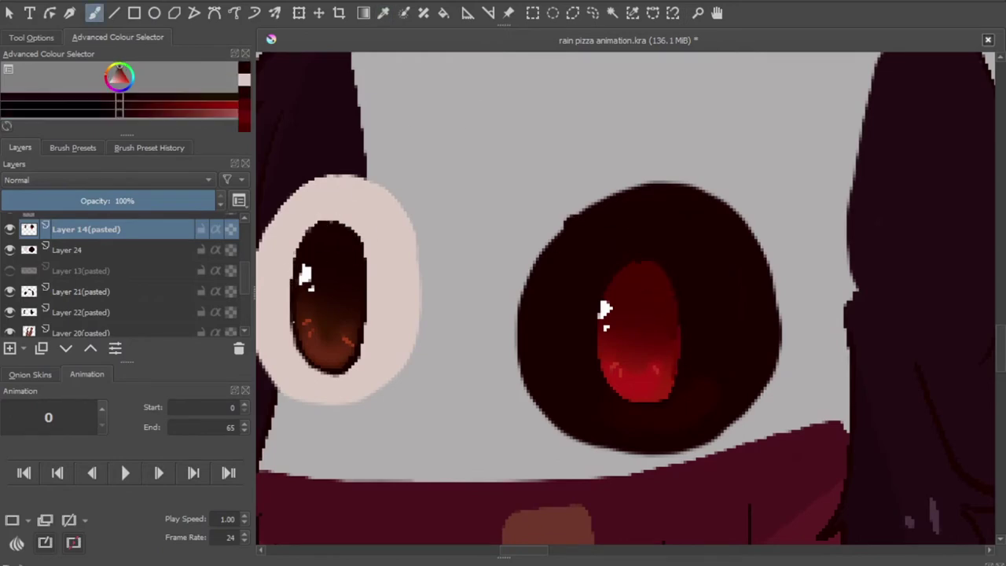
Return to the Ink_tilt_20 brush with light pink and merge the pupil layer down into Layer 24
key(slash)
key(x)
key(slash)
scroll(561, 207, down, 3)
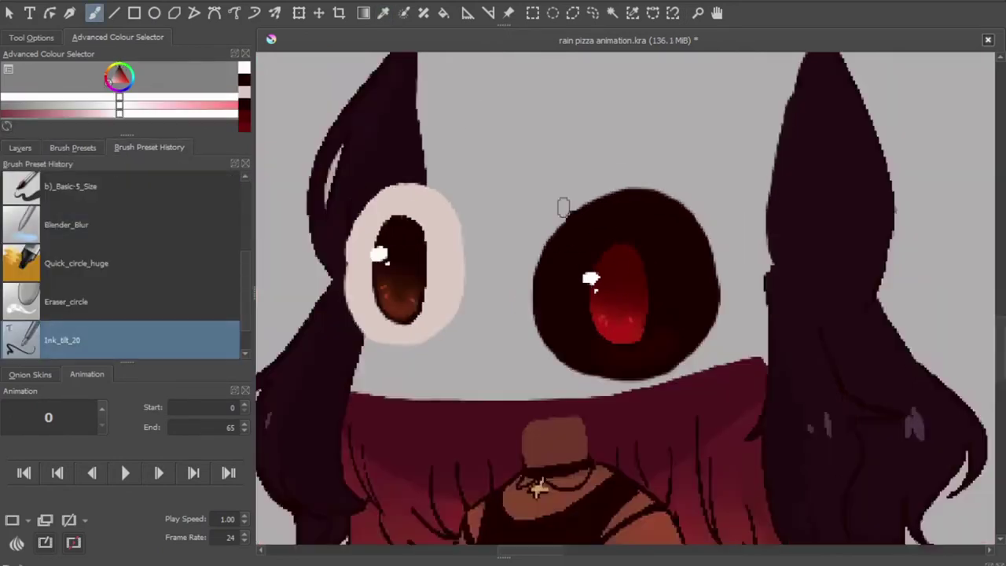
click(19, 147)
key(ctrl+e)
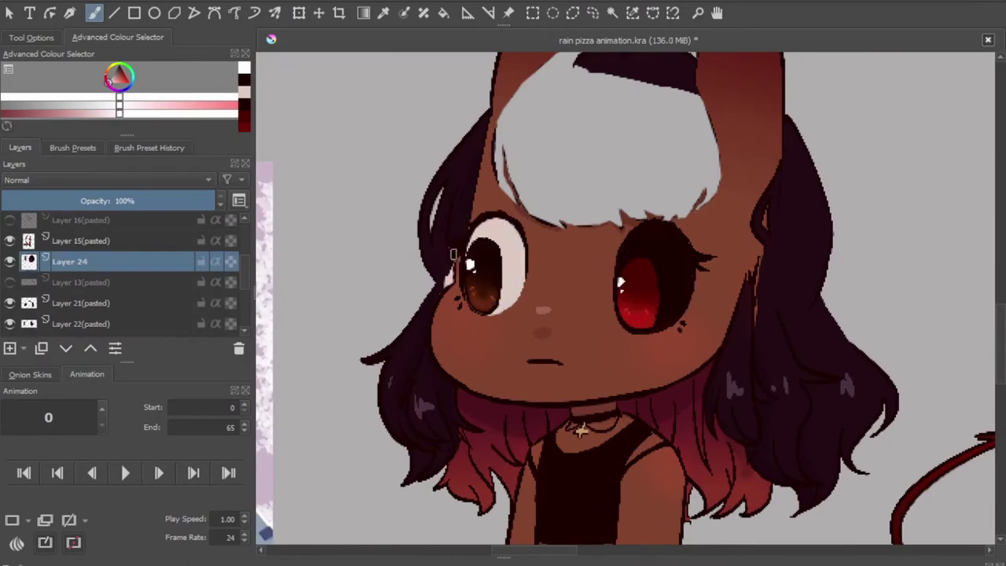
Select the face layer, Layer 15 (pasted), and isolate it
shift+click(10, 240)
click(79, 241)
scroll(443, 290, up, 3)
scroll(443, 289, up, 3)
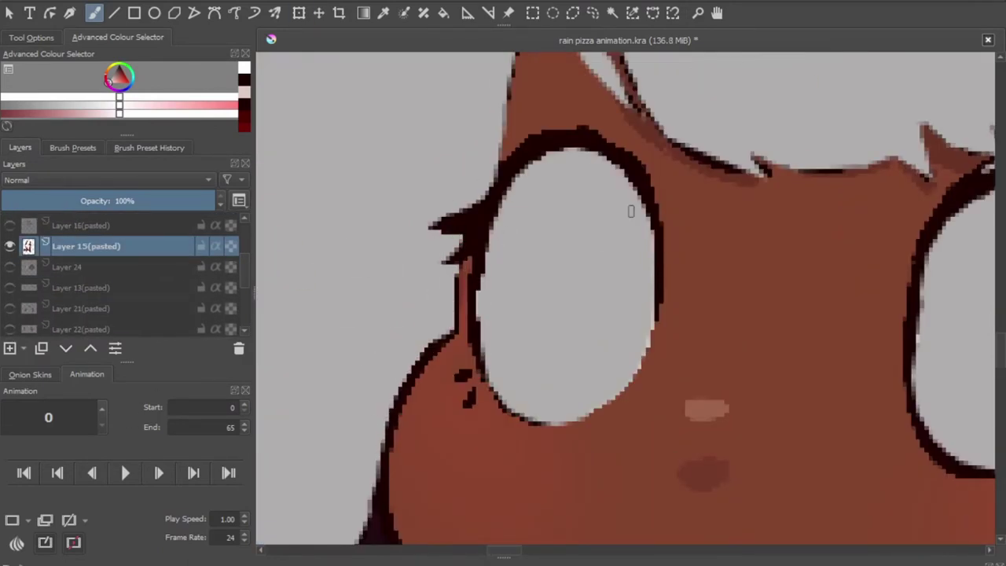
scroll(629, 373, down, 2)
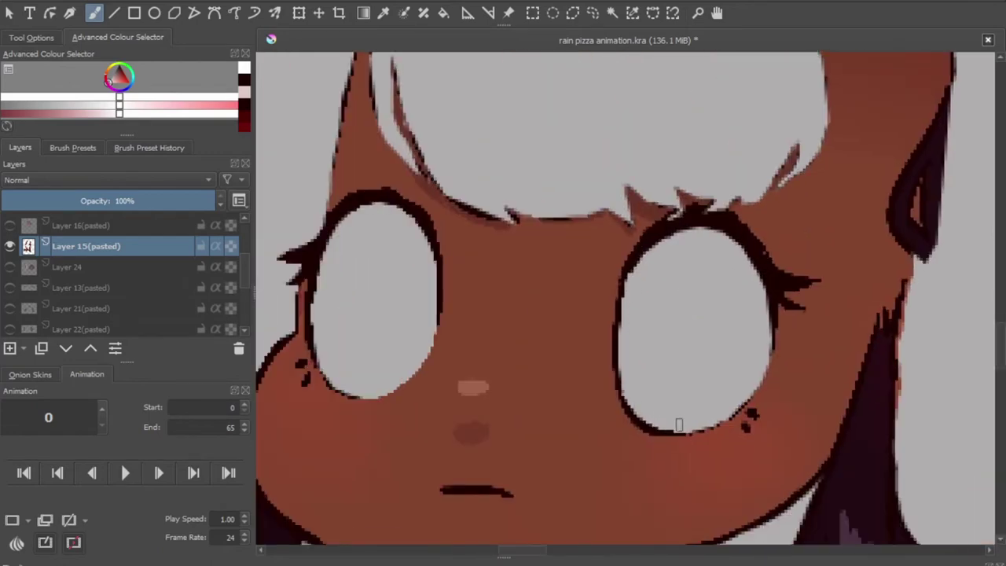
scroll(501, 169, down, 3)
scroll(503, 314, up, 2)
Freehand-select the hair strands left and right of the face and paste them as a new layer
click(593, 13)
drag(427, 231, 503, 346)
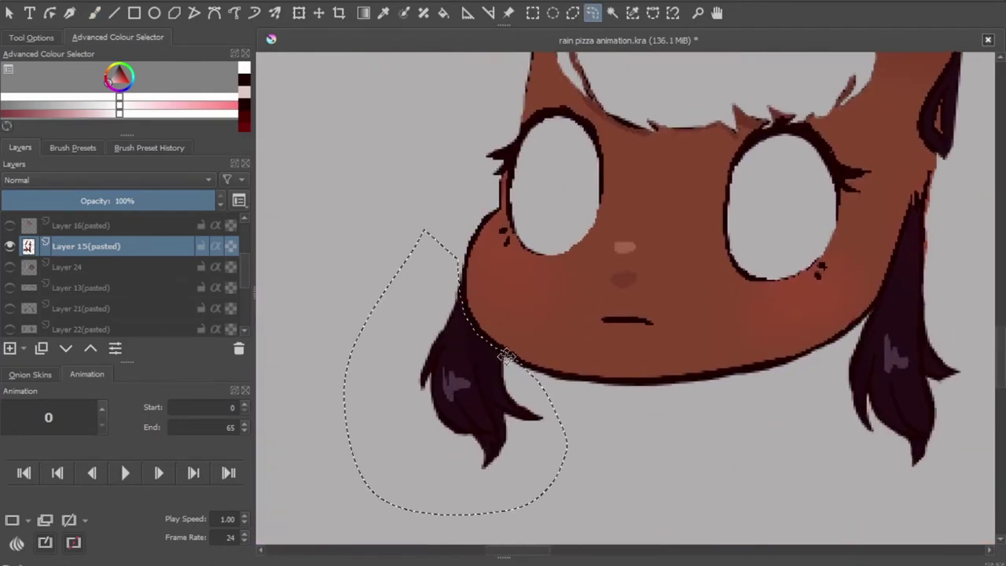
scroll(658, 349, up, 2)
drag(570, 464, 707, 336)
scroll(755, 275, down, 2)
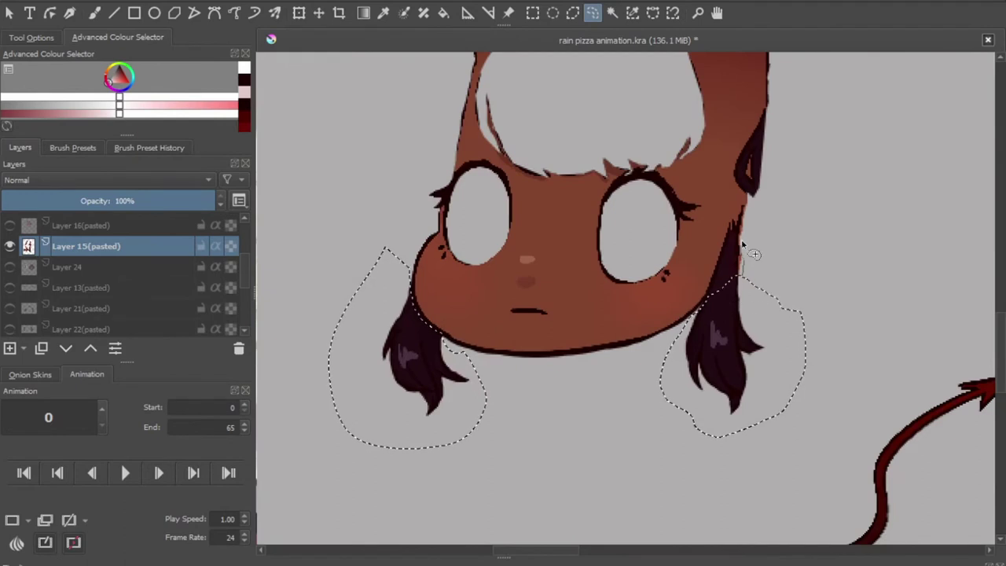
key(ctrl+j)
key(ctrl+shift+a)
scroll(505, 361, up, 1)
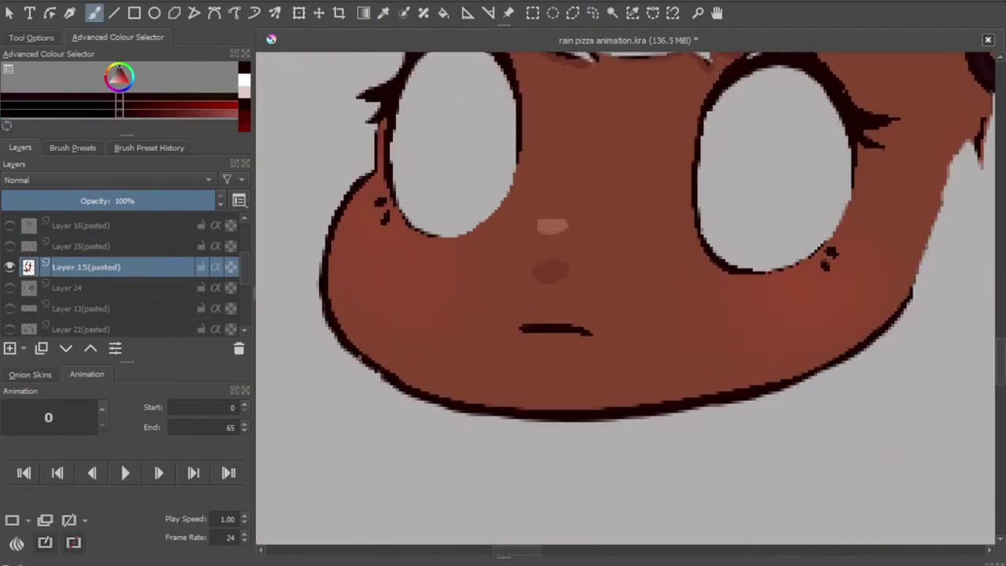
Paint the face's skin colour over the dark lines at the hair edge
key(b)
scroll(504, 361, up, 2)
drag(437, 283, 454, 235)
ctrl+click(450, 280)
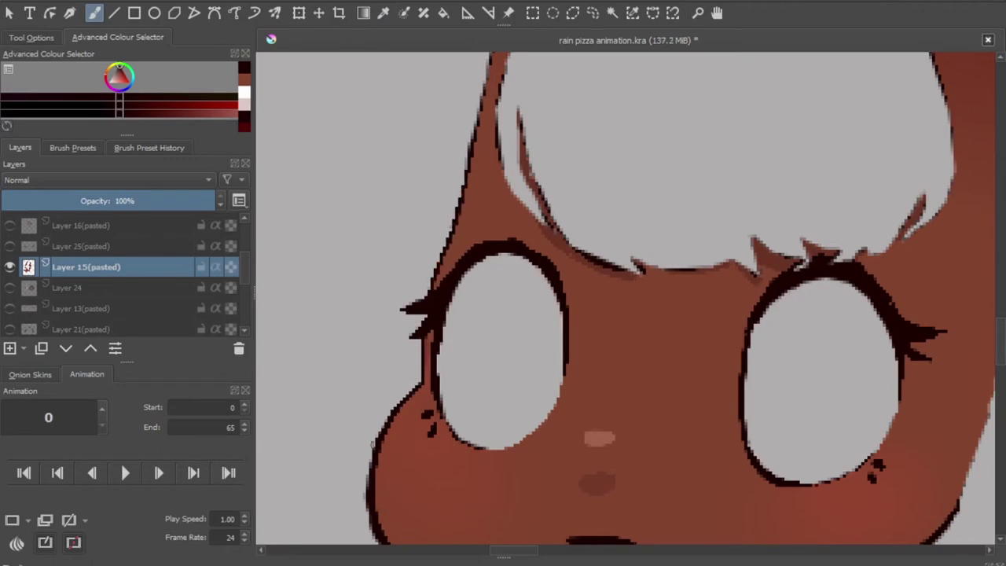
scroll(381, 411, up, 1)
scroll(569, 332, down, 2)
scroll(568, 333, up, 2)
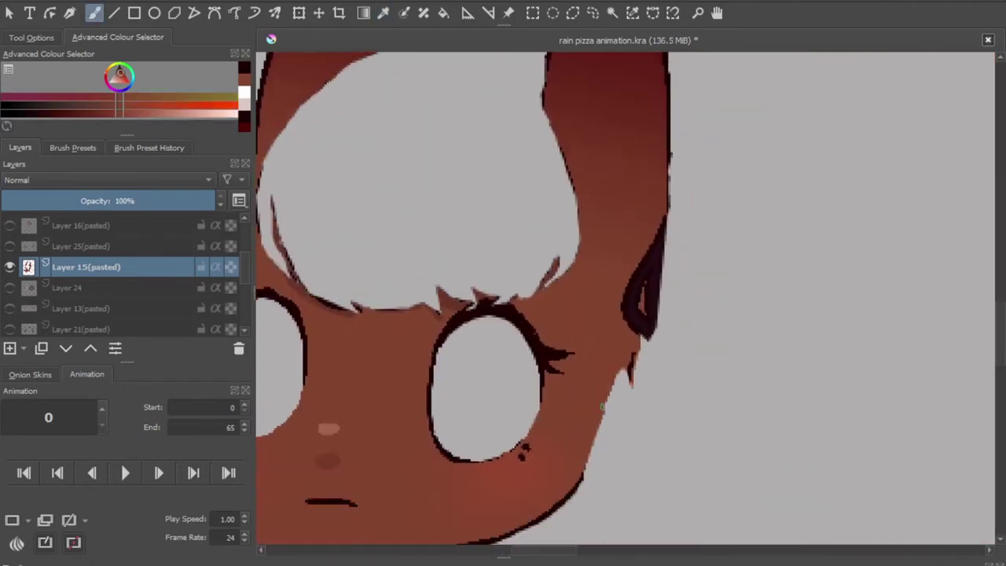
Sample skin and darker brown tones and paint over where the bangs covered the head
ctrl+click(590, 465)
scroll(566, 417, down, 1)
scroll(534, 374, up, 1)
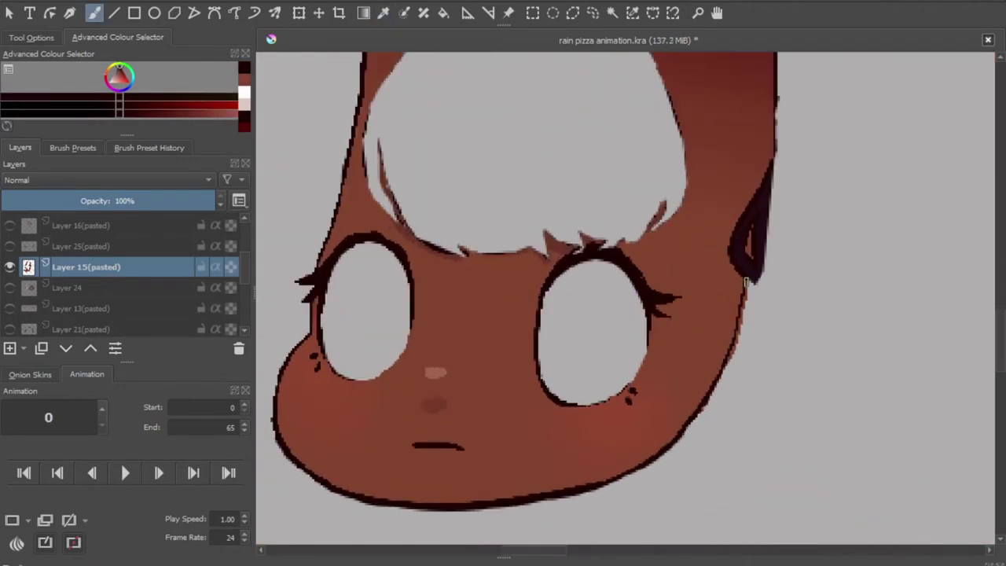
ctrl+click(684, 408)
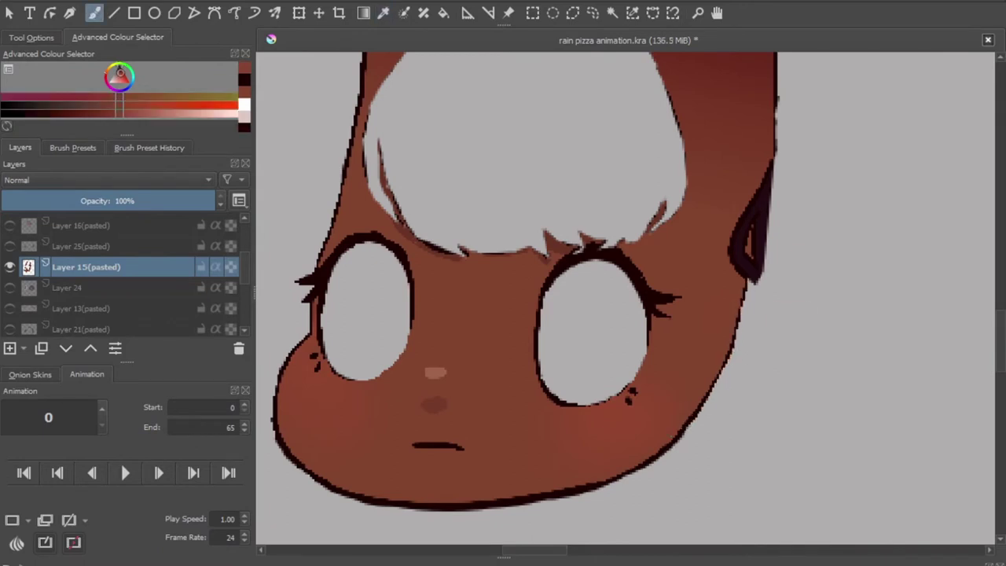
ctrl+click(595, 489)
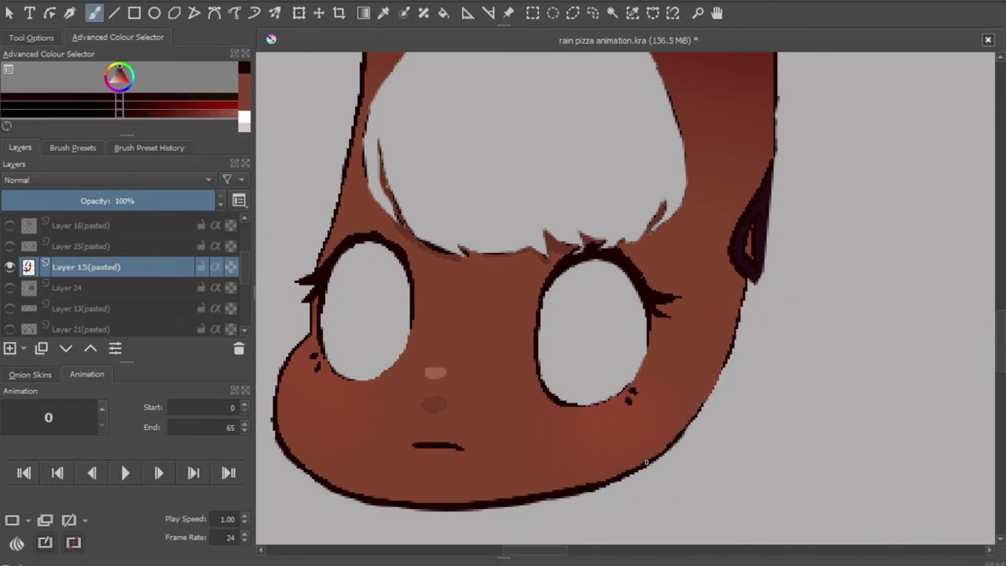
scroll(417, 382, down, 1)
ctrl+click(418, 382)
mouse_move(418, 382)
mouse_down()
mouse_move(416, 370)
mouse_move(532, 386)
mouse_move(436, 316)
mouse_move(586, 314)
mouse_up()
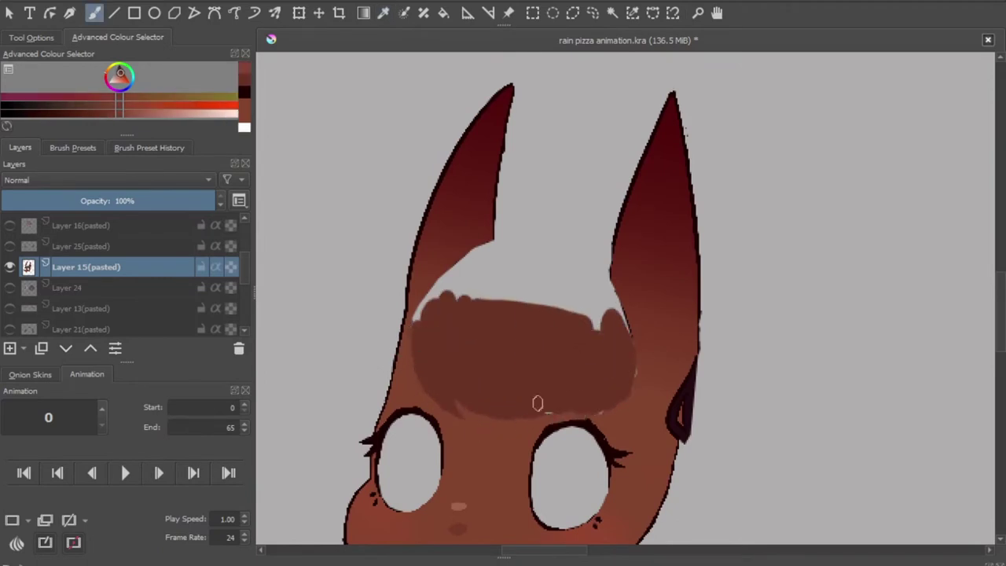
Fill the white gaps at the base of both ears with matching red shades
ctrl+click(483, 247)
mouse_move(483, 247)
mouse_down()
mouse_move(448, 269)
mouse_move(487, 252)
mouse_move(495, 291)
mouse_up()
ctrl+click(448, 270)
drag(613, 260, 609, 330)
drag(472, 298, 589, 299)
scroll(539, 236, down, 1)
Paint dark red outline strokes on the ear with the Ink_tilt_20 brush
click(149, 147)
click(66, 224)
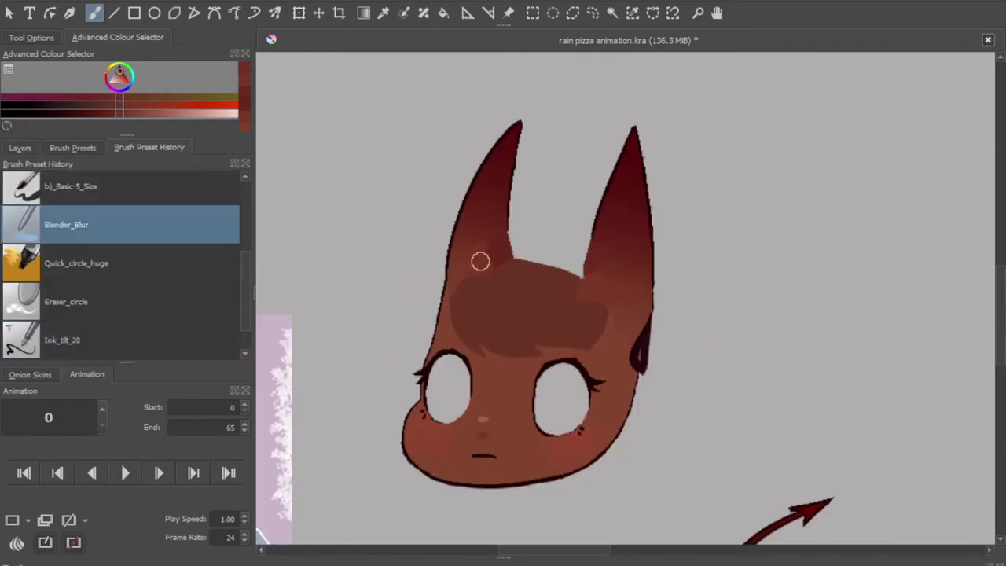
key(slash)
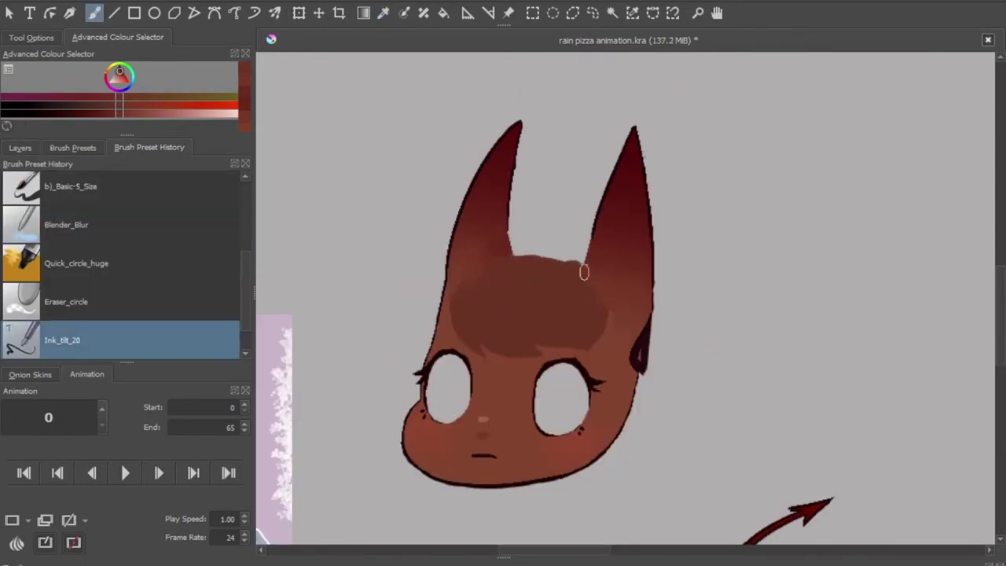
ctrl+click(509, 227)
scroll(632, 288, up, 2)
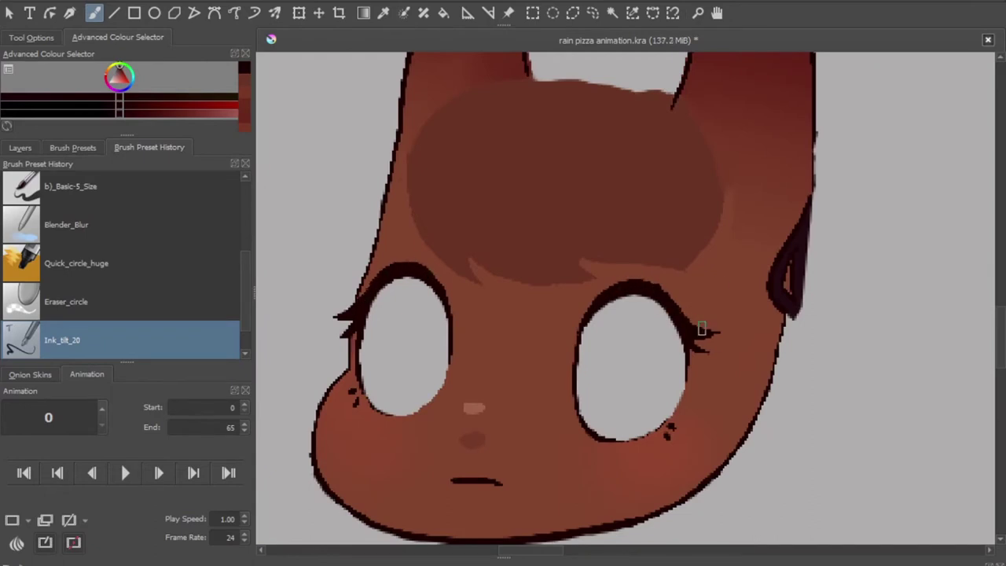
scroll(357, 358, down, 3)
scroll(566, 315, up, 5)
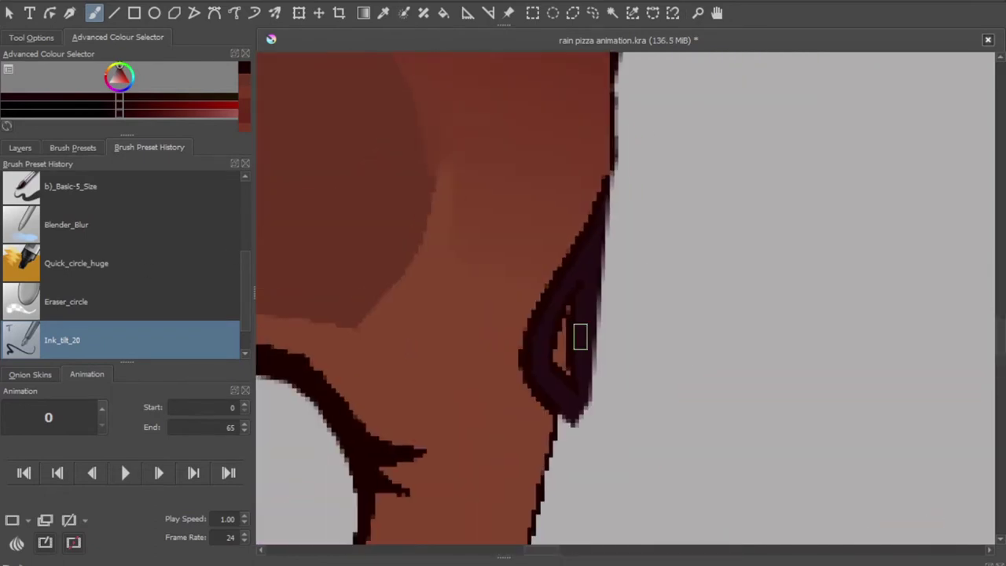
drag(620, 161, 589, 353)
drag(613, 252, 573, 448)
scroll(406, 199, down, 4)
Show the separated hair layer and hide the face layer
drag(405, 199, 488, 182)
click(20, 148)
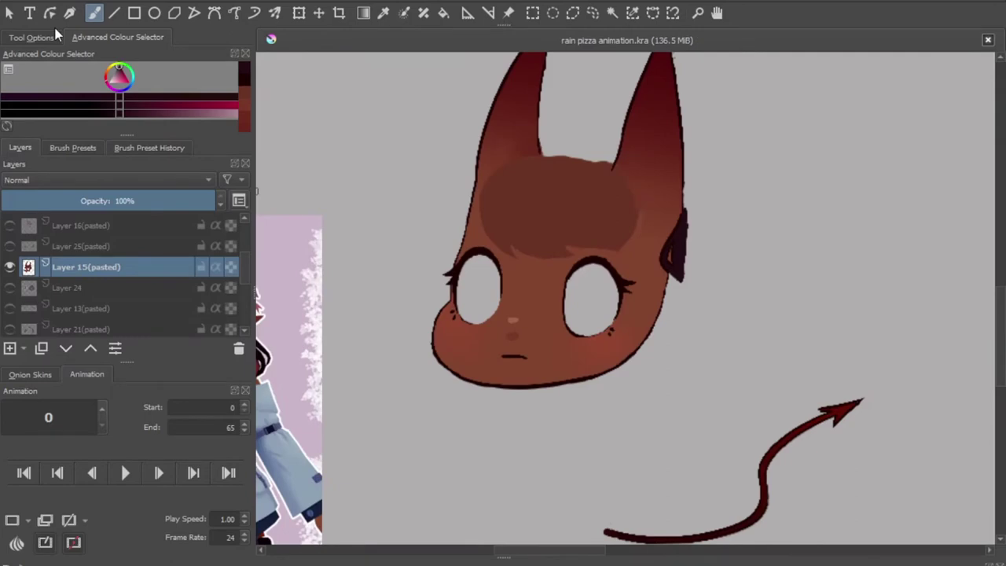
scroll(448, 314, up, 3)
scroll(595, 225, down, 3)
scroll(554, 280, up, 3)
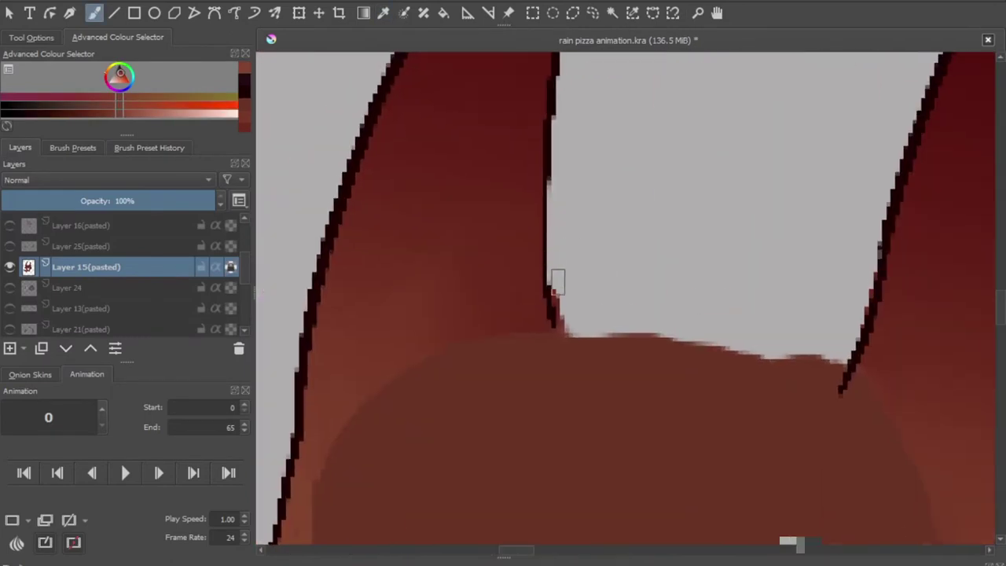
scroll(554, 281, down, 3)
click(9, 246)
scroll(615, 449, up, 3)
click(10, 266)
scroll(495, 314, up, 4)
On the separated hair layer, fill out the strand with its dark hair colour
click(87, 246)
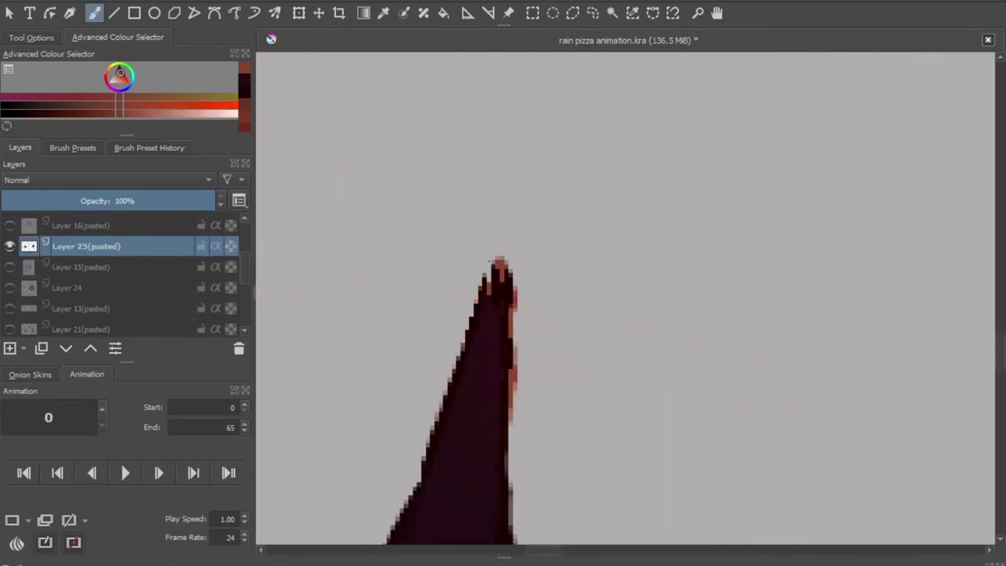
scroll(506, 438, down, 3)
ctrl+click(469, 268)
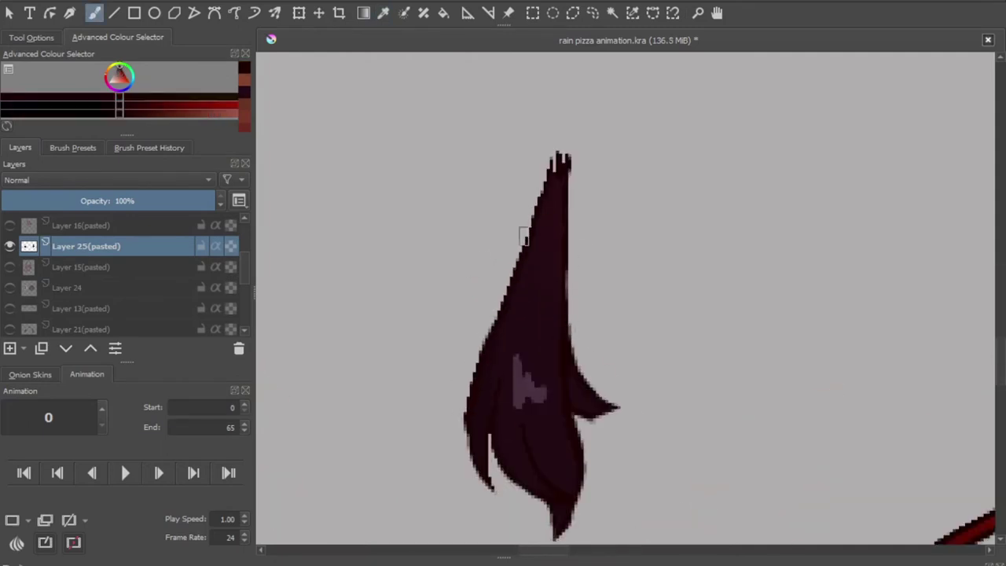
scroll(587, 391, down, 3)
scroll(549, 393, up, 3)
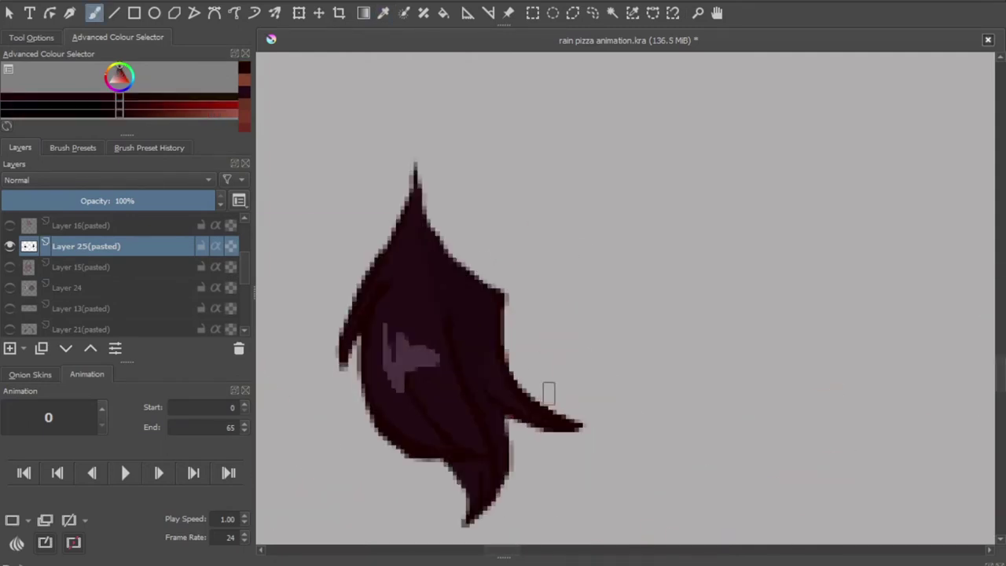
mouse_move(369, 267)
mouse_down()
mouse_move(461, 265)
mouse_move(422, 139)
mouse_move(492, 275)
mouse_up()
scroll(329, 348, down, 3)
Lasso the ear, copy it and paste it as its own new layer
drag(597, 279, 598, 279)
key(ctrl+c)
click(118, 287)
key(ctrl+v)
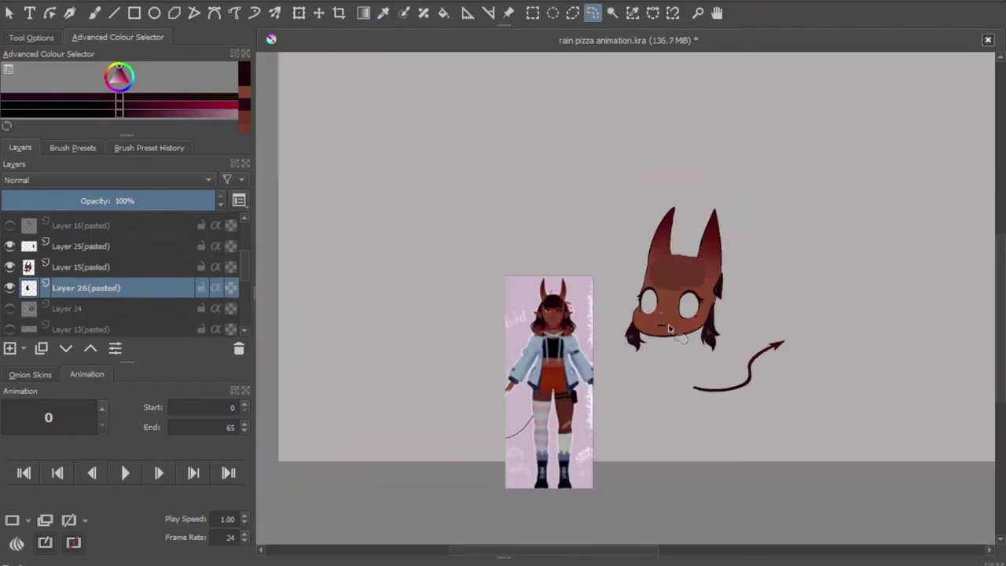
Darken the bow's left edge and bottom tip with its outline colour
scroll(492, 447, up, 5)
ctrl+click(492, 446)
drag(492, 446, 495, 523)
drag(424, 196, 424, 299)
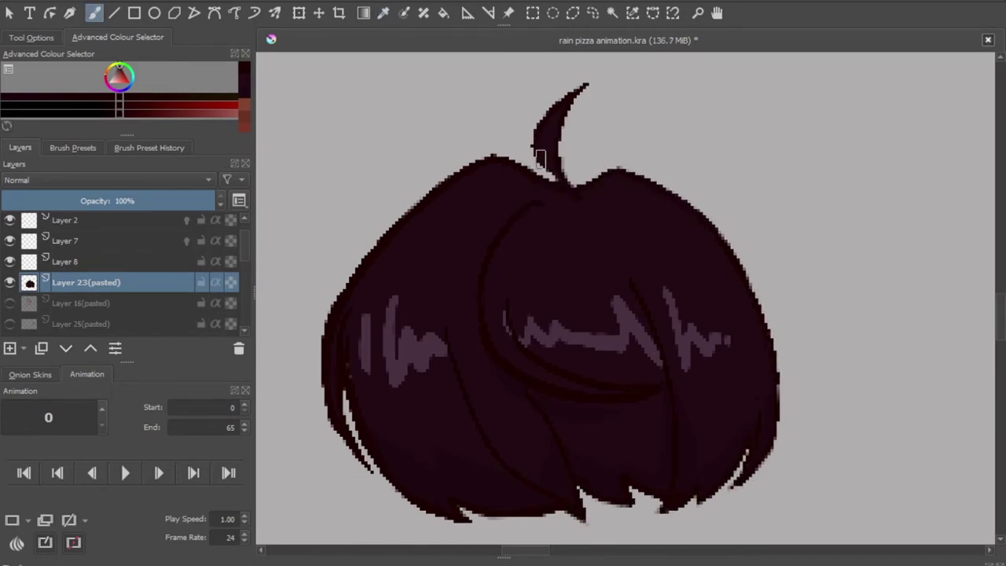
Make the hidden part layers visible again
scroll(589, 146, down, 5)
scroll(118, 275, down, 1)
click(10, 243)
scroll(518, 197, up, 5)
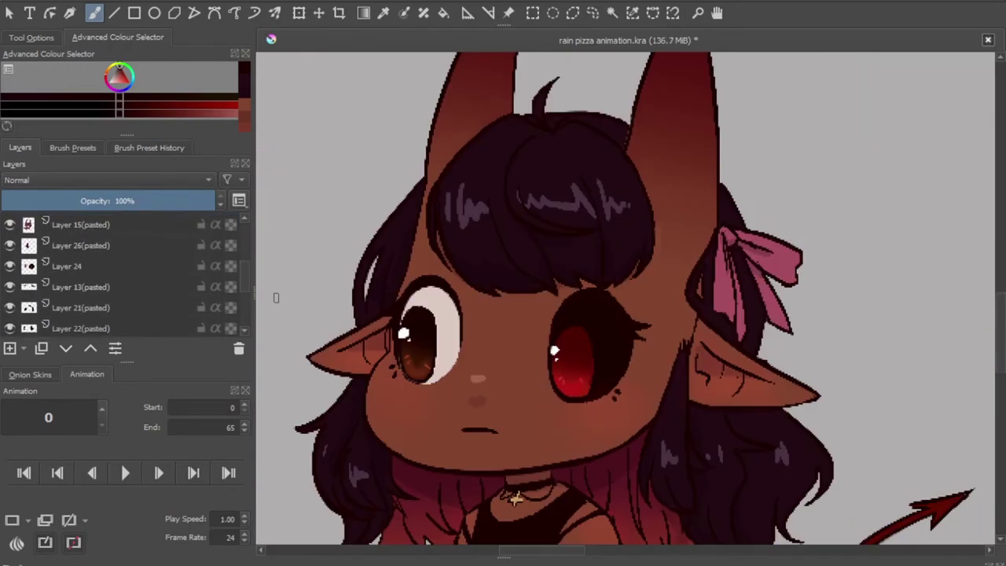
Select the face layer, sample the red skin tone and switch to the transform tool
click(28, 285)
ctrl+click(707, 322)
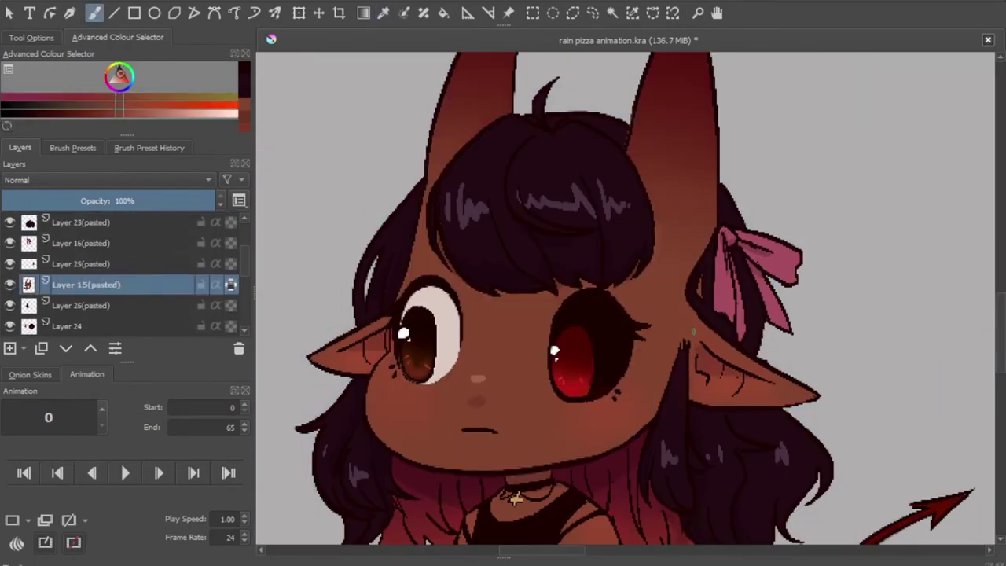
scroll(409, 403, up, 2)
scroll(435, 308, down, 2)
key(t)
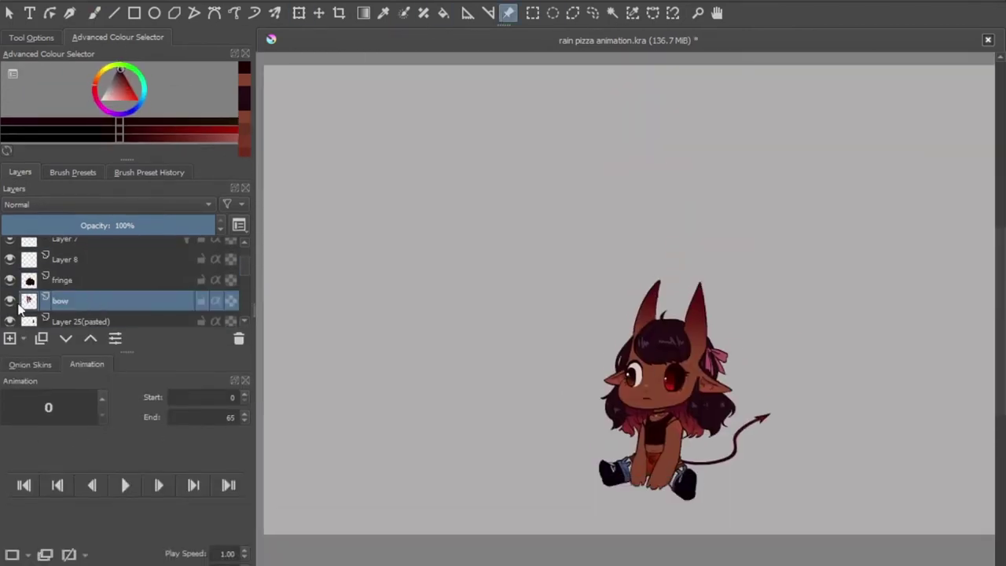
Move the face layer below left hair, hide a hair layer, and select the tail layer
drag(79, 267, 70, 309)
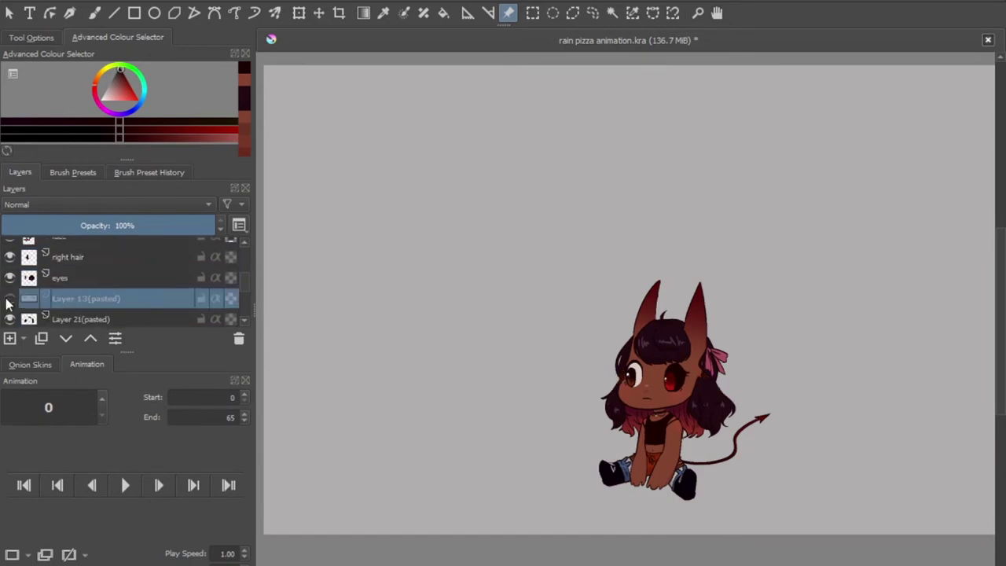
click(10, 286)
click(83, 303)
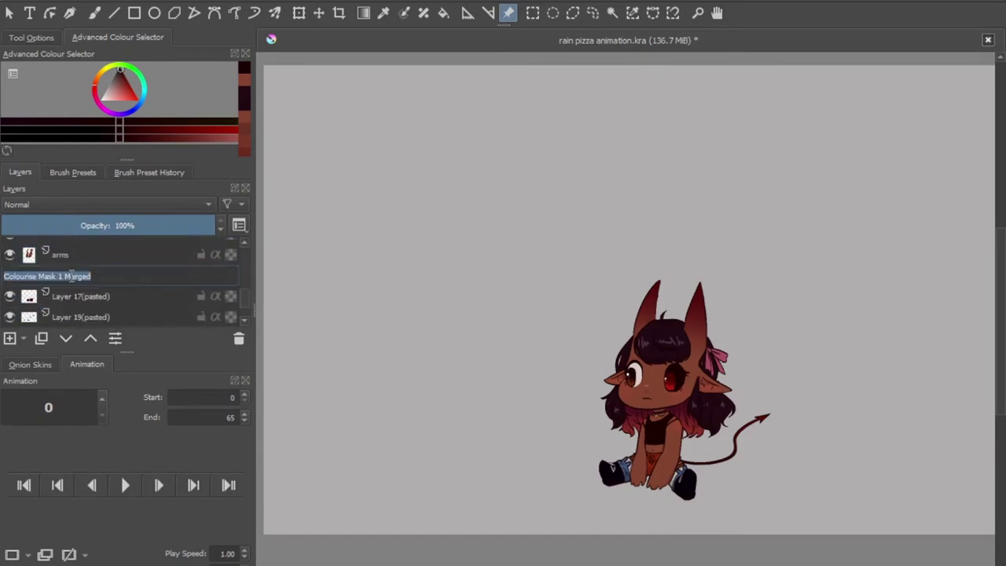
scroll(116, 290, down, 2)
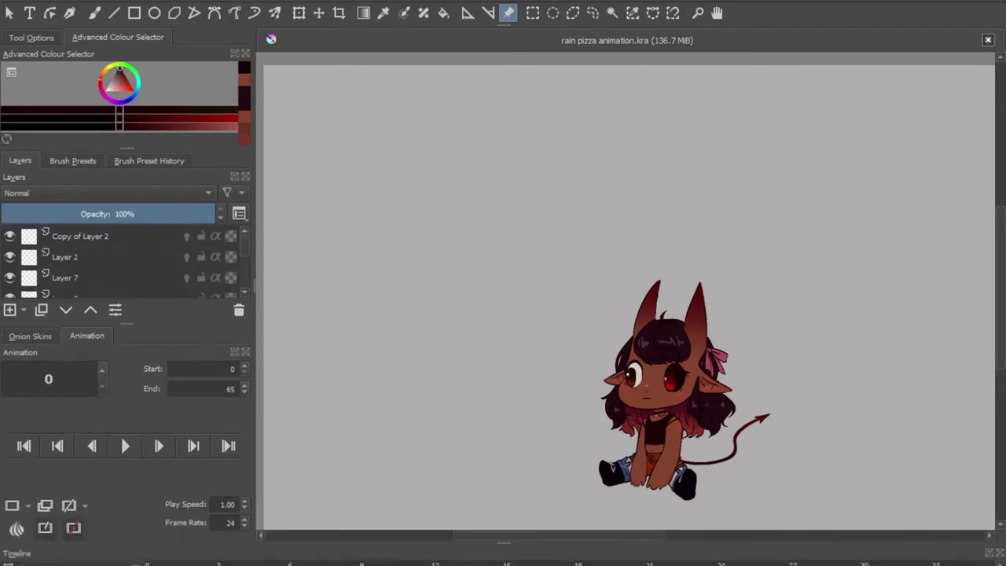
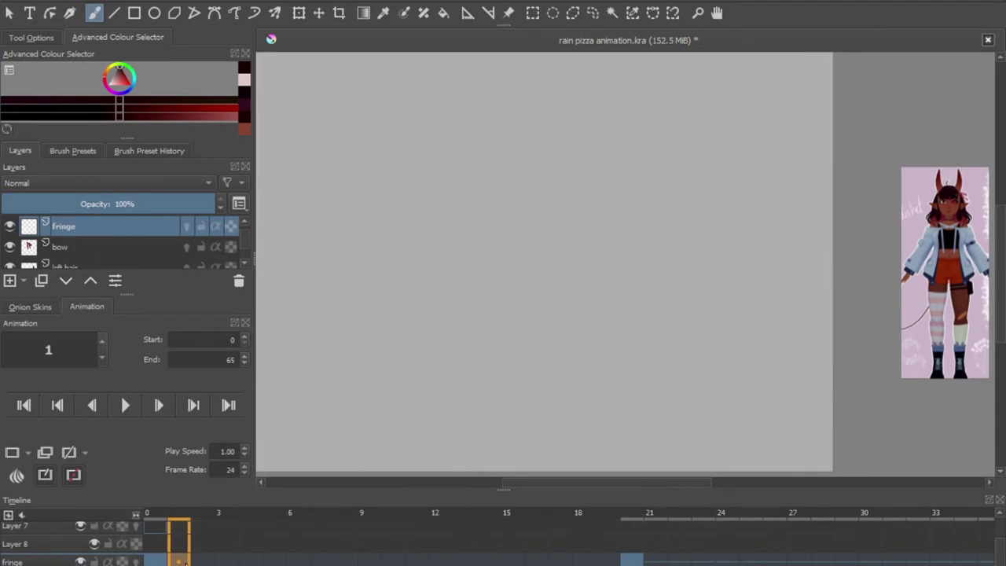
Step down to the back hair layers and enlarge the layer list and drawing area
key(Page_Down)
key(Page_Down)
key(Page_Down)
key(Page_Down)
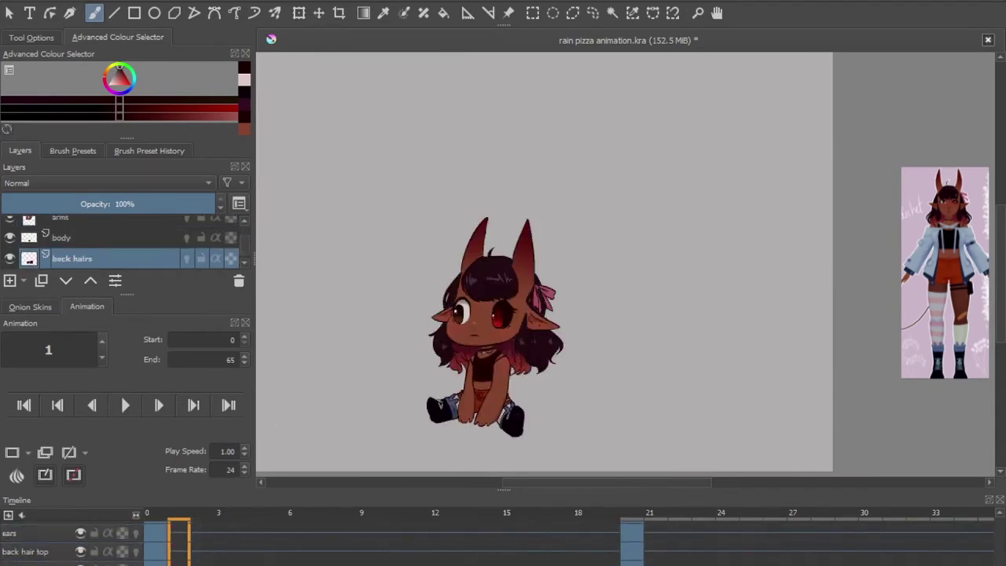
key(Page_Down)
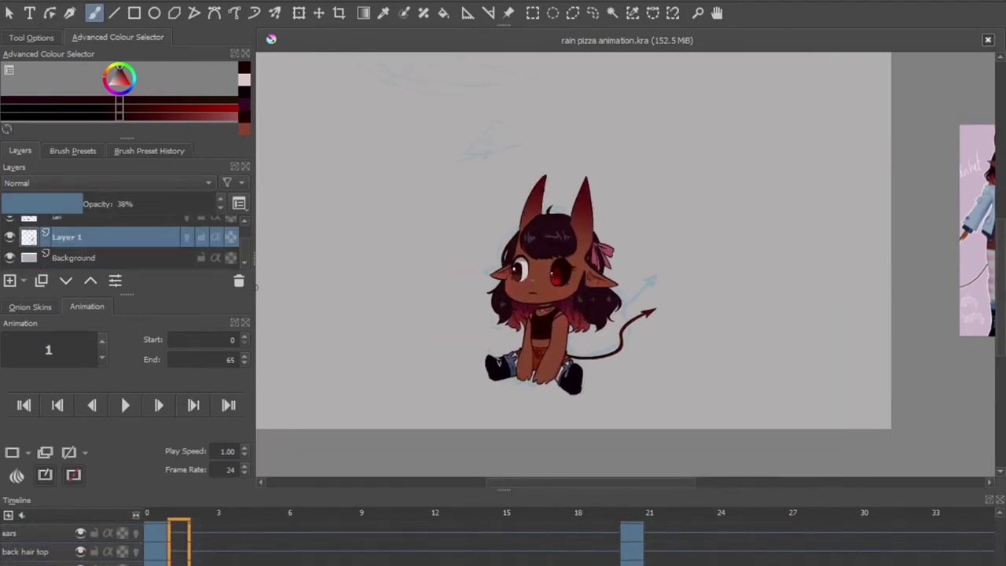
mouse_move(47, 325)
mouse_down()
mouse_move(86, 267)
mouse_move(79, 240)
mouse_move(229, 225)
mouse_up()
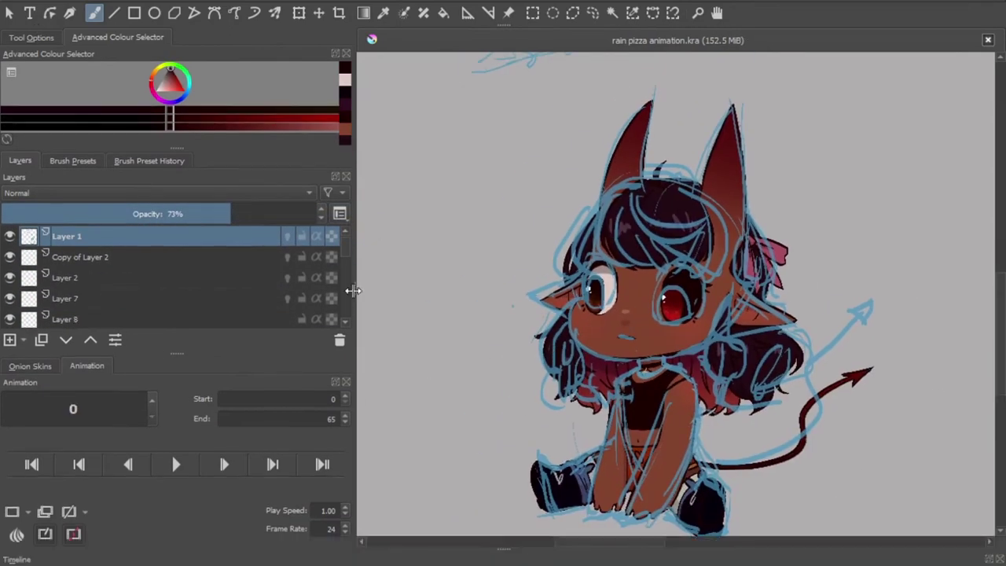
drag(353, 290, 255, 290)
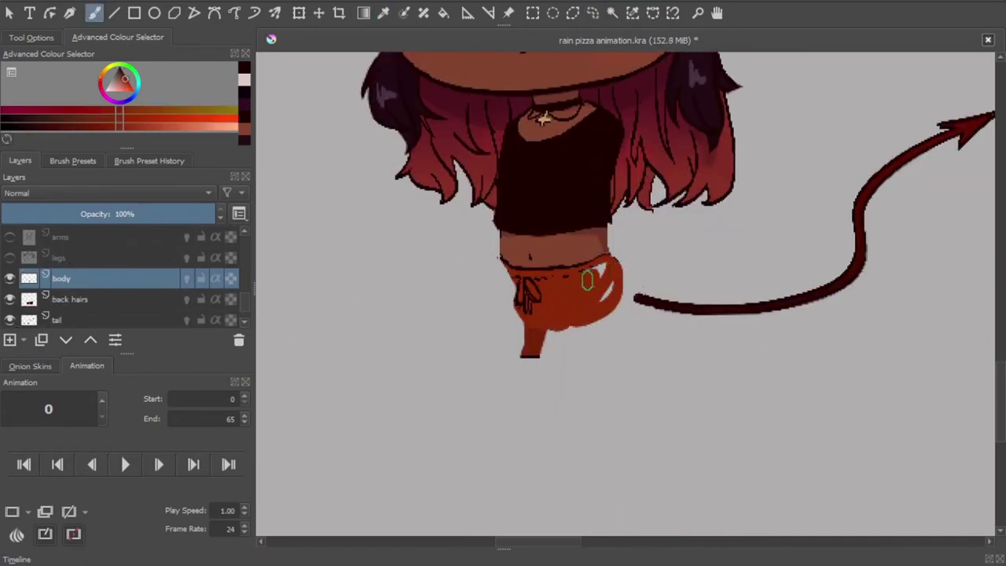
Paint a dark shorts edge, show legs, hide pelvis, and fill the leg gap orange
drag(494, 297, 500, 341)
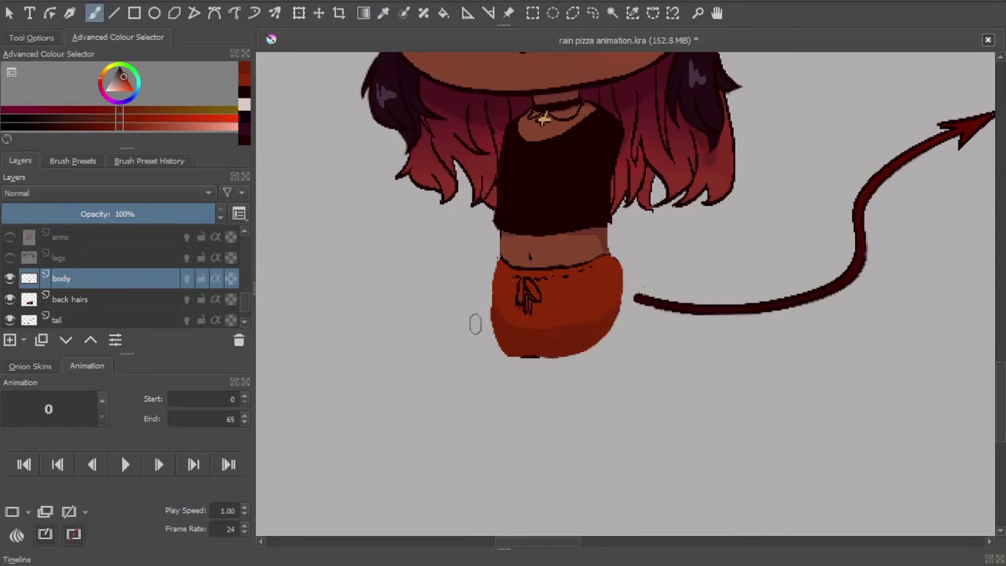
click(9, 258)
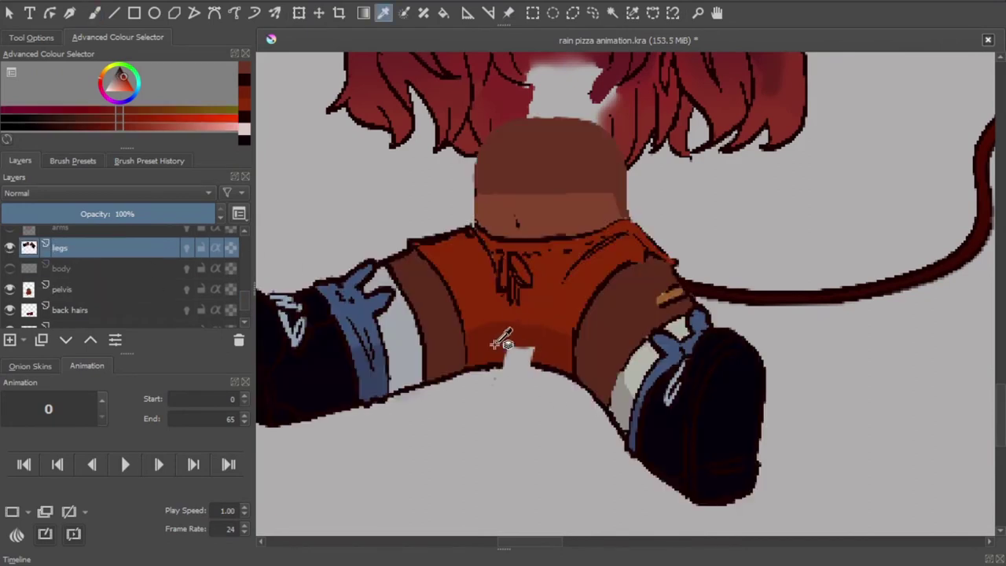
click(9, 289)
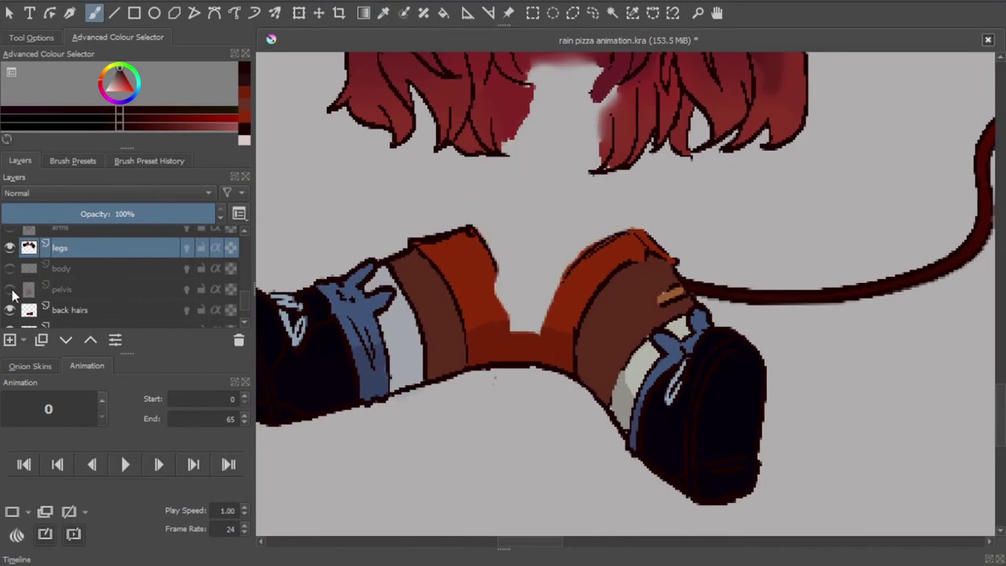
drag(495, 297, 519, 314)
key(b)
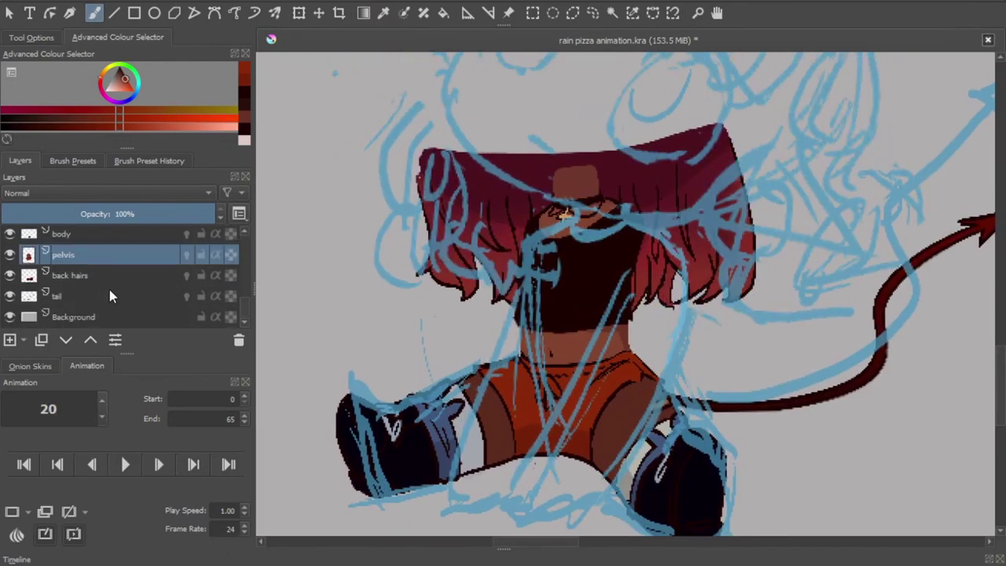
Go to frame 20 and transform the body layer into the new pose
click(74, 237)
key(ctrl+t)
key(t)
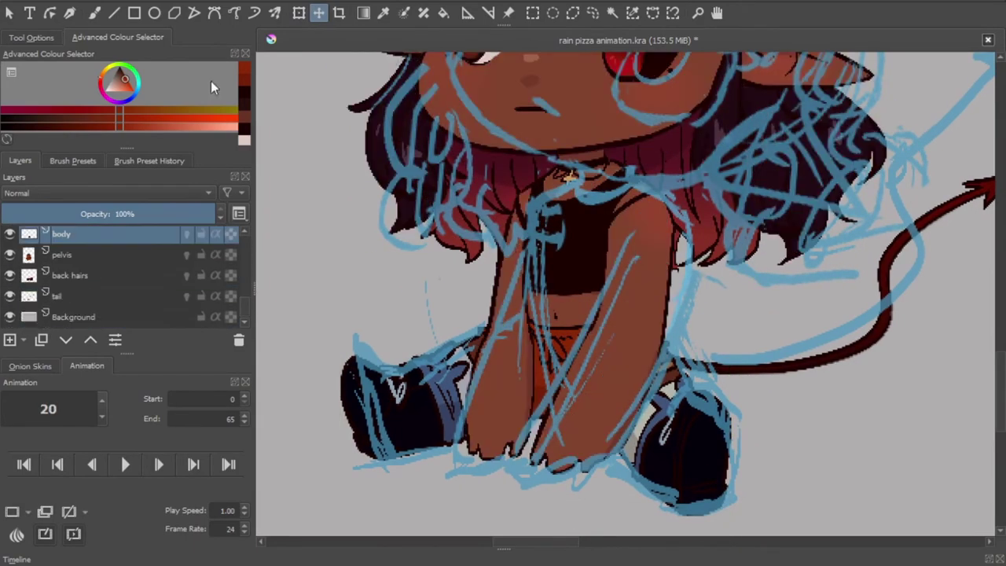
scroll(783, 521, down, 2)
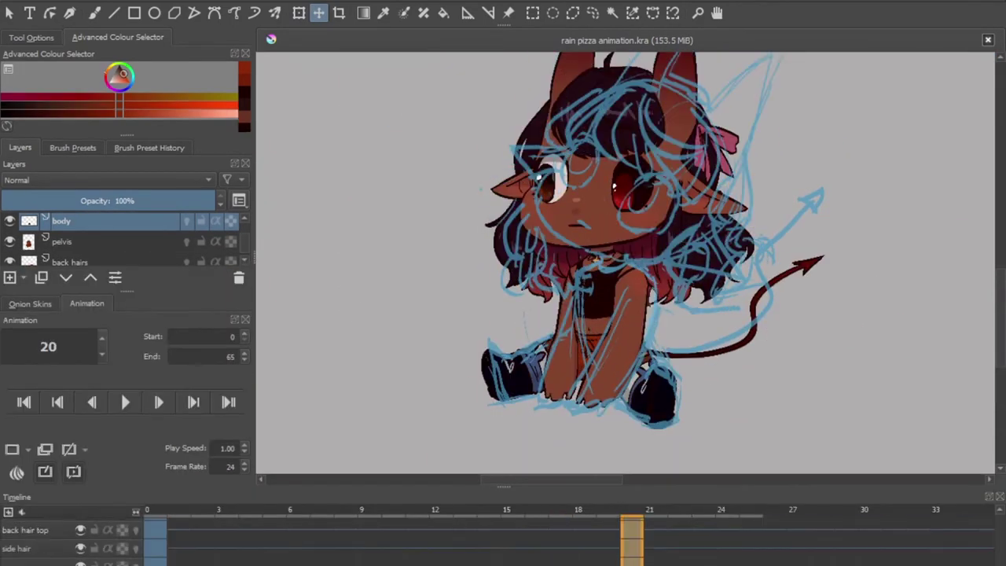
key(period)
click(155, 509)
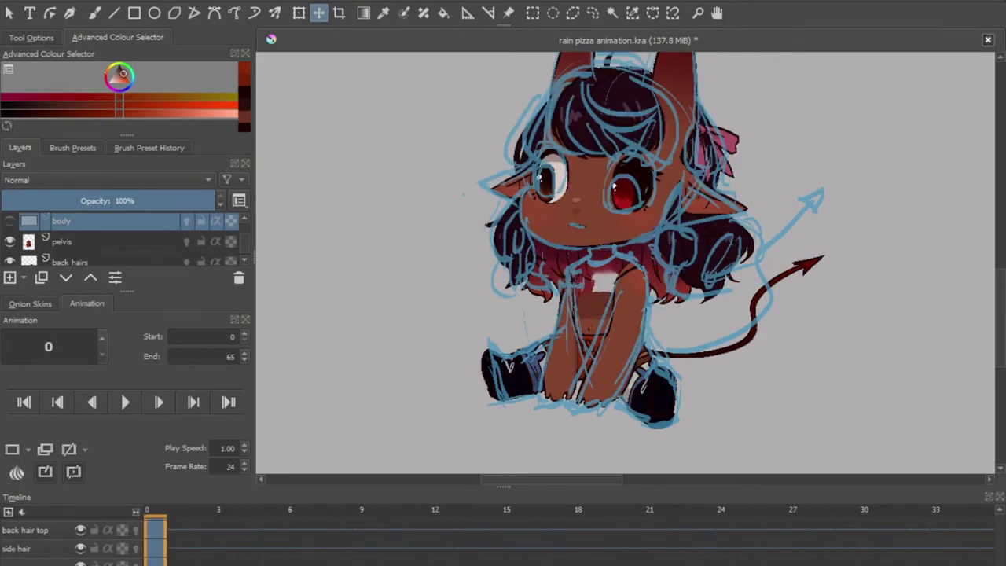
drag(441, 542, 633, 551)
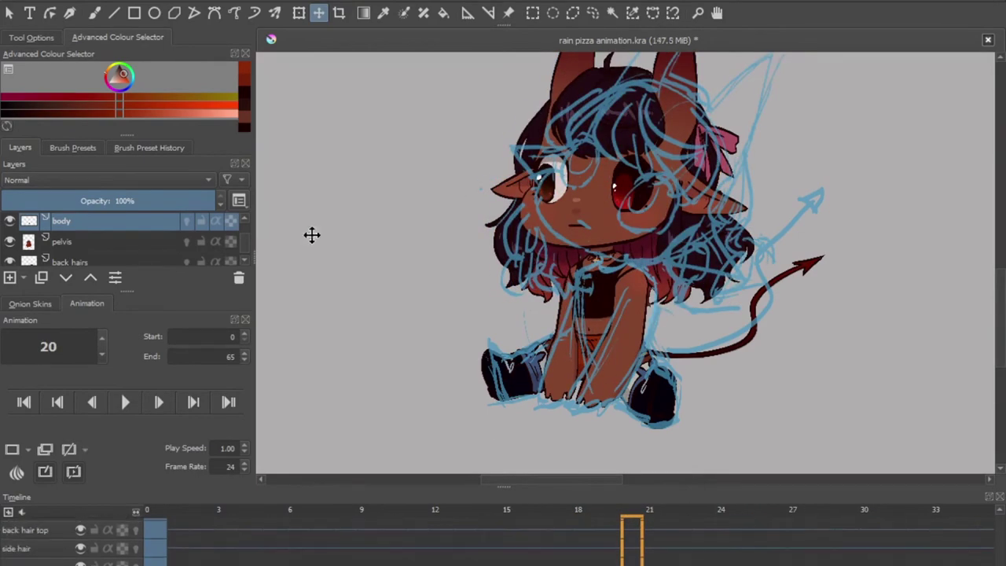
key(ctrl+t)
key(plus)
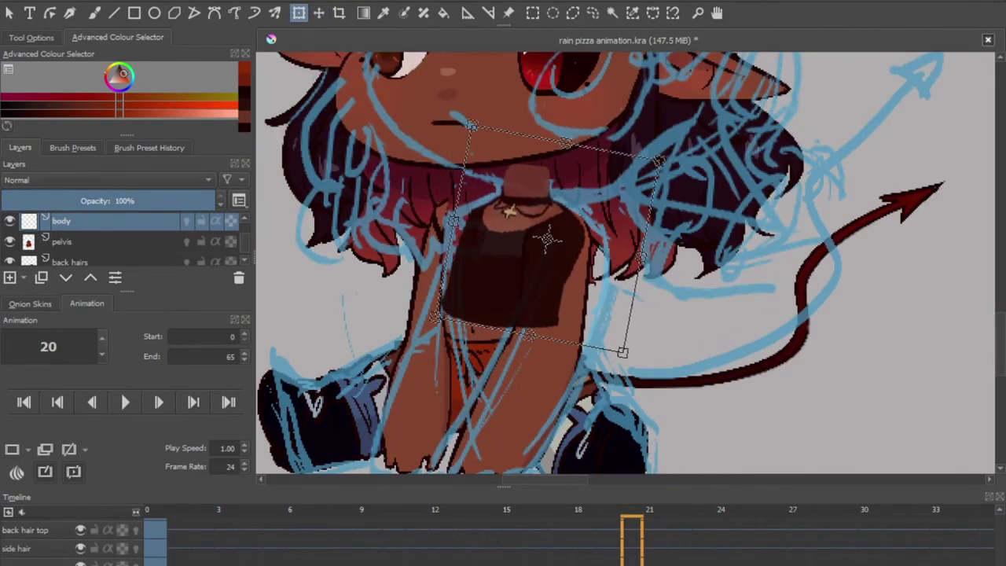
key(Return)
Shift the shorts on the pelvis layer into place at frame 20
click(63, 241)
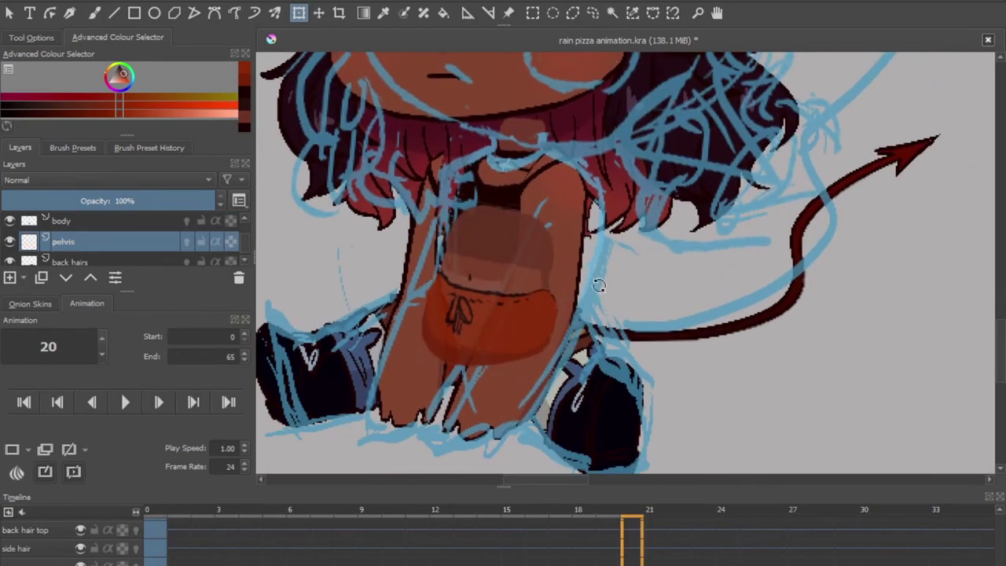
mouse_move(599, 285)
mouse_down()
mouse_move(516, 303)
mouse_move(476, 287)
mouse_up()
key(Return)
key(b)
scroll(160, 252, down, 2)
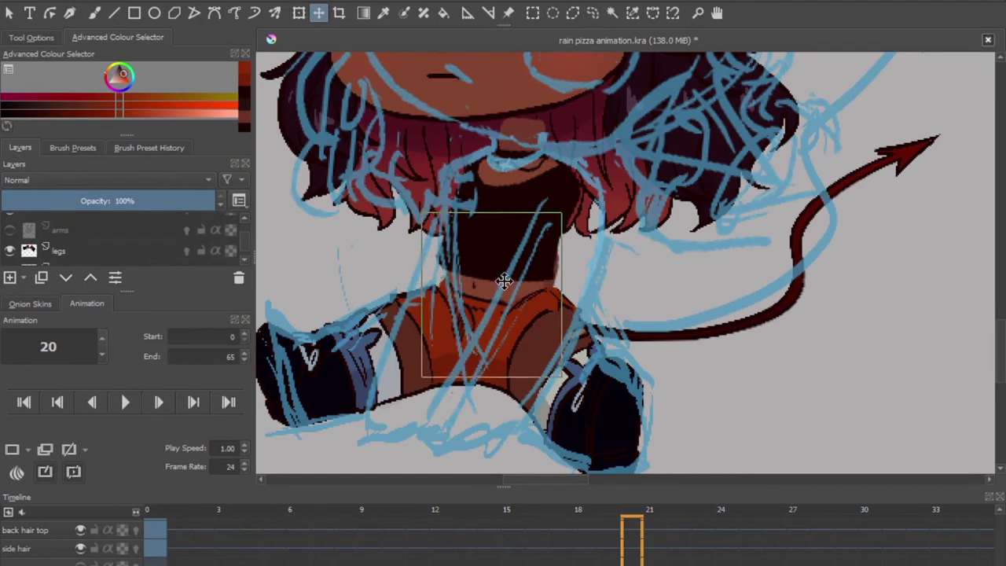
key(ctrl+t)
key(t)
Show the arms layer and transform a freehand selection around the arms
click(9, 230)
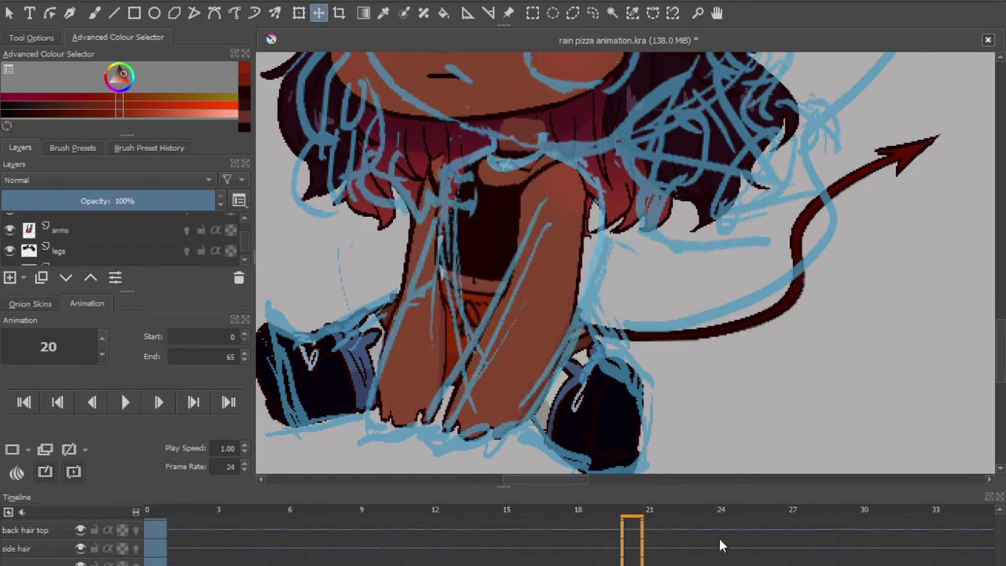
click(102, 229)
key(ctrl+t)
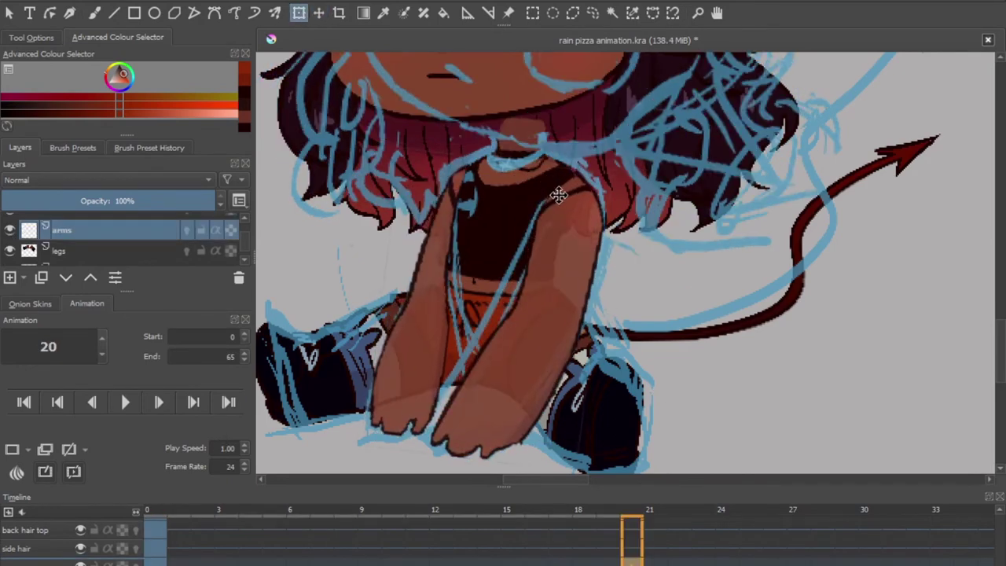
click(592, 13)
drag(723, 271, 444, 405)
scroll(574, 270, down, 3)
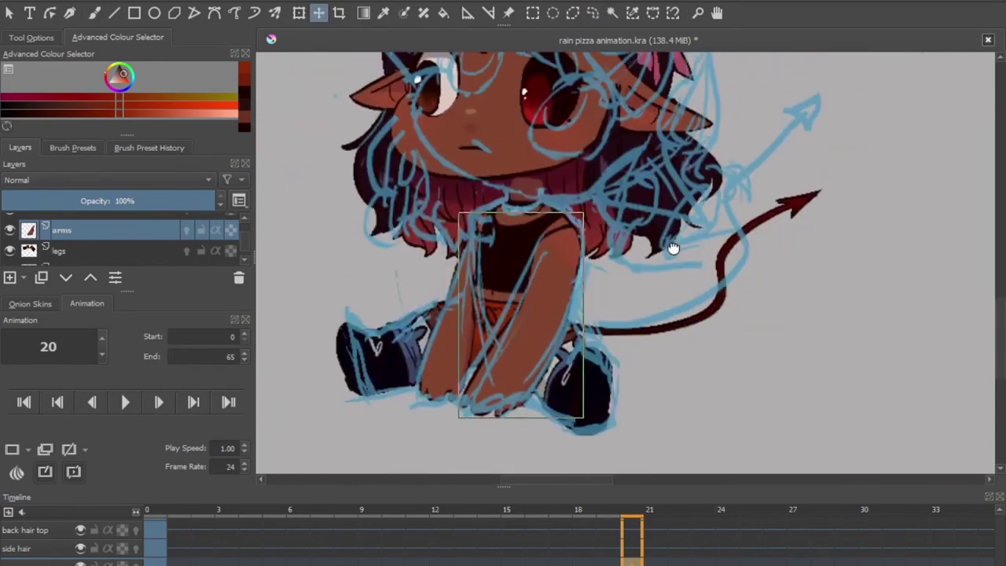
scroll(673, 243, up, 2)
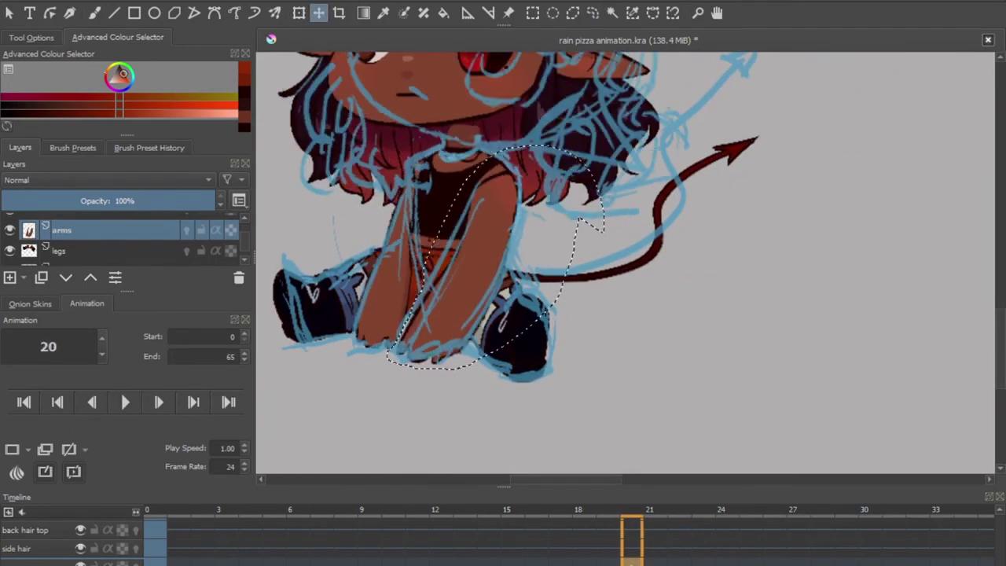
scroll(828, 281, up, 2)
scroll(710, 367, down, 3)
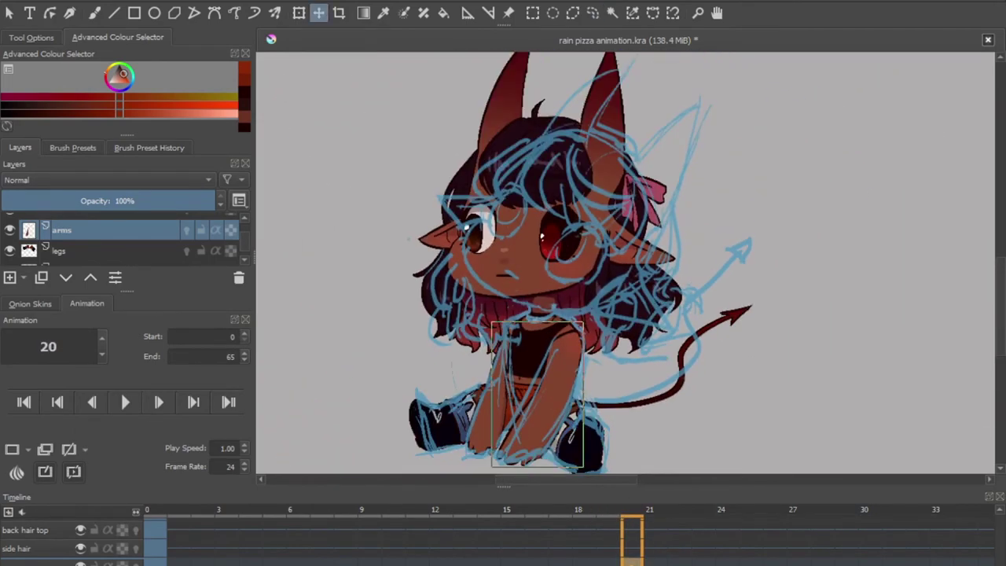
key(Return)
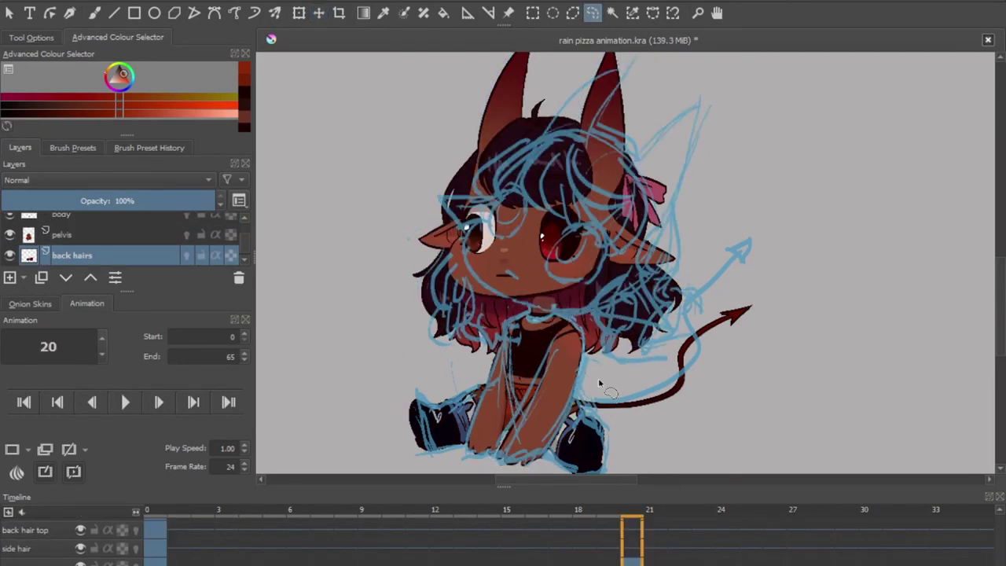
Lift the back hair and move the side hair upward
key(ctrl+t)
drag(580, 346, 574, 310)
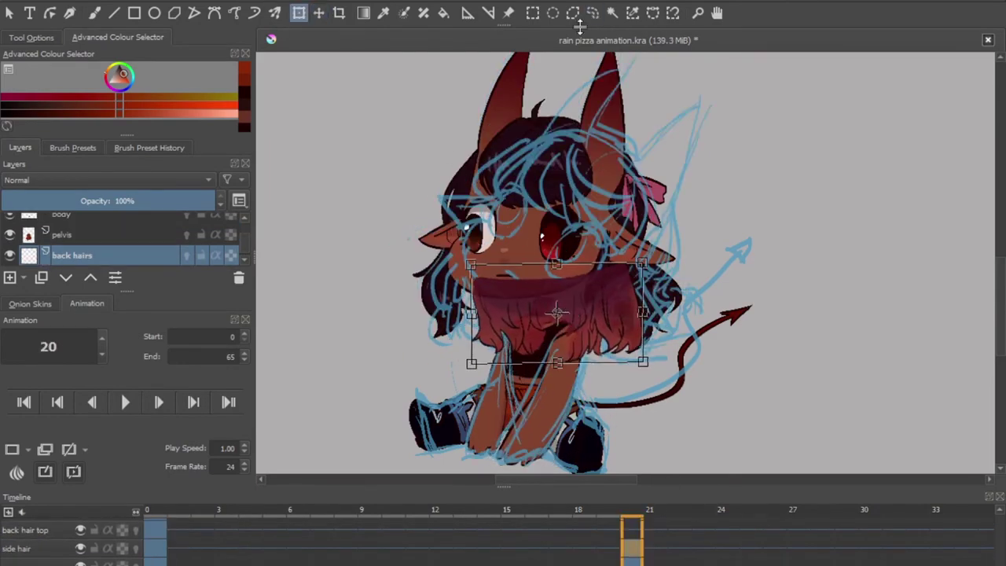
key(Return)
click(634, 548)
key(ctrl+t)
drag(640, 274, 576, 300)
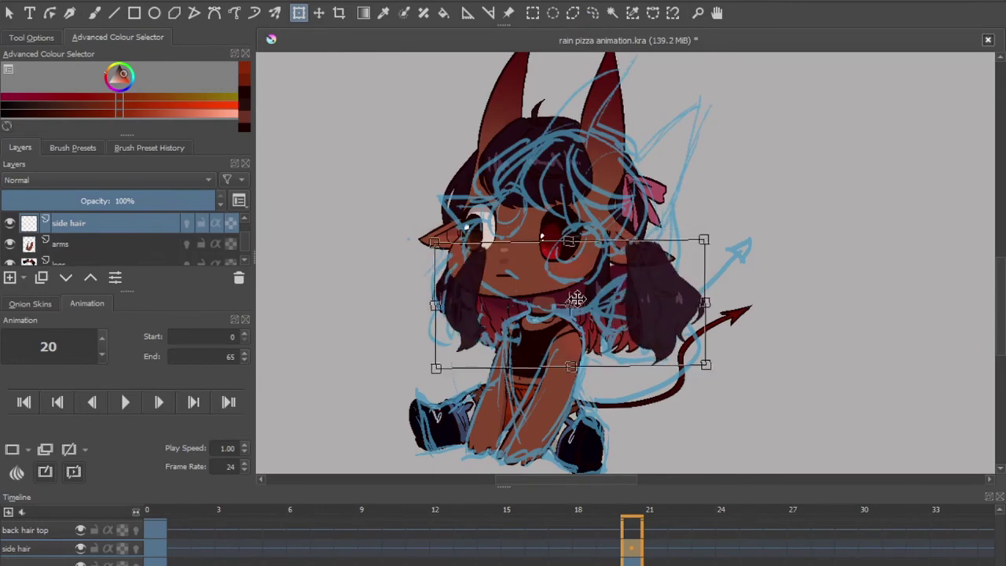
key(Return)
Rotate the face and ears clockwise to tilt the head
key(Return)
click(60, 222)
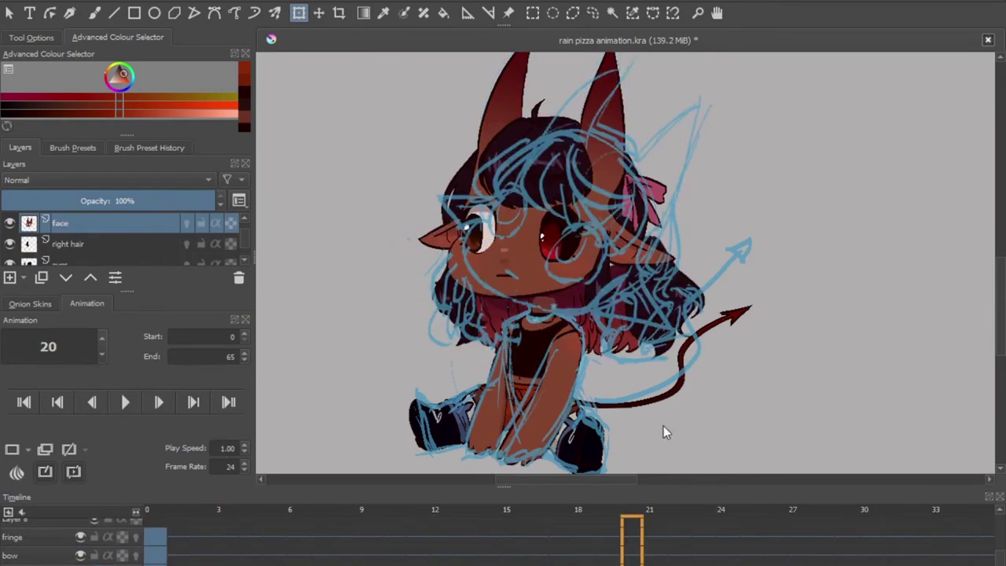
key(ctrl+t)
drag(665, 393, 689, 318)
key(Return)
scroll(94, 244, down, 1)
click(59, 255)
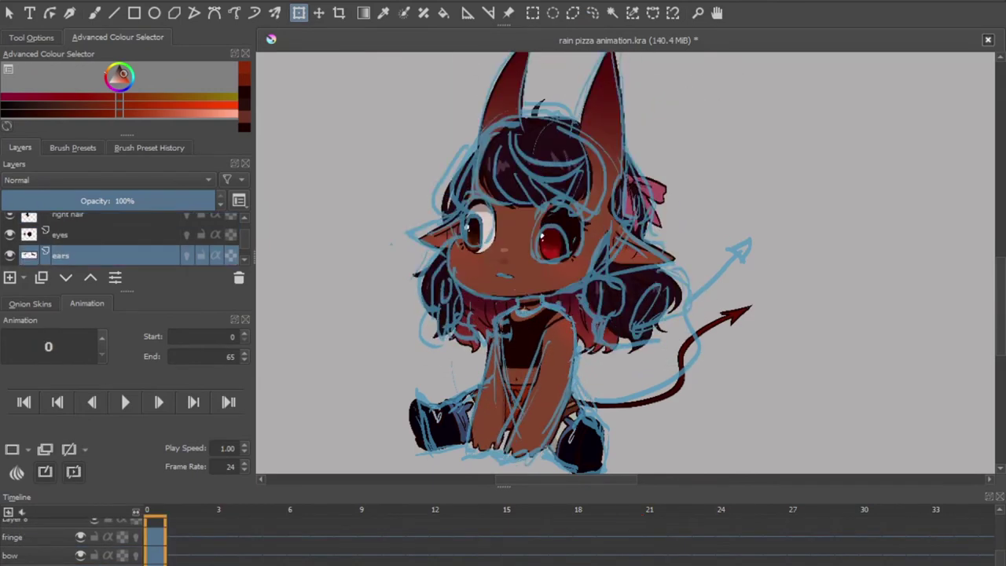
key(ctrl+t)
drag(515, 385, 629, 307)
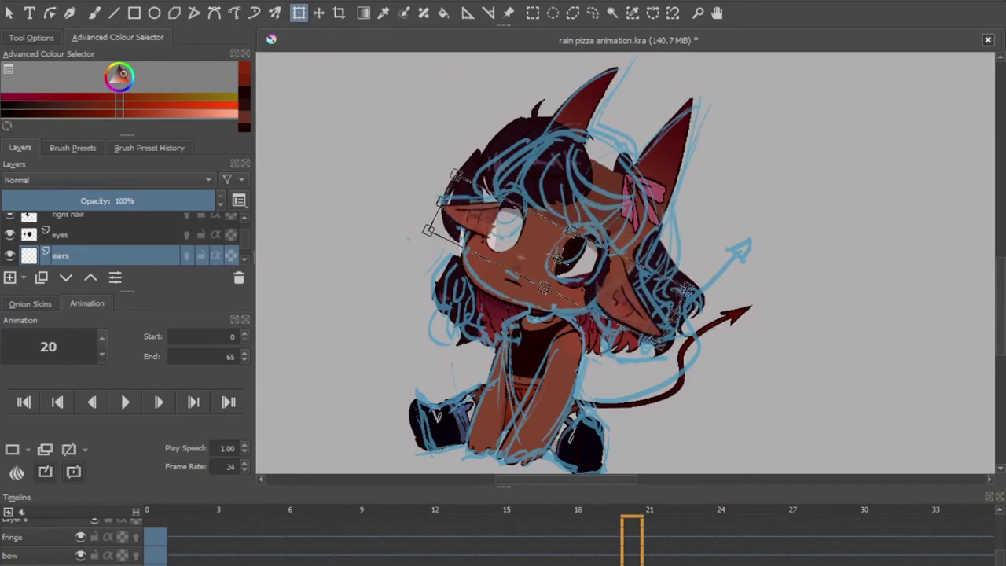
key(Return)
Rotate the eyes and fringe to match the tilted head
click(60, 234)
key(ctrl+t)
drag(710, 474, 676, 301)
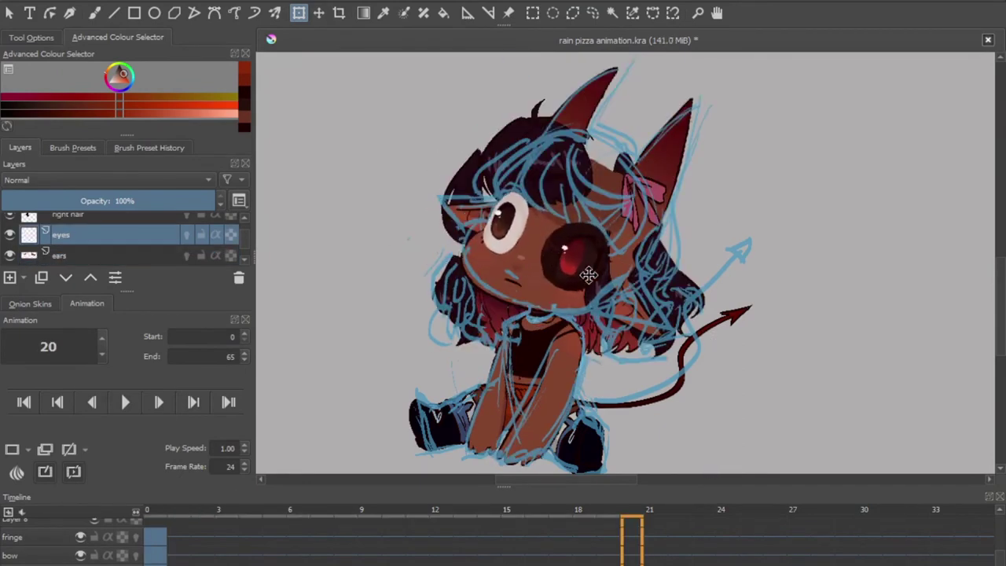
key(Return)
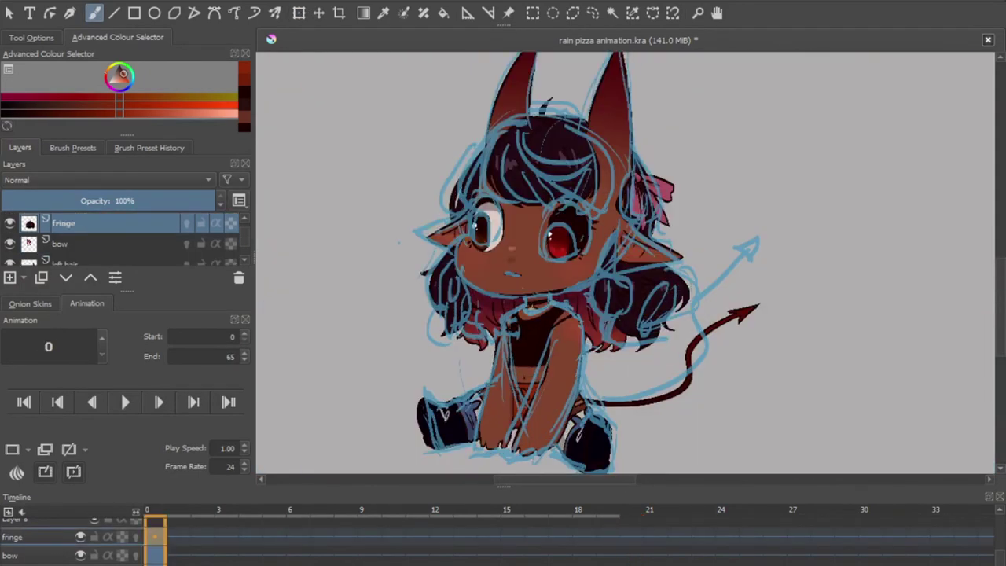
click(298, 12)
drag(699, 173, 726, 228)
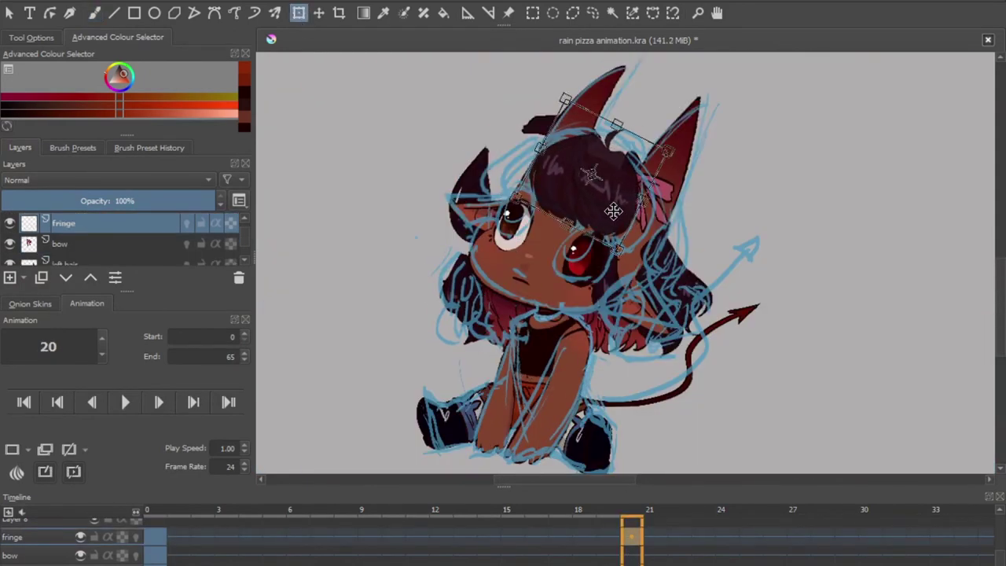
key(Return)
Compare against frame 0, then rotate the back hair top to follow the head
key(Page_Down)
key(Page_Down)
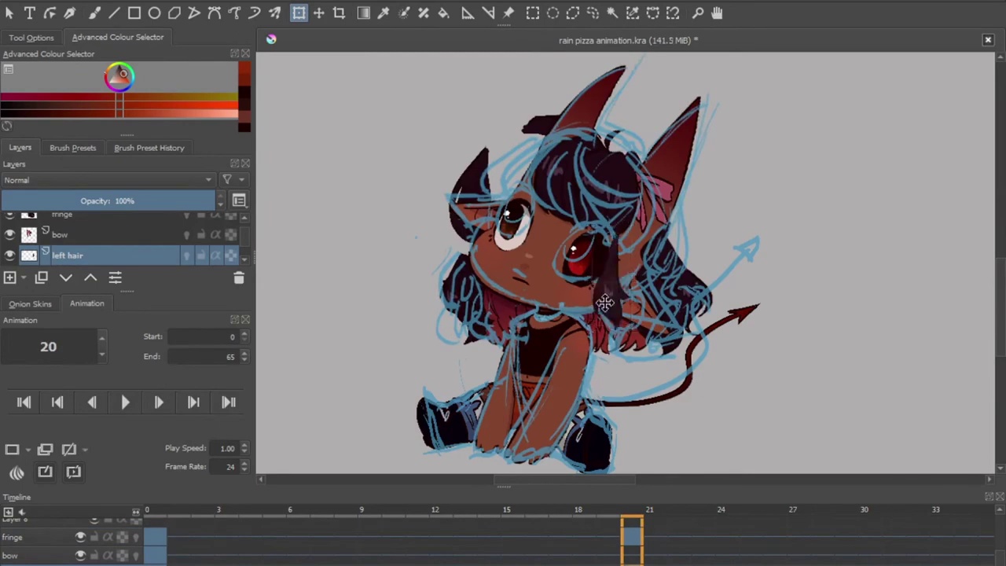
scroll(604, 303, up, 3)
scroll(532, 280, down, 1)
click(156, 521)
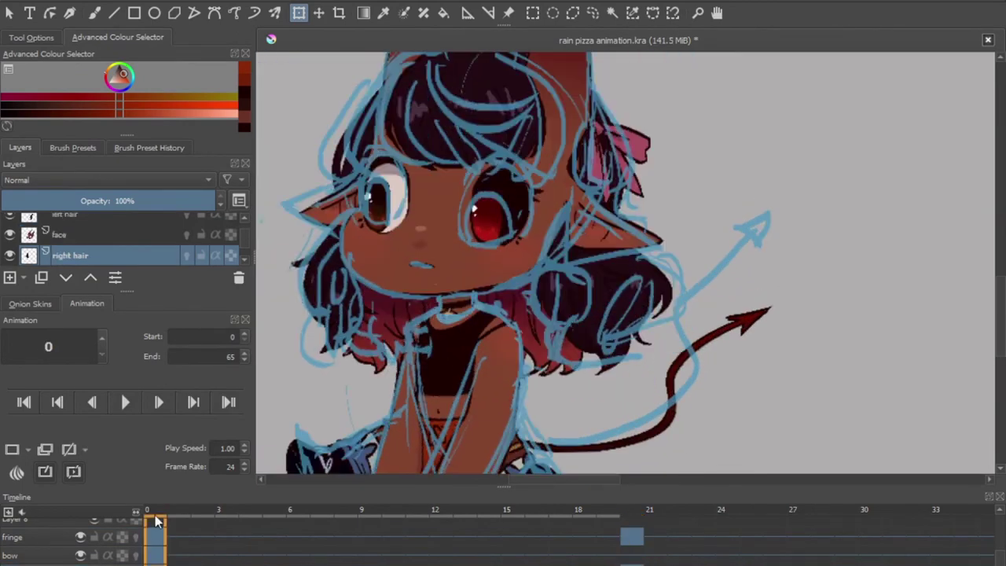
click(632, 521)
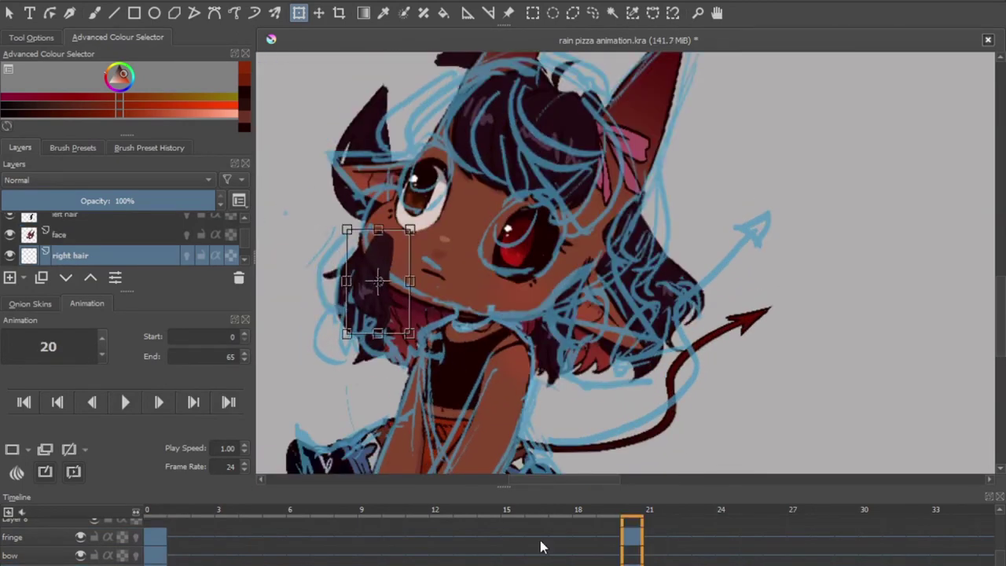
key(Page_Down)
key(Page_Down)
key(Page_Down)
click(156, 542)
click(632, 542)
scroll(612, 247, up, 1)
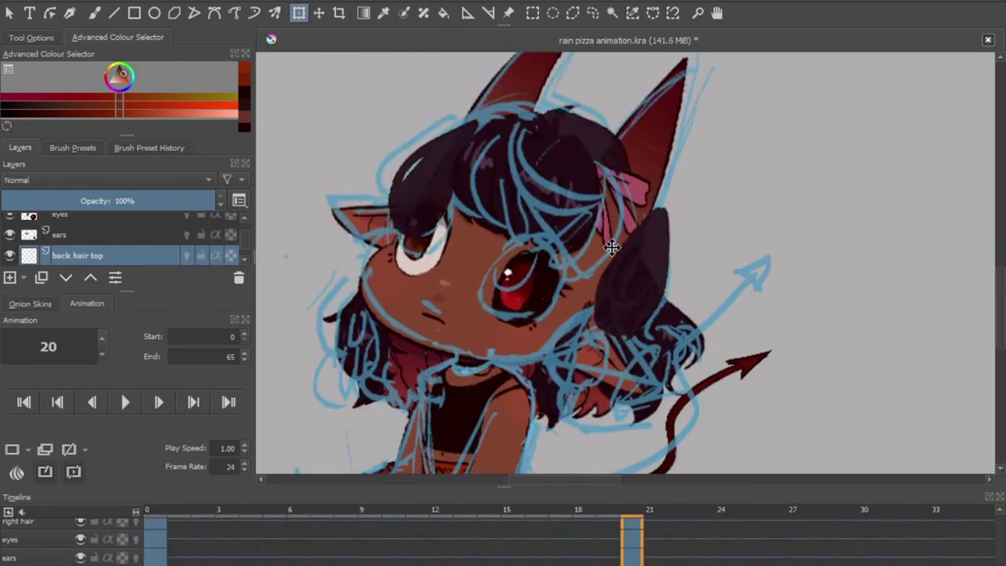
mouse_move(611, 247)
mouse_down()
mouse_move(599, 274)
mouse_move(613, 227)
mouse_move(631, 267)
mouse_up()
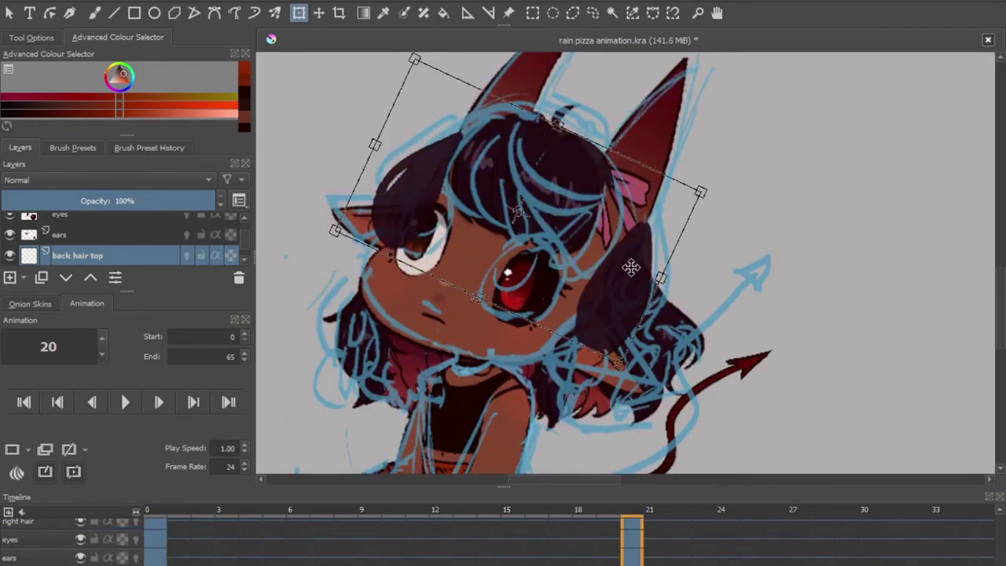
key(Return)
key(Page_Up)
key(Page_Up)
key(Page_Up)
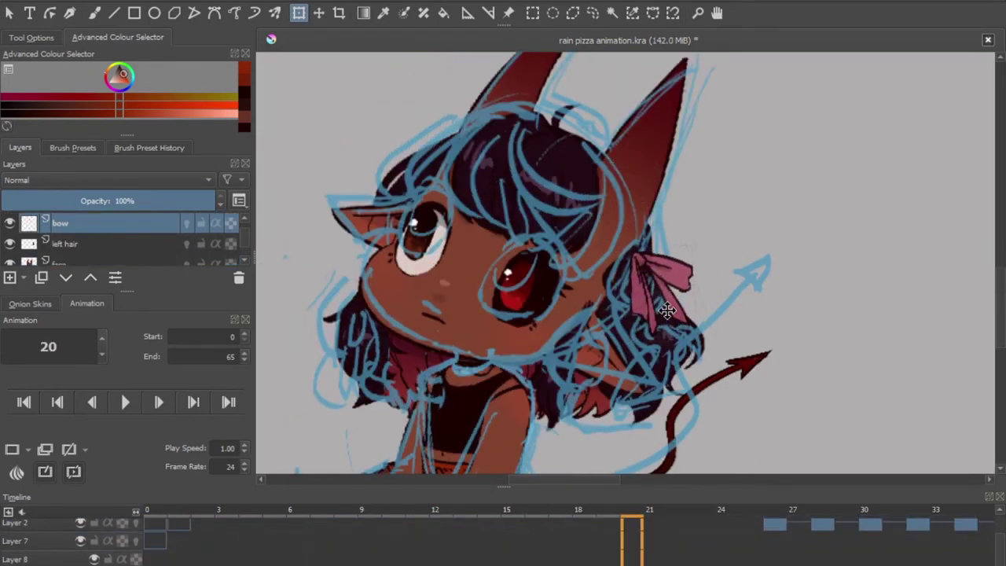
At frame 20, slide the side hair right to fit the tilted head
click(637, 518)
click(632, 548)
mouse_move(629, 378)
mouse_down()
mouse_move(644, 400)
mouse_move(669, 364)
mouse_move(677, 376)
mouse_up()
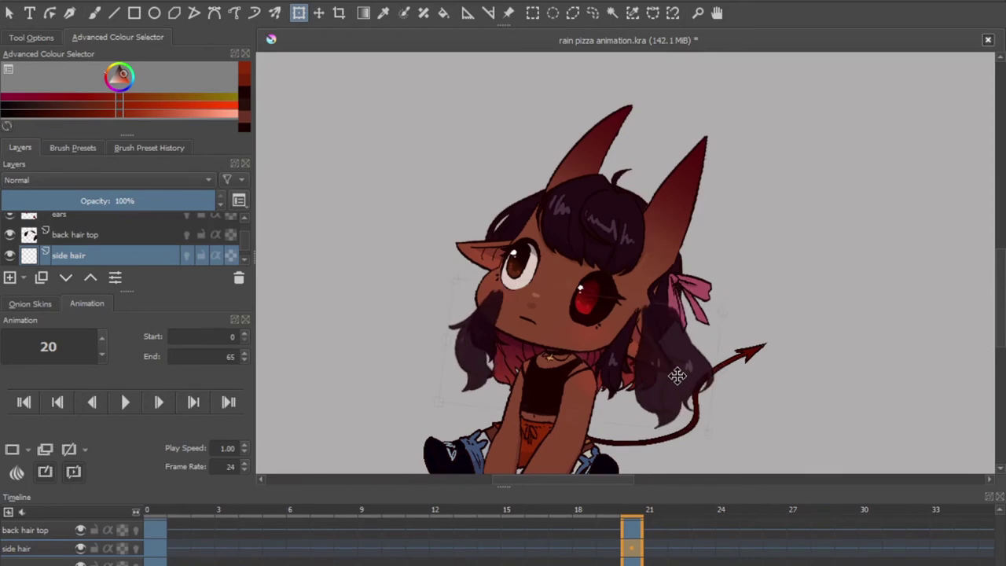
key(t)
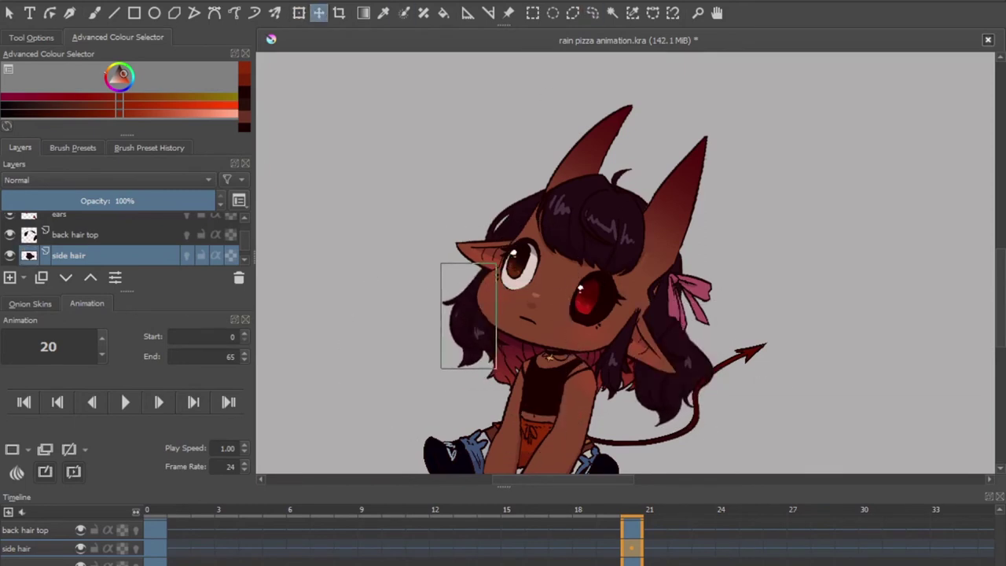
Transform the back hair and nudge the face slightly up and right
click(318, 13)
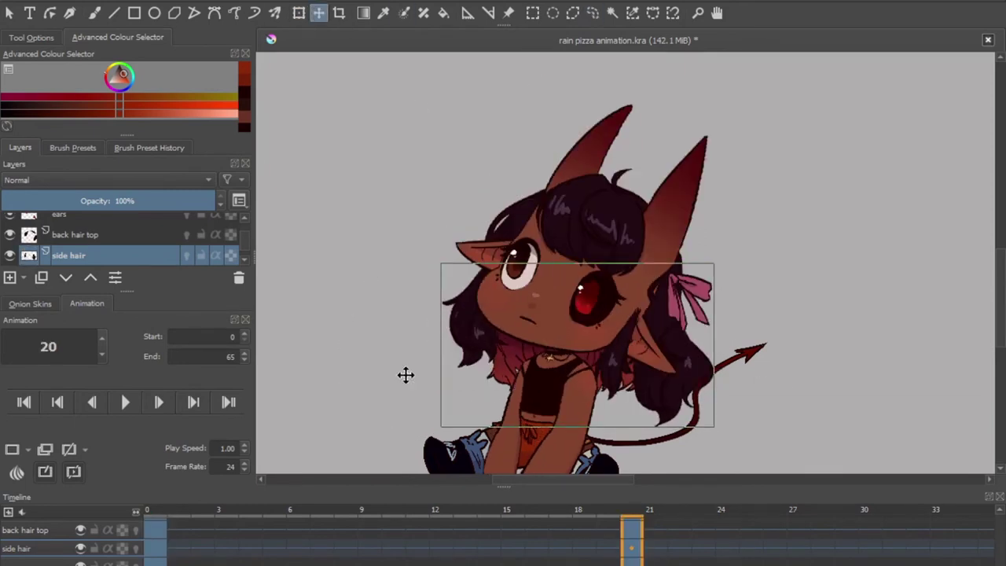
key(ctrl+t)
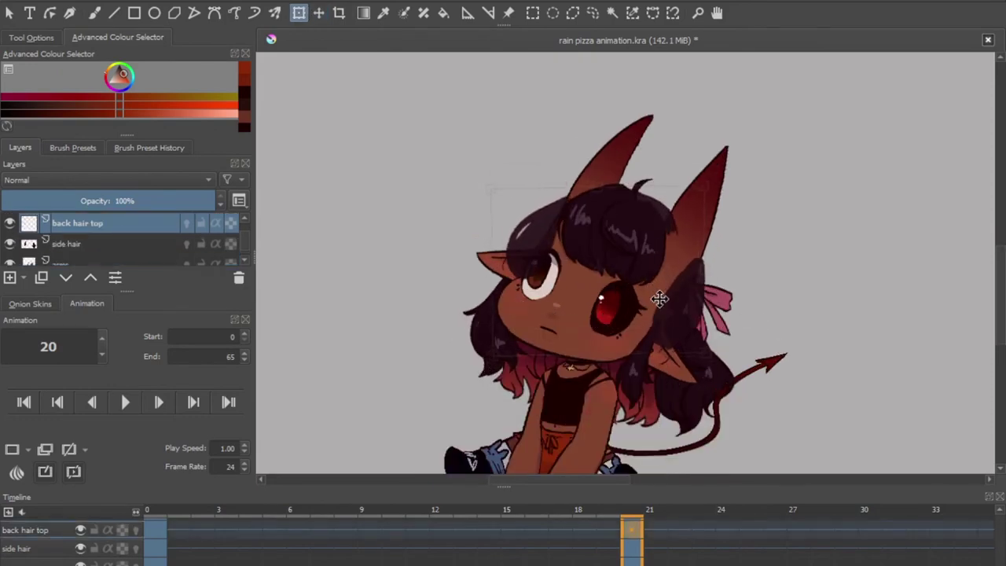
scroll(660, 298, up, 2)
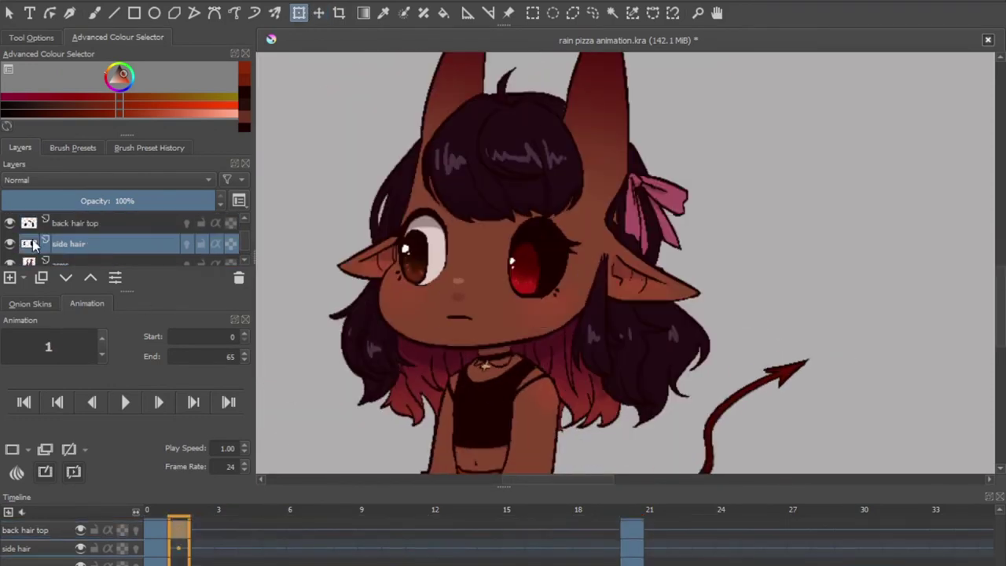
key(Home)
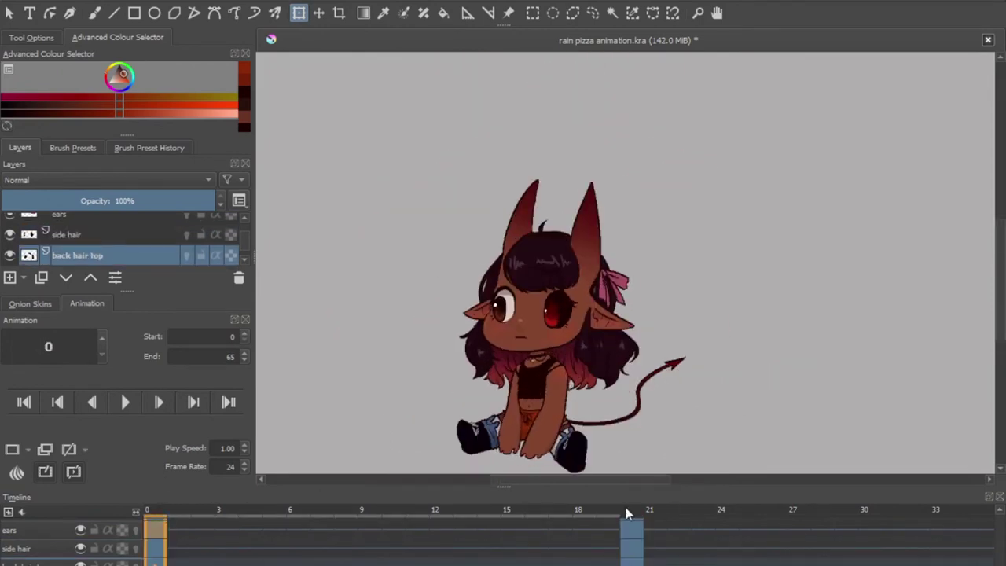
click(639, 506)
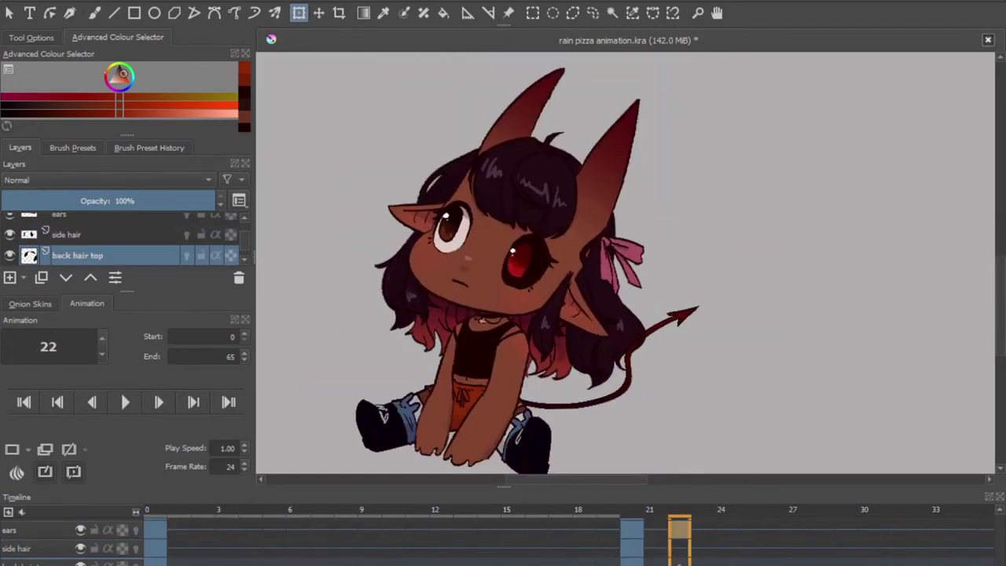
key(t)
drag(483, 229, 486, 224)
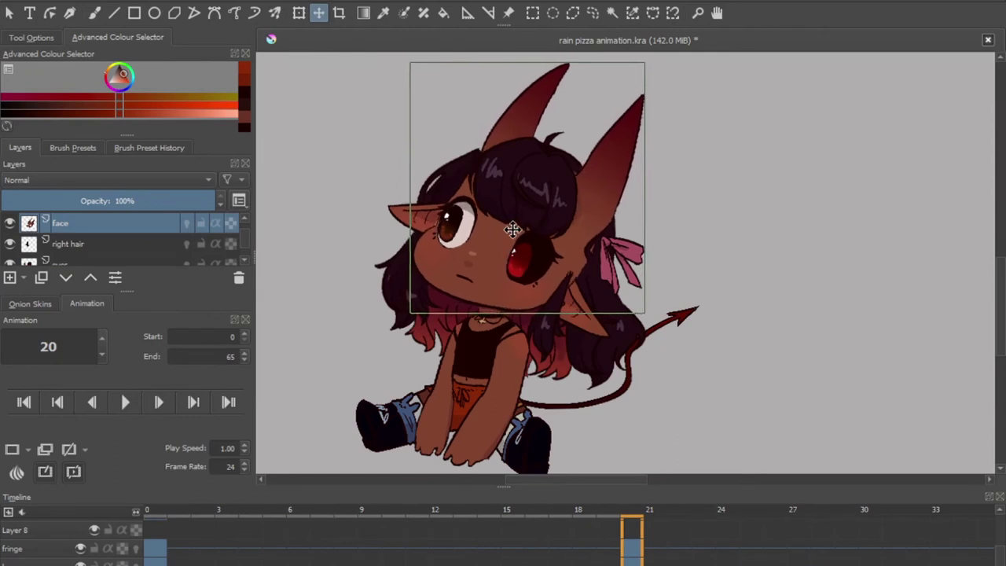
Adjust the eyes, ears, back hair top and right hair layers
click(561, 197)
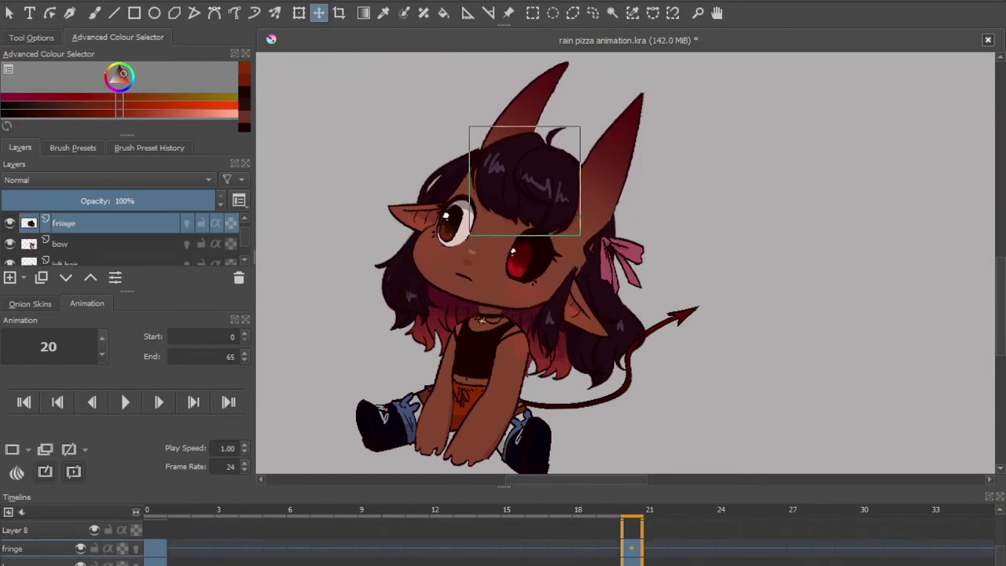
click(515, 251)
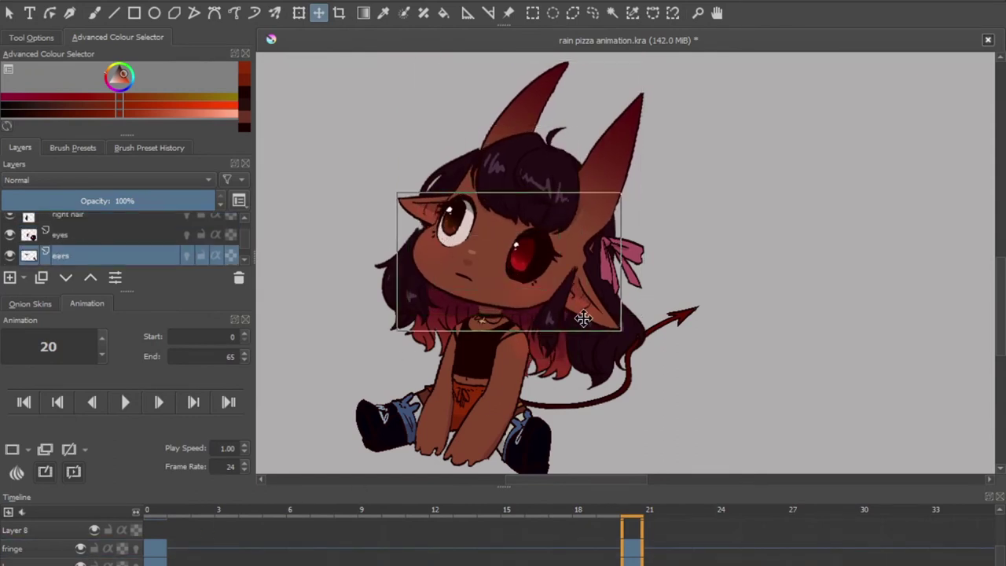
click(432, 190)
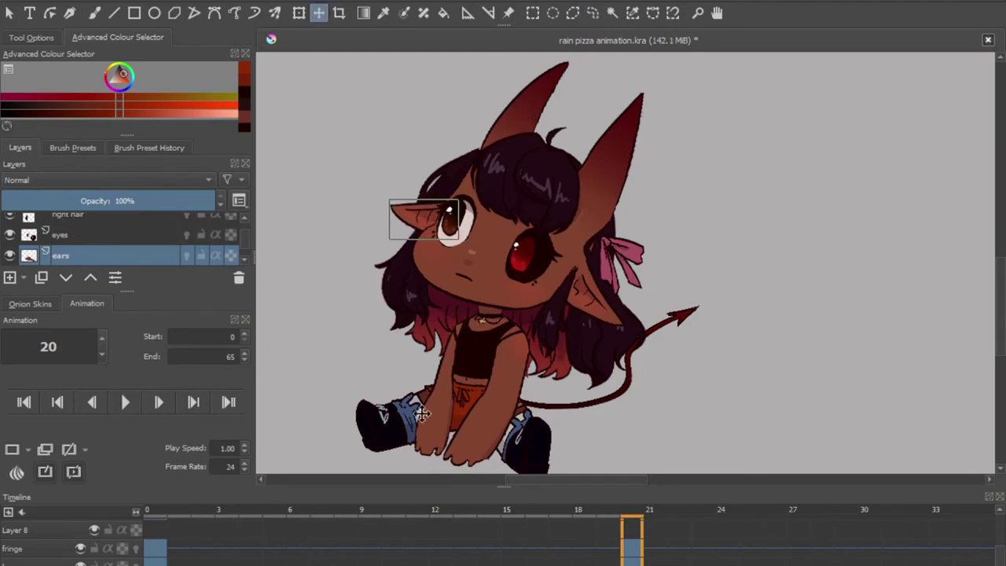
click(502, 169)
key(ctrl+t)
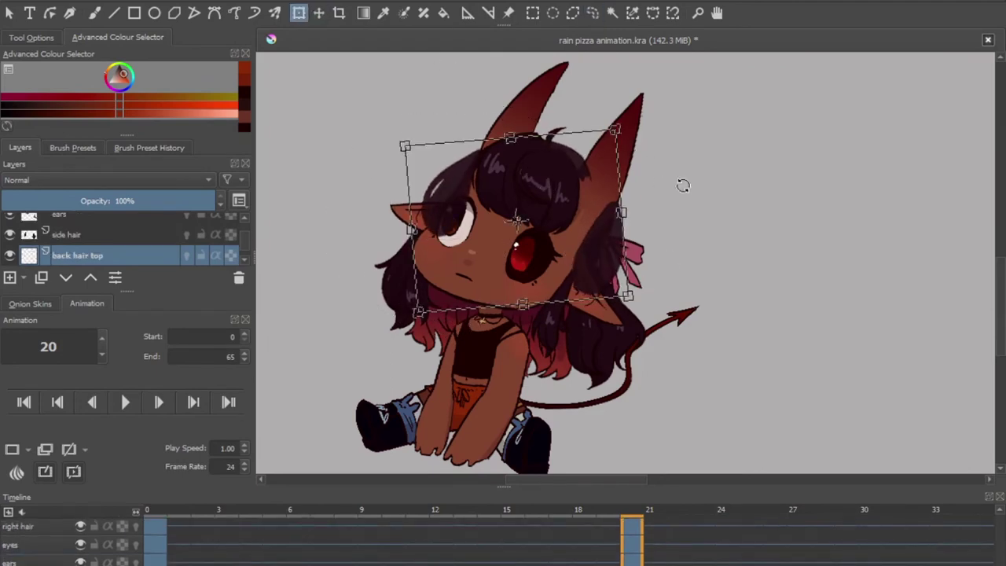
key(ctrl+l)
scroll(730, 190, up, 3)
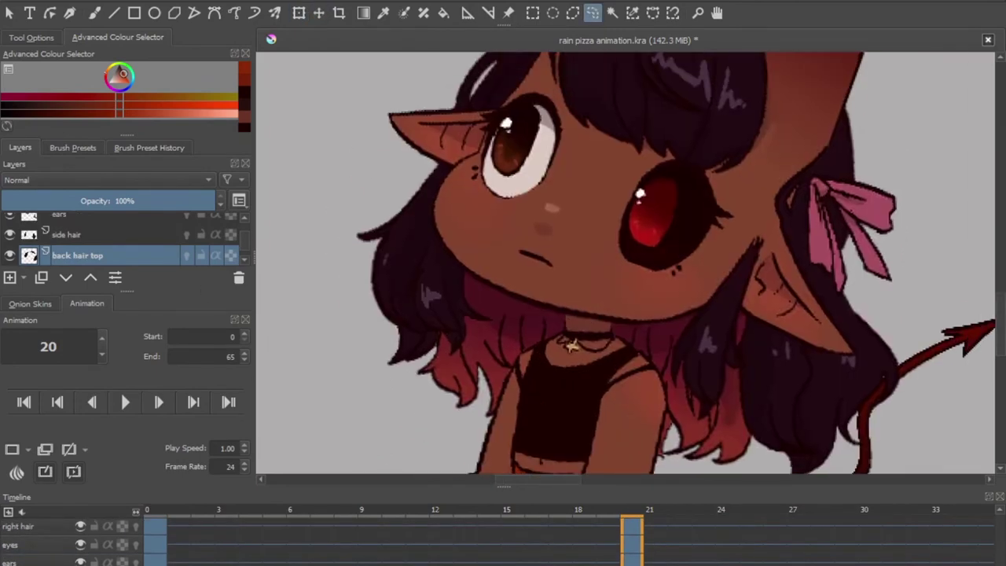
key(Page_Down)
click(449, 292)
scroll(449, 291, down, 3)
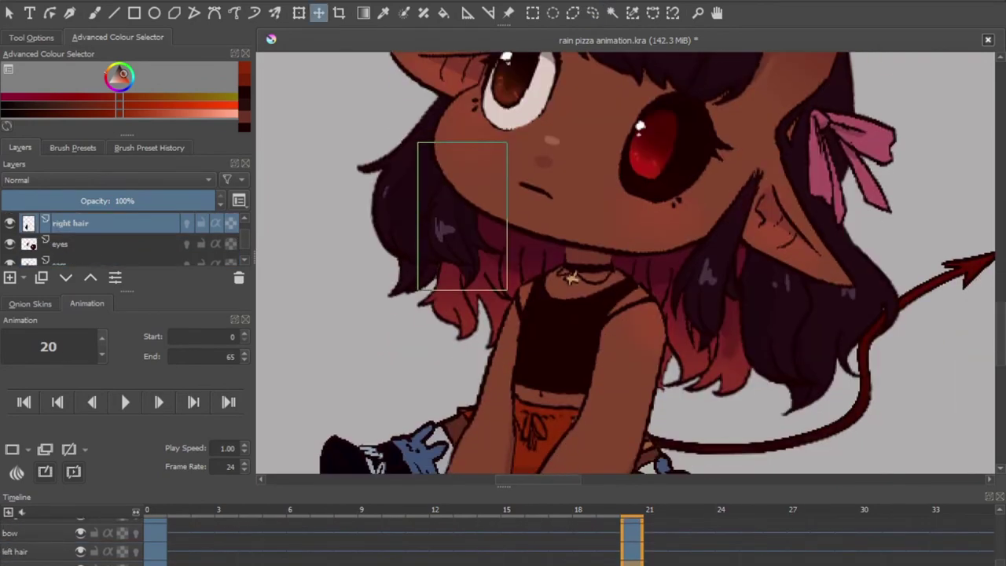
scroll(534, 346, up, 2)
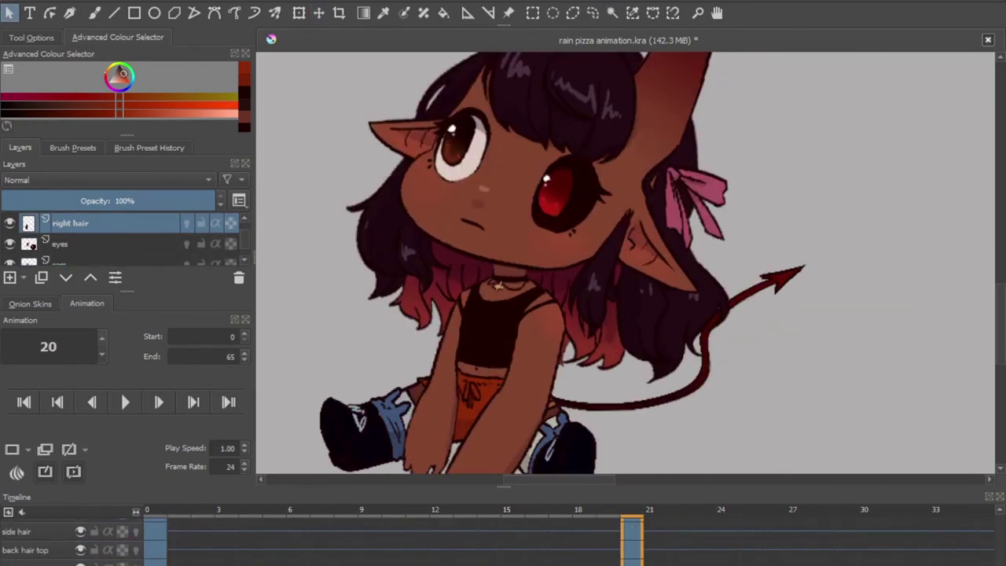
Step through the arms and body layers and transform the bow, viewing the whole character
key(t)
key(Page_Down)
key(Page_Up)
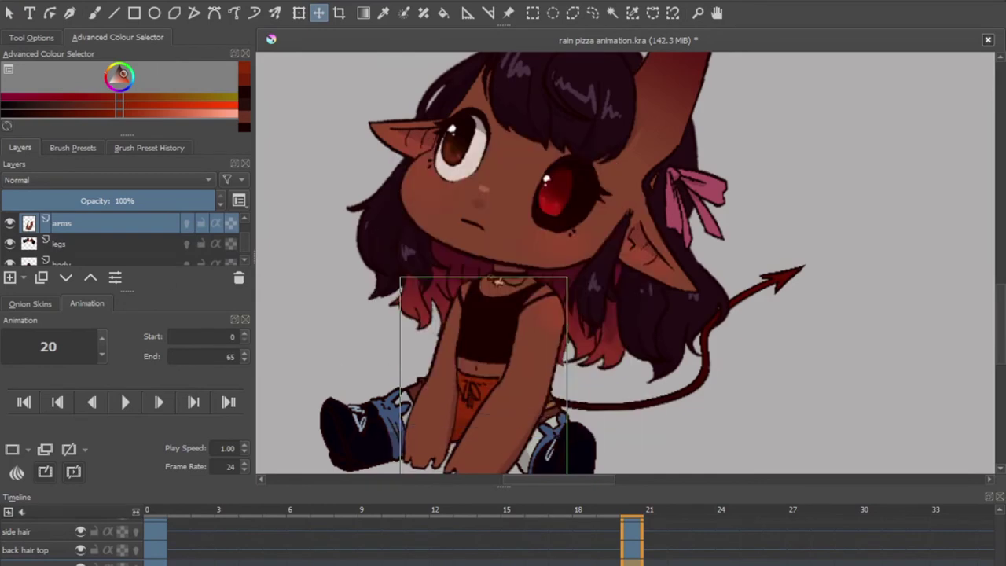
key(Page_Down)
key(Page_Down)
scroll(503, 330, down, 1)
scroll(501, 326, down, 2)
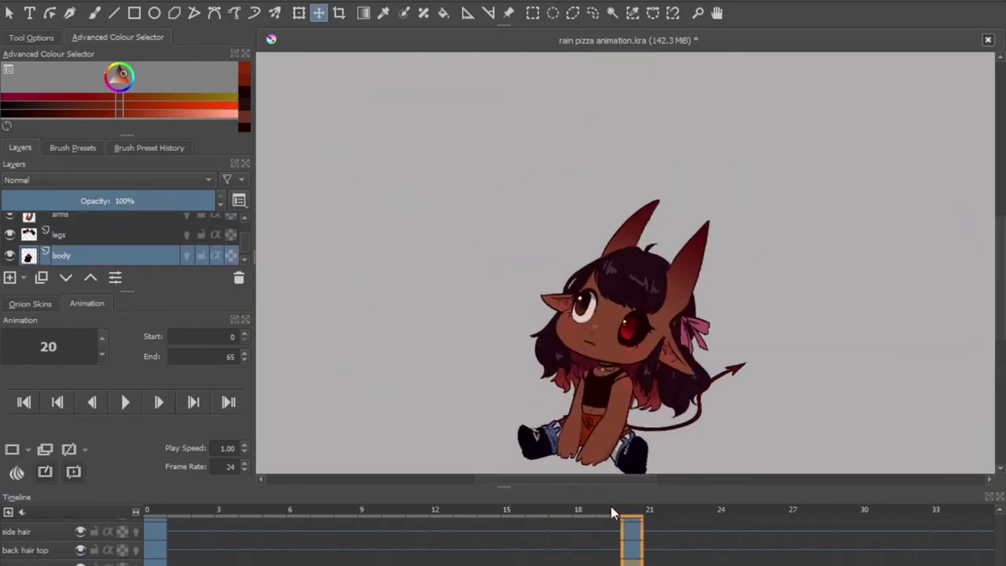
key(Page_Up)
scroll(762, 334, up, 3)
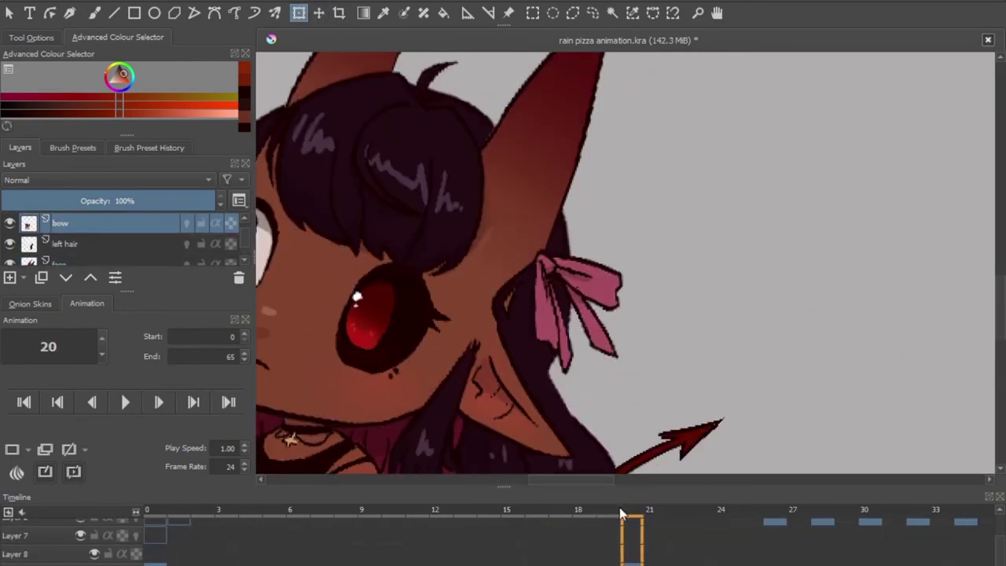
key(ctrl+t)
key(1)
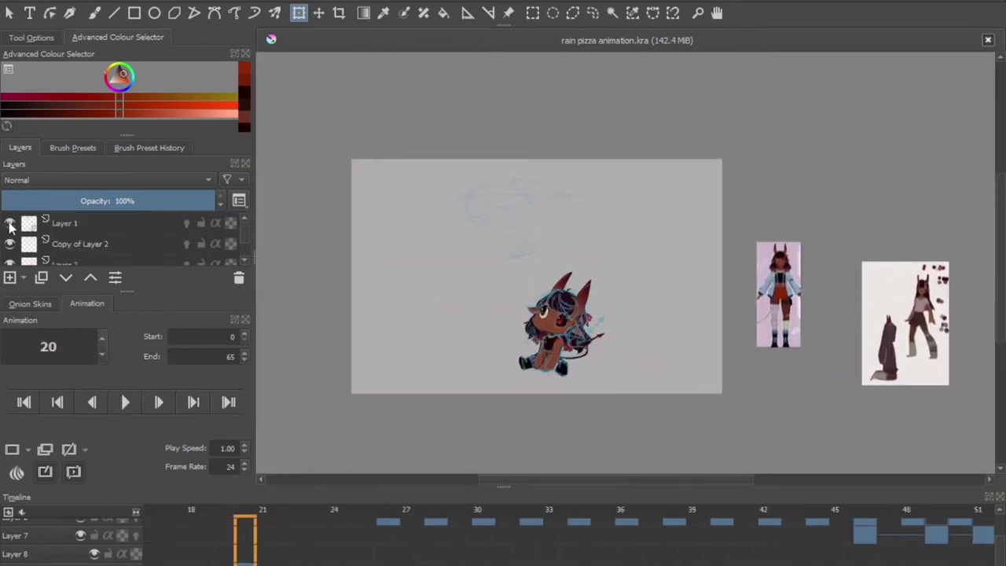
At frame 30, commit the arms transform and raise the arms layer above the hair
scroll(599, 535, left, 3)
click(599, 509)
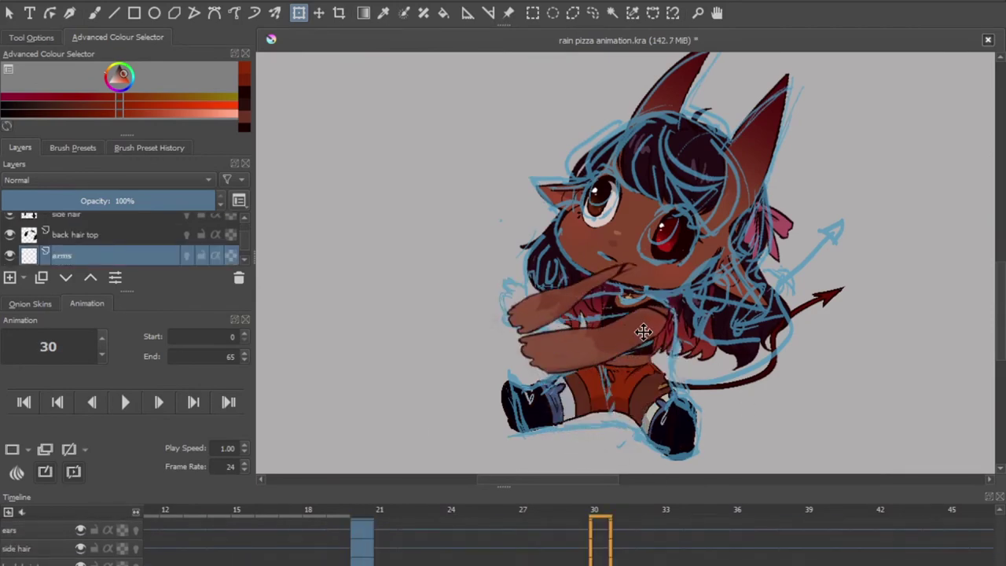
click(593, 12)
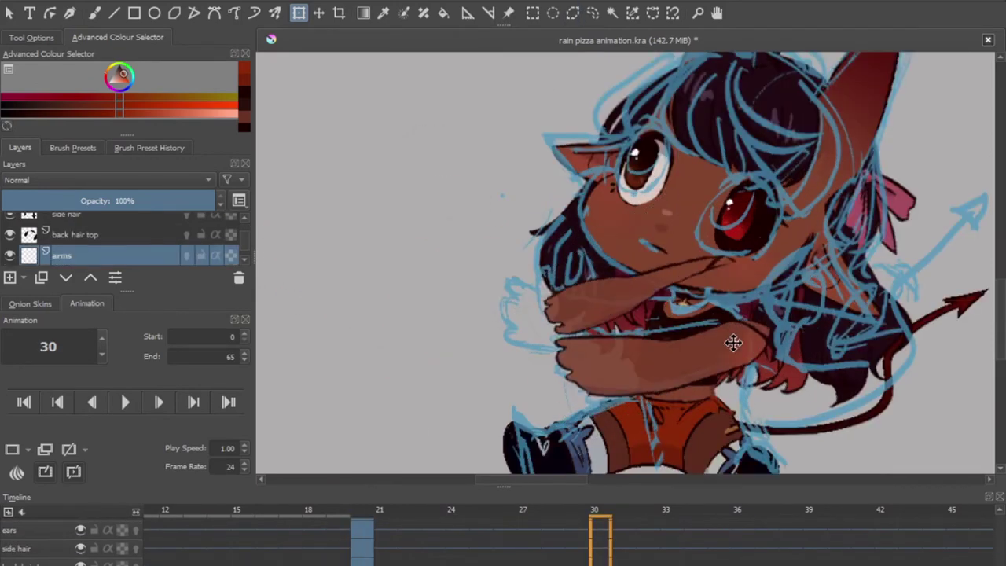
scroll(658, 352, up, 2)
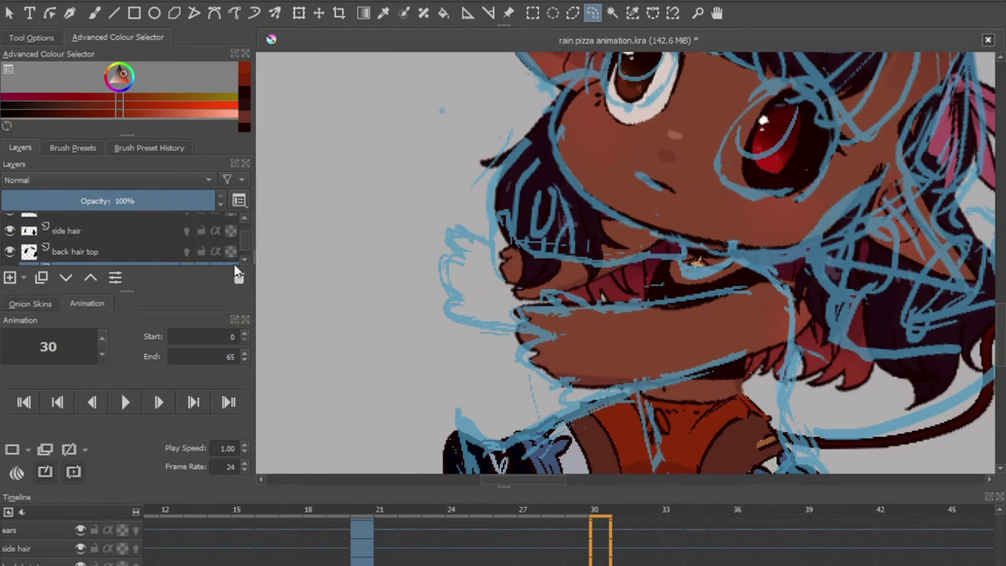
click(90, 276)
scroll(118, 250, down, 1)
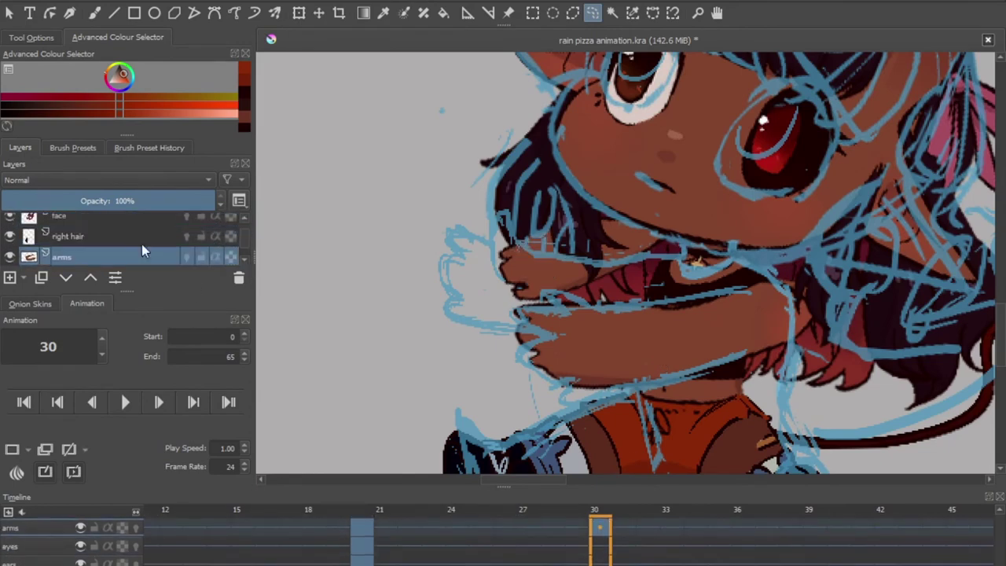
scroll(487, 232, down, 3)
scroll(533, 342, up, 3)
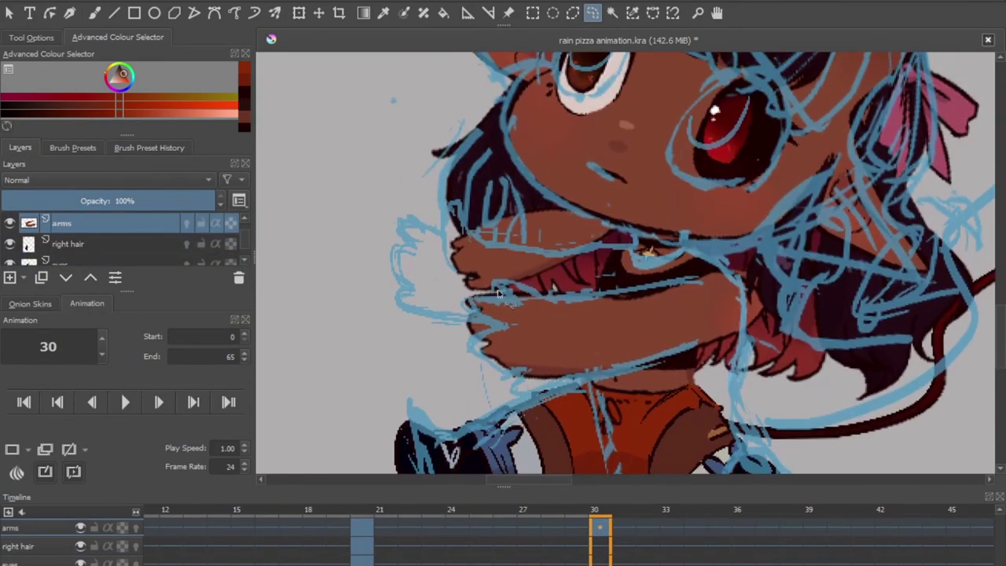
scroll(603, 275, down, 1)
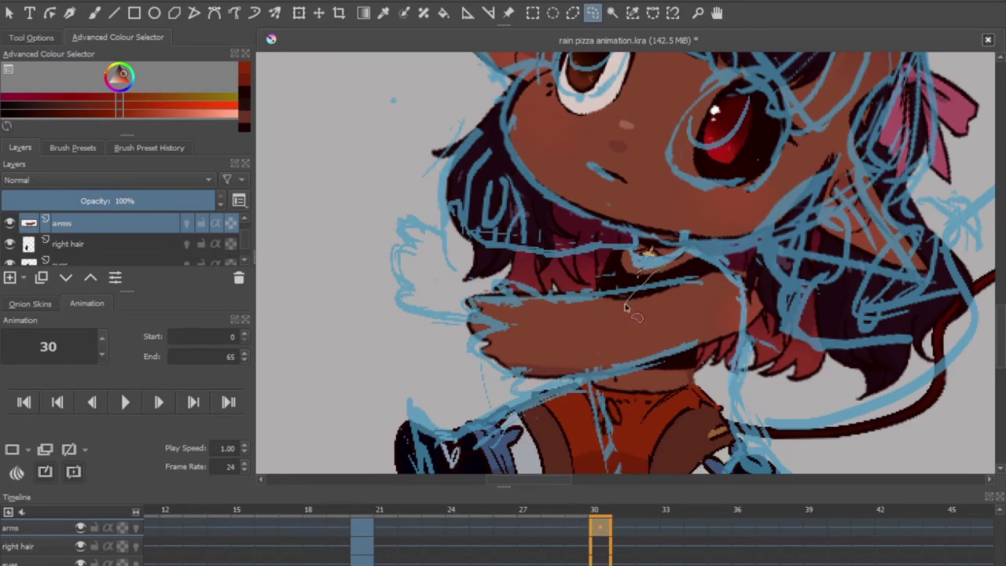
Sample colours from the drawing and show the blue sketch for reference
key(b)
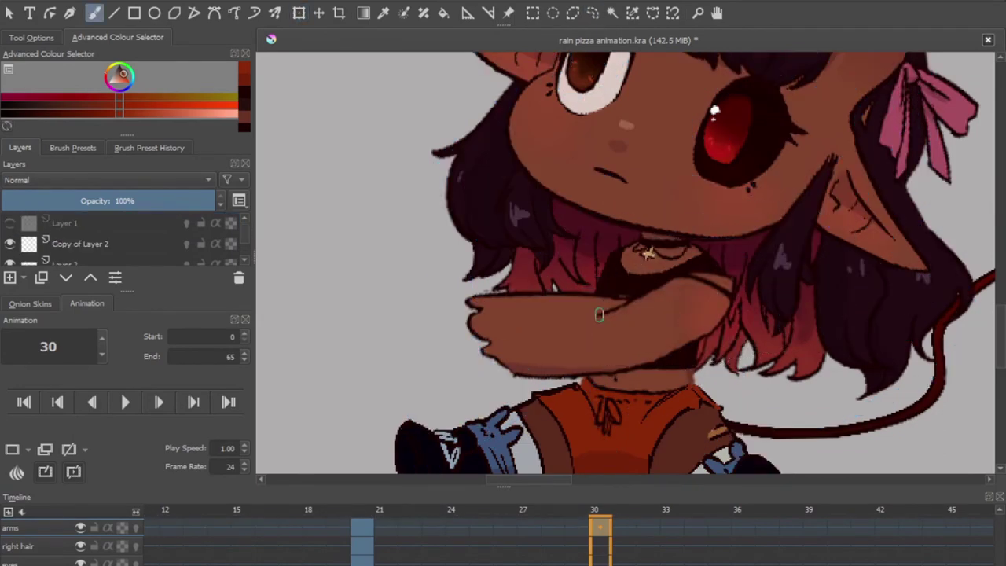
ctrl+click(601, 312)
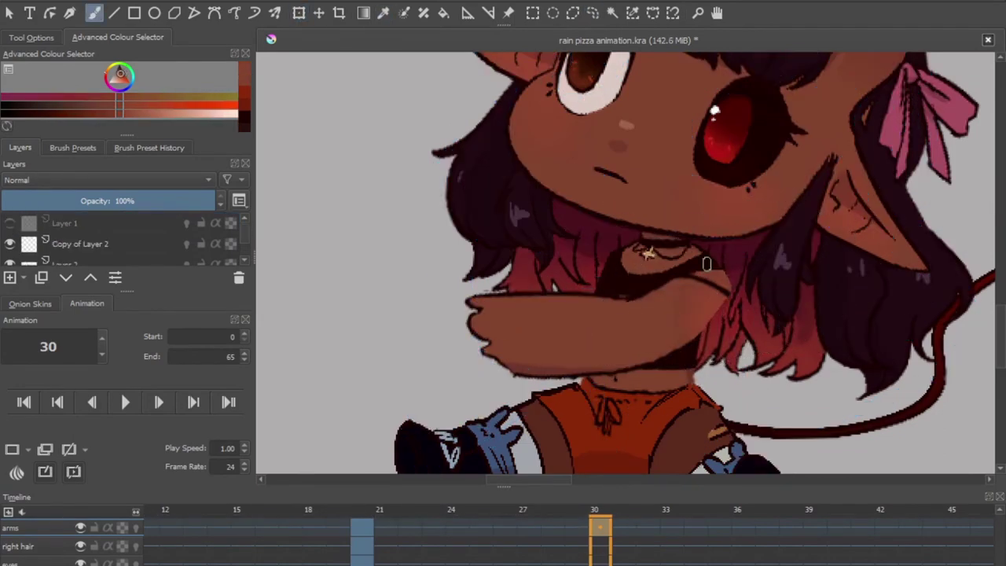
ctrl+click(628, 296)
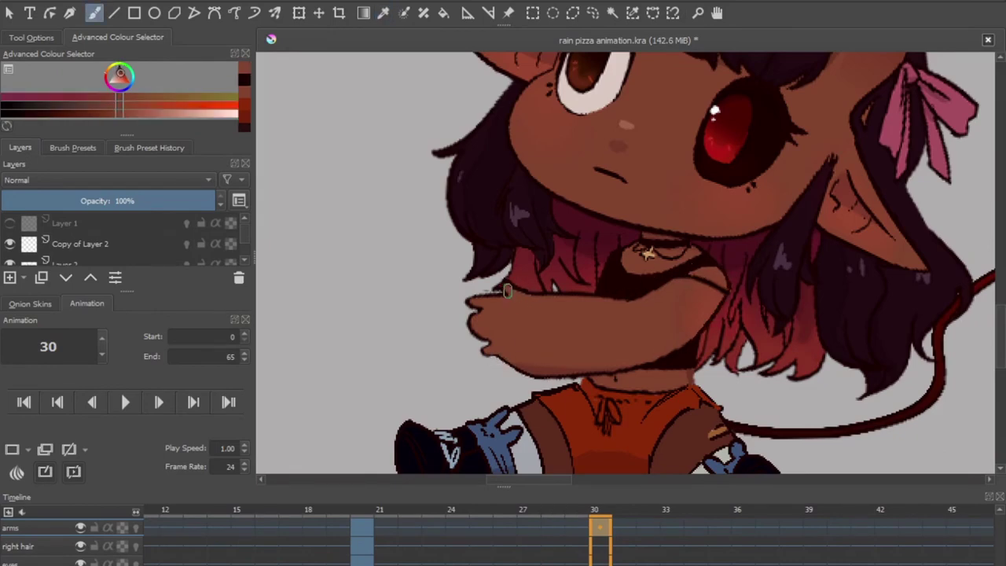
key(minus)
click(9, 223)
key(plus)
Paint the extended hand in skin colour and outline it in dark lines
drag(370, 210, 414, 230)
drag(363, 240, 367, 261)
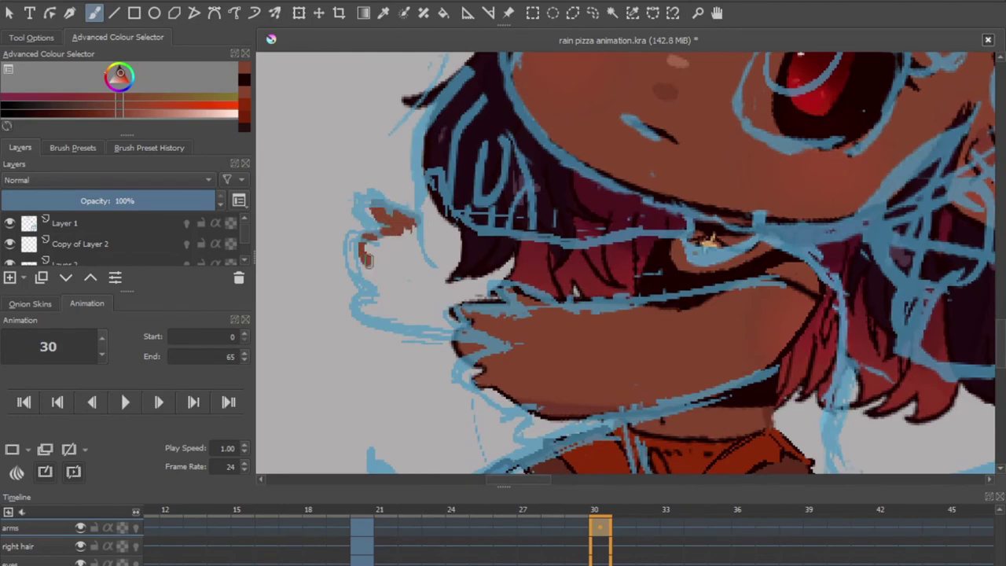
mouse_move(416, 294)
mouse_down()
mouse_move(440, 189)
mouse_move(427, 275)
mouse_up()
click(9, 224)
key(x)
drag(422, 206, 382, 281)
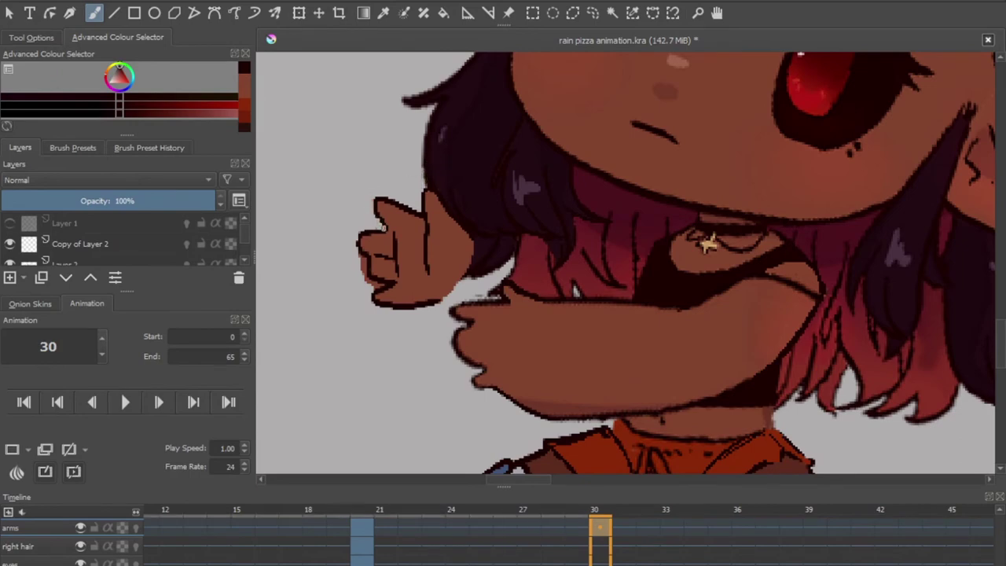
Fill the arm-hair gap with skin, sample the dark red-brown outline, and play back to check
scroll(458, 315, down, 1)
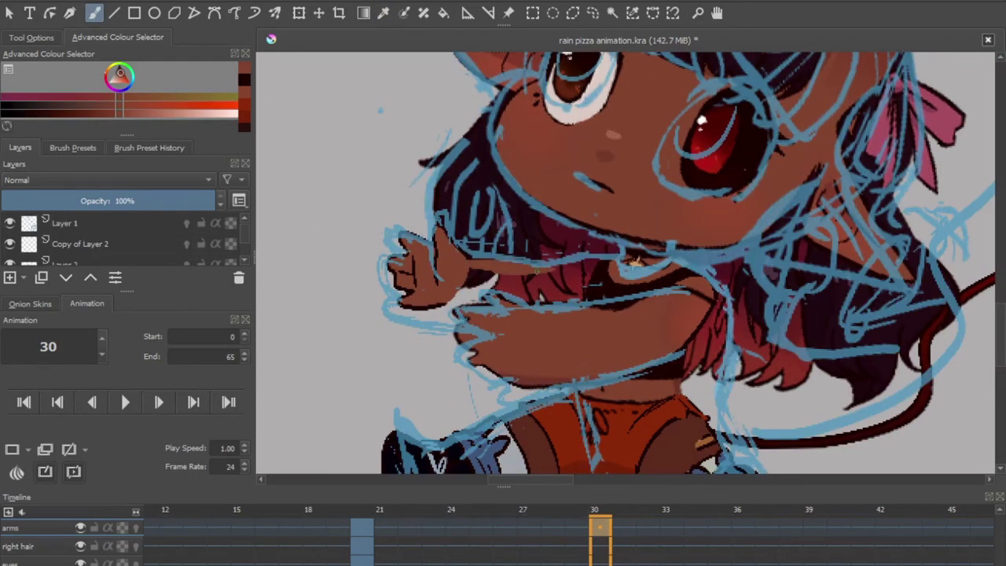
key(h)
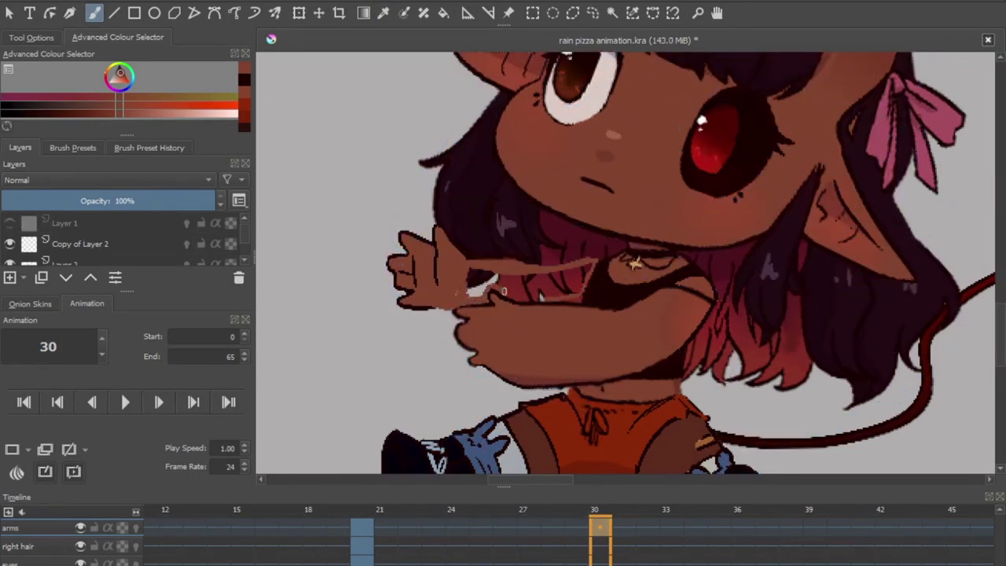
drag(504, 291, 534, 299)
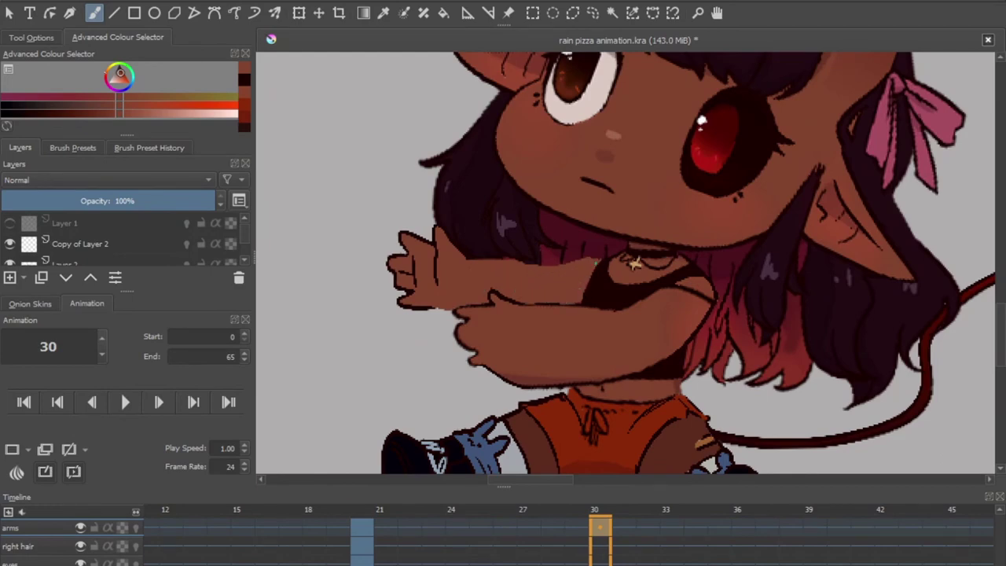
ctrl+click(456, 311)
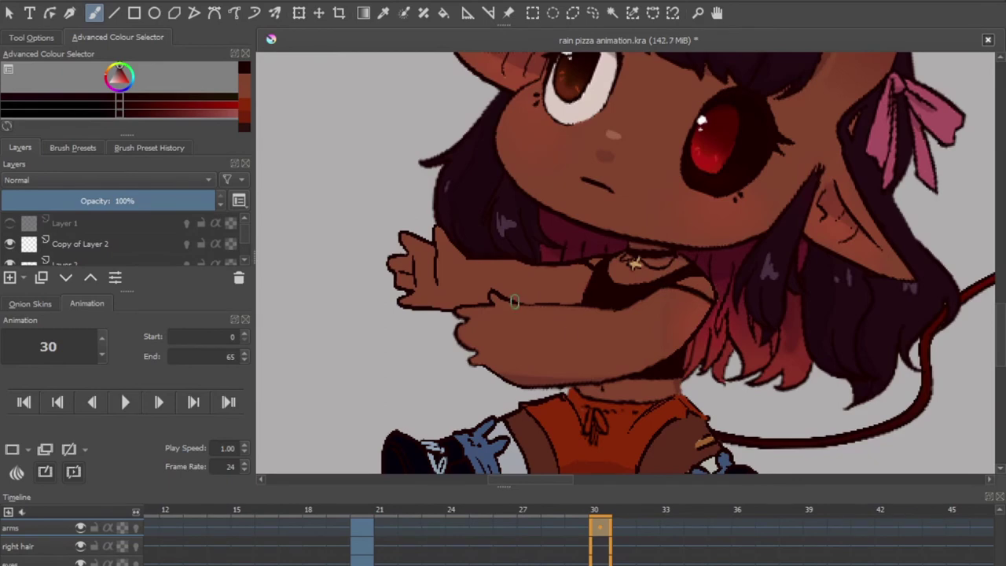
scroll(584, 303, down, 4)
scroll(380, 355, up, 4)
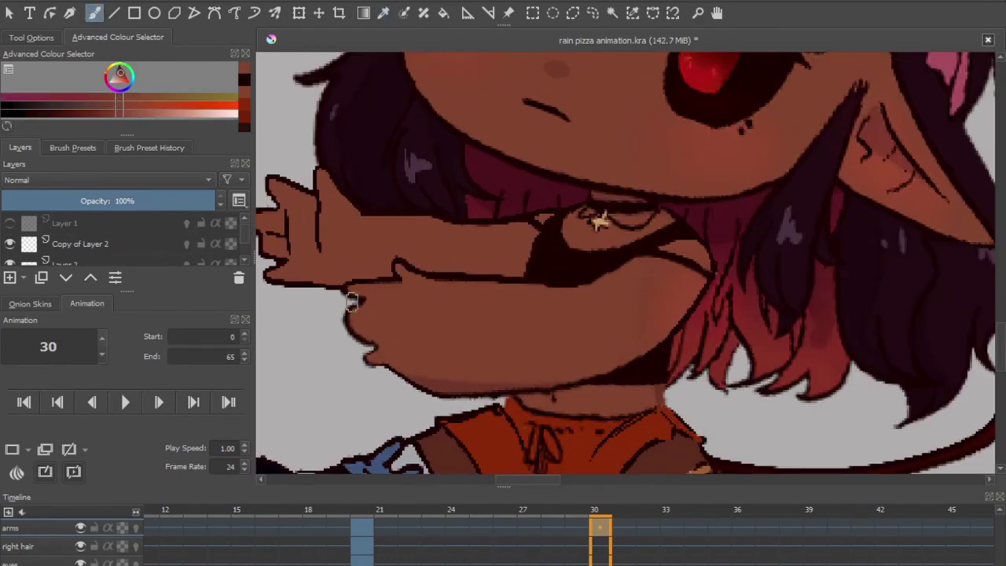
ctrl+click(352, 294)
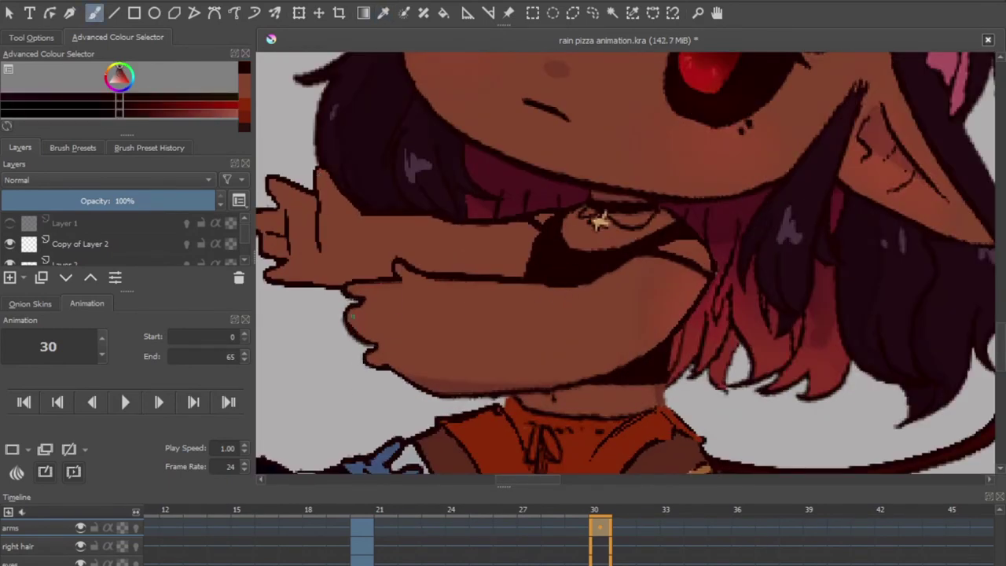
scroll(350, 317, down, 3)
scroll(498, 341, up, 1)
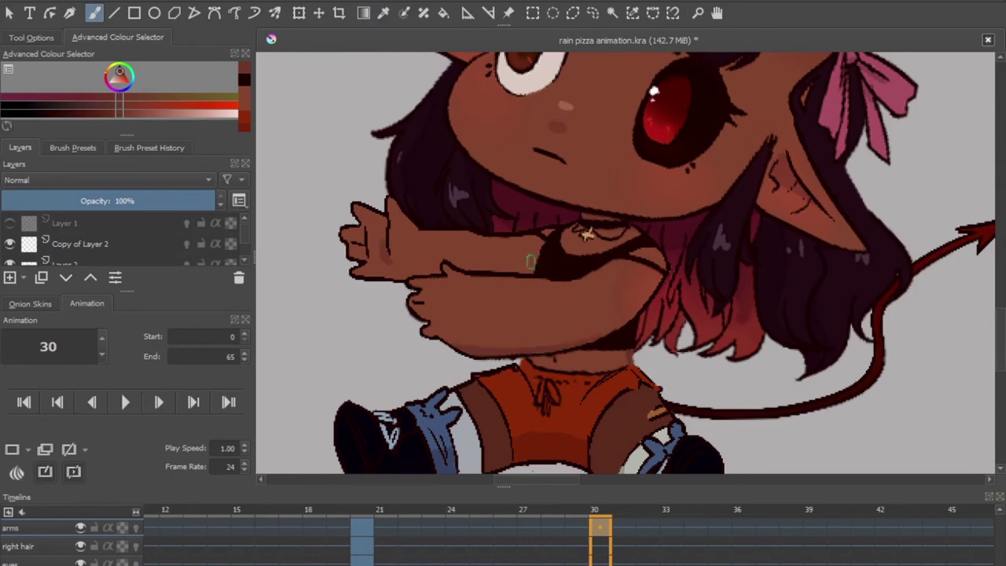
scroll(506, 275, down, 3)
key(space)
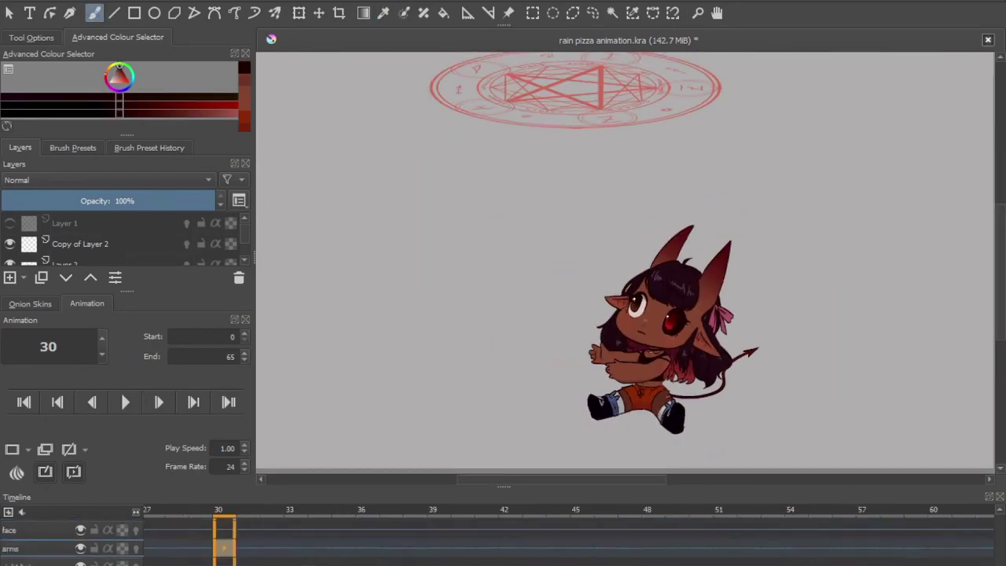
Show the blue sketch Layer 1 again and scrub the timeline around frame 52
click(10, 223)
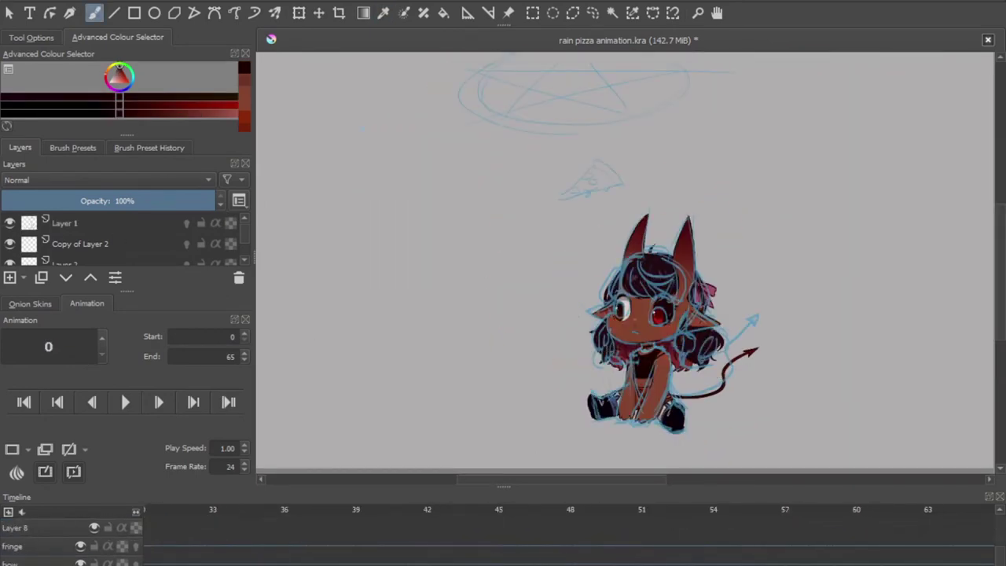
scroll(676, 296, up, 3)
scroll(676, 295, down, 2)
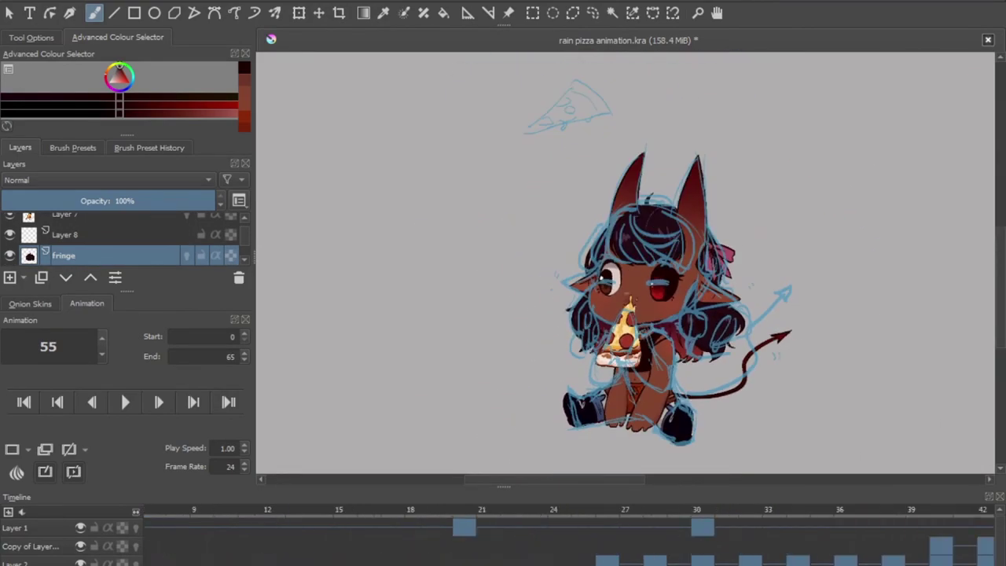
scroll(677, 295, up, 2)
scroll(550, 506, down, 5)
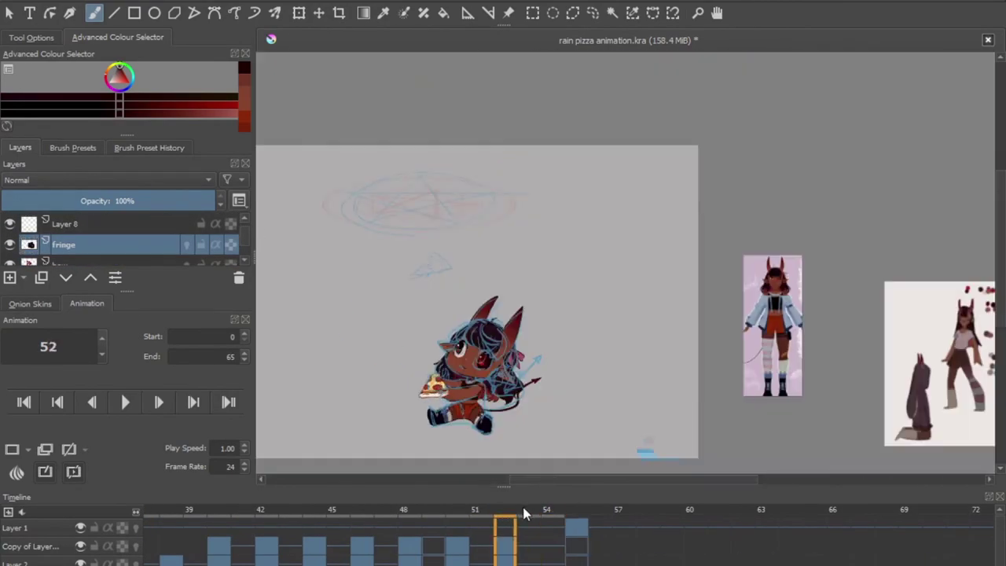
drag(521, 503, 578, 519)
scroll(471, 346, up, 3)
scroll(472, 346, down, 4)
Make Copy of Layer 2 active to rename it 'pent white', stepping back a frame
click(236, 243)
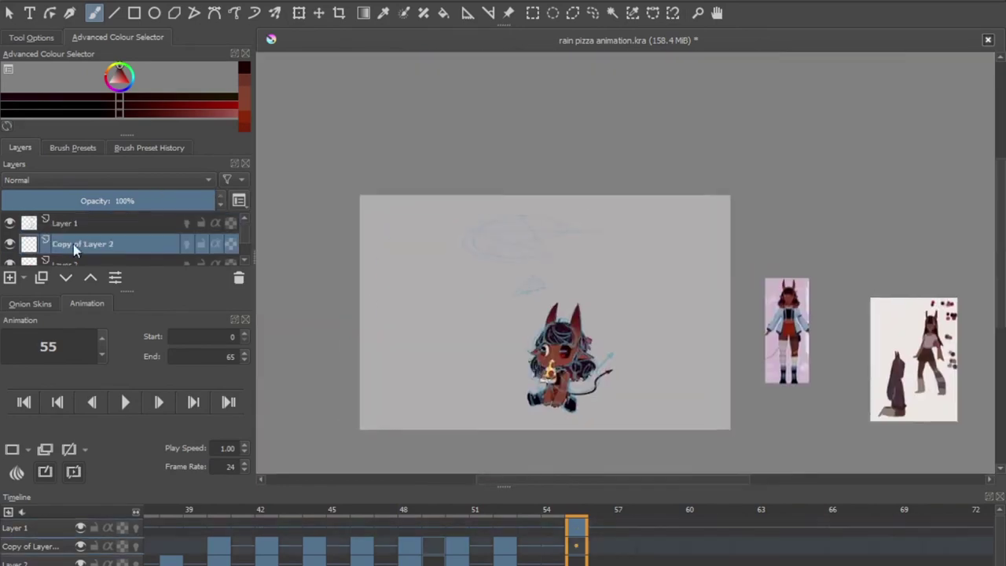
key(Left)
key(Left)
key(Left)
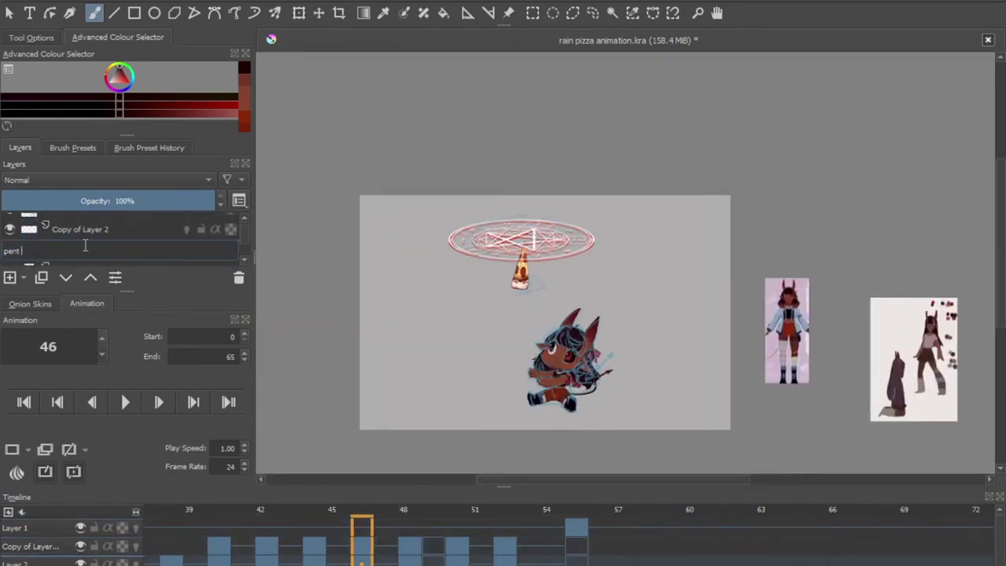
scroll(206, 234, up, 2)
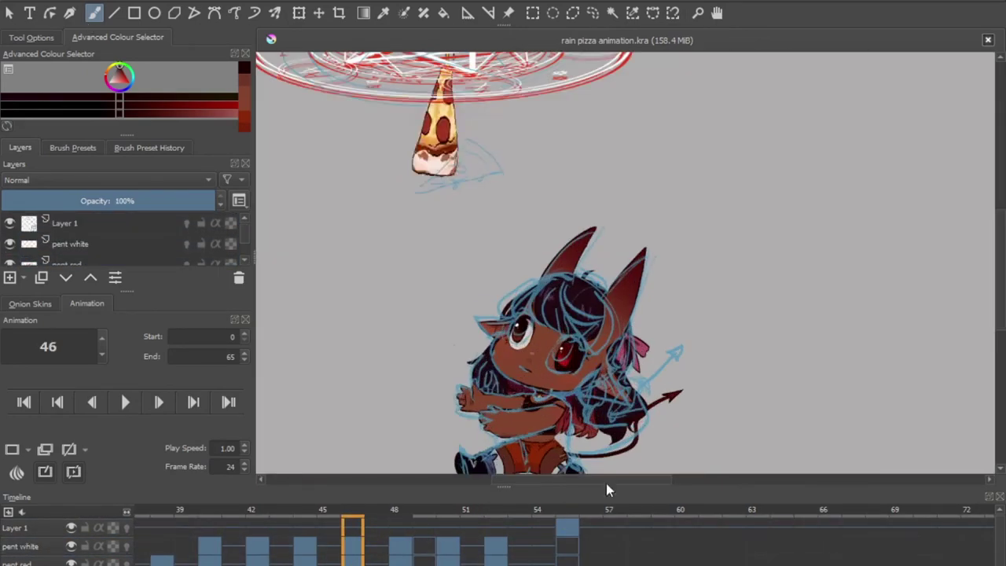
scroll(624, 264, up, 5)
scroll(157, 236, down, 3)
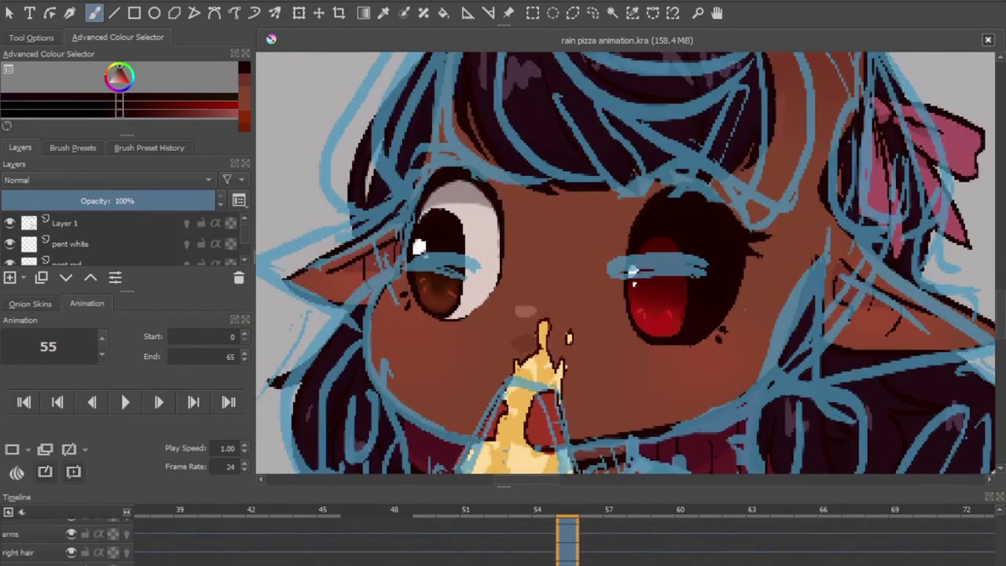
On the face layer, pick the skin colour and paint out the open eyes
click(94, 255)
scroll(481, 442, down, 3)
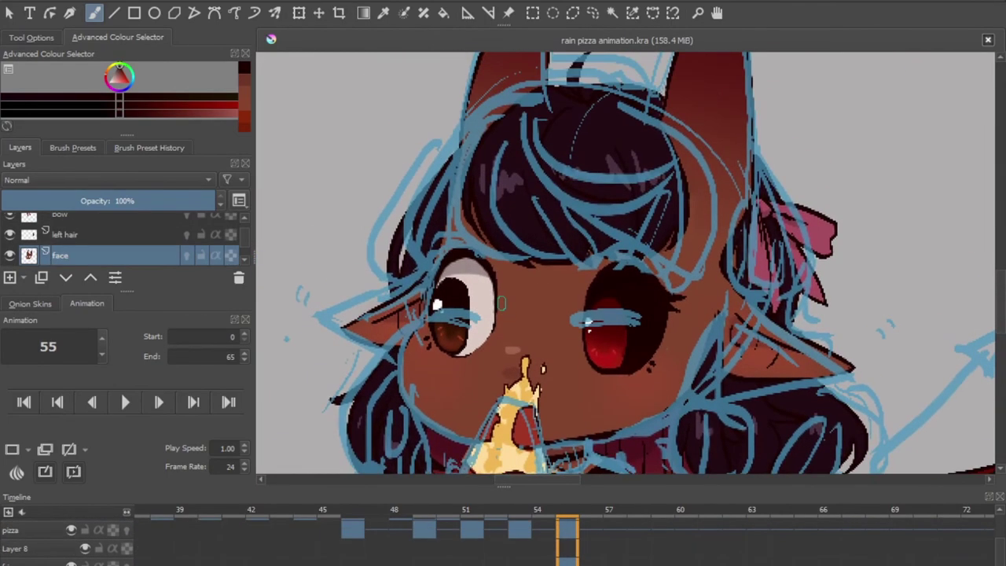
ctrl+click(588, 363)
drag(440, 334, 472, 346)
drag(589, 330, 656, 358)
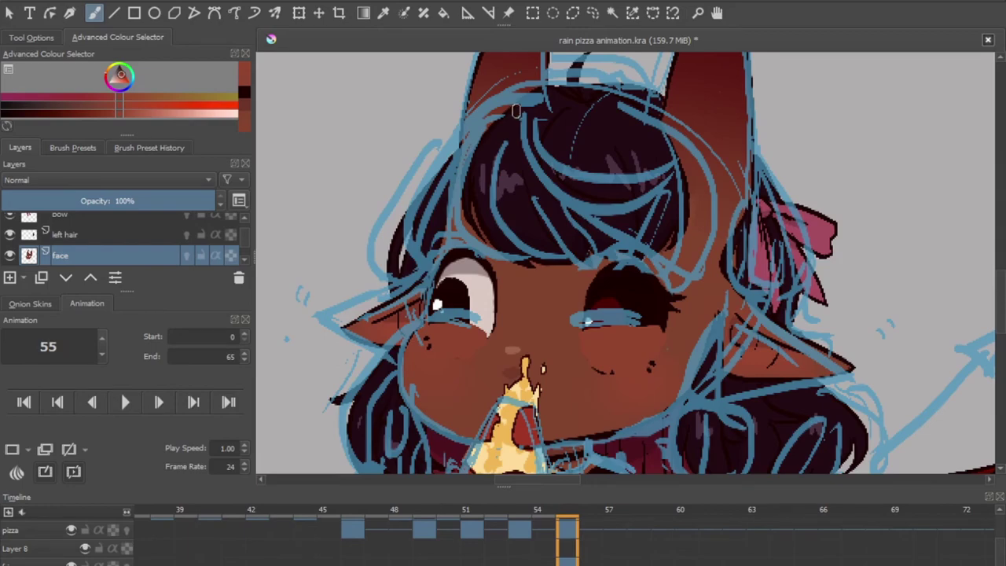
scroll(675, 347, up, 1)
scroll(628, 361, down, 2)
scroll(523, 251, up, 2)
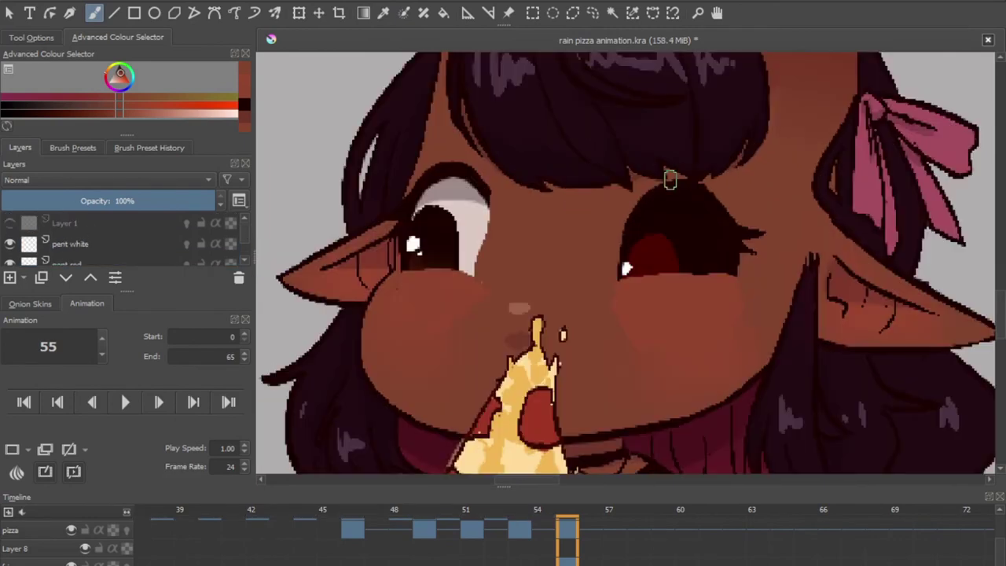
Finish covering both eyes with skin and draw a dark line at the hair edge
mouse_move(408, 196)
mouse_down()
mouse_move(405, 267)
mouse_move(473, 164)
mouse_move(468, 251)
mouse_up()
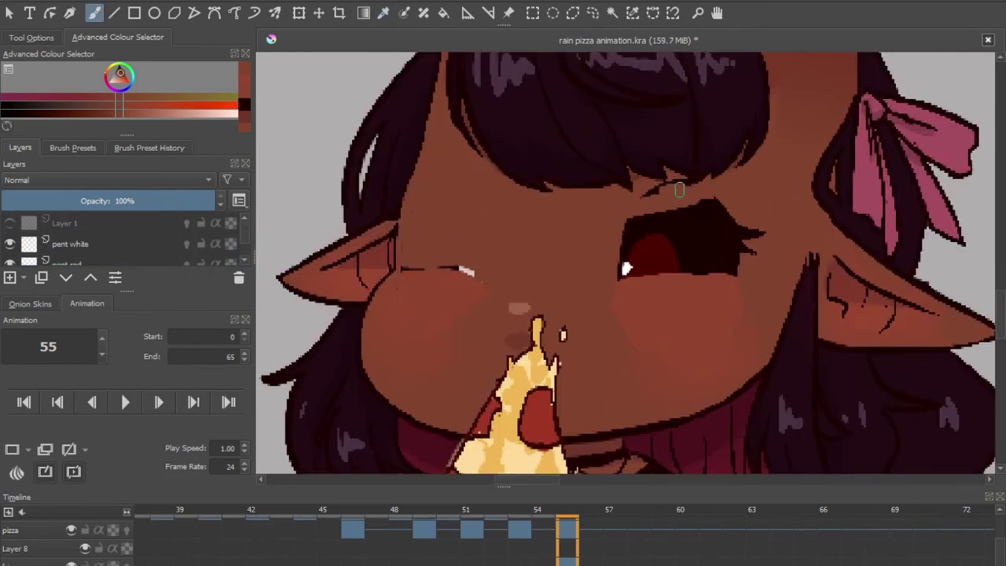
drag(645, 193, 708, 208)
drag(629, 235, 706, 253)
ctrl+click(403, 204)
drag(404, 204, 403, 214)
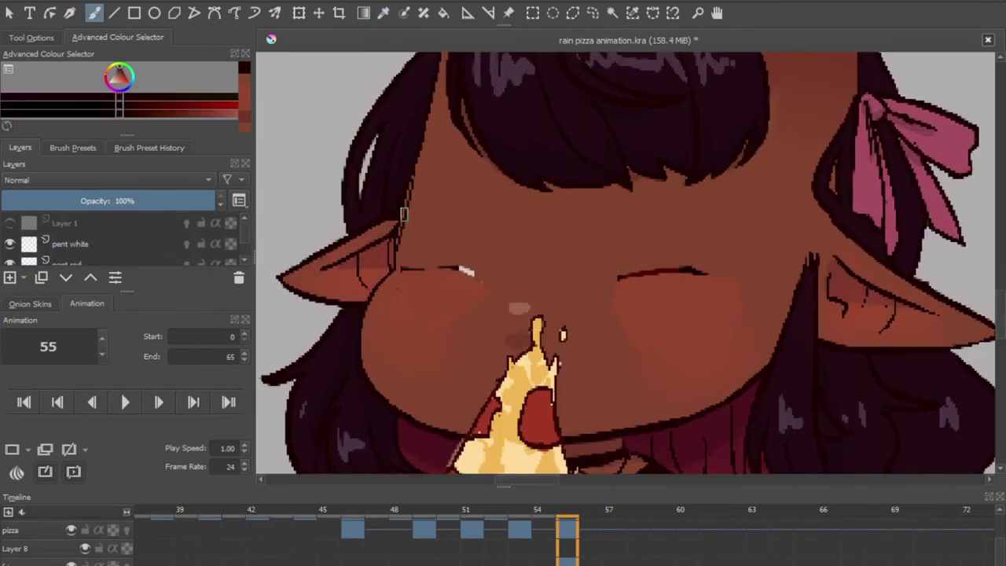
Switch to the Ink_tilt_20 inking brush and try closed-eye lines, then undo them
click(150, 147)
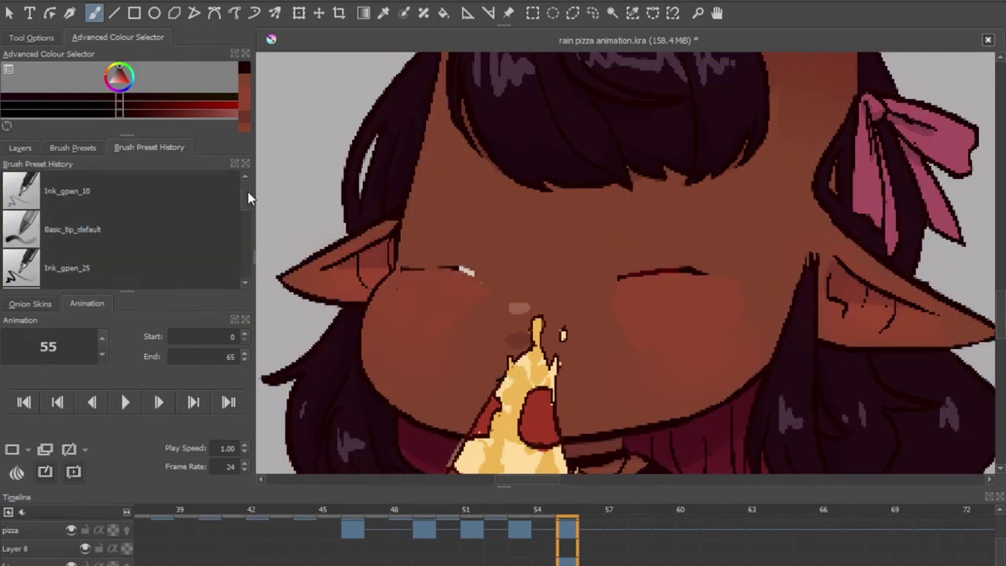
click(117, 211)
key(slash)
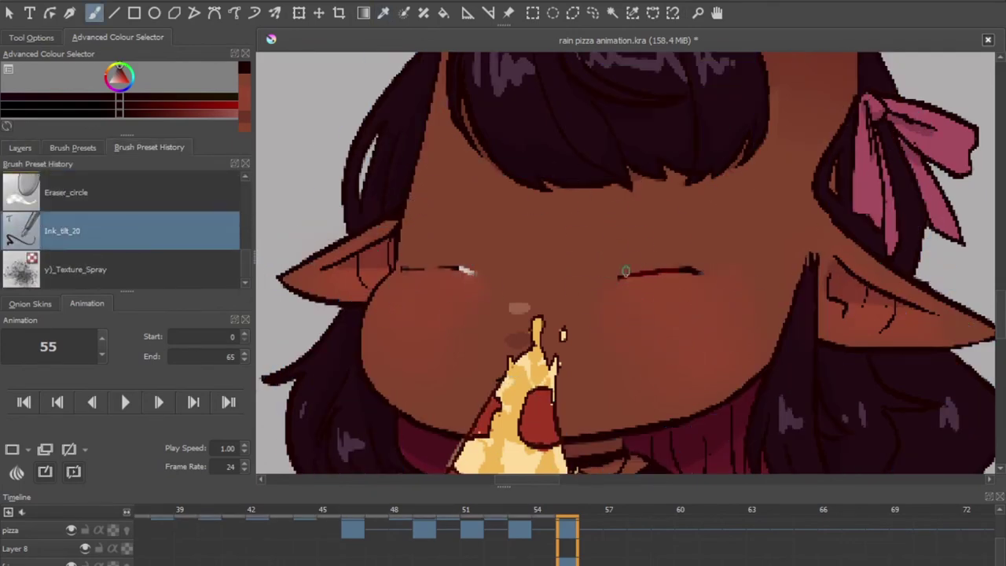
drag(706, 273, 599, 285)
drag(478, 287, 402, 262)
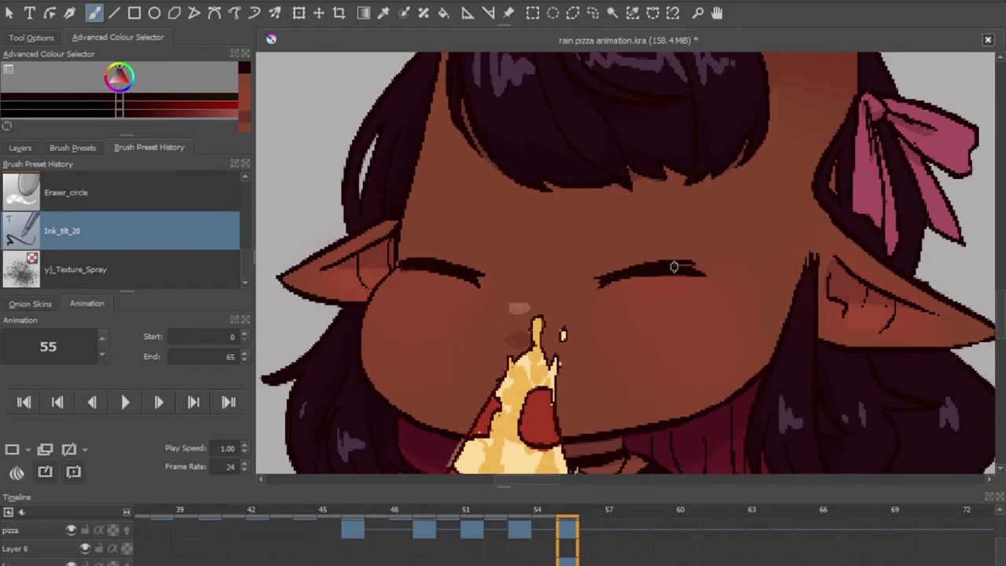
key(ctrl+z)
ctrl+click(545, 281)
key(ctrl+z)
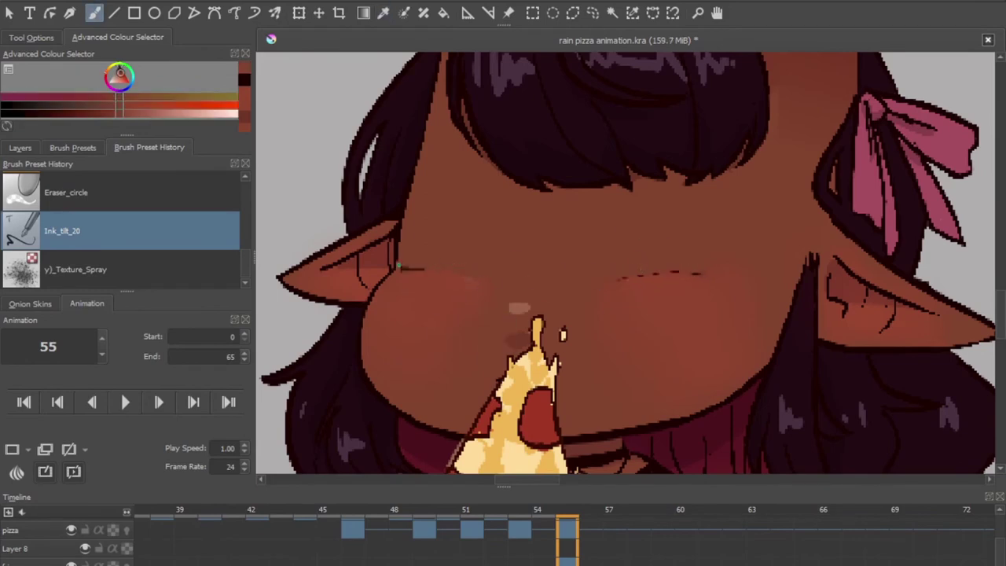
Draw the left and right closed-eye arcs, the right one as a thinner flicked arc
key(slash)
key(d)
key(slash)
drag(401, 258, 465, 288)
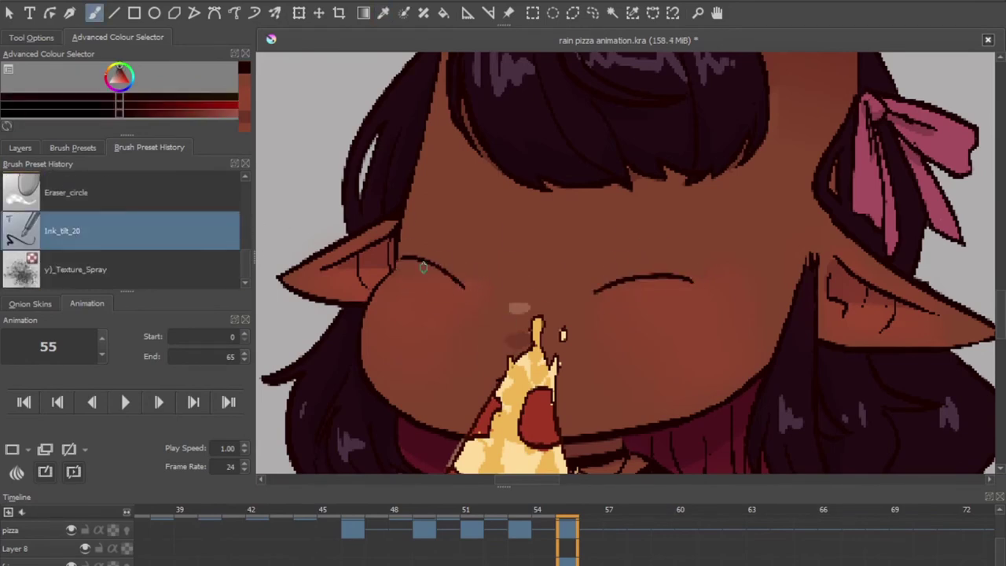
drag(591, 295, 693, 279)
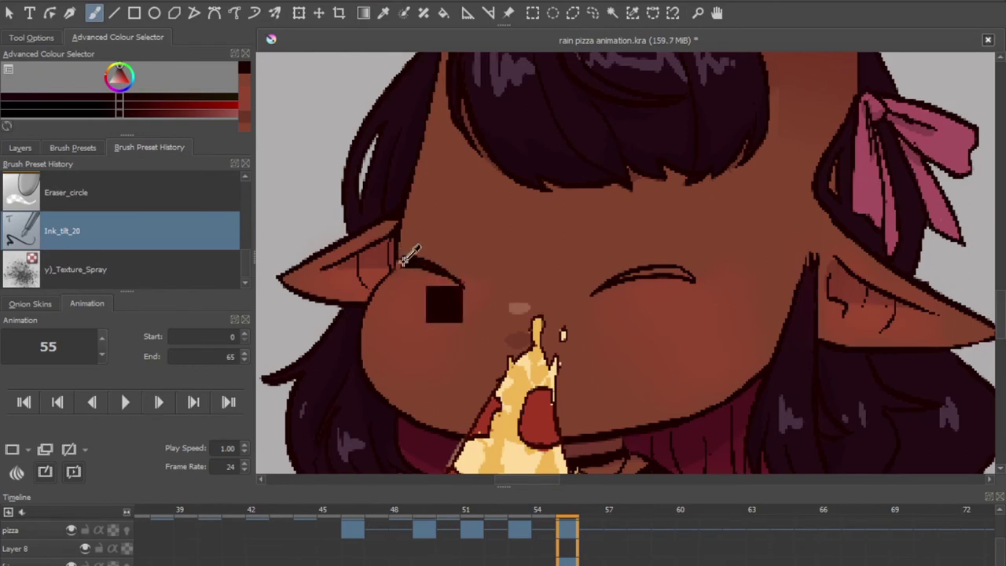
drag(402, 259, 464, 286)
drag(591, 295, 686, 275)
key(ctrl+z)
drag(591, 296, 727, 262)
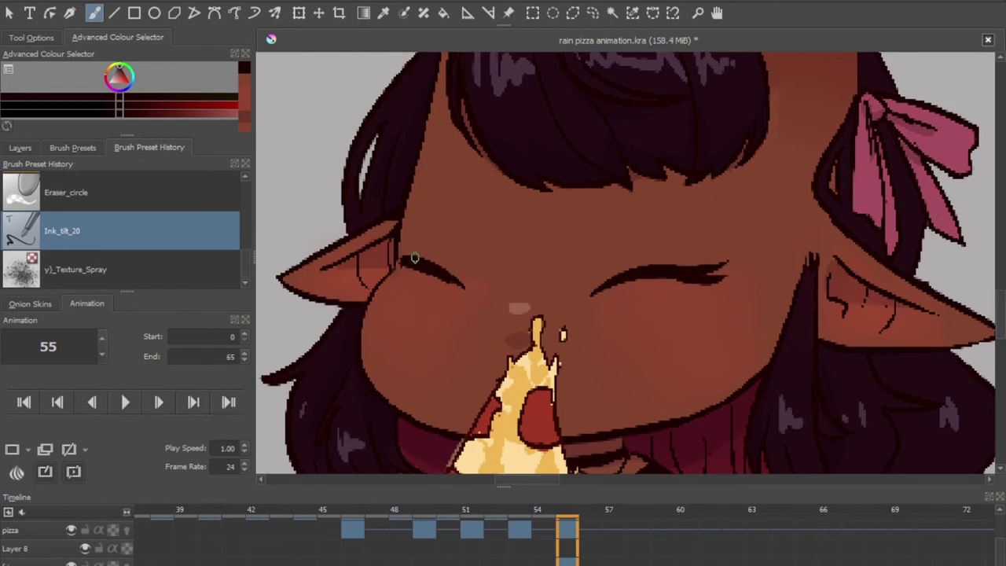
drag(418, 258, 462, 286)
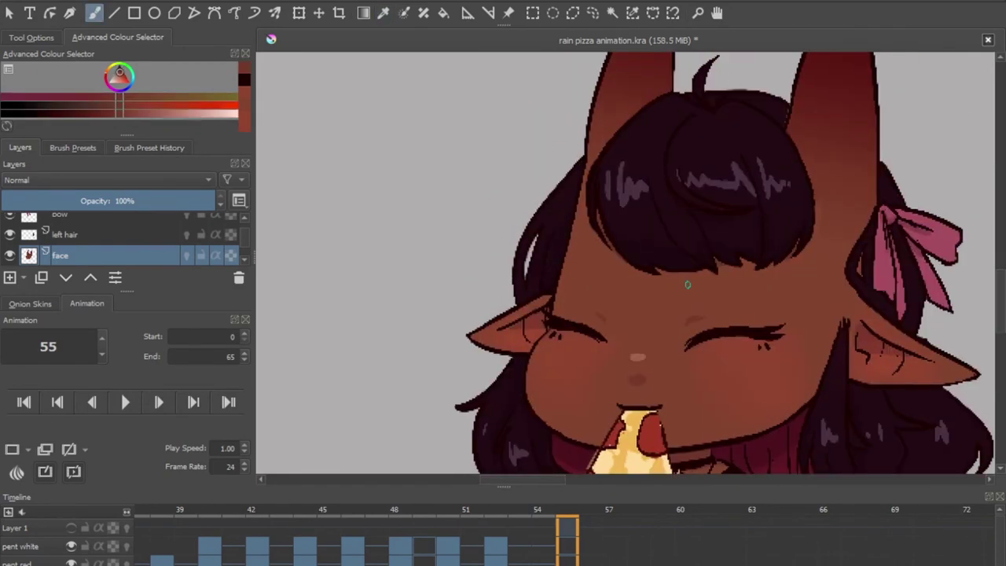
Pick a darker reddish shade as the painting colour
ctrl+click(591, 244)
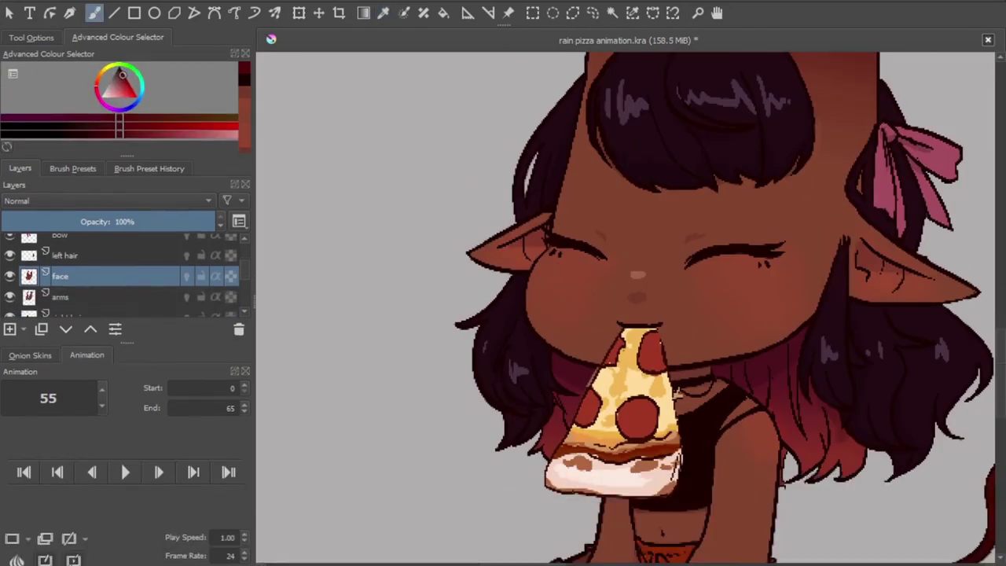
drag(127, 154, 127, 232)
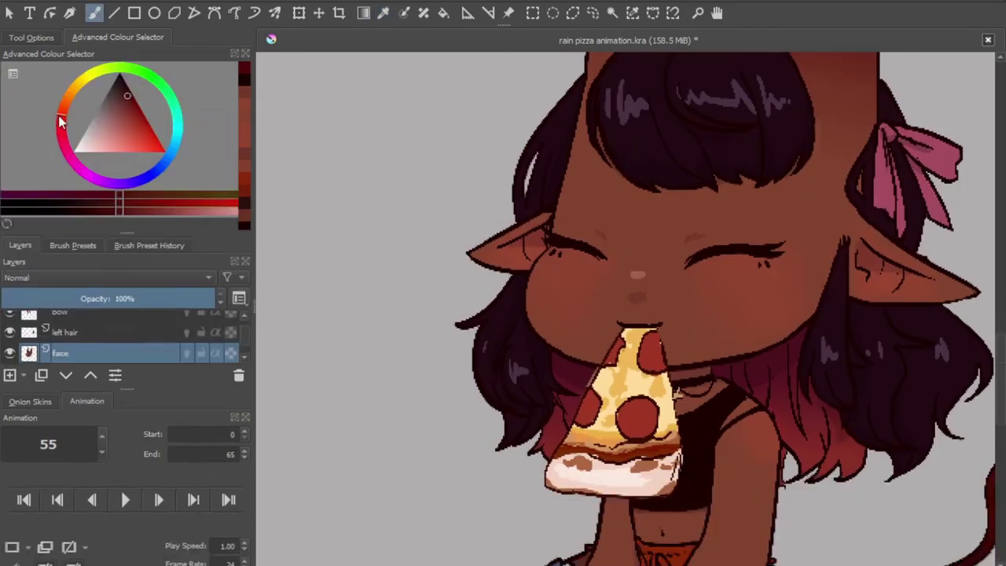
click(137, 116)
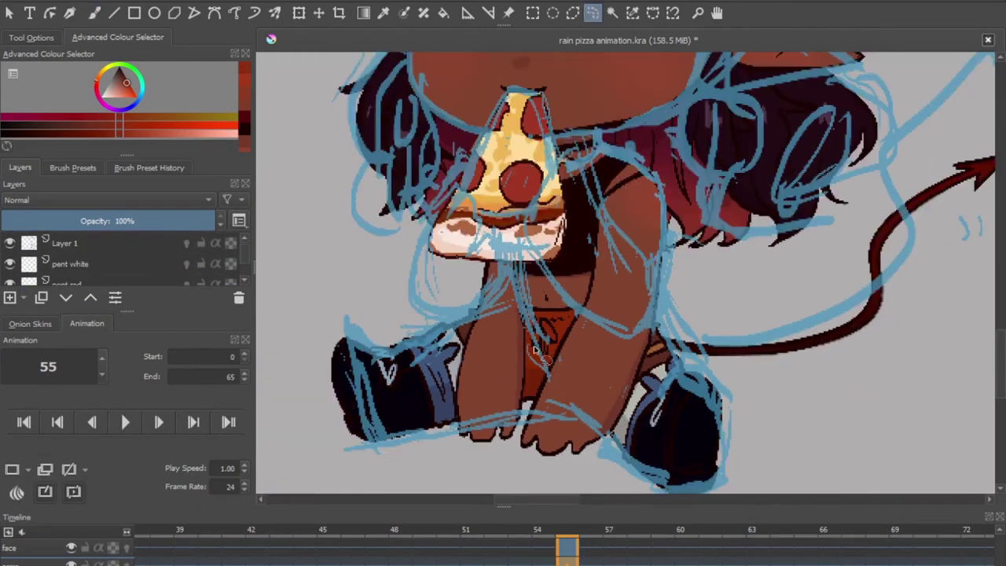
Lasso the arm and rotate it upward toward the pizza with Ctrl+T
drag(506, 78, 528, 281)
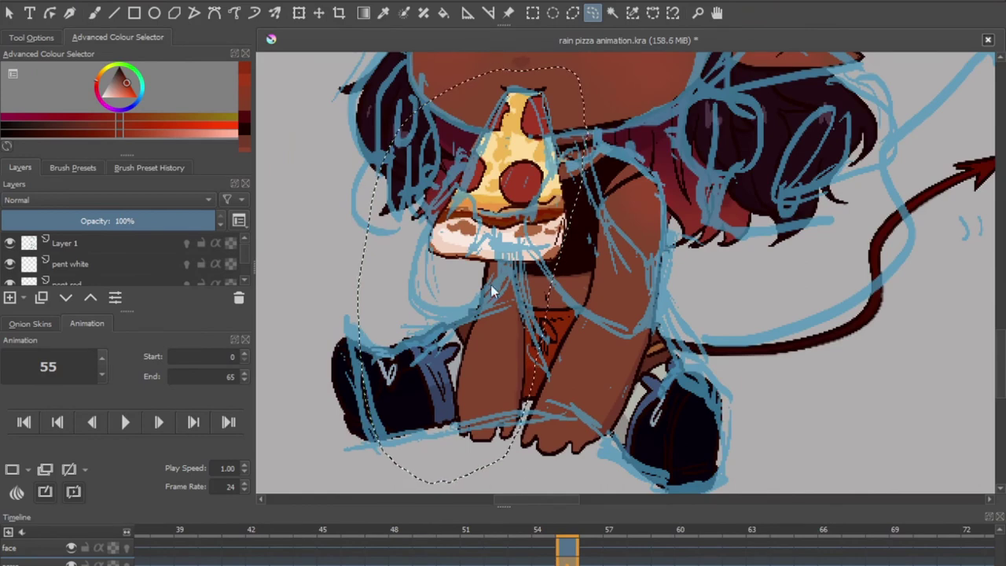
key(ctrl+t)
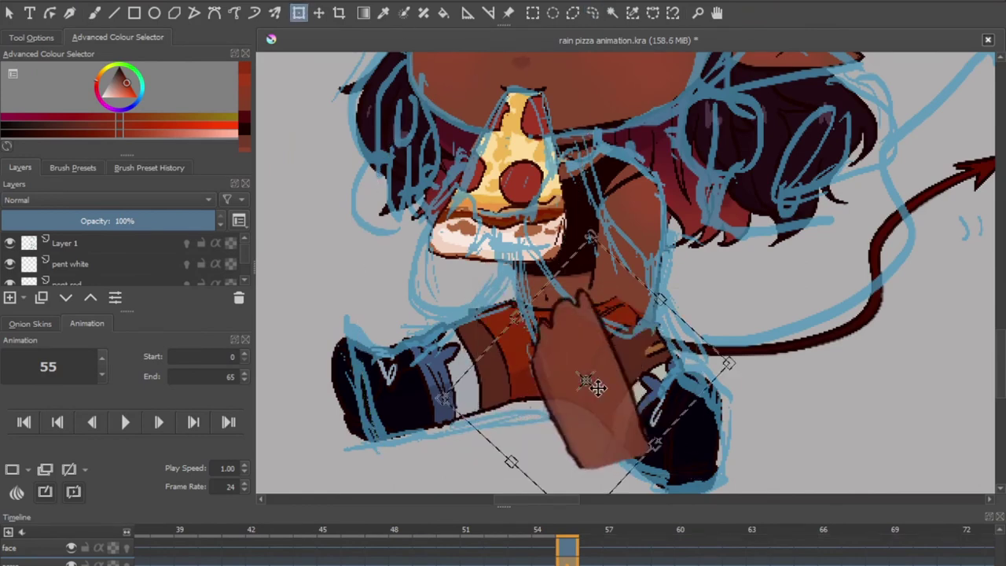
mouse_move(653, 326)
mouse_down()
mouse_move(612, 259)
mouse_move(698, 132)
mouse_move(568, 225)
mouse_up()
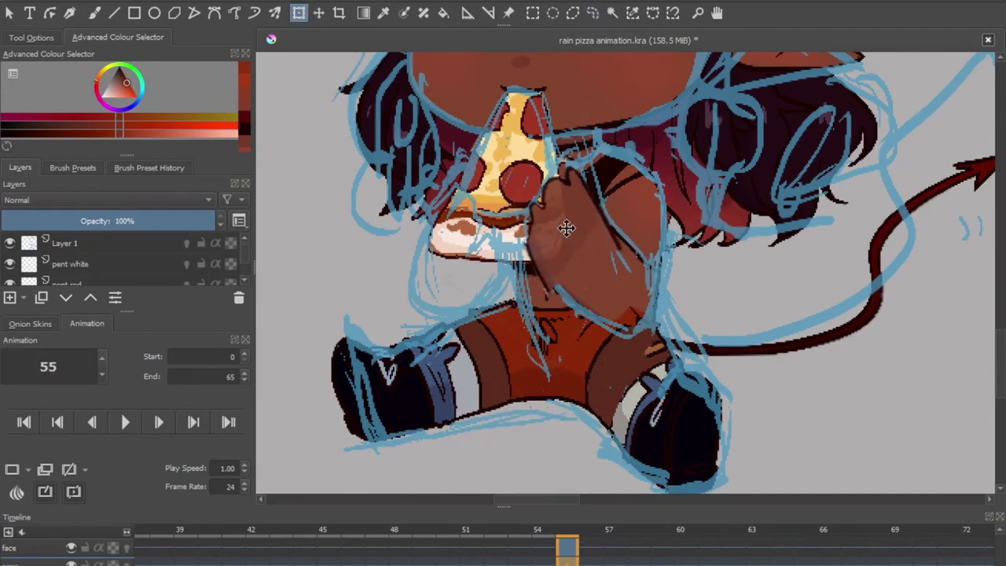
key(Return)
Hide the blue sketch and sample skin and red-brown tones from the arm
key(b)
key(Page_Down)
scroll(534, 353, up, 2)
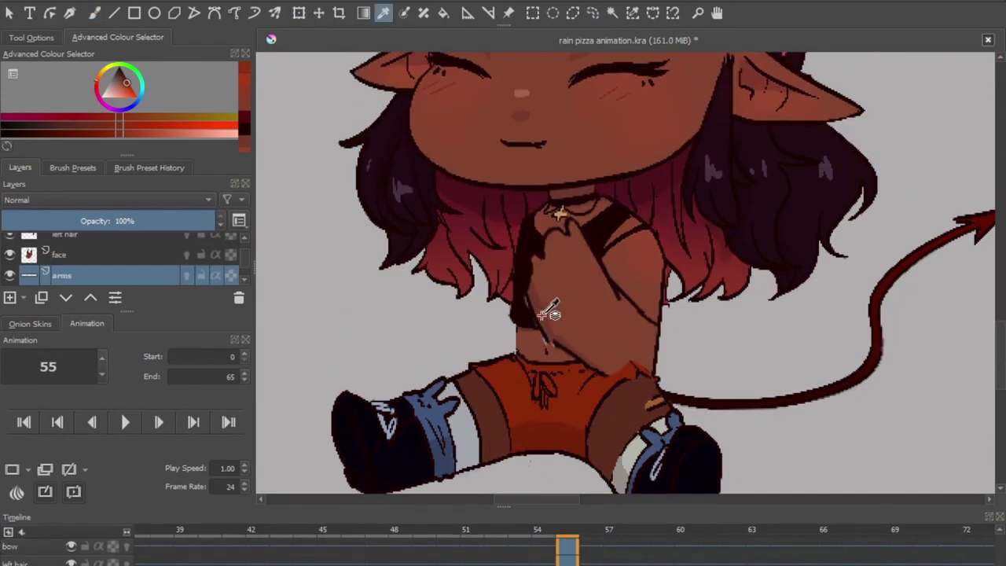
ctrl+click(527, 317)
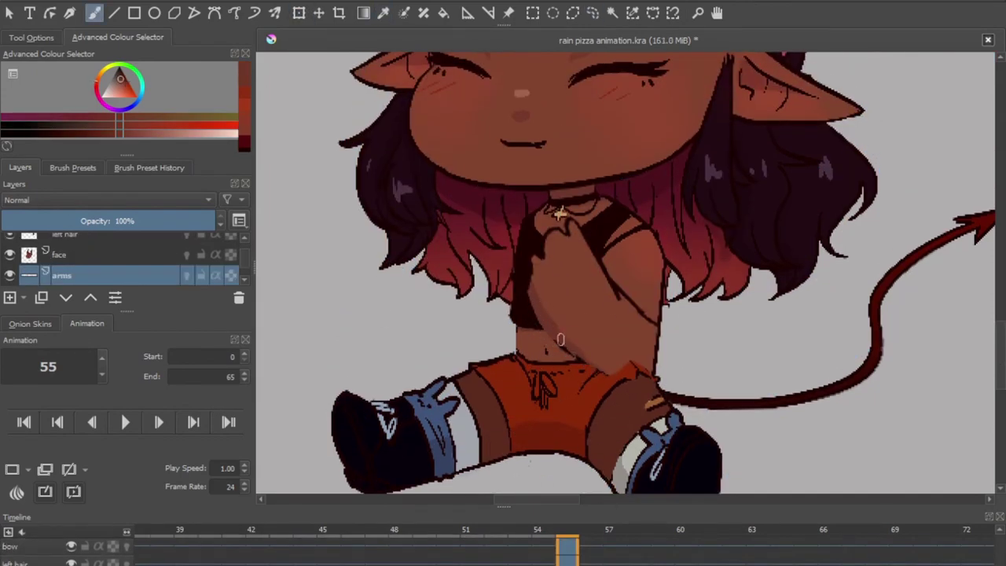
ctrl+click(634, 291)
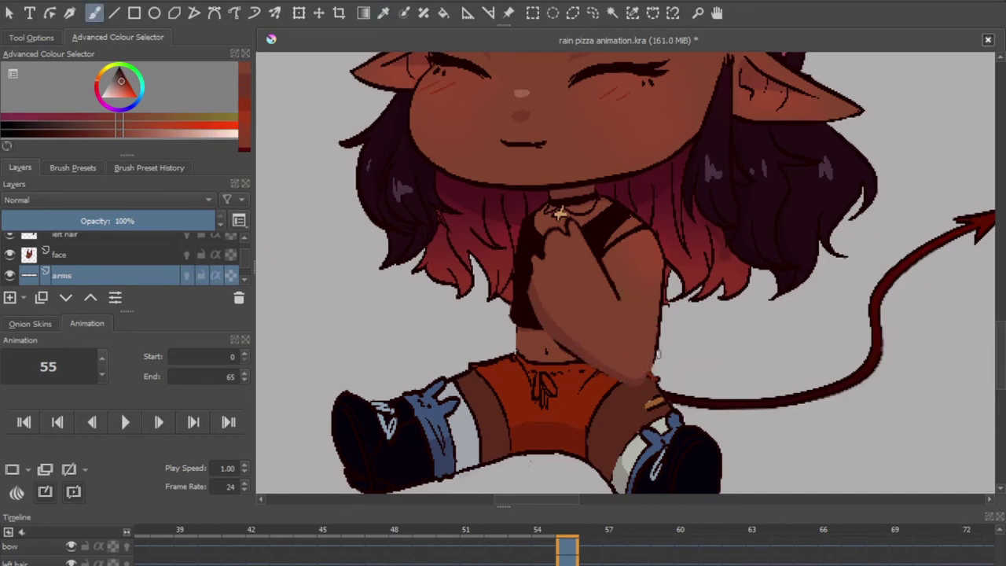
ctrl+click(530, 279)
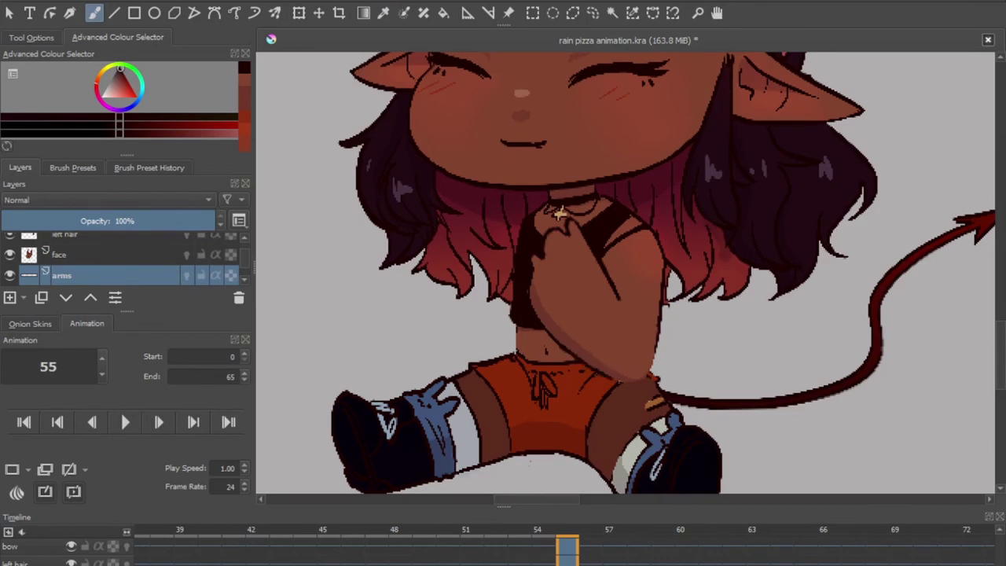
ctrl+click(627, 326)
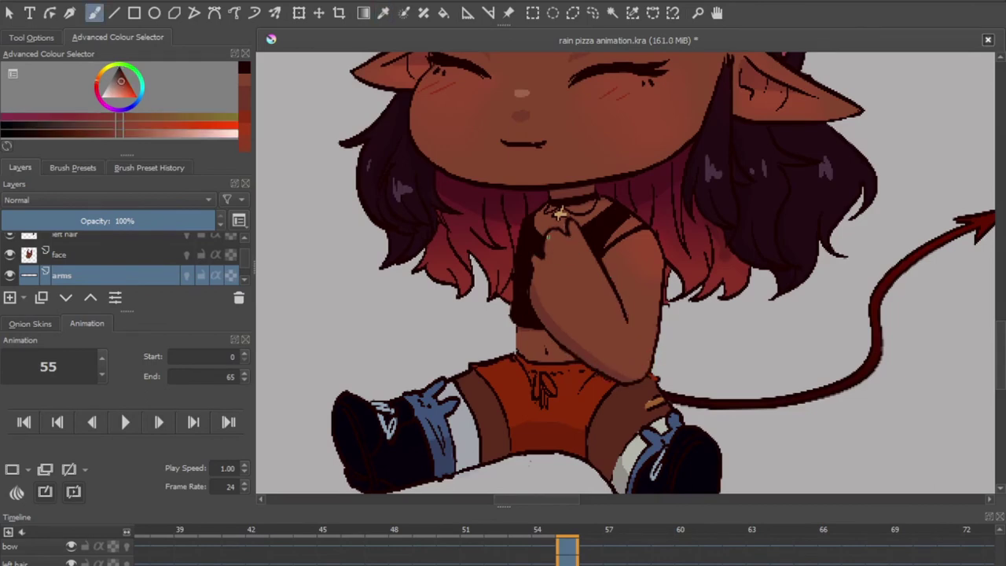
ctrl+click(576, 232)
scroll(245, 256, down, 3)
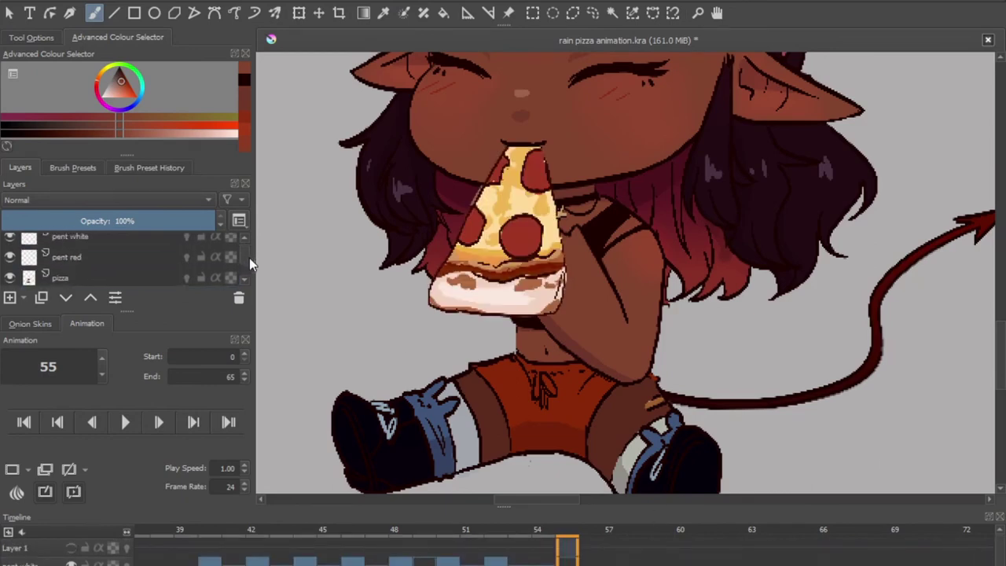
scroll(560, 211, up, 2)
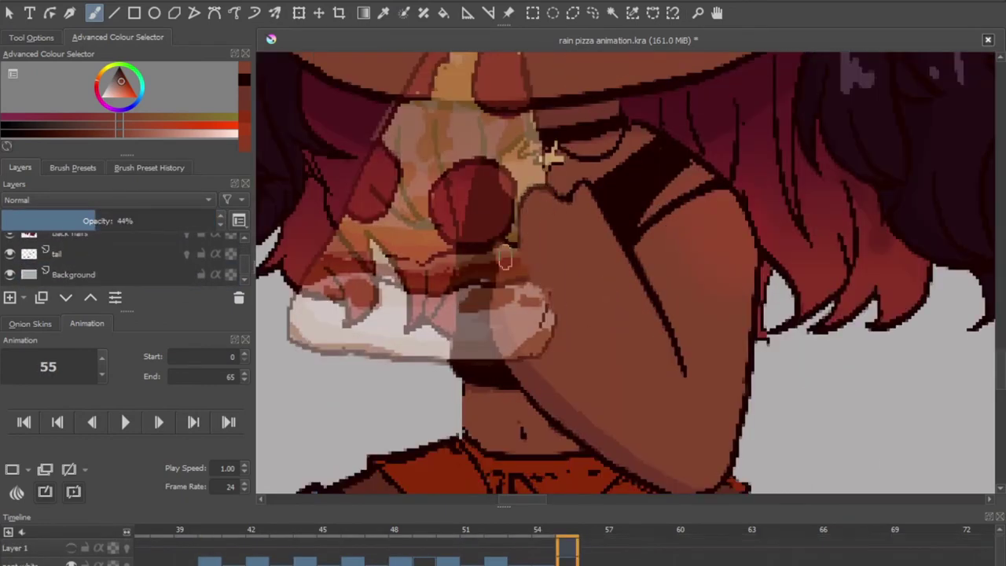
Erase the pizza where the hand overlaps it near the mouth
drag(498, 286, 545, 287)
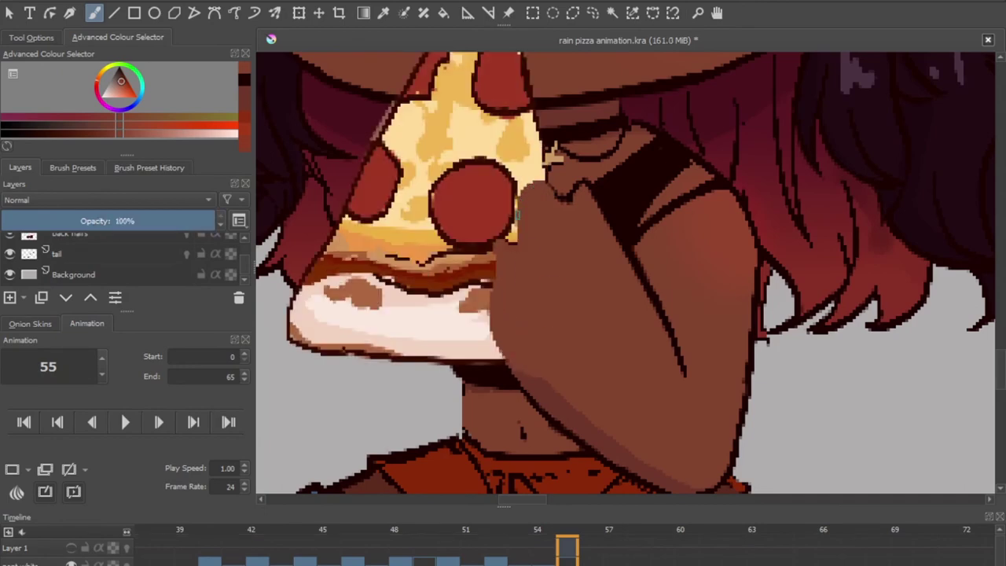
key(ctrl+z)
drag(503, 251, 508, 270)
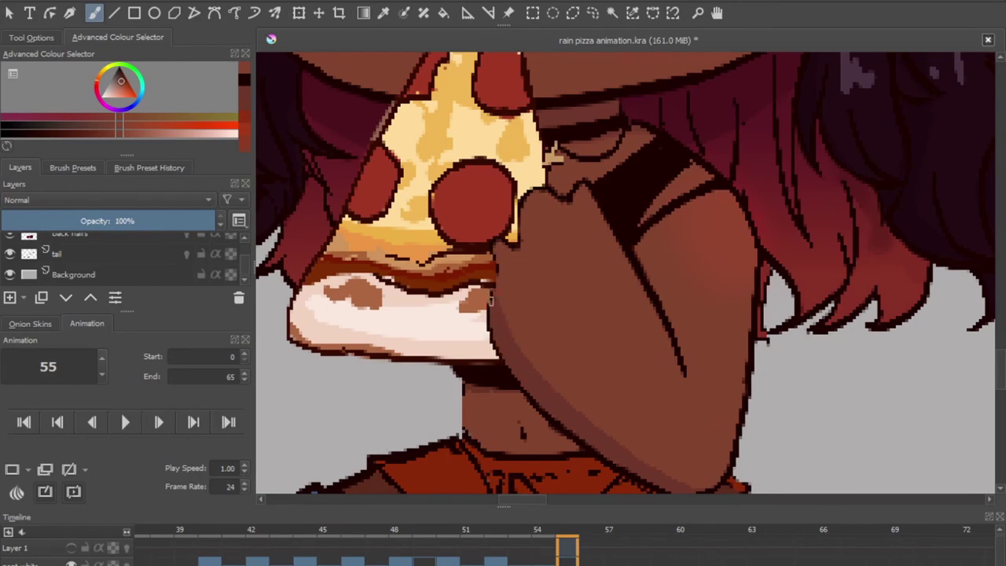
scroll(495, 248, down, 4)
scroll(591, 304, up, 2)
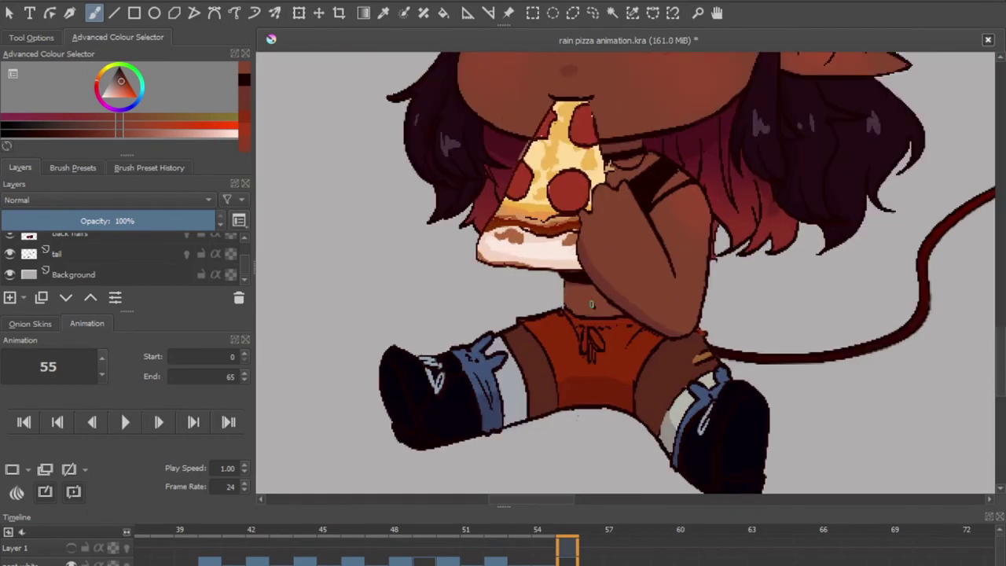
scroll(607, 326, down, 3)
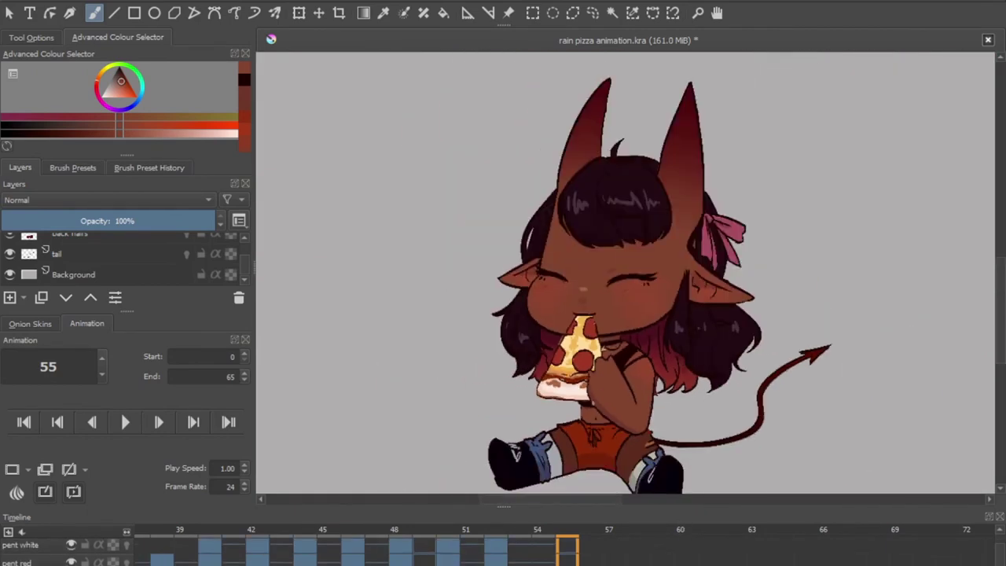
scroll(608, 327, up, 4)
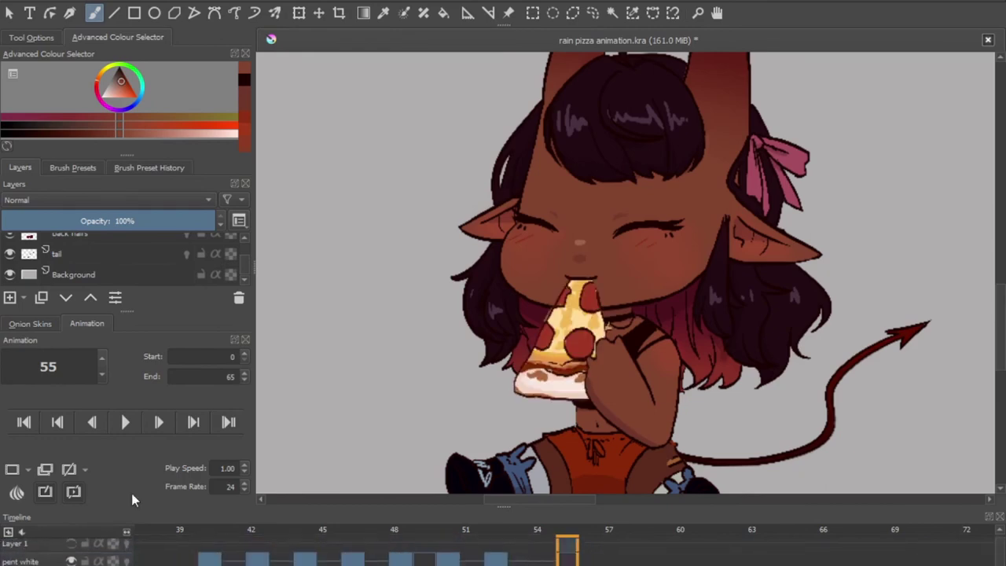
Make the arms layer active, sample dark red from the hair, and hide sketch Layer 1
scroll(572, 290, up, 3)
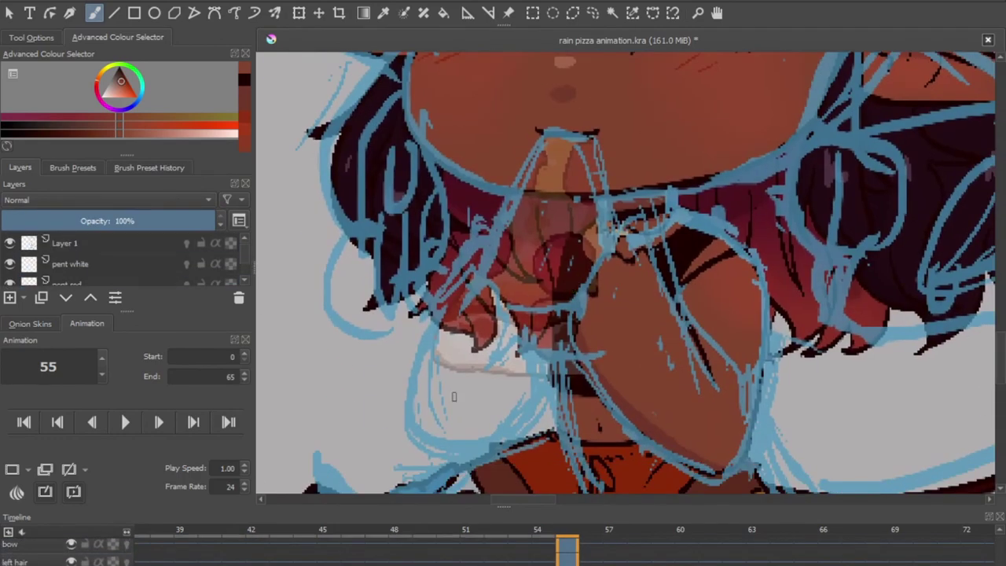
click(507, 253)
ctrl+click(684, 235)
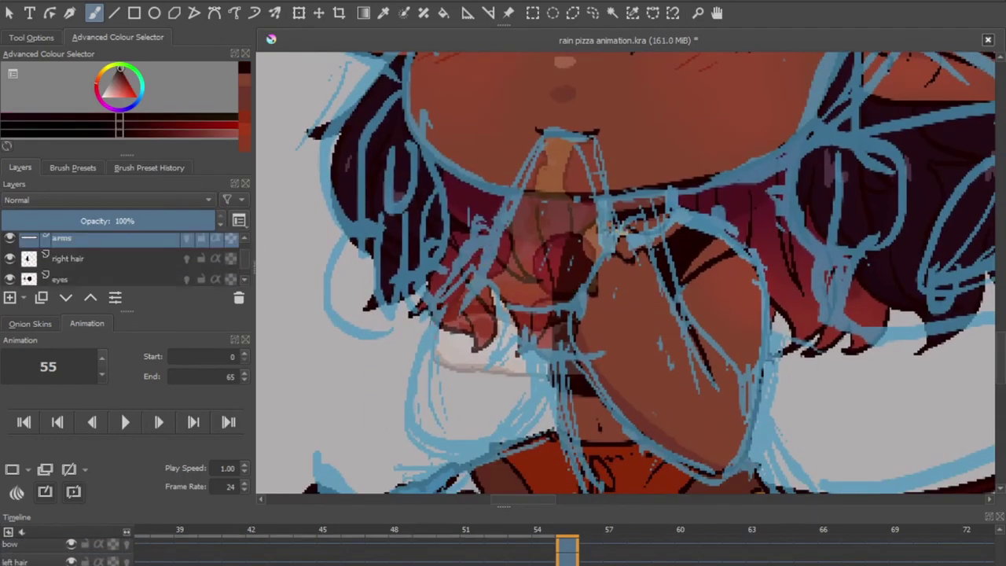
scroll(94, 259, up, 5)
click(10, 242)
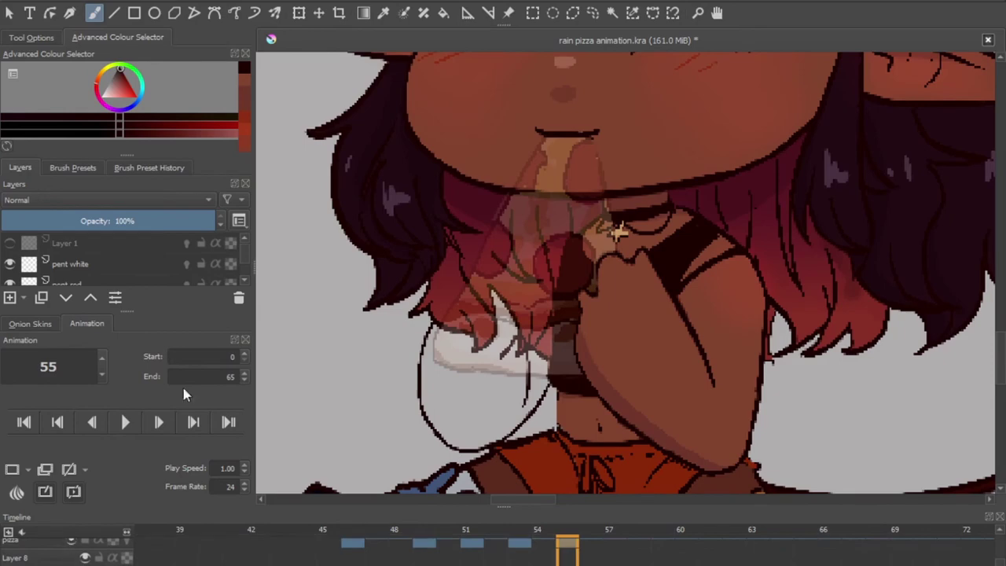
scroll(157, 259, down, 2)
Paint a second skin-toned hand below the face and sample a darker red for outlines
ctrl+click(431, 322)
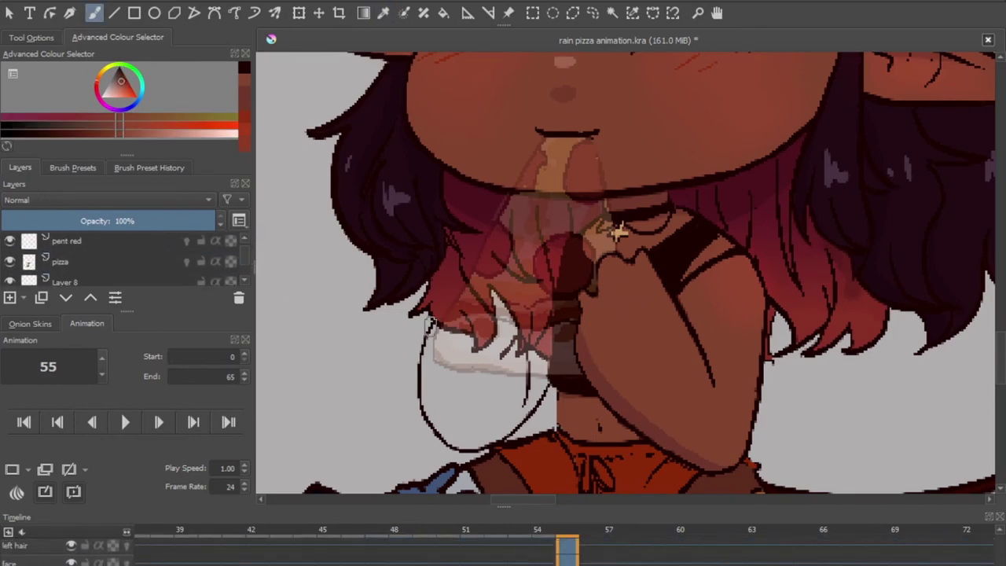
mouse_move(455, 307)
mouse_down()
mouse_move(440, 346)
mouse_move(503, 345)
mouse_move(444, 416)
mouse_move(462, 434)
mouse_move(525, 357)
mouse_up()
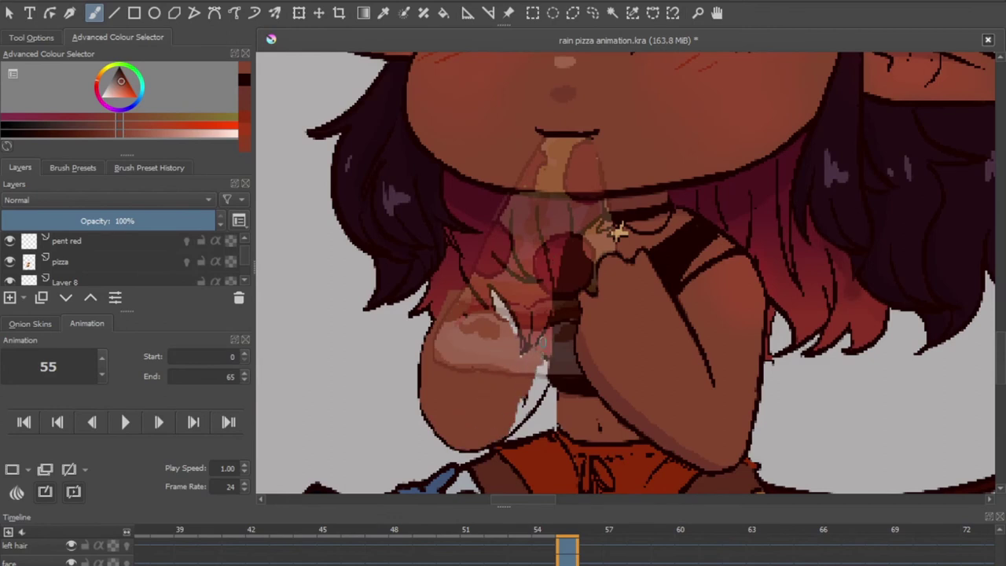
ctrl+click(487, 314)
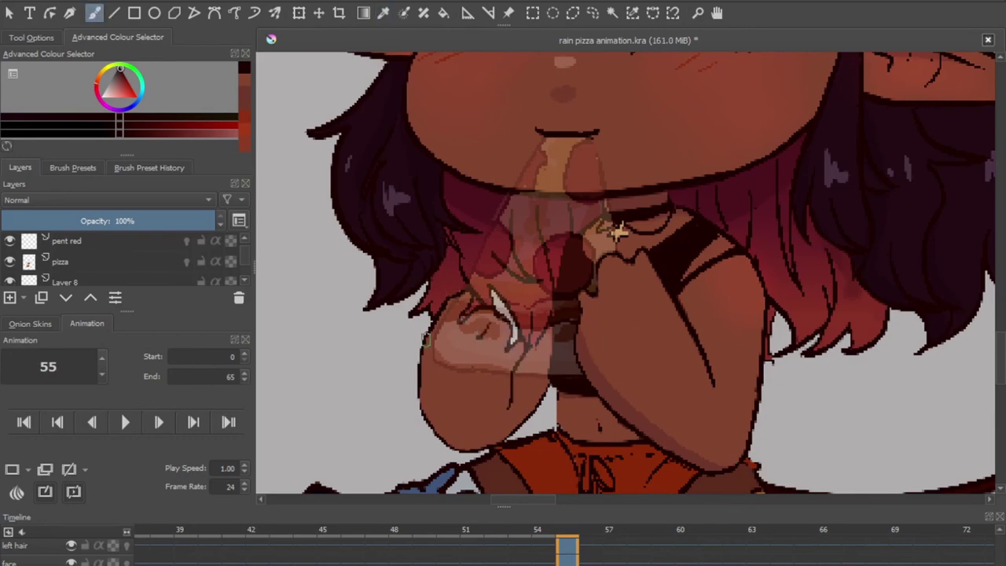
scroll(504, 433, down, 5)
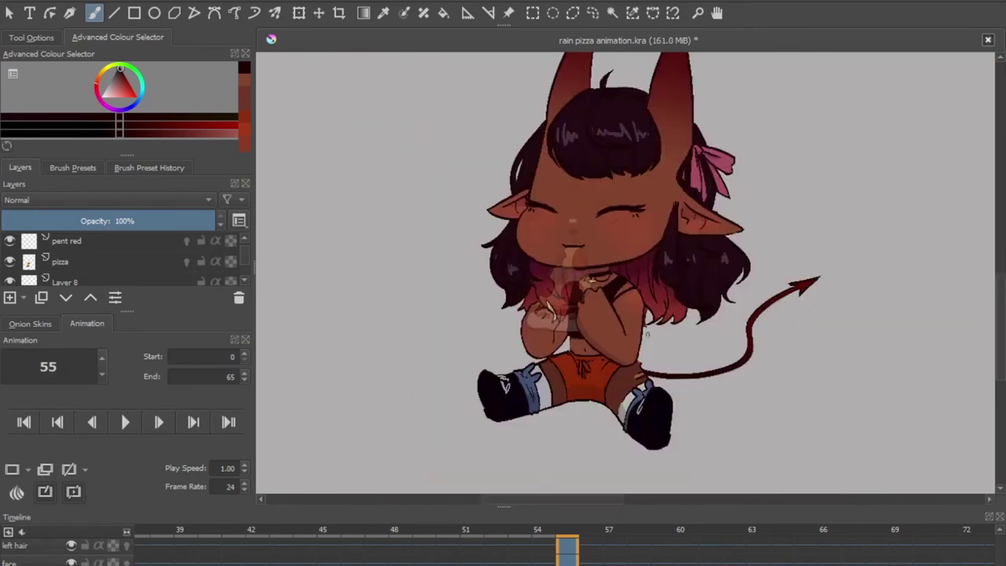
scroll(370, 307, up, 5)
Restore the pizza layer to full opacity and sample red-brown and pale peach crust colours
click(370, 307)
key(ctrl+z)
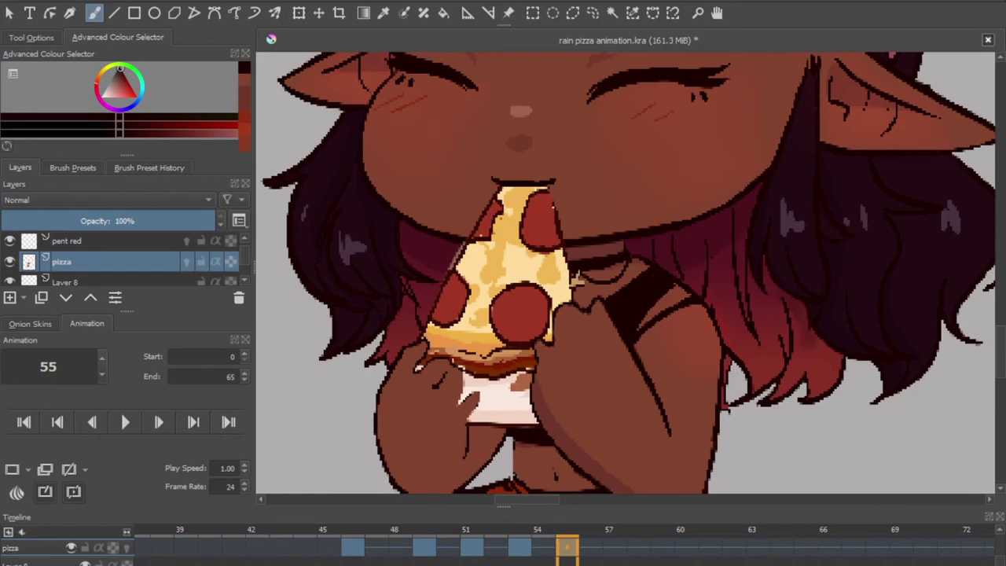
scroll(498, 312, down, 5)
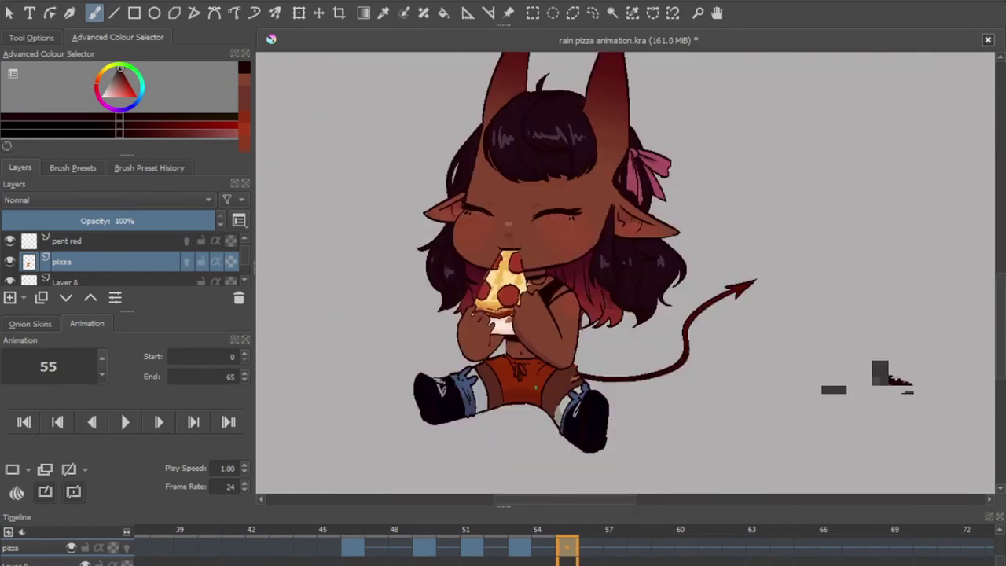
scroll(498, 312, up, 6)
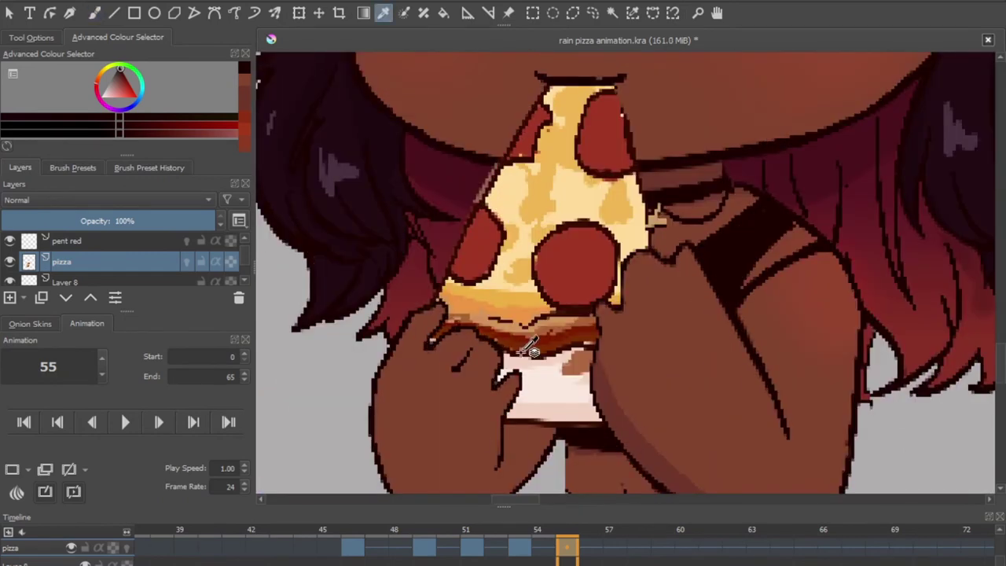
ctrl+click(433, 338)
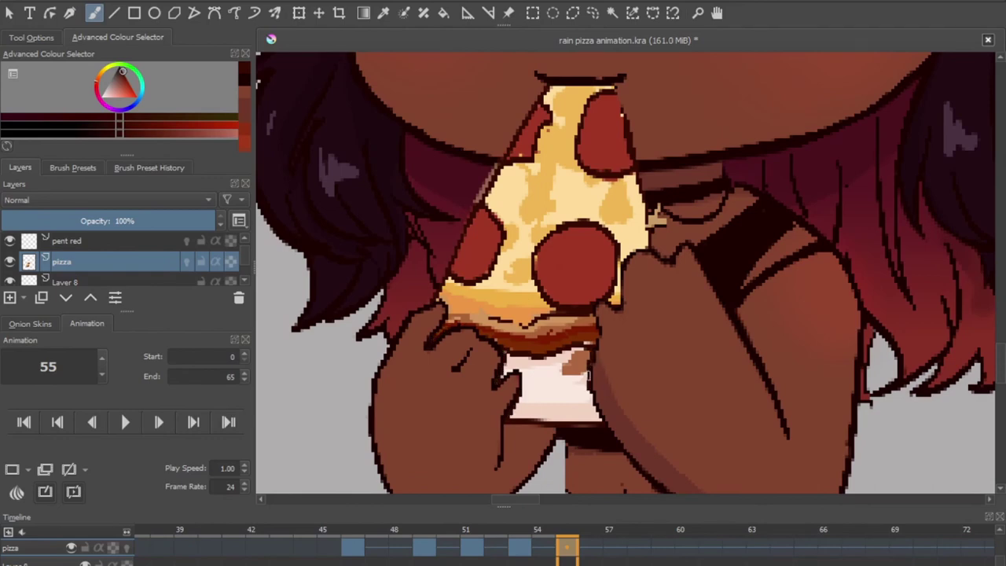
ctrl+click(589, 397)
Play the animation briefly and stop at frame 55
scroll(589, 377, down, 5)
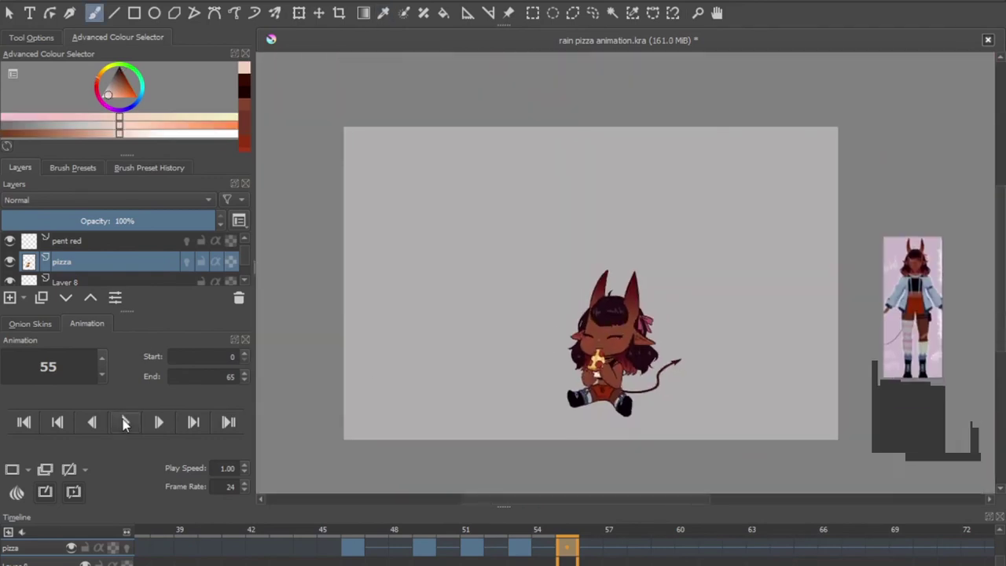
click(124, 422)
click(124, 422)
scroll(566, 315, up, 5)
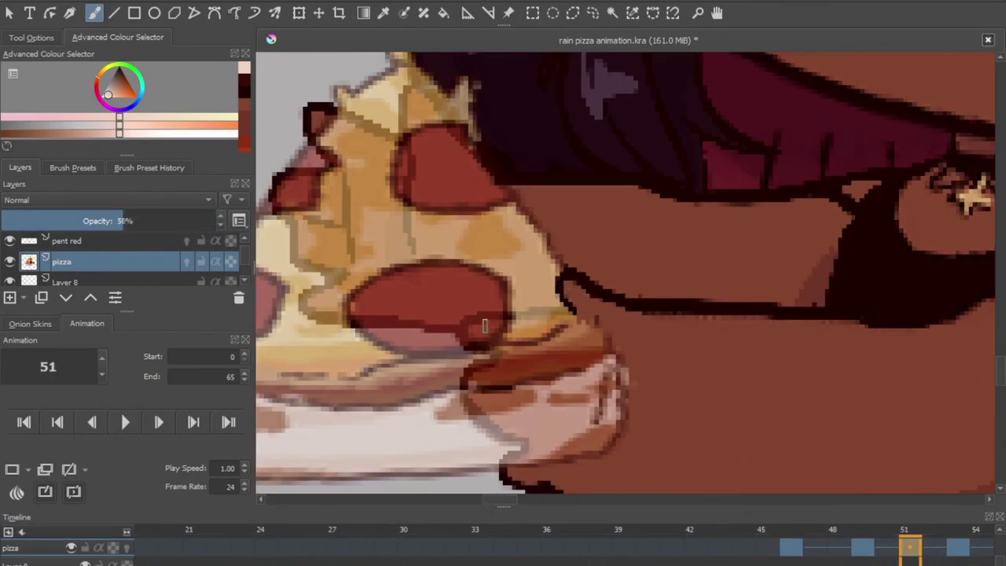
Paint finger outlines and a brown-filled hand wrapping over the pizza crust
mouse_move(581, 314)
mouse_down()
mouse_move(483, 333)
mouse_move(468, 397)
mouse_move(523, 456)
mouse_up()
mouse_move(487, 369)
mouse_down()
mouse_move(595, 370)
mouse_move(628, 424)
mouse_up()
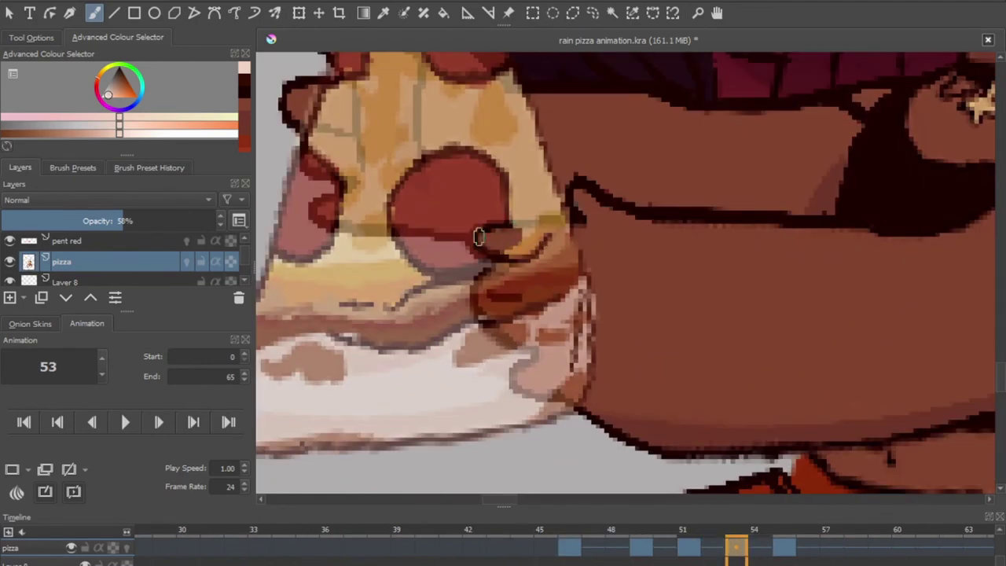
mouse_move(478, 234)
mouse_down()
mouse_move(500, 325)
mouse_move(582, 401)
mouse_up()
key(2)
Play the animation from frame 32 and save the file
key(Left)
key(Left)
key(Left)
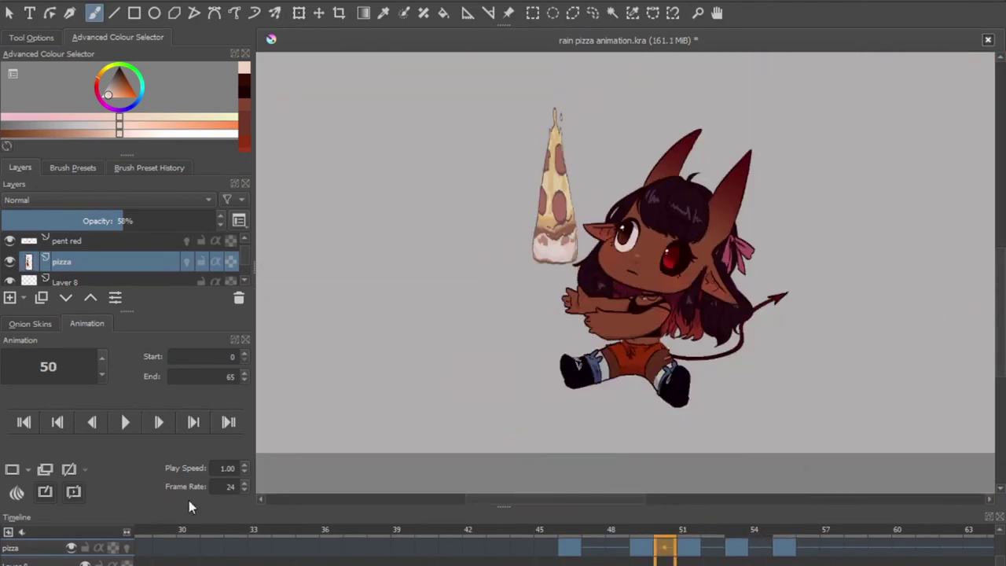
click(236, 548)
click(126, 422)
click(126, 422)
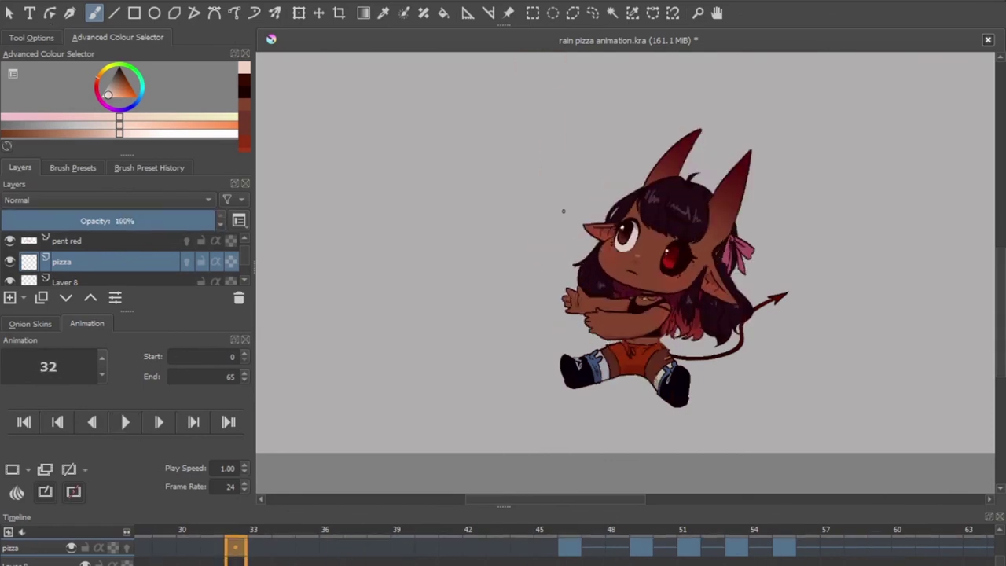
key(ctrl+s)
Replay the animation with the whole canvas in view, stopping at frame 55
key(2)
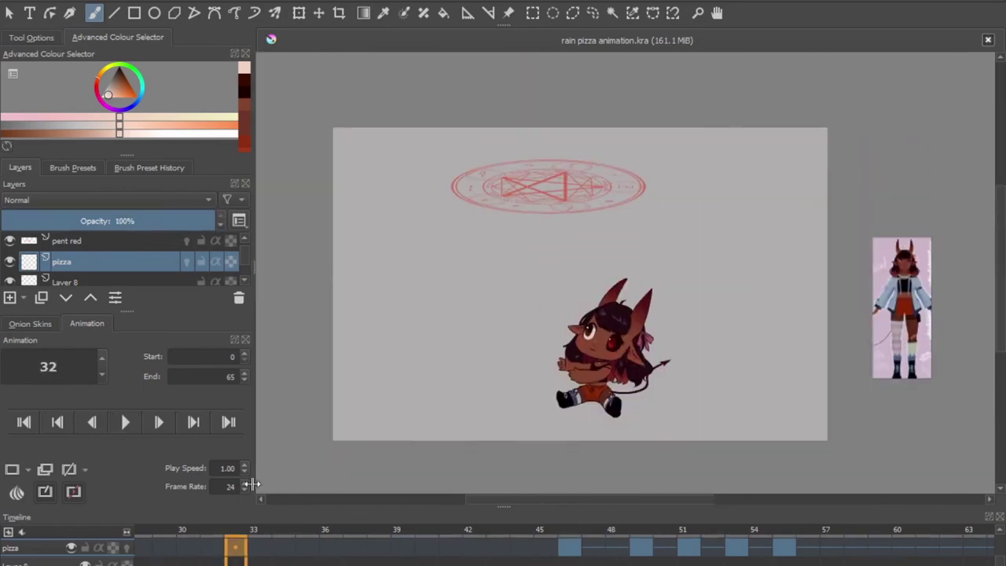
click(126, 422)
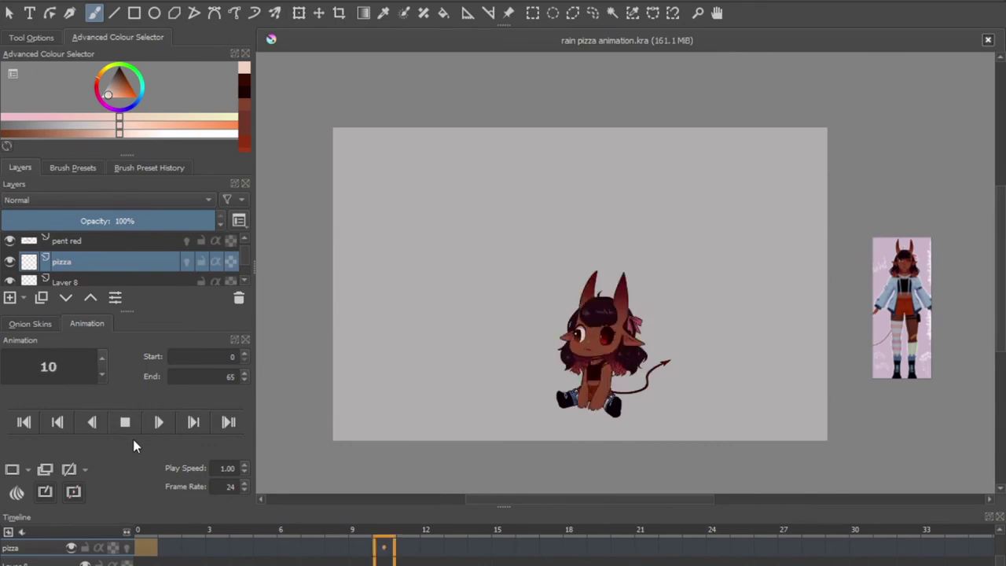
click(127, 424)
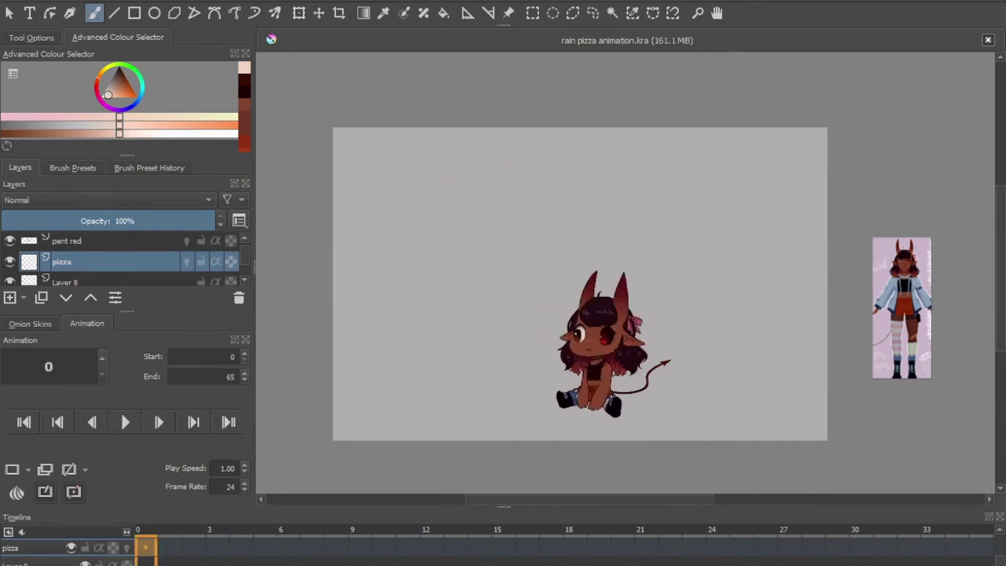
key(1)
key(2)
click(125, 422)
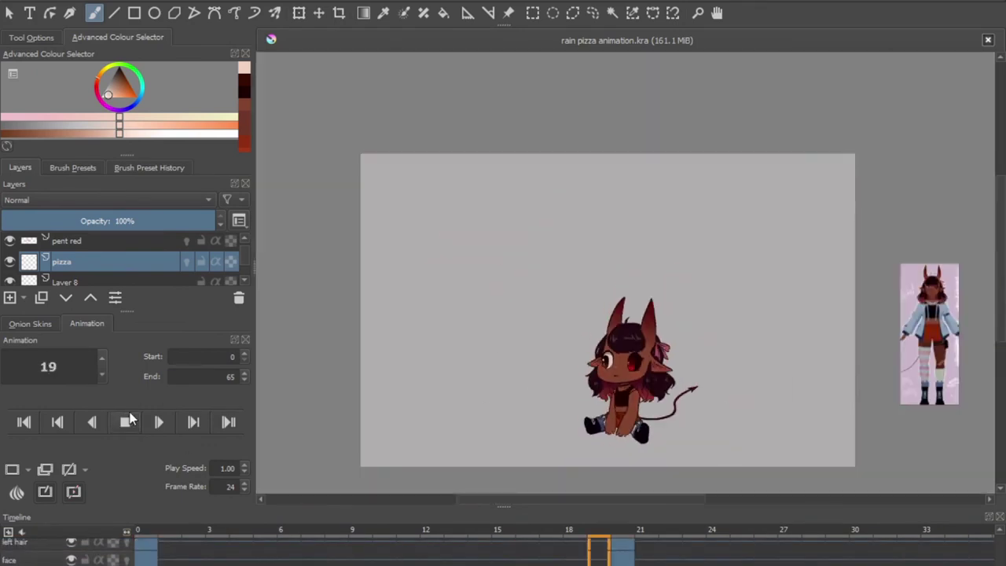
click(125, 422)
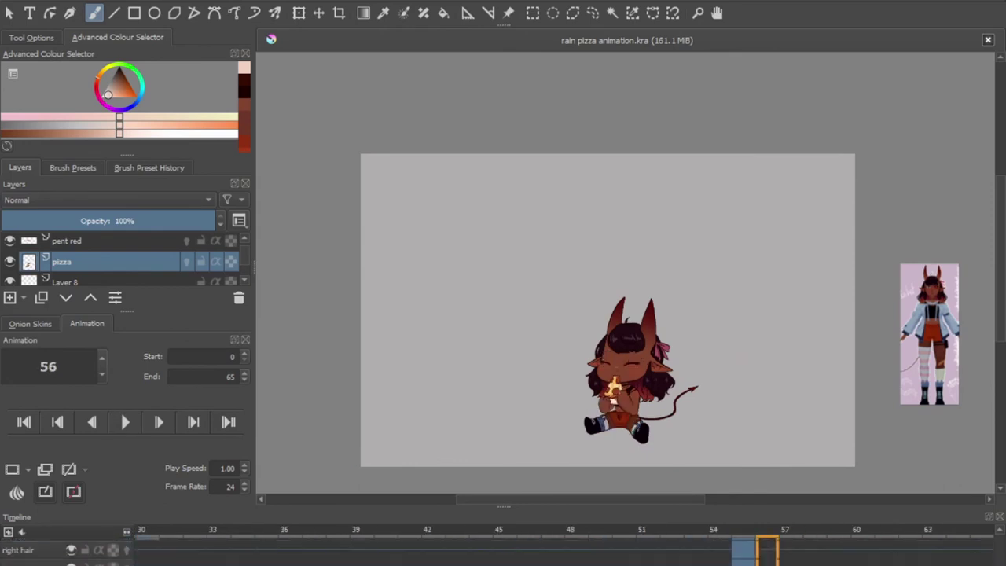
On the ears layer at frame 57, lasso the right ear area and shift it right
key(1)
click(623, 548)
click(592, 13)
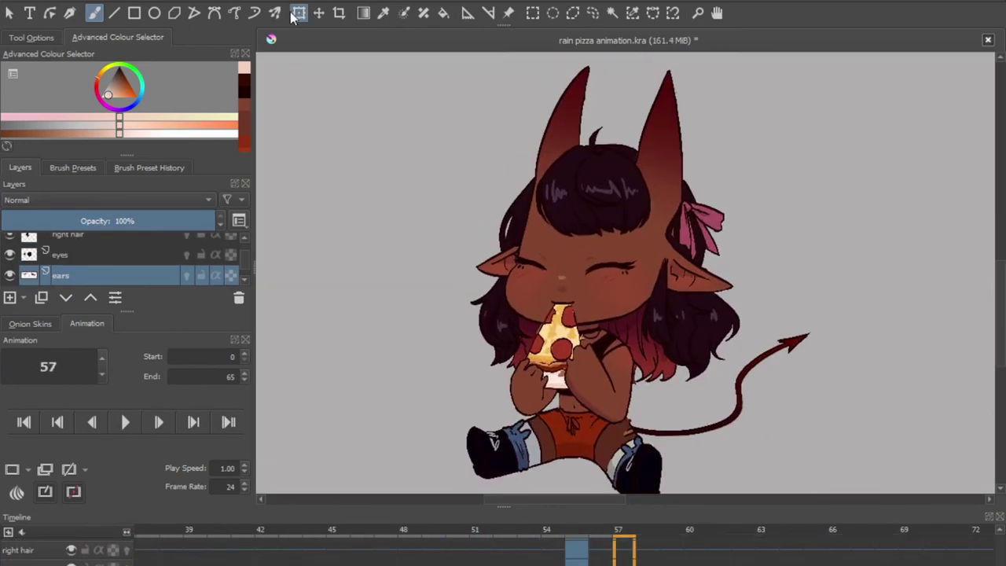
mouse_move(578, 191)
mouse_down()
mouse_move(589, 299)
mouse_move(581, 204)
mouse_up()
key(ctrl+t)
drag(534, 259, 684, 260)
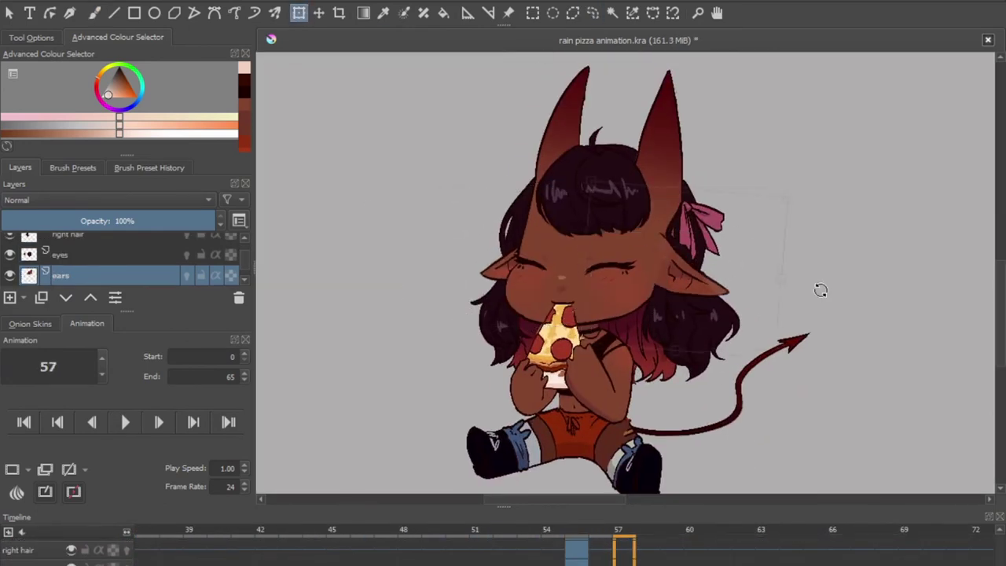
click(599, 537)
Compare neighbouring frames and play the animation to check the ears
key(Left)
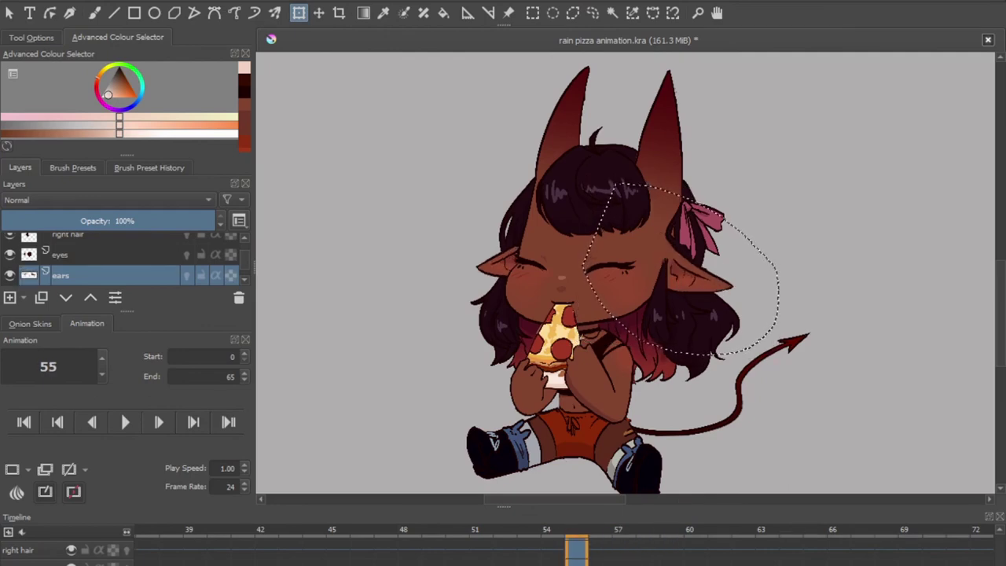
key(Right)
key(Right)
key(space)
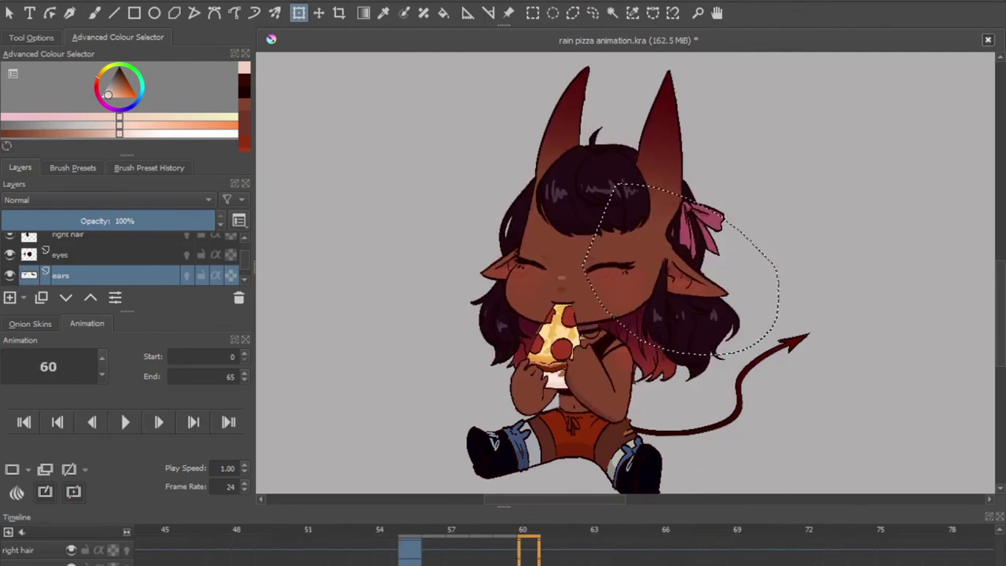
key(space)
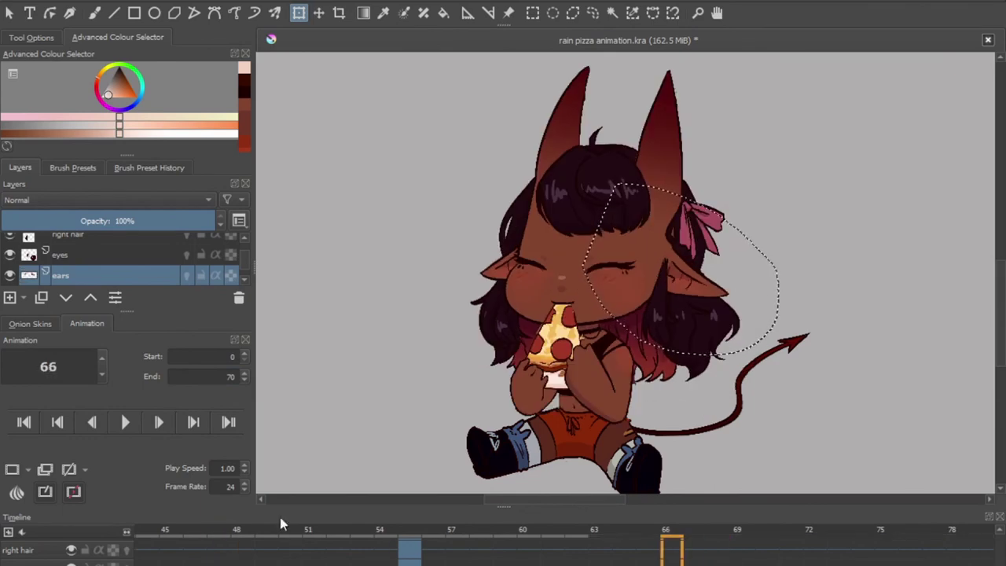
key(space)
click(593, 12)
On the tail layer, use Liquify to push the tail tip lower and more level
key(space)
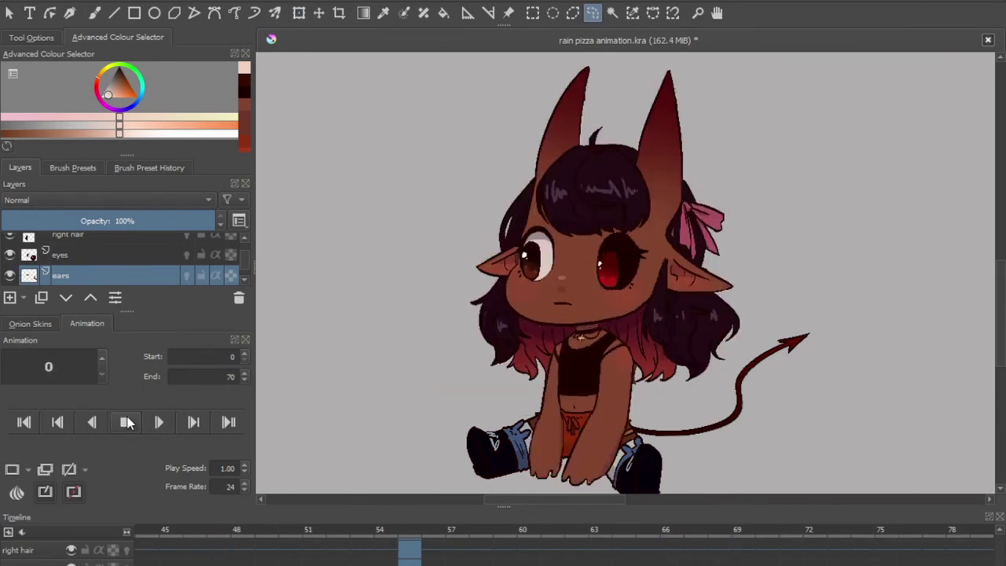
key(space)
click(409, 548)
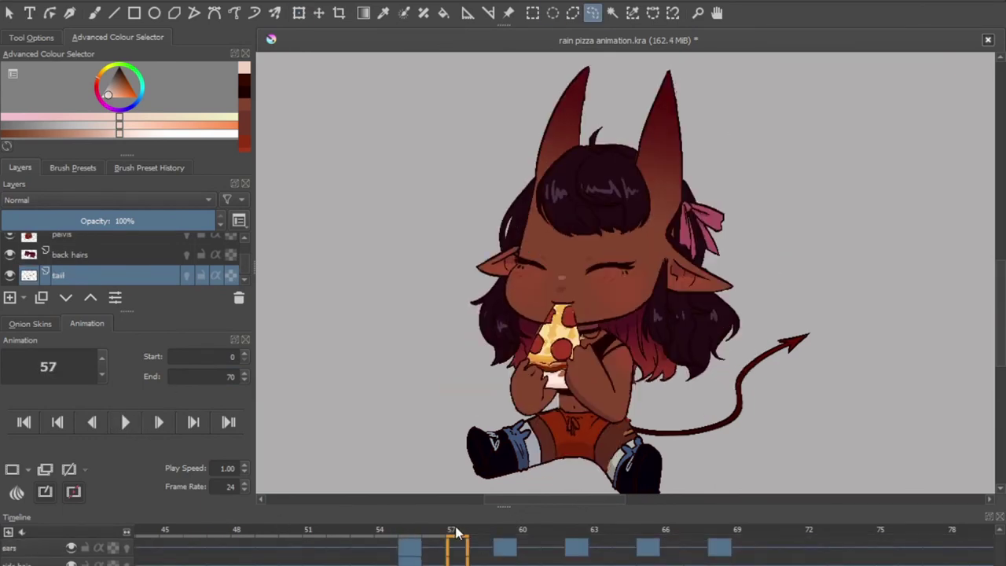
key(ctrl+t)
scroll(584, 274, up, 2)
scroll(664, 354, up, 2)
drag(786, 233, 790, 241)
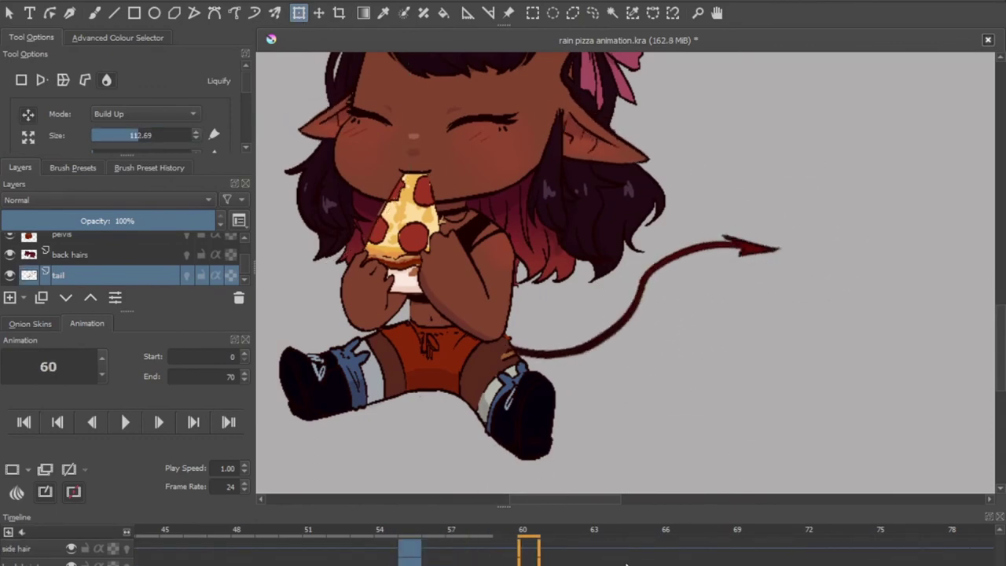
mouse_move(602, 535)
mouse_down()
mouse_move(649, 534)
mouse_move(168, 534)
mouse_up()
Play the animation from frame 45 to check the reshaped tail
key(space)
key(space)
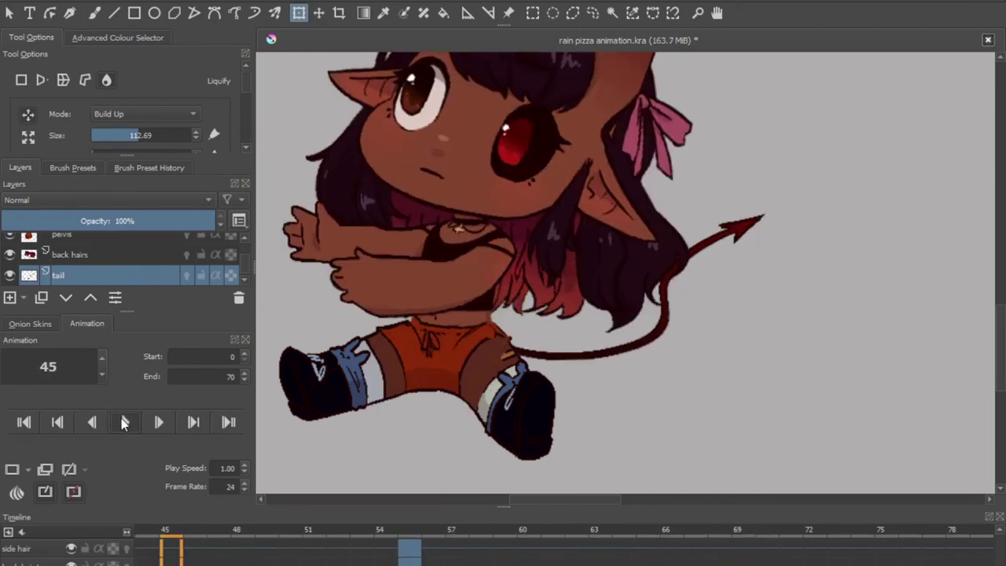
scroll(543, 433, down, 4)
key(space)
scroll(602, 353, up, 5)
scroll(605, 324, down, 3)
scroll(605, 324, up, 3)
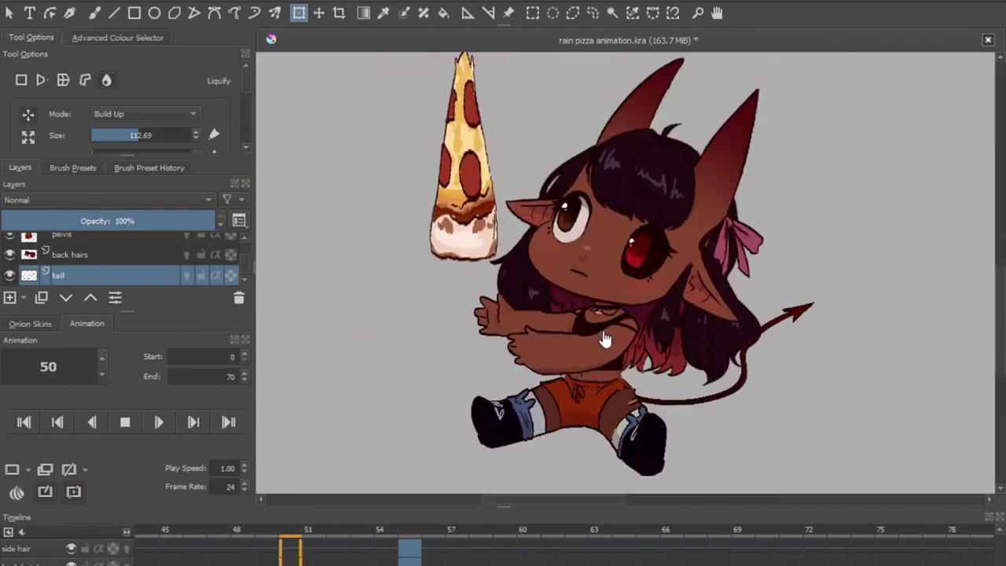
key(space)
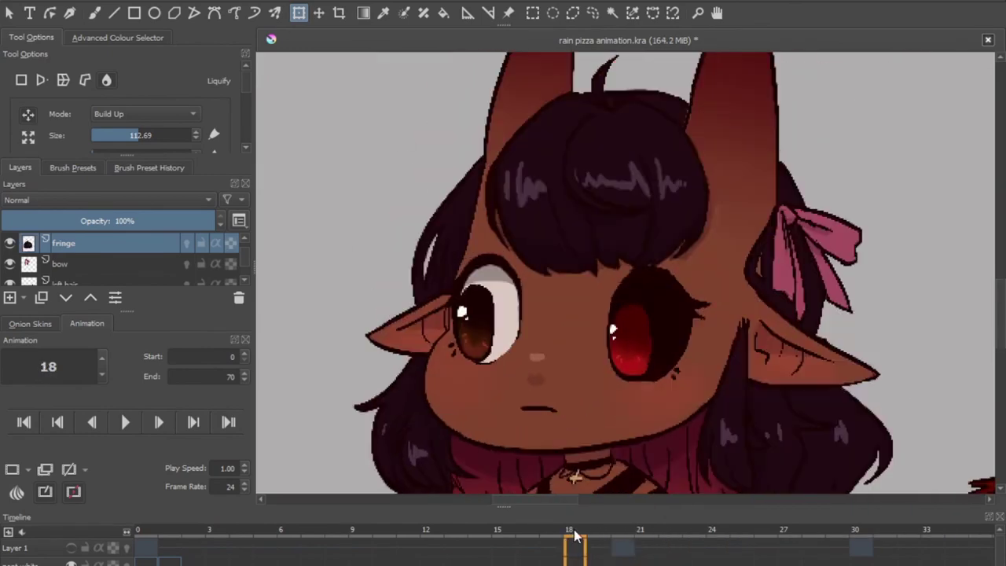
Scrub frames 18 through 55 to check the fringe, ending on frame 55
drag(623, 536, 674, 534)
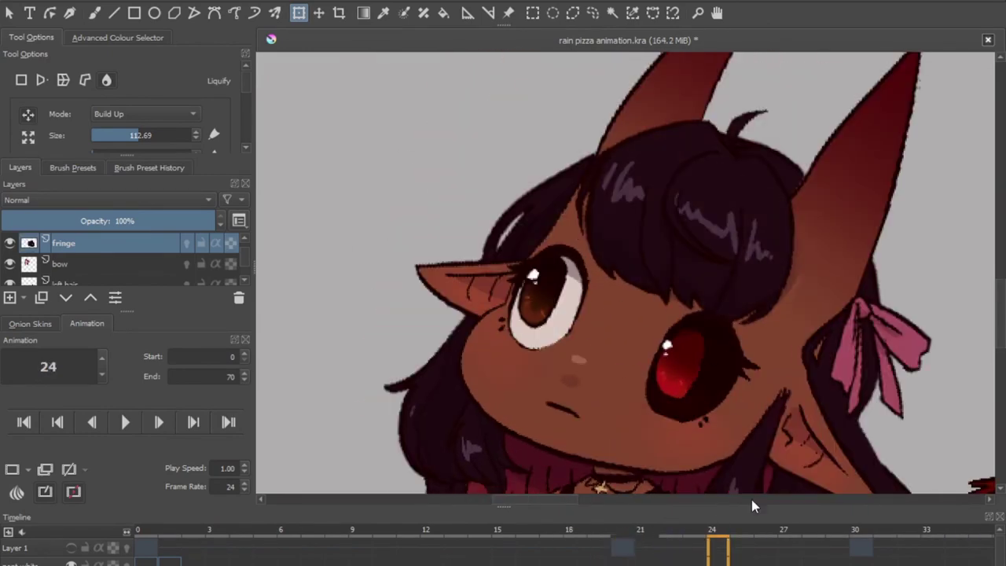
drag(752, 506, 682, 537)
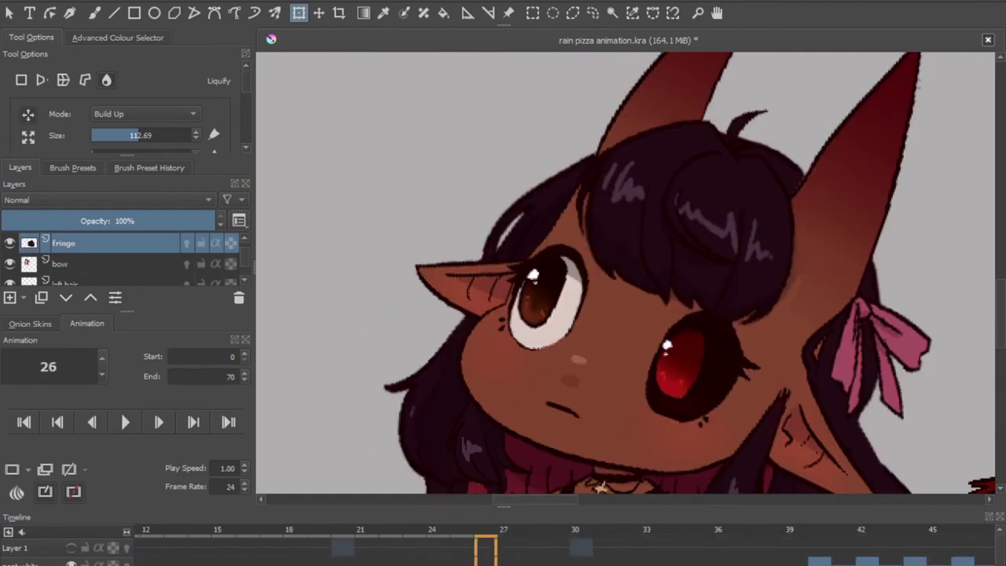
drag(485, 542, 638, 531)
click(630, 533)
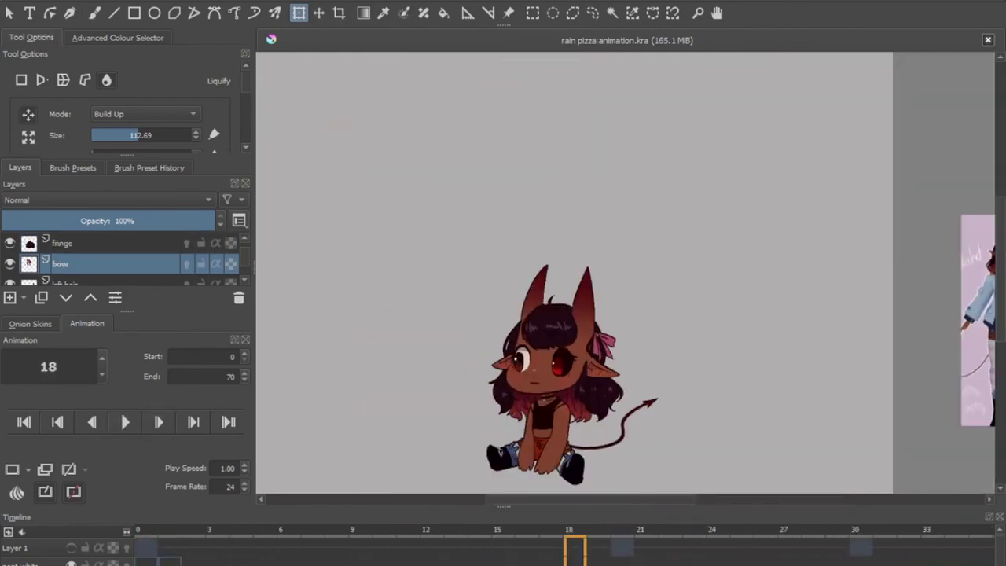
Compare key poses at frames 18, 20, 10 and 24, then pizza frames 53 through 59
click(629, 545)
click(576, 544)
click(622, 544)
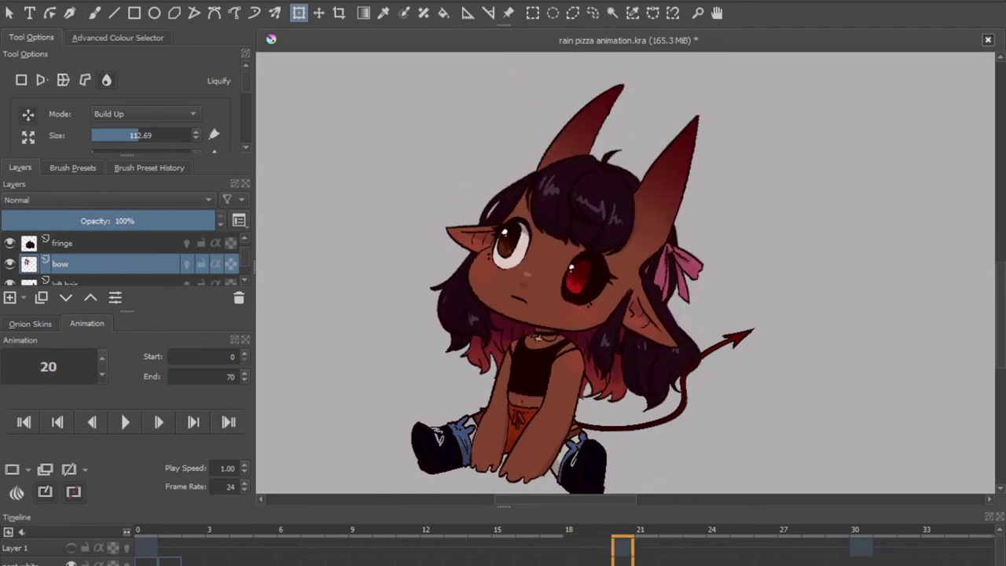
click(376, 545)
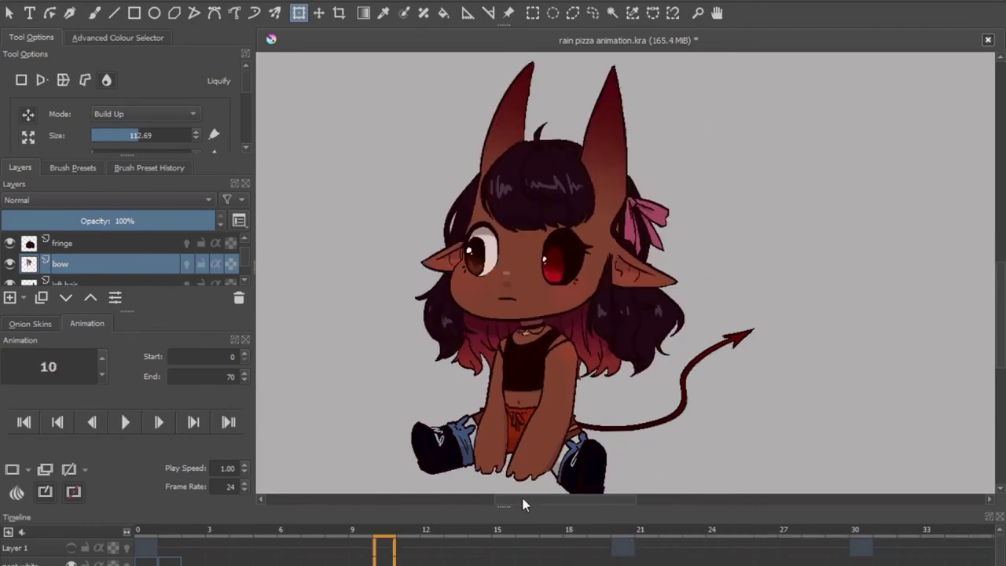
click(718, 545)
click(668, 542)
click(712, 545)
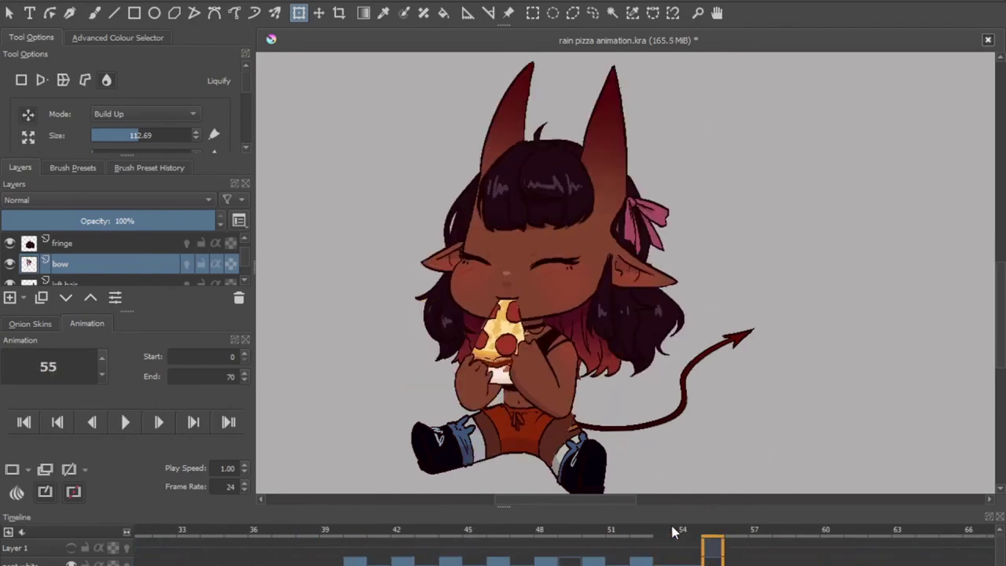
click(723, 544)
click(676, 544)
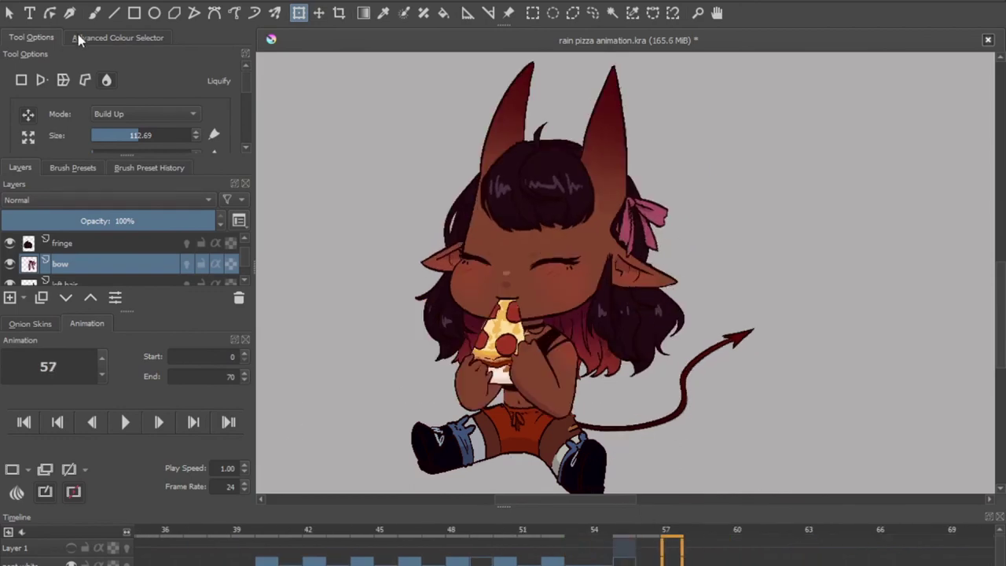
Play the animation once, stop it, then return to frame 0 and go to frame 20
click(129, 423)
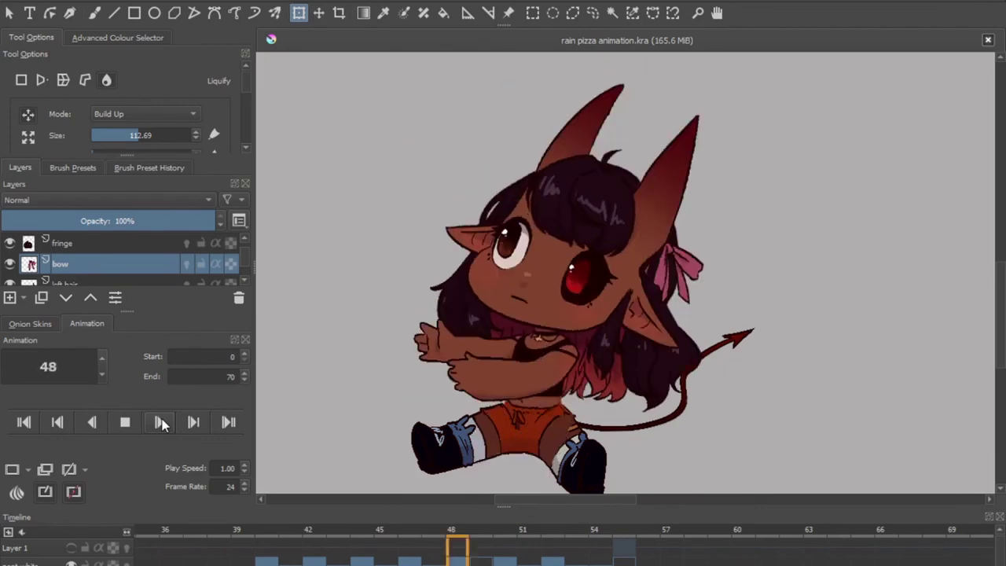
click(125, 422)
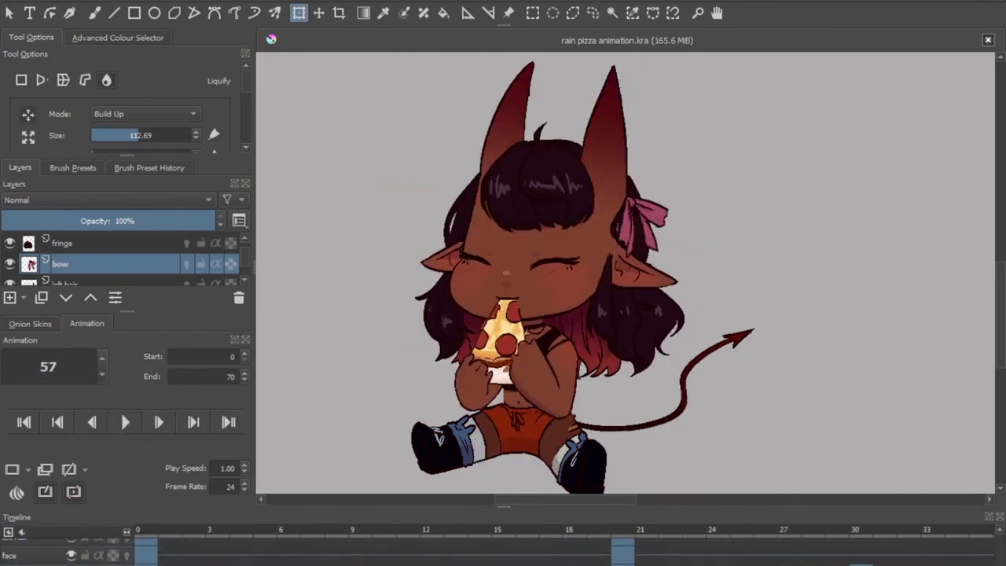
click(142, 544)
click(625, 543)
Select the right hair layer and review frames 0 and 20, then the pizza-eating pose at frame 55
click(563, 540)
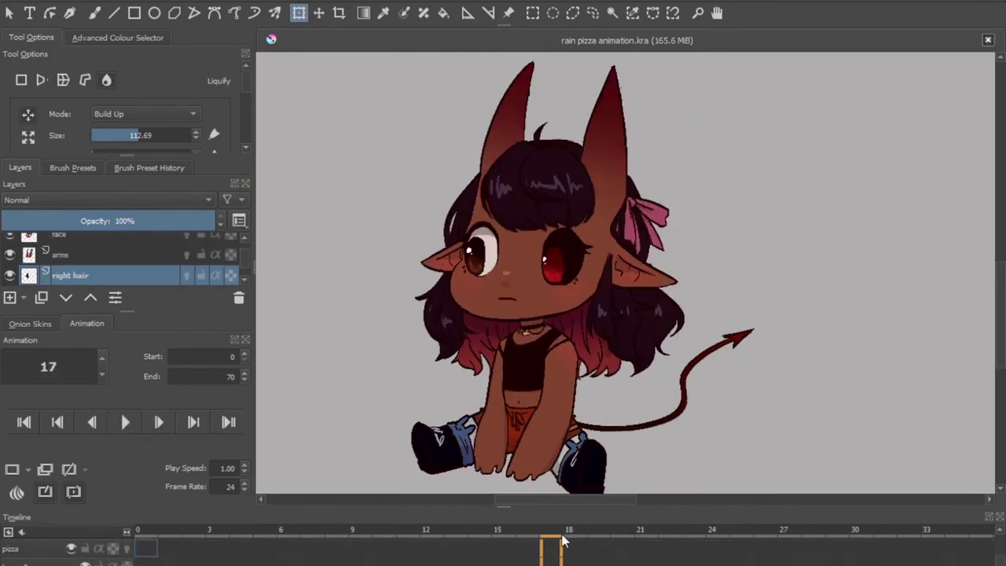
click(621, 544)
click(143, 544)
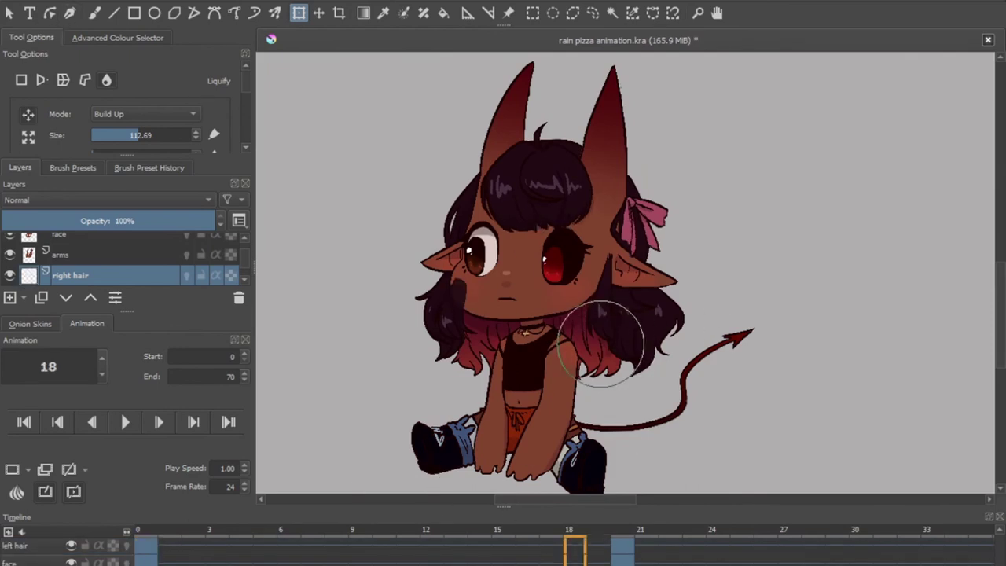
click(621, 544)
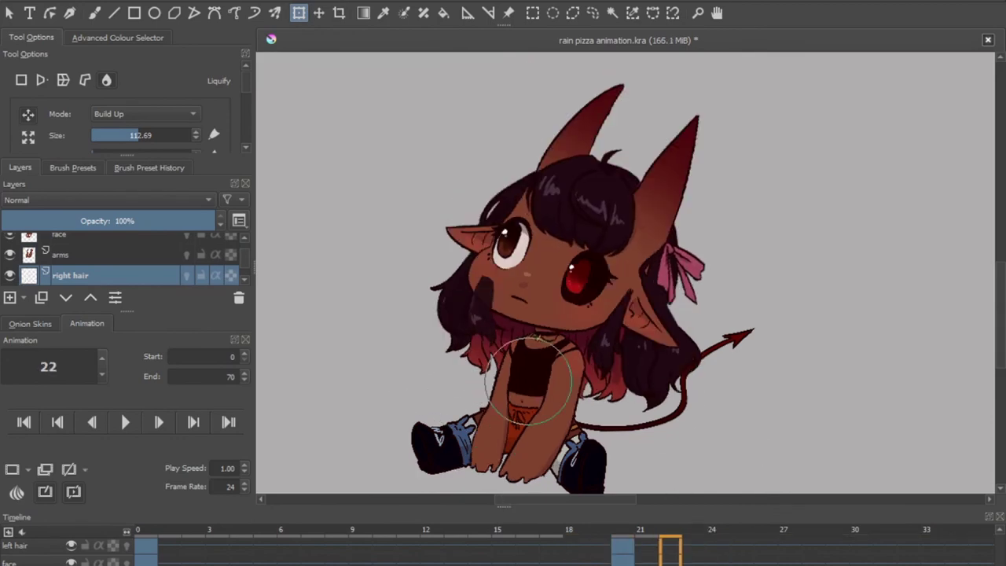
key(space)
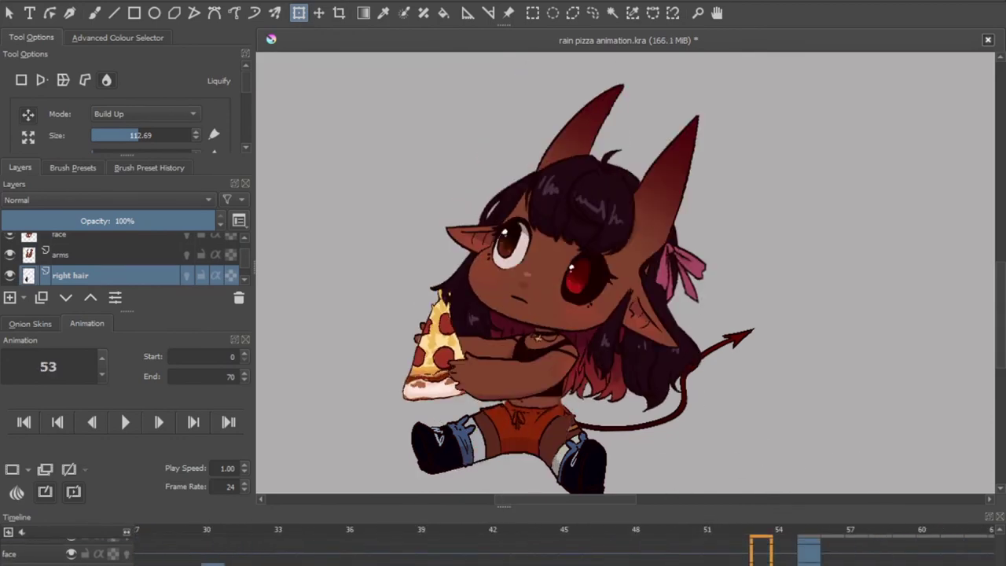
key(space)
key(space)
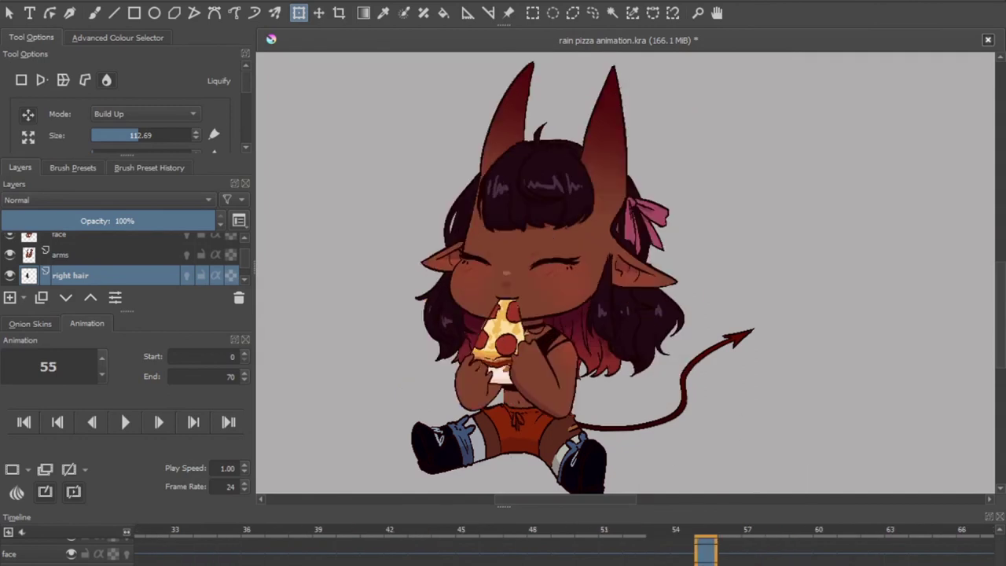
key(space)
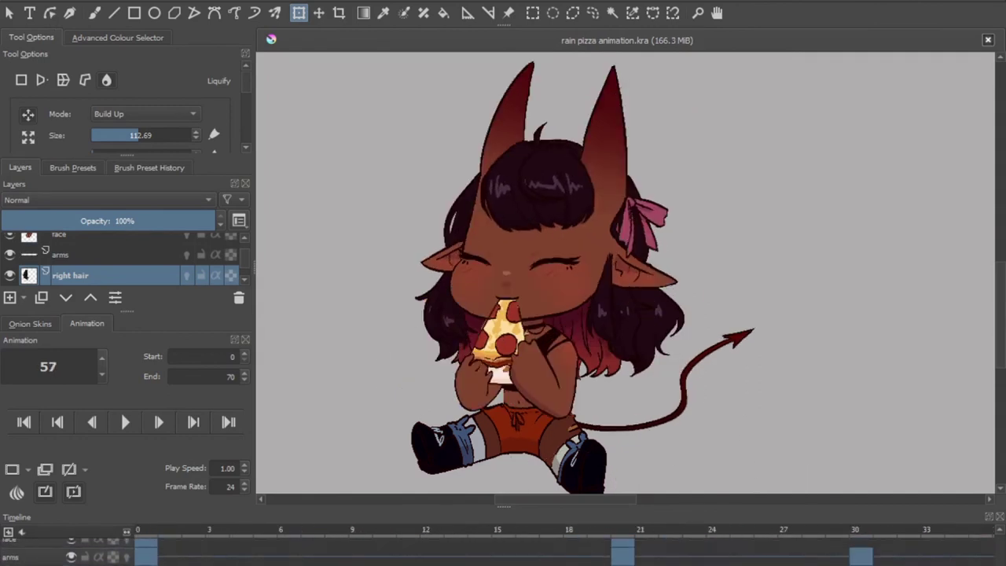
Compare the right hair across frames 18, 20, 52–53 and 22
scroll(503, 550, down, 1)
click(574, 548)
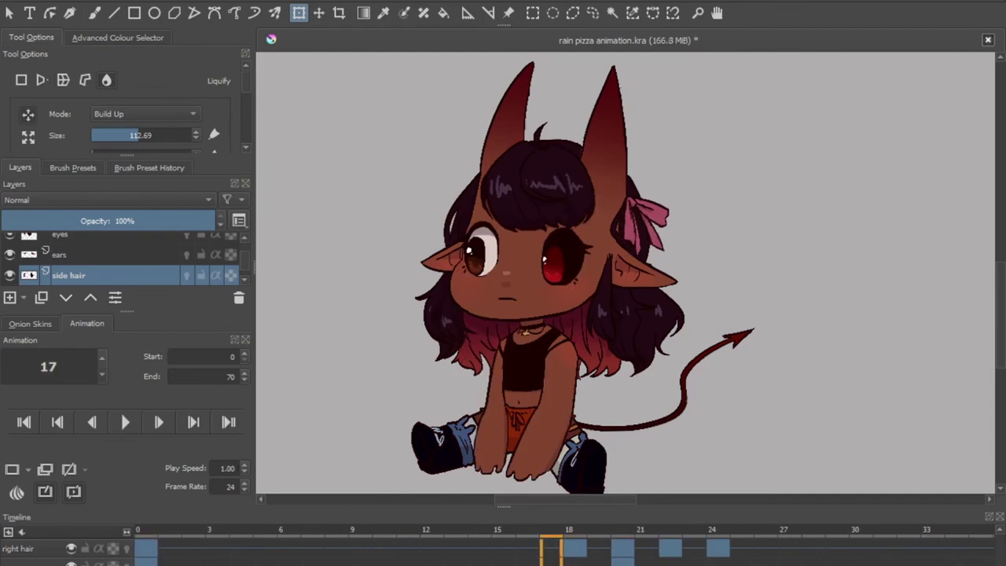
key(period)
click(617, 546)
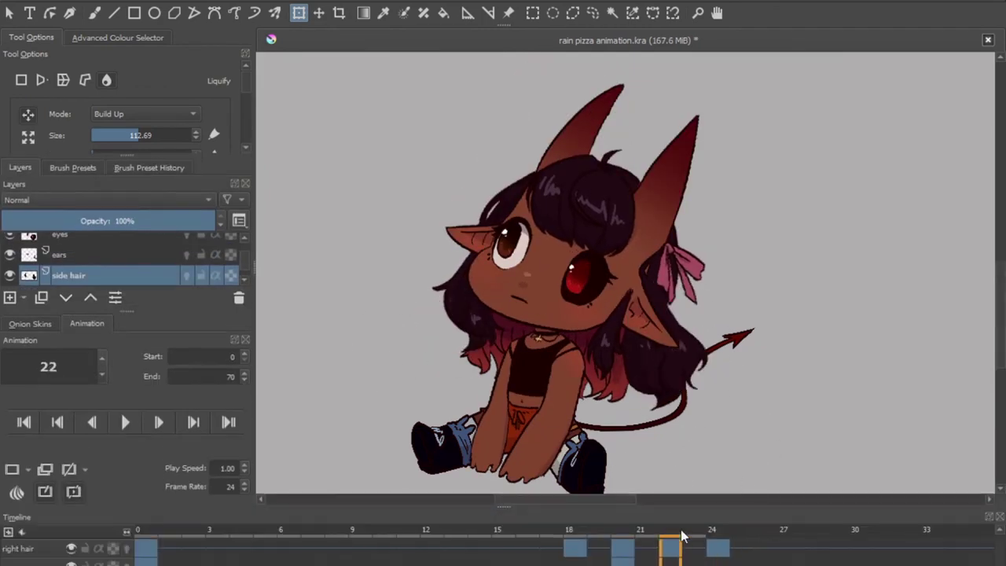
key(period)
key(comma)
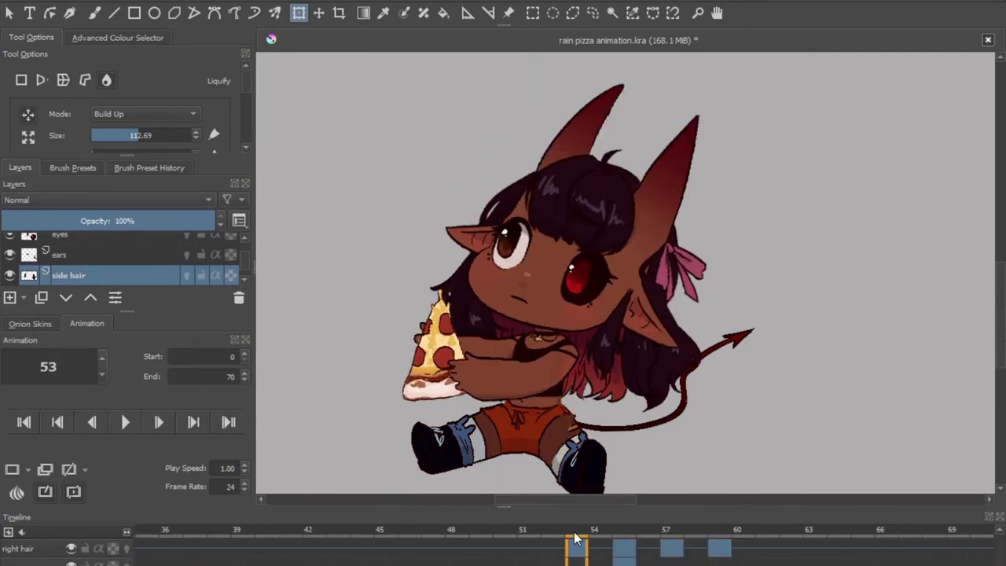
key(comma)
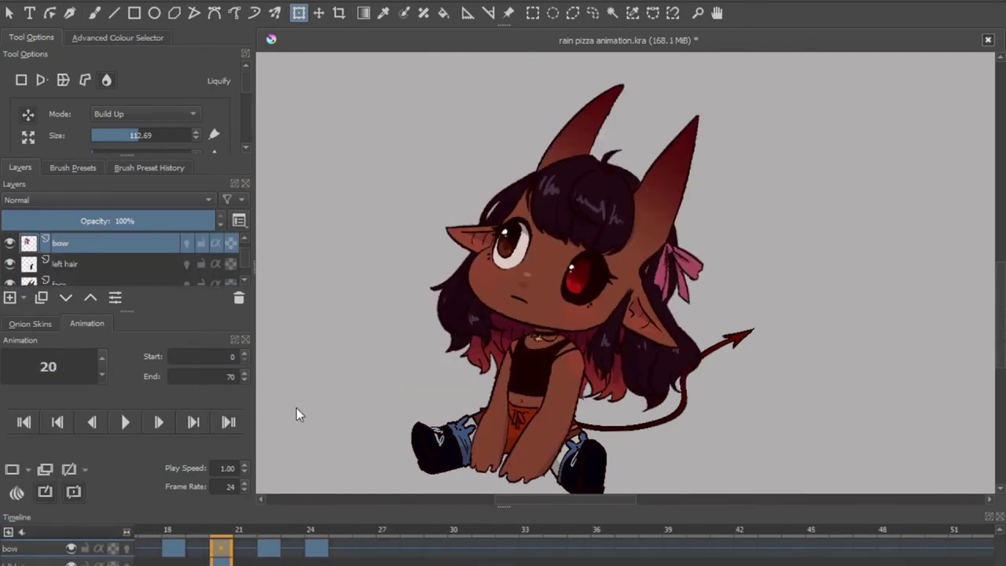
click(268, 541)
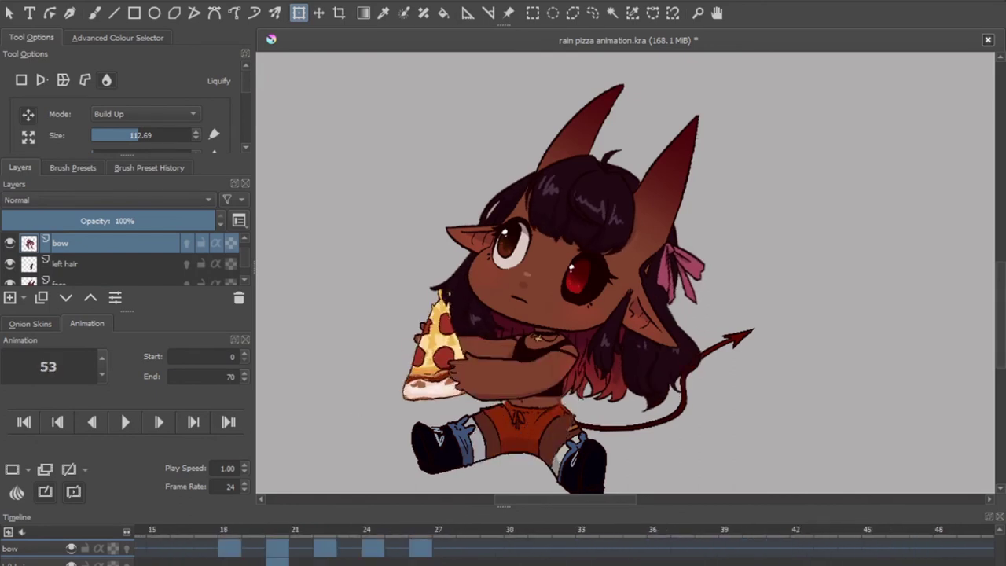
Check the Fringe layer at frame 53, then switch to the side hair layer
click(924, 534)
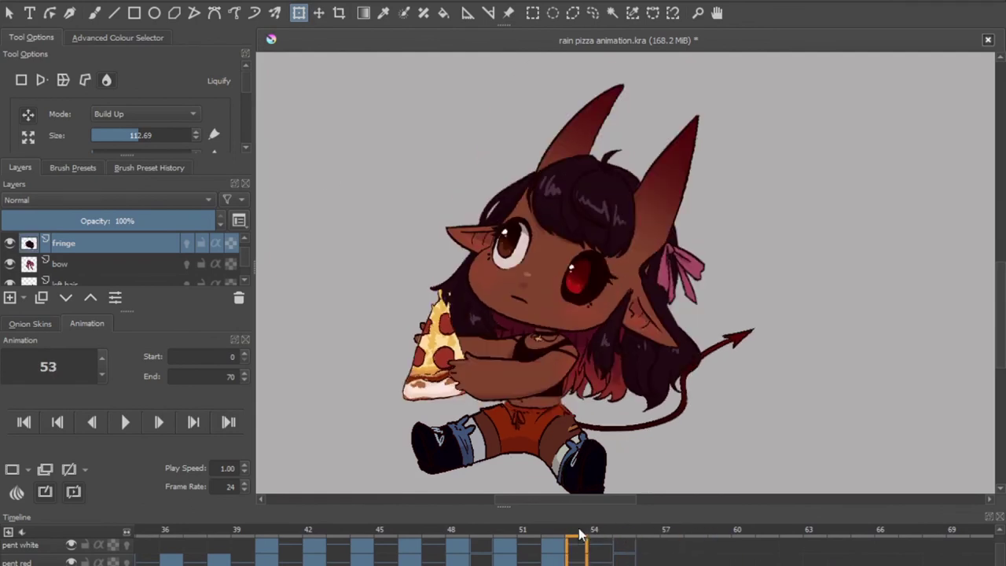
scroll(621, 546, up, 2)
scroll(621, 546, up, 2)
scroll(621, 546, up, 2)
scroll(622, 546, up, 2)
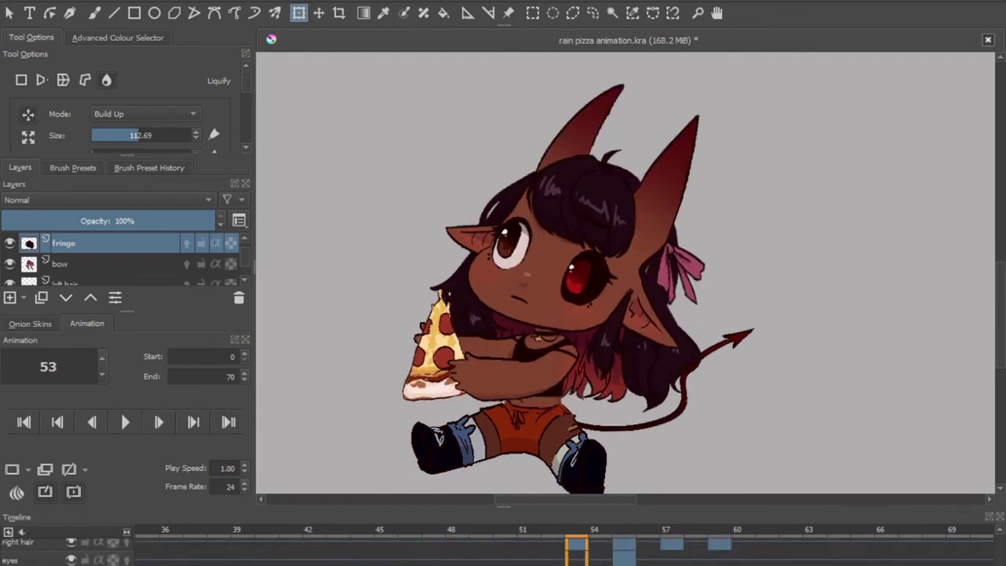
click(572, 542)
key(Left)
click(577, 536)
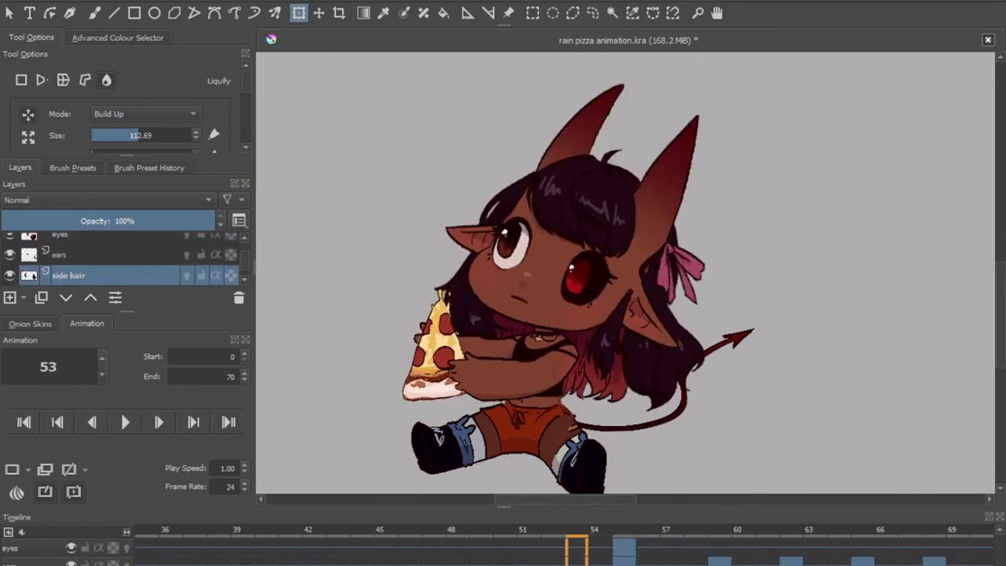
Liquify the right-side hair in the eating pose, then select the back hairs layer
scroll(550, 546, left, 5)
click(319, 548)
key(Left)
key(Left)
key(Left)
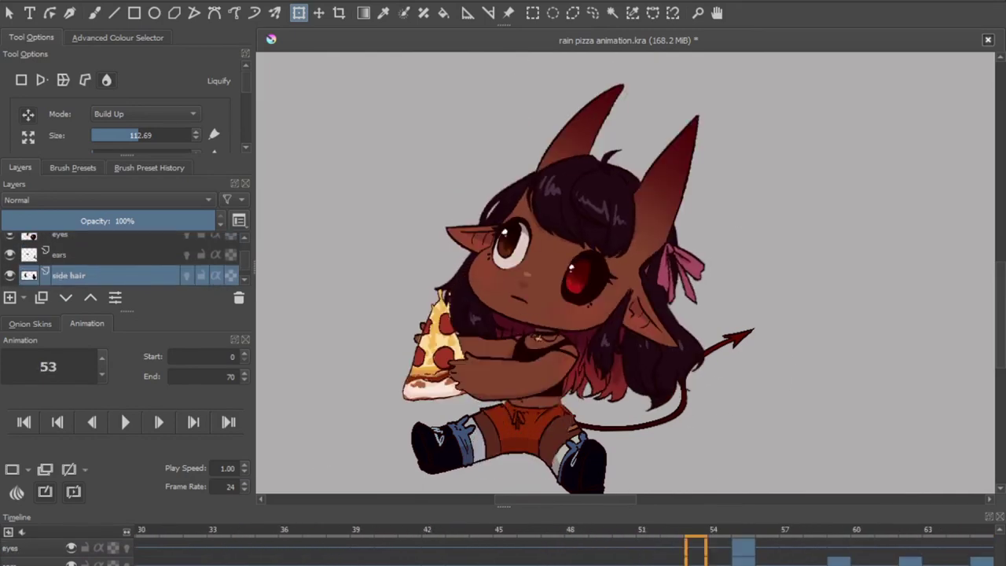
key(Right)
key(Right)
key(Right)
key(Right)
key(Right)
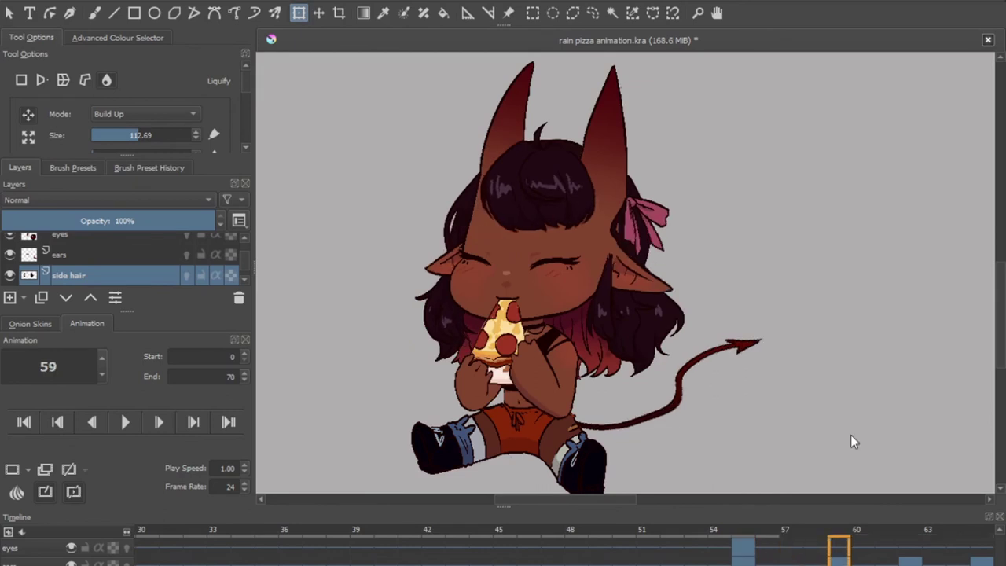
key(Left)
key(Left)
key(Left)
click(669, 320)
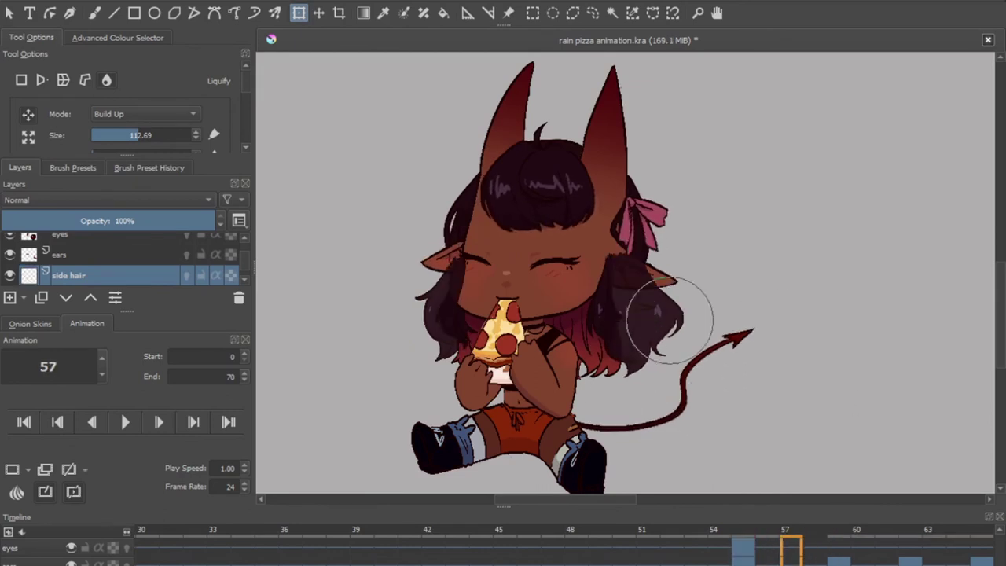
click(833, 538)
key(Page_Down)
Liquify the back hair over the chest at frame 57
key(Page_Down)
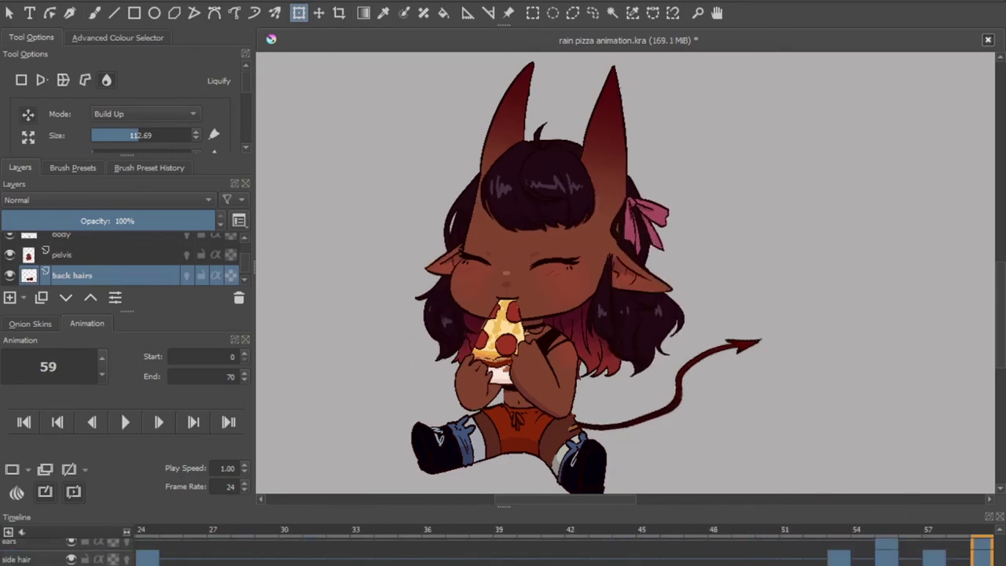
key(Home)
key(Page_Down)
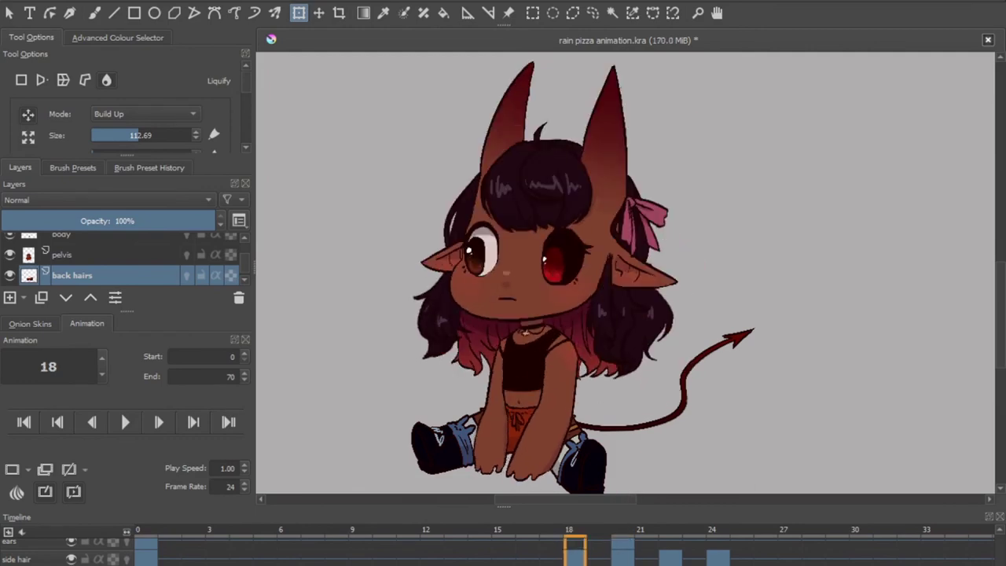
key(Right)
key(Right)
key(Right)
key(Right)
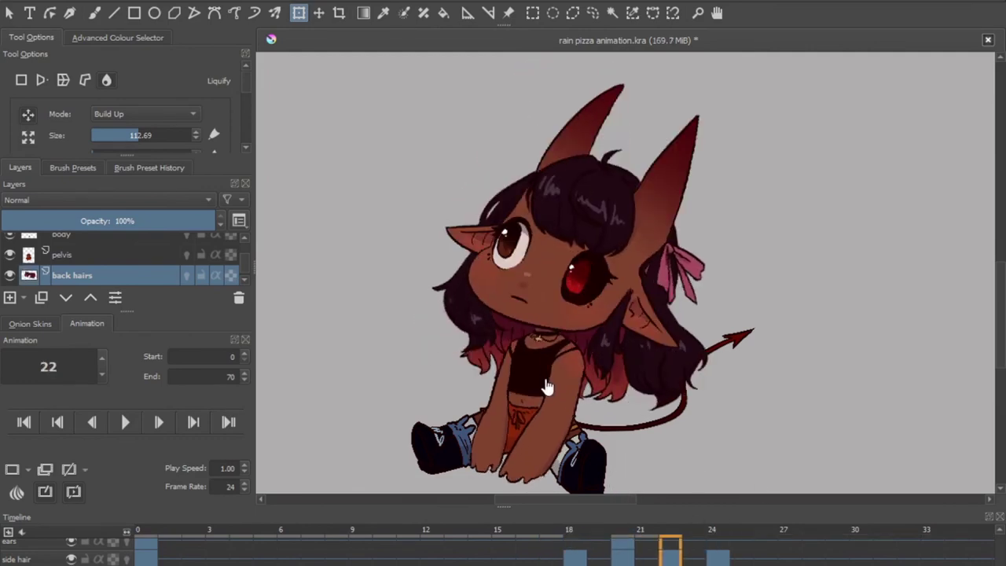
drag(648, 529, 783, 473)
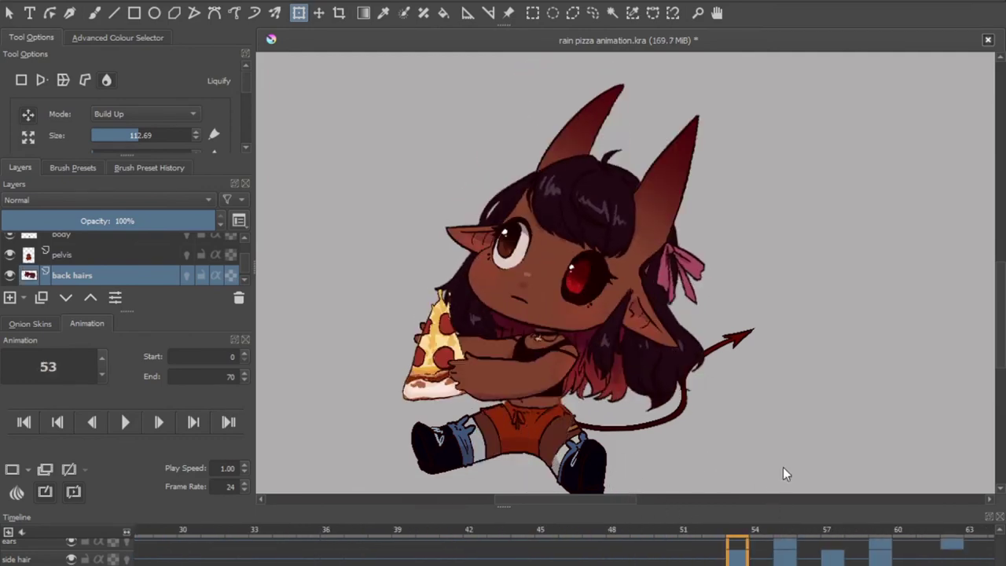
key(Right)
key(Right)
key(Right)
key(Left)
key(Left)
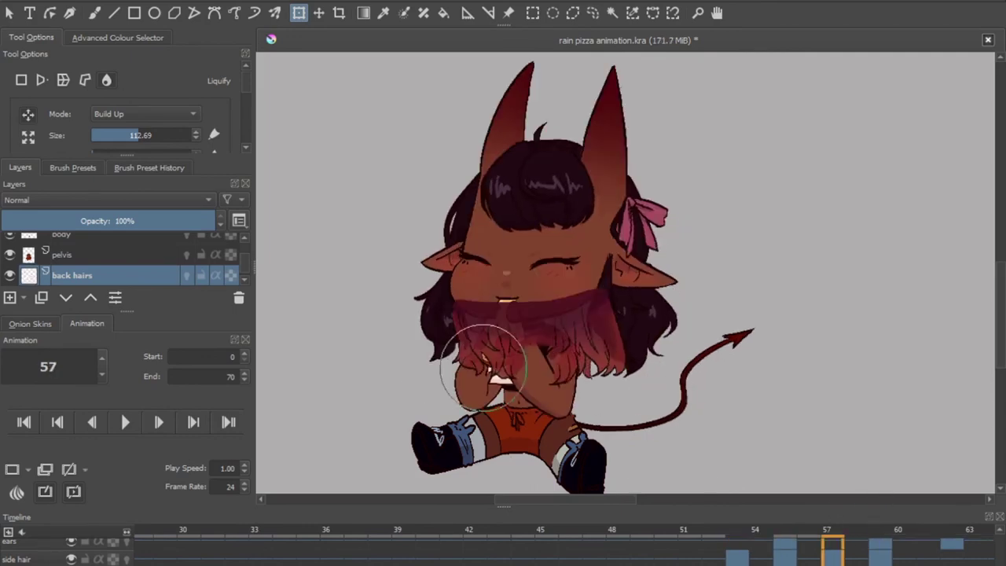
click(872, 537)
On the left hair layer, review frames 0, 20, 22 and 57, then transform it at frame 59
click(147, 550)
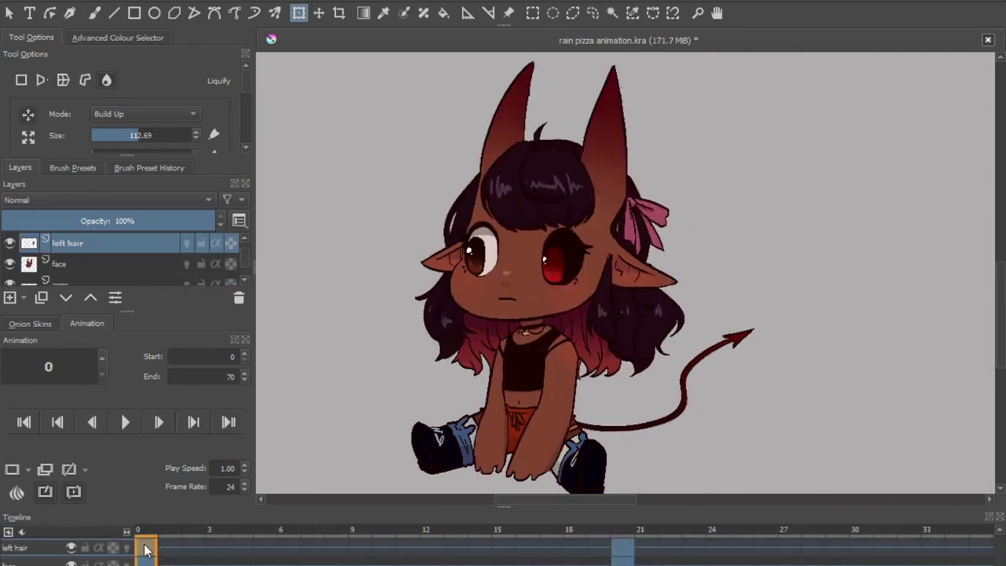
click(574, 550)
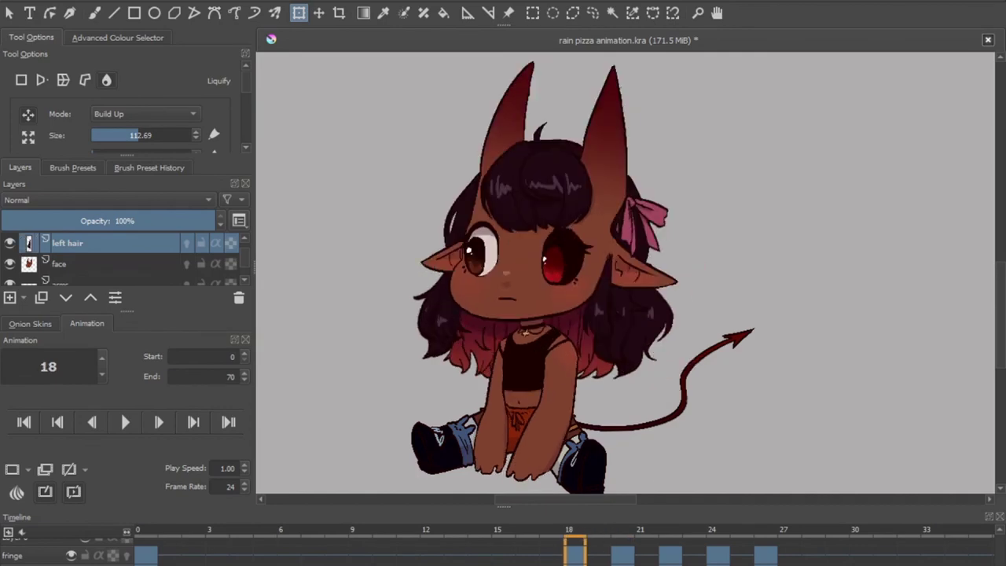
click(670, 550)
key(Left)
key(Left)
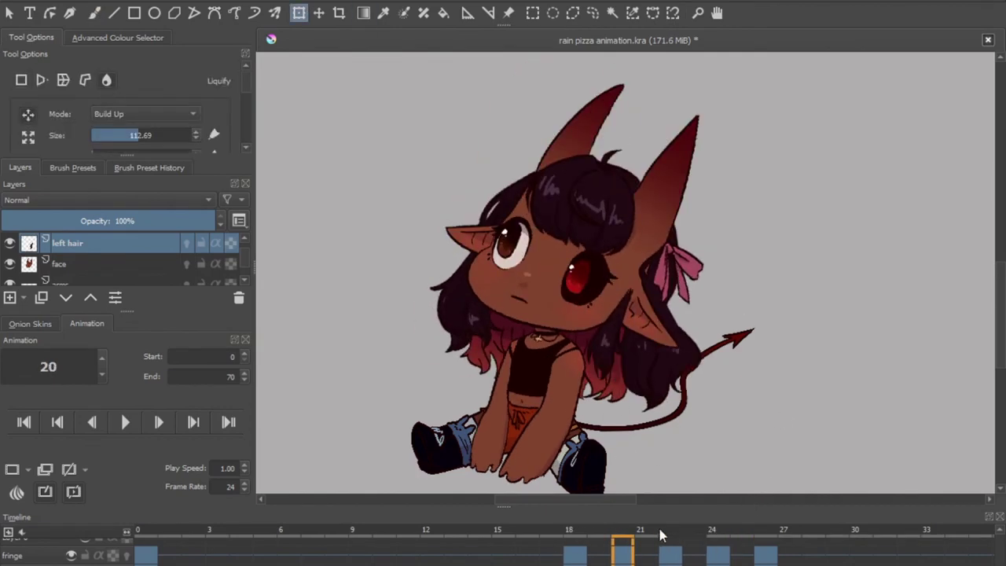
key(Right)
click(637, 554)
click(738, 554)
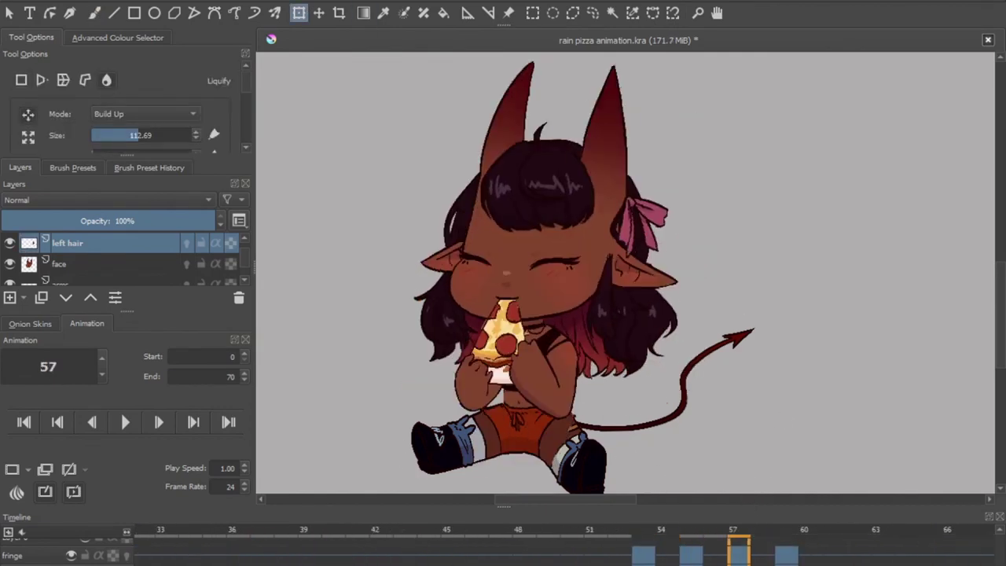
key(ctrl+t)
key(Right)
key(Right)
Save the file, select the bow layer, and play the animation through
key(ctrl+s)
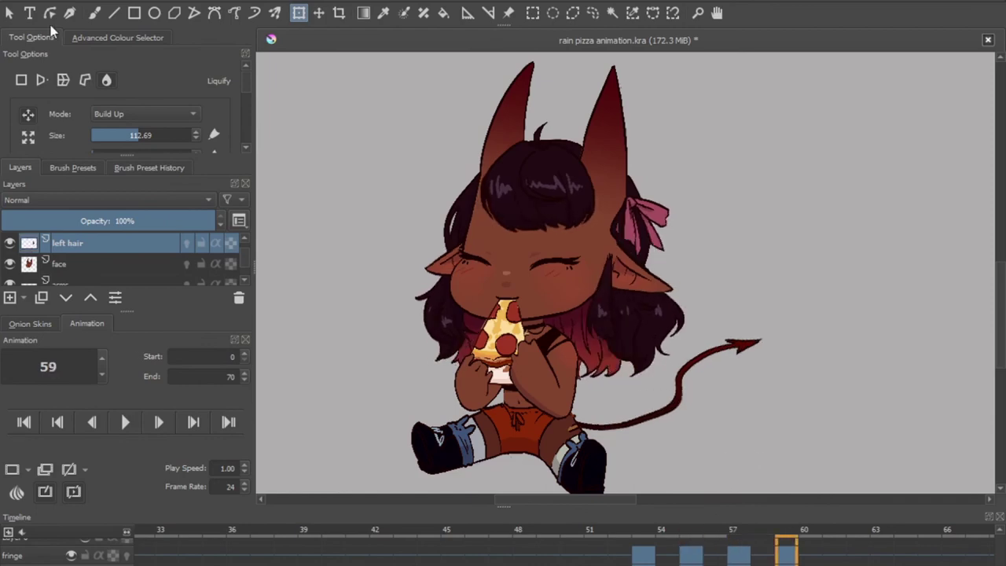
key(space)
key(space)
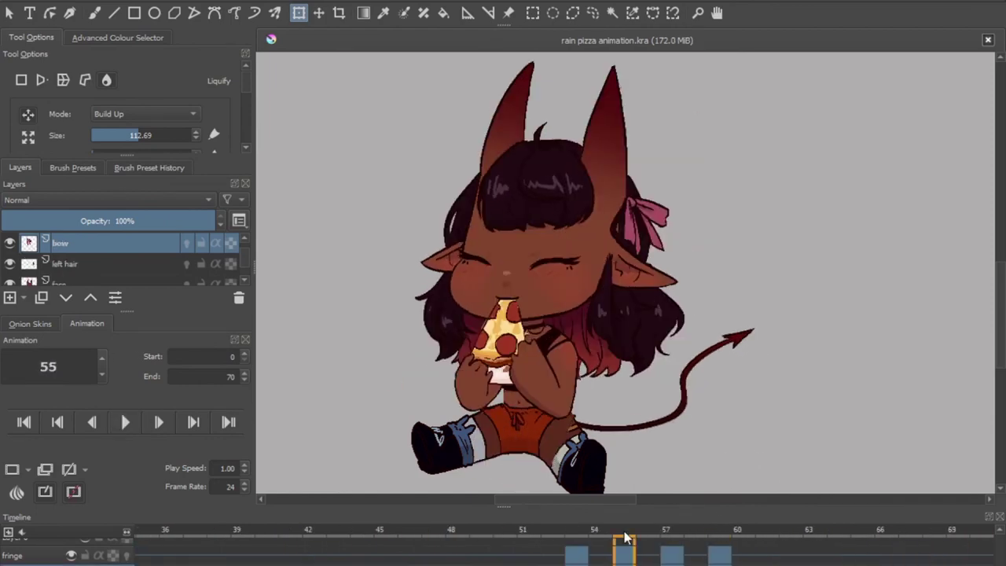
scroll(539, 527, up, 7)
click(390, 554)
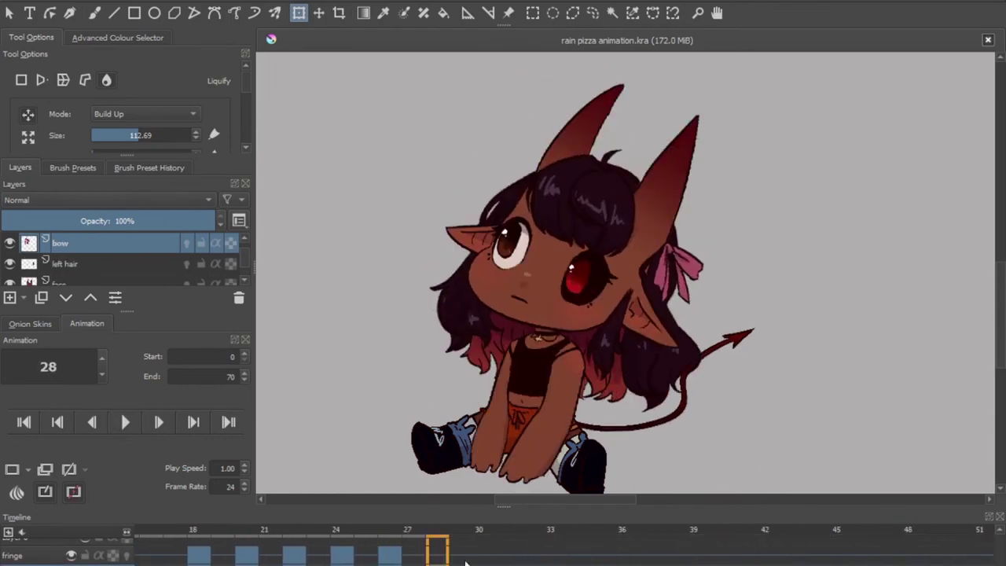
click(126, 422)
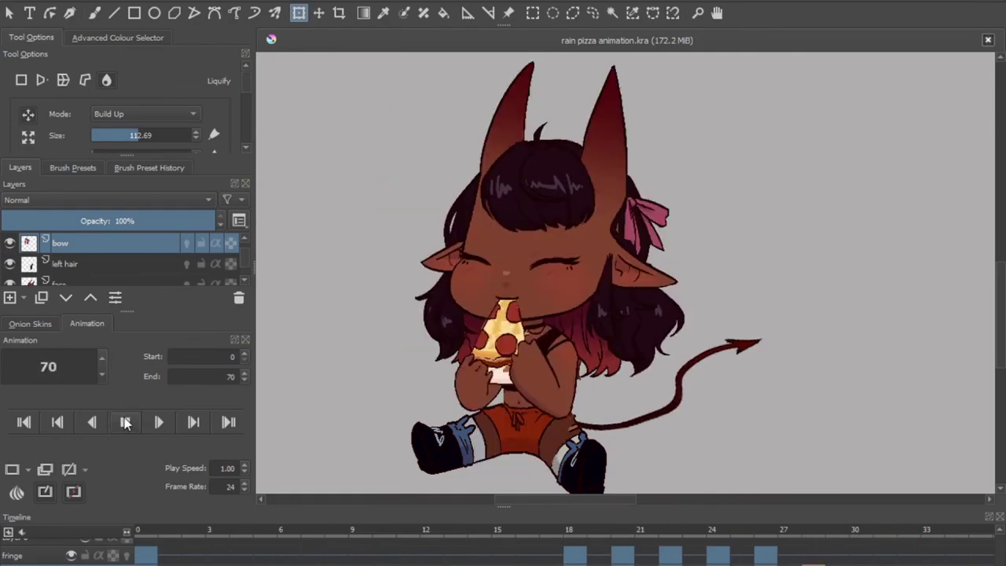